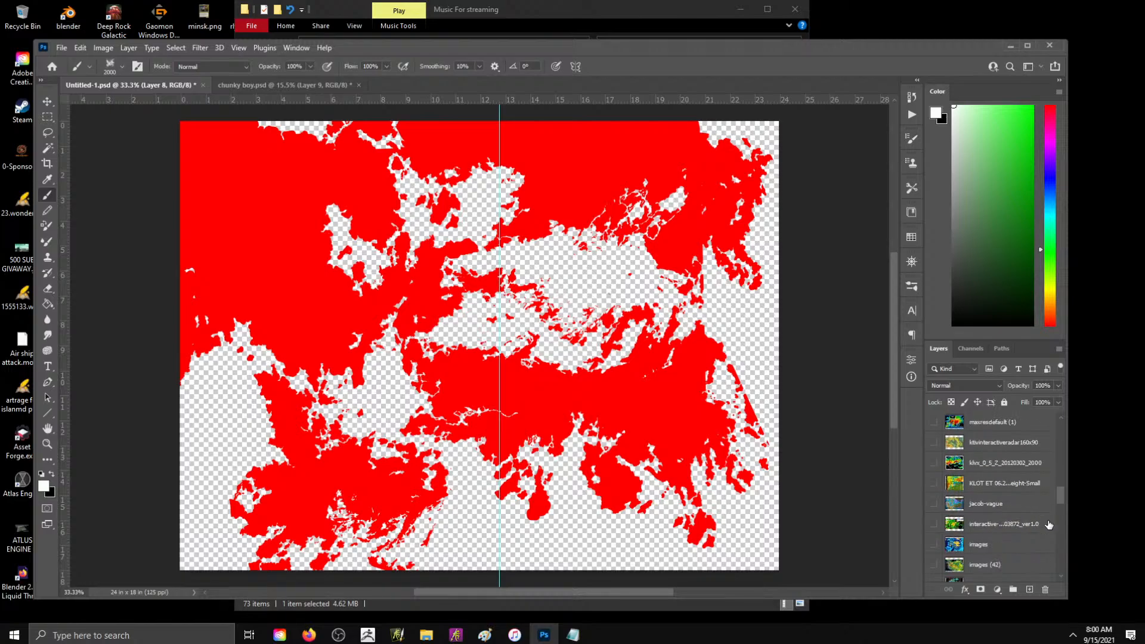
scroll(1050, 521, "down", 4)
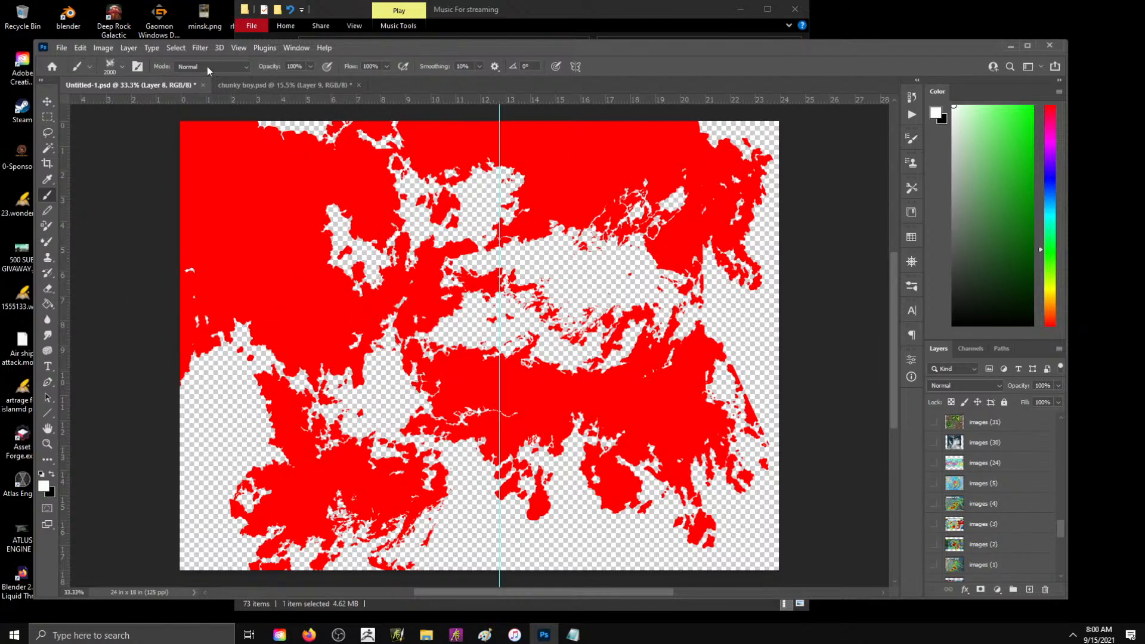
- Maximize the Photoshop window and bring up the chunky boy.psd document
left_click(1027, 46)
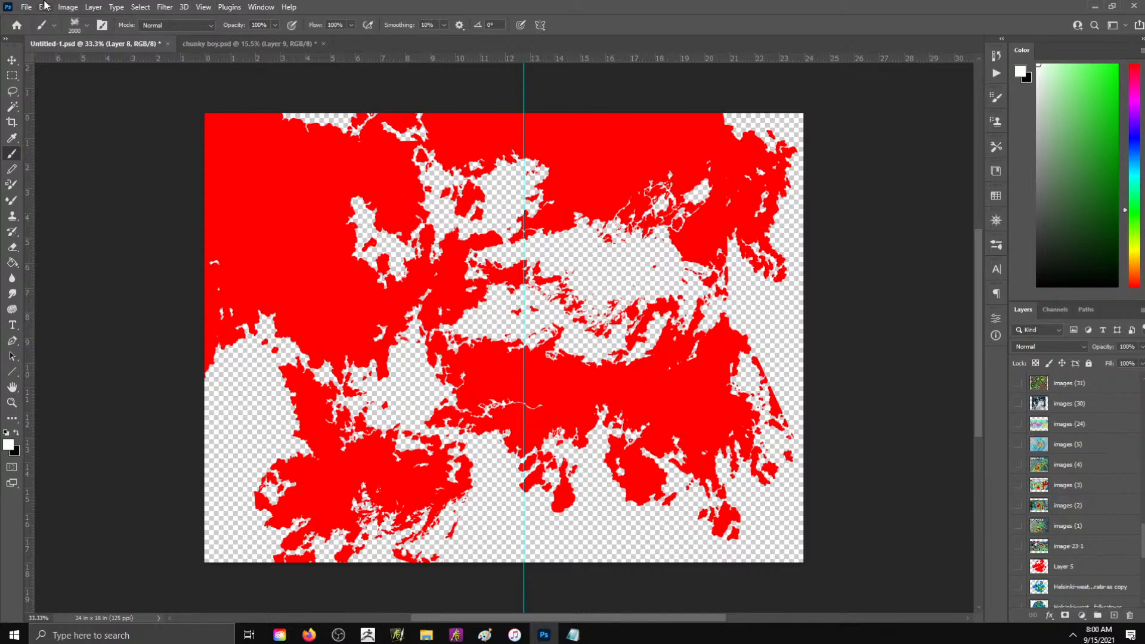
left_click(24, 8)
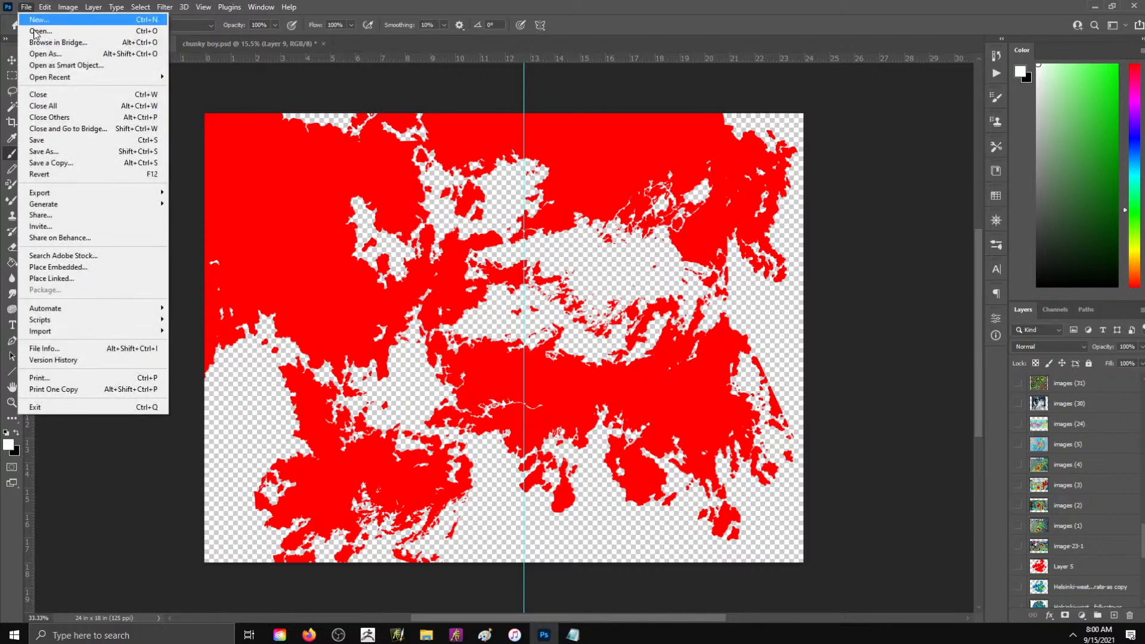
mouse_move(72, 81)
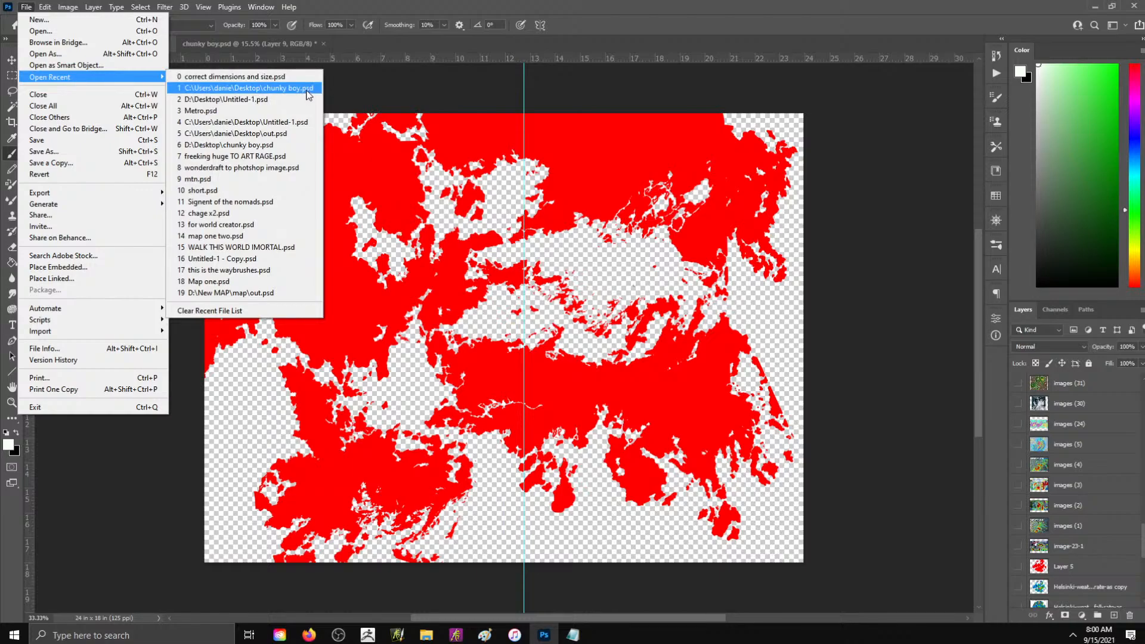
left_click(665, 5)
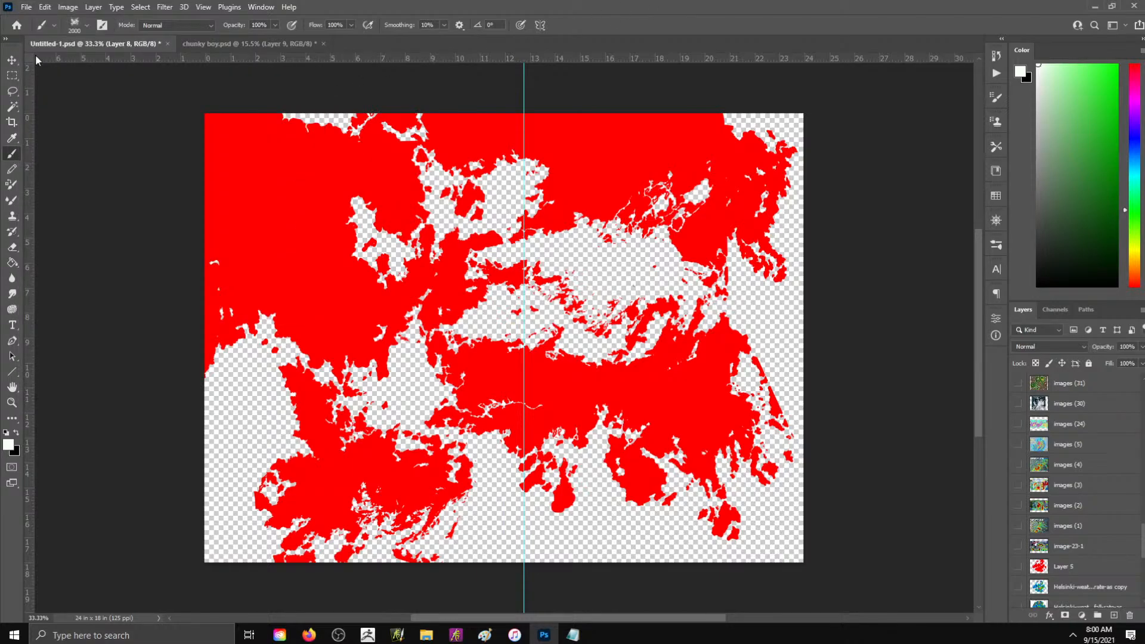
left_click(239, 43)
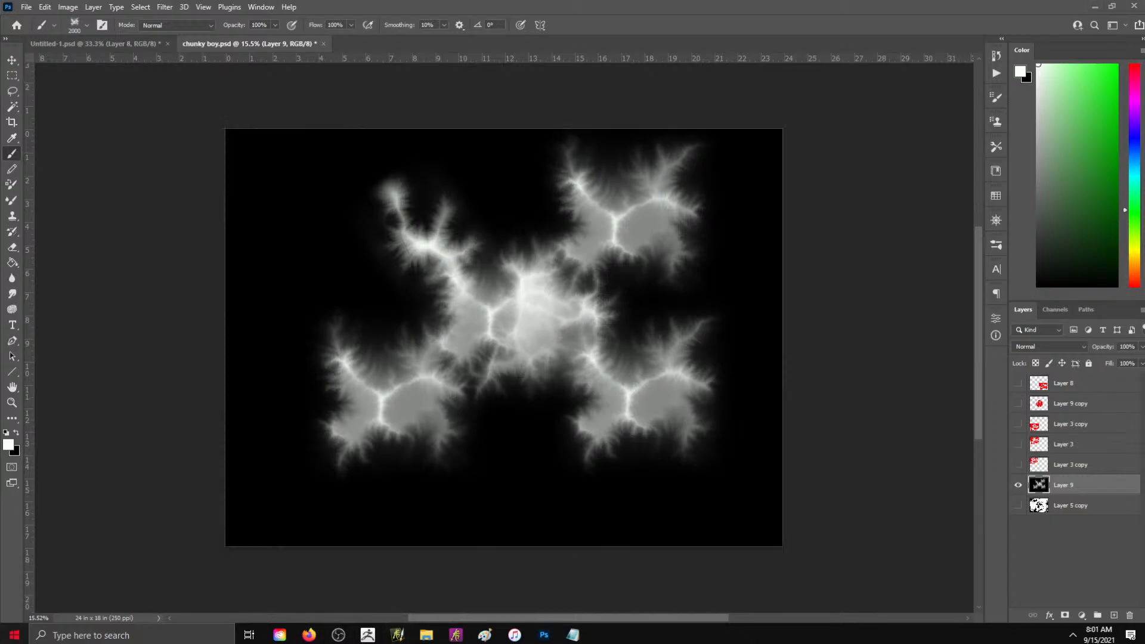
- Launch Wonderdraft and create a landscape map of 1901 x 833 px with the Black & White theme
left_click(14, 635)
type("wonder")
key("Return")
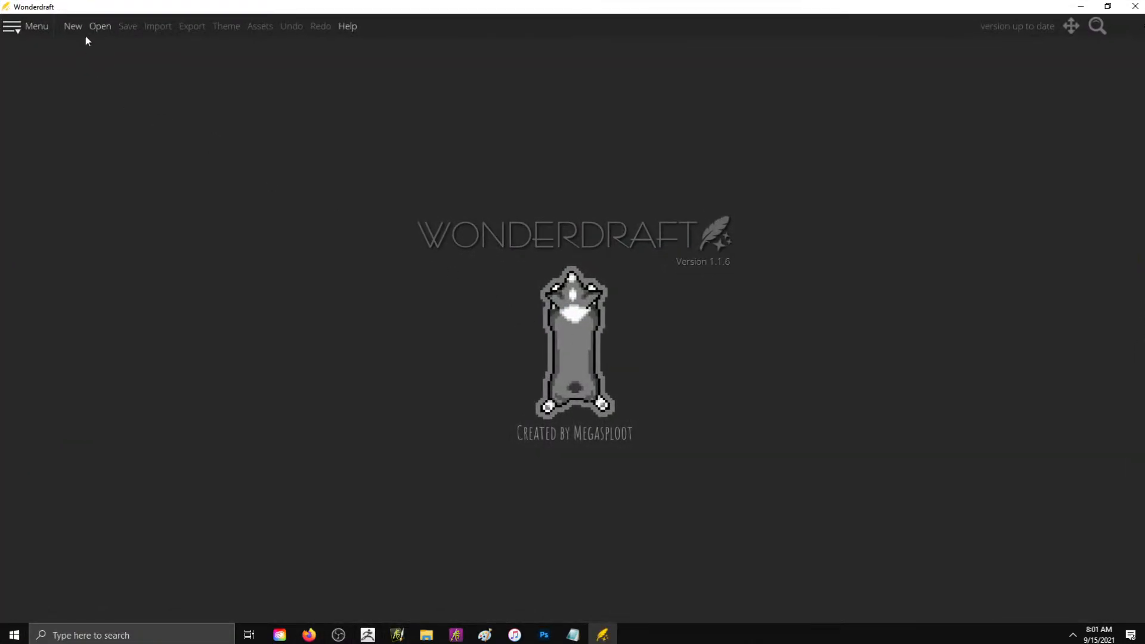
left_click(77, 27)
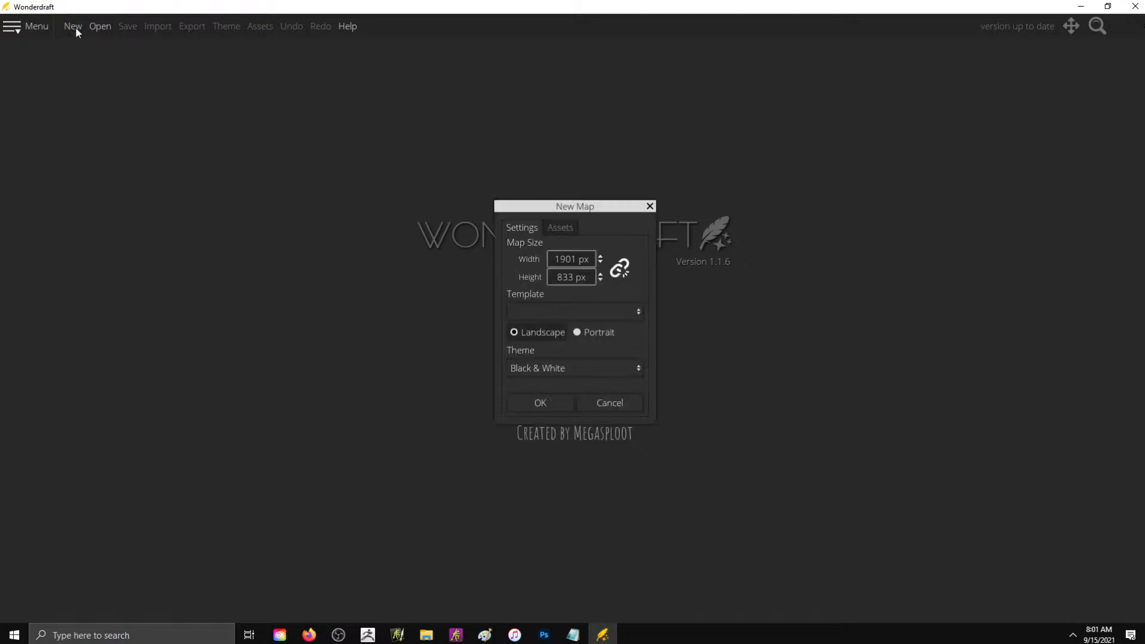
left_click(560, 405)
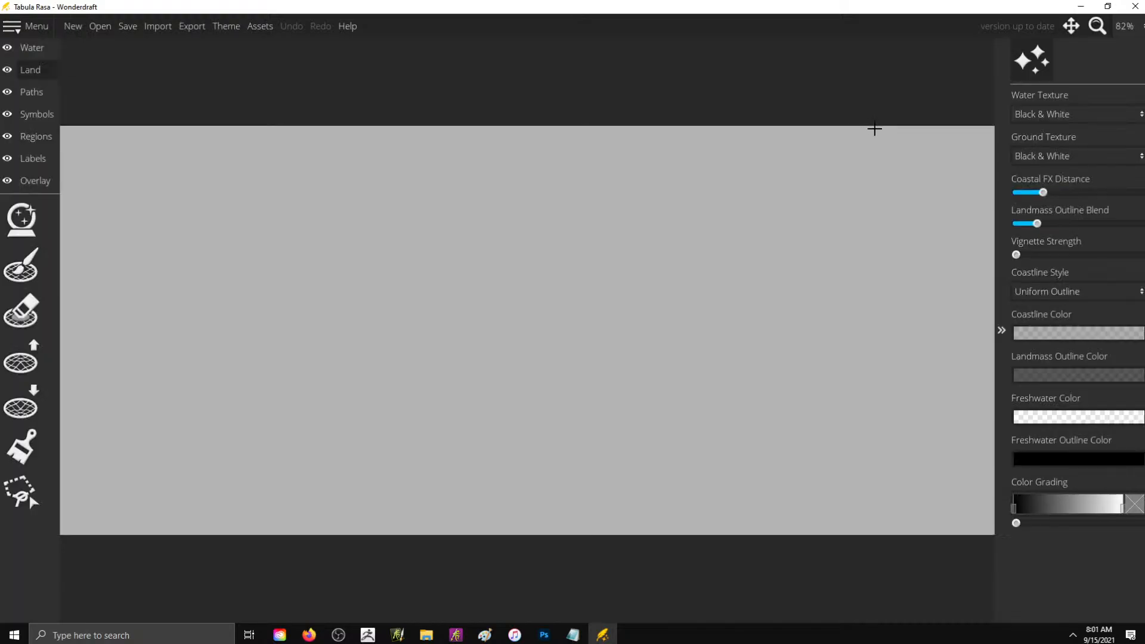
key("alt+Tab")
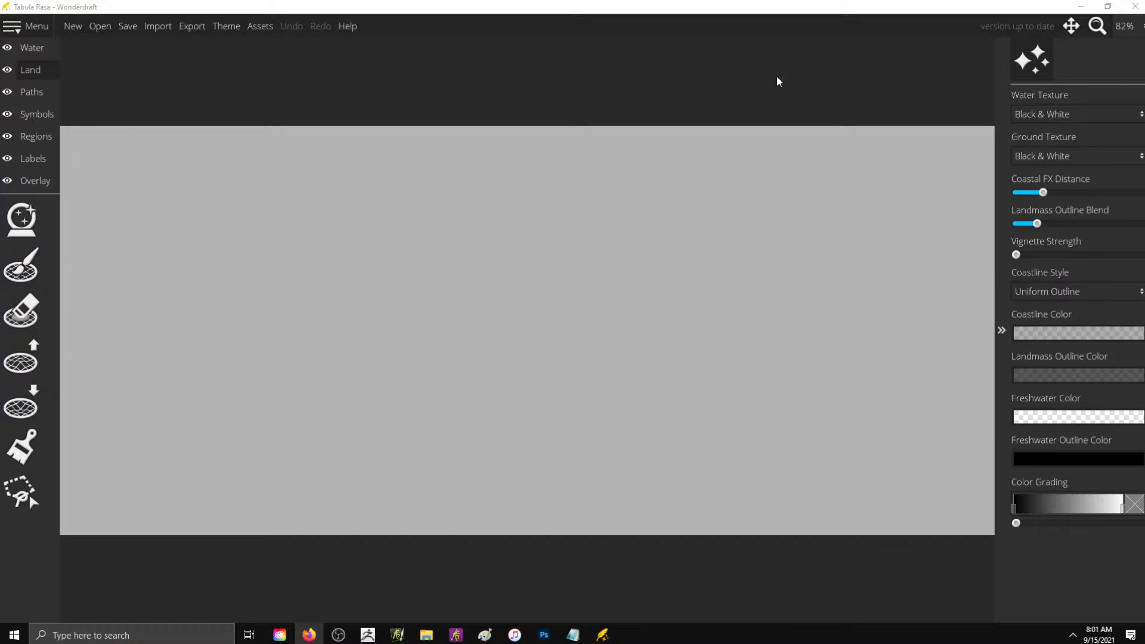
left_click(776, 76)
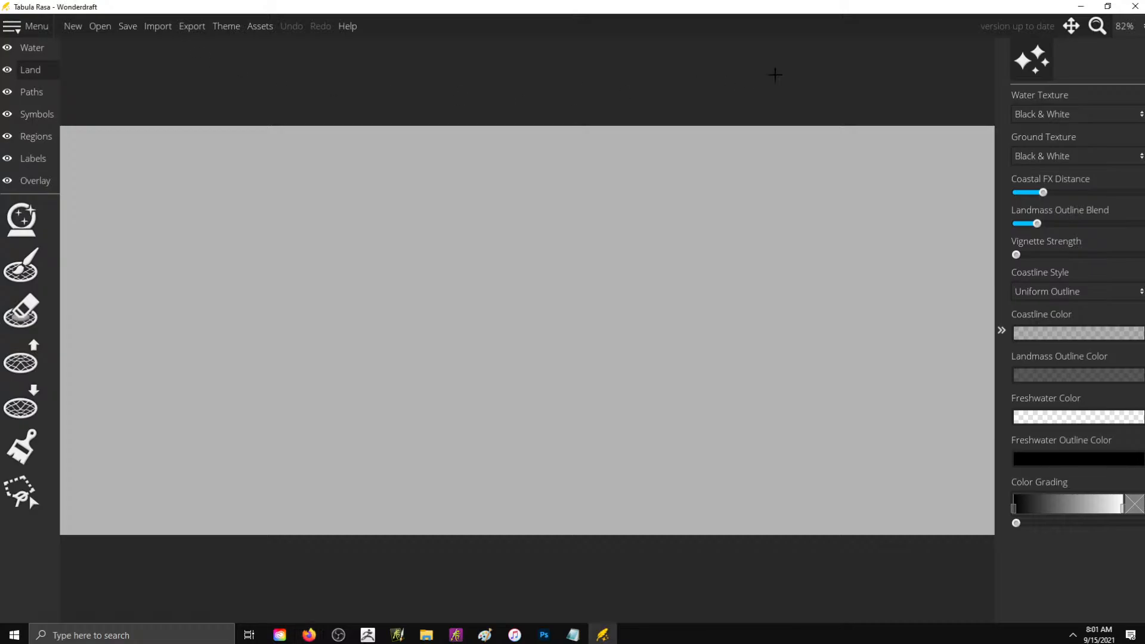
left_click(153, 28)
left_click(833, 340)
left_click(1072, 7)
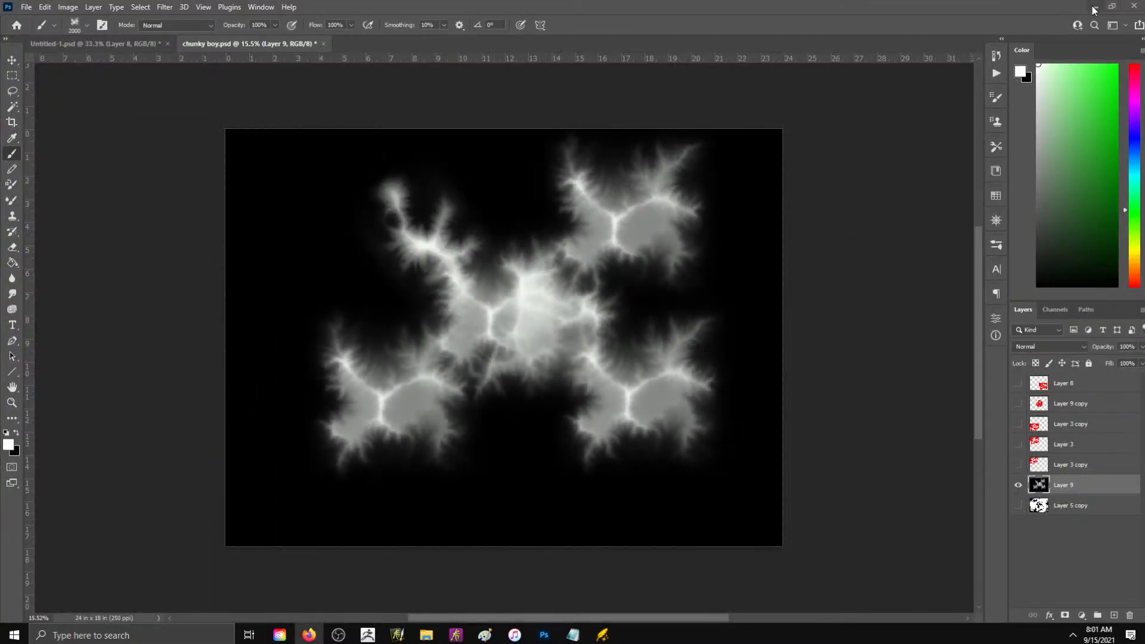
- Clear the open windows off the desktop and check the image dimensions in the detailed properties of heightmapper-1611588291745.png
left_click(1094, 9)
left_click(742, 9)
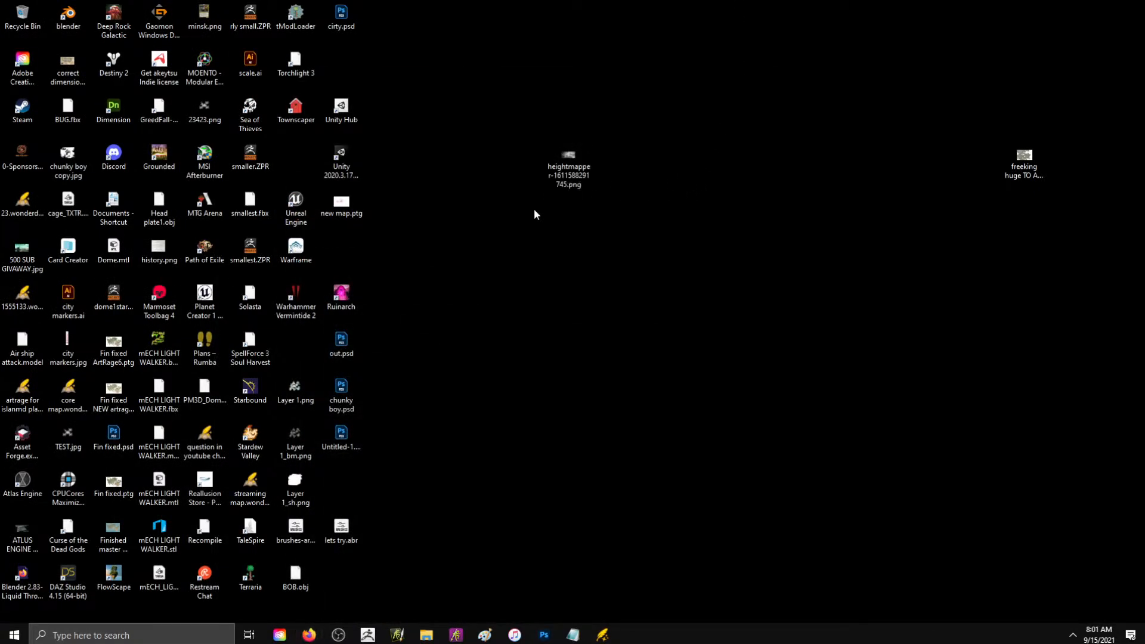
right_click(573, 218)
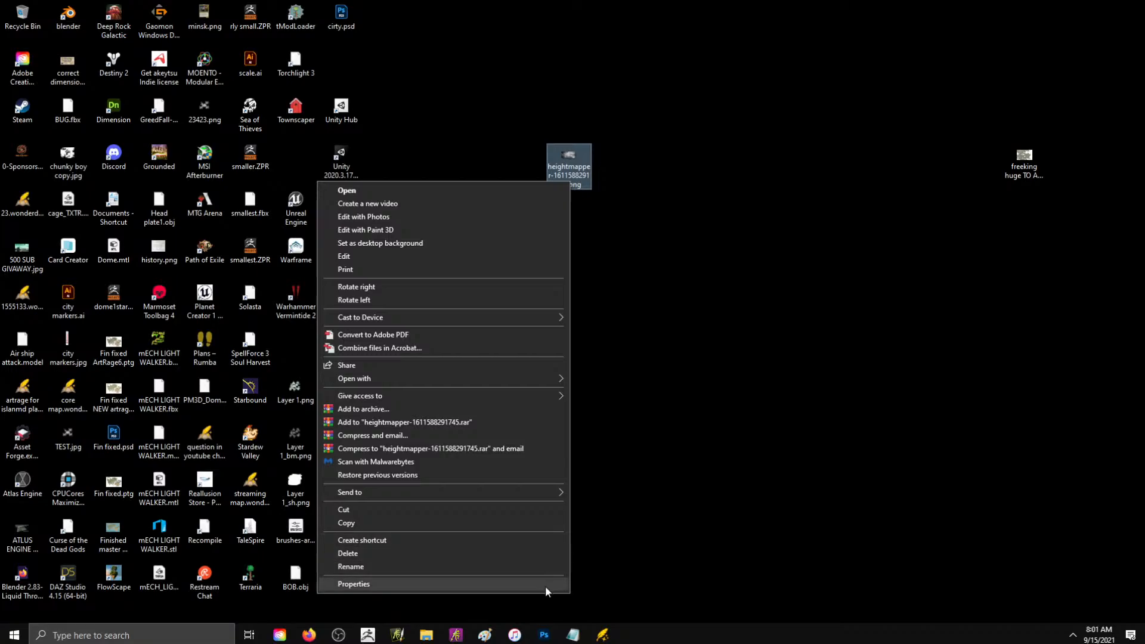
left_click(474, 132)
right_click(571, 152)
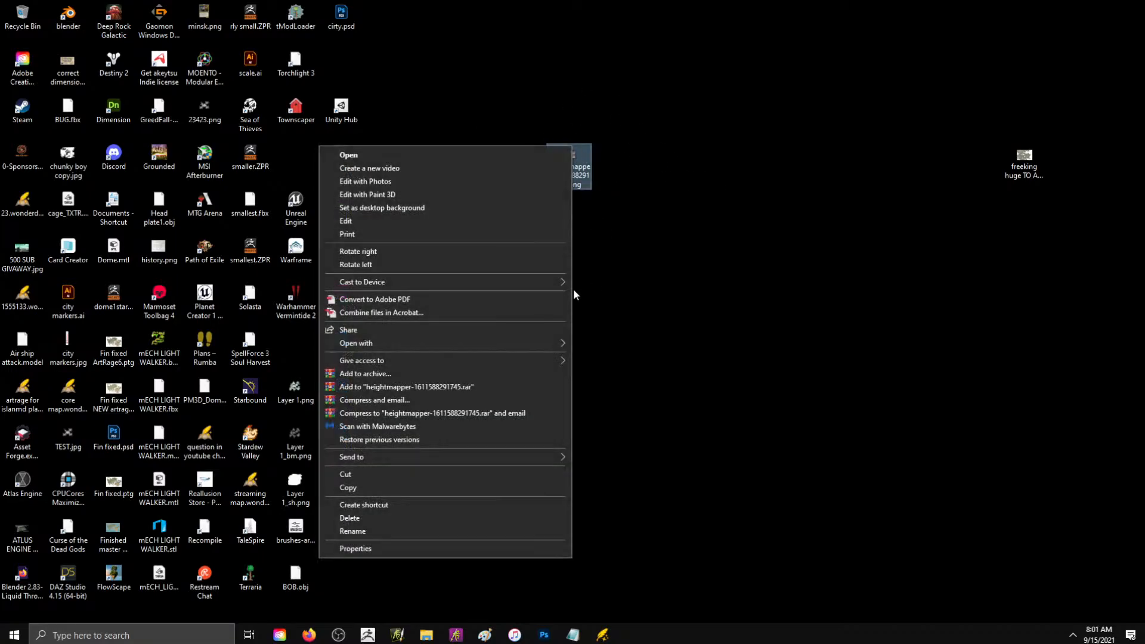
left_click(498, 548)
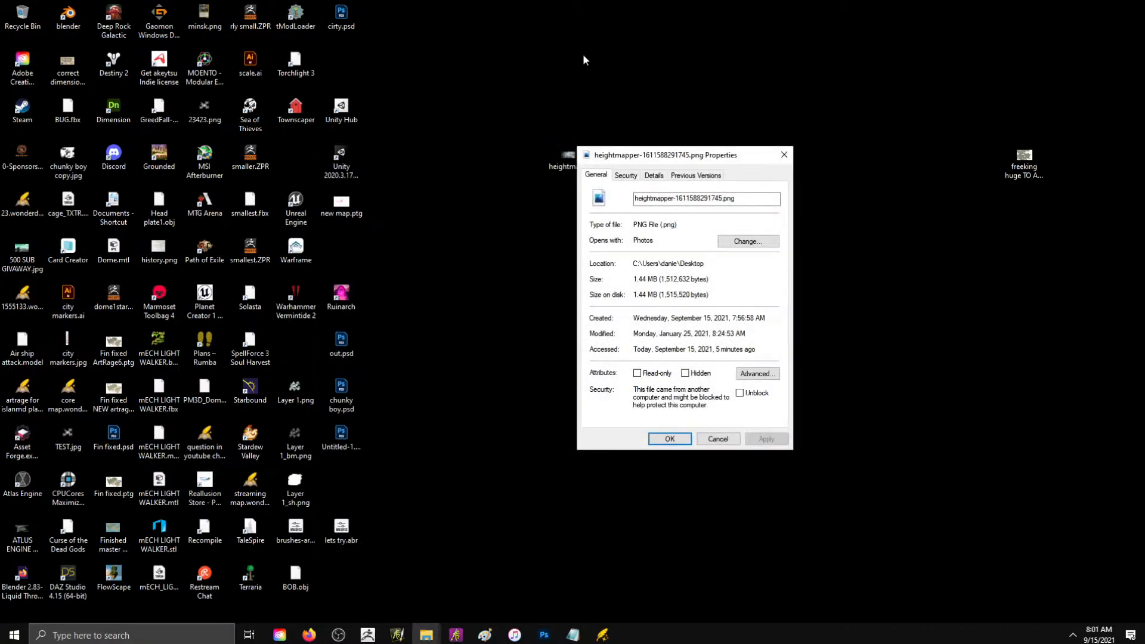
left_click_drag(656, 157, 580, 139)
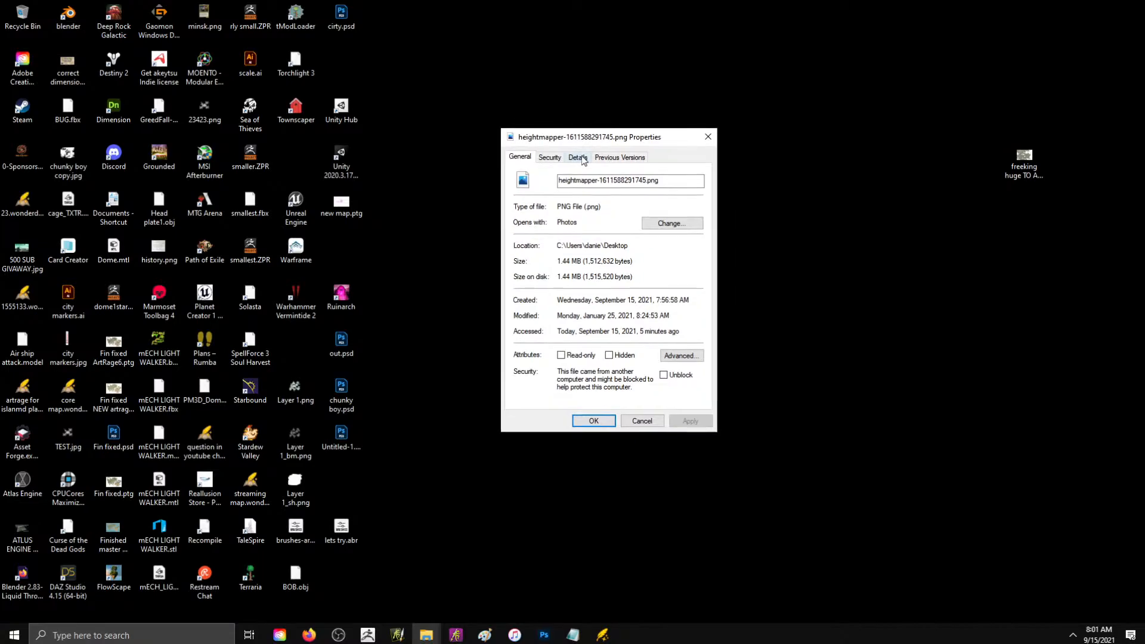
left_click(577, 156)
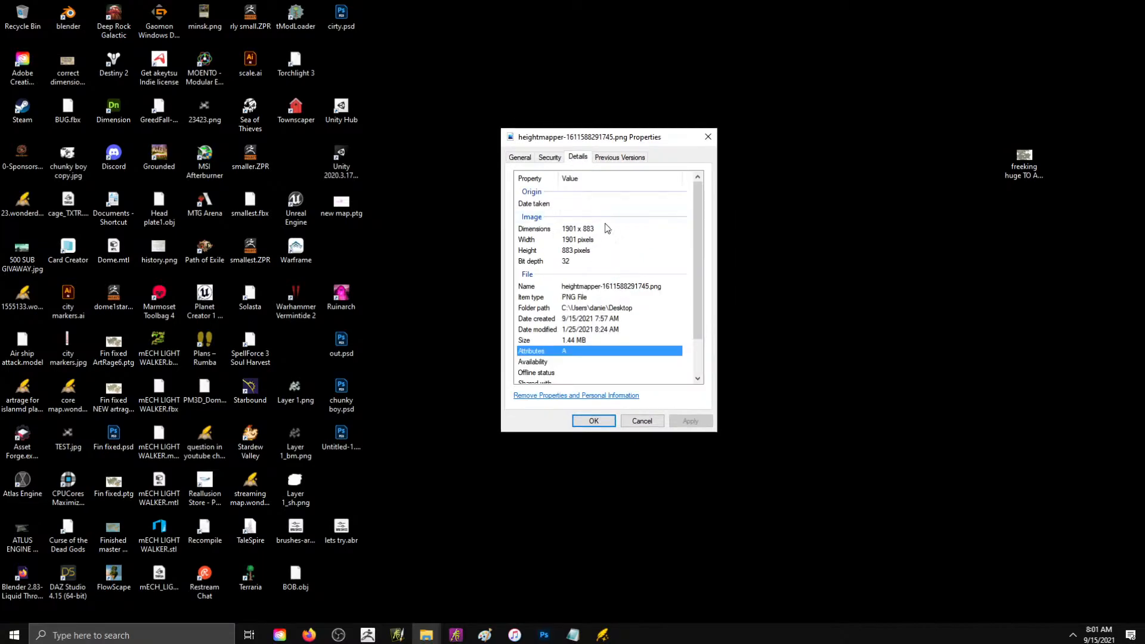
- Switch back to Wonderdraft and create a new landscape Black & White map at 1901 x 833 px
key("alt+Tab")
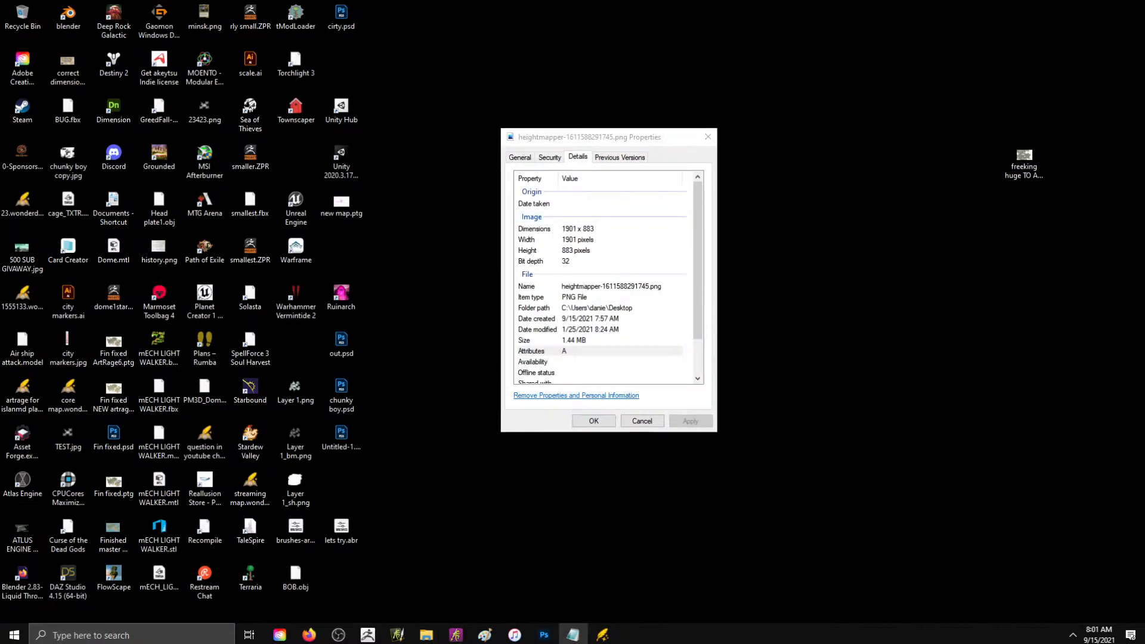
left_click_drag(1144, 52, 1144, 127)
left_click(602, 635)
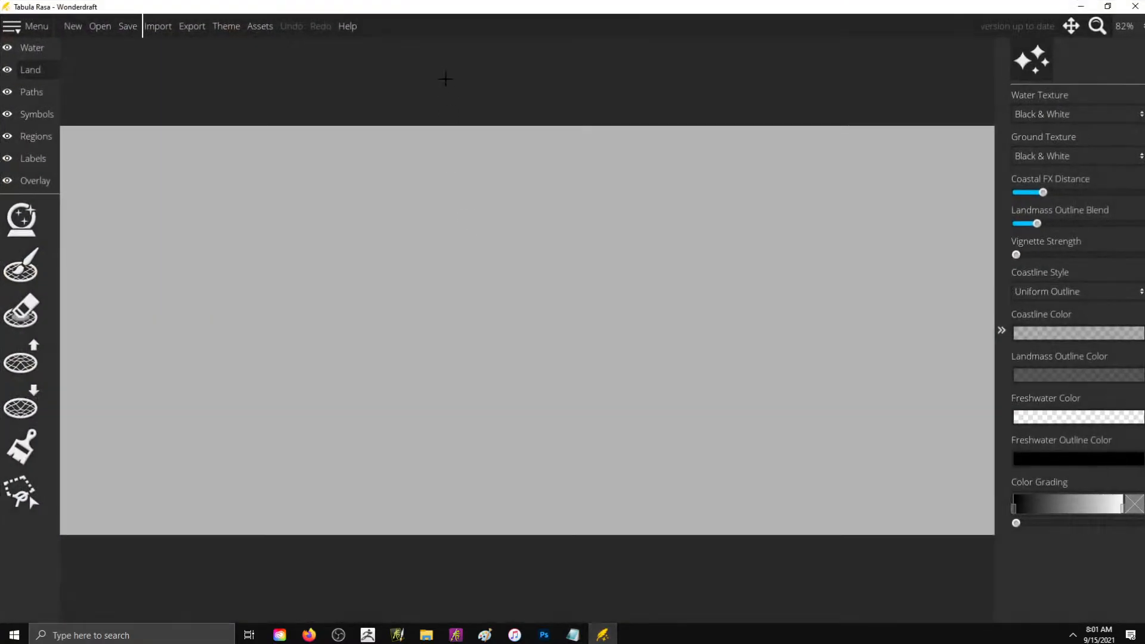
left_click(73, 26)
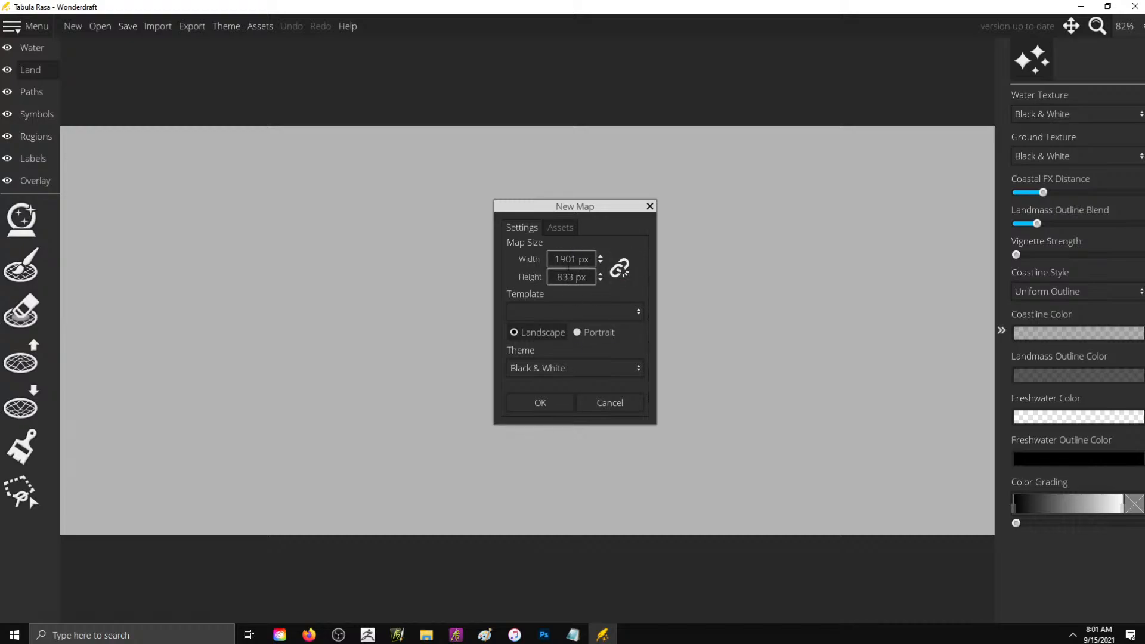
left_click(555, 402)
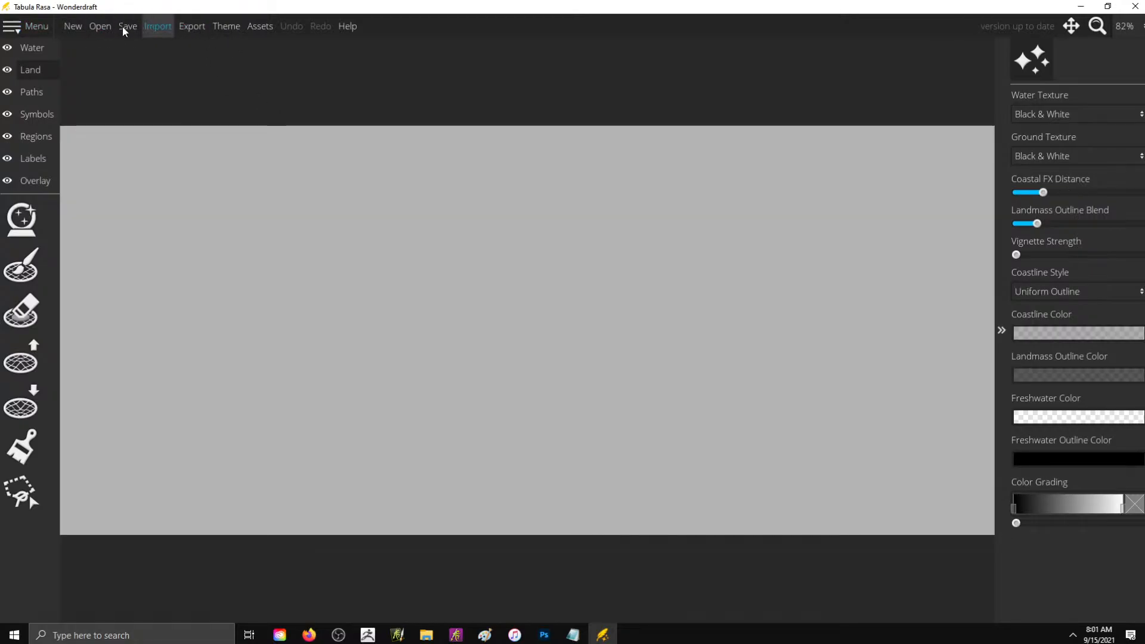
- Switch to Photoshop, select the entire chunky boy.psd canvas, activate the Move tool and deselect the active layer
left_click(544, 635)
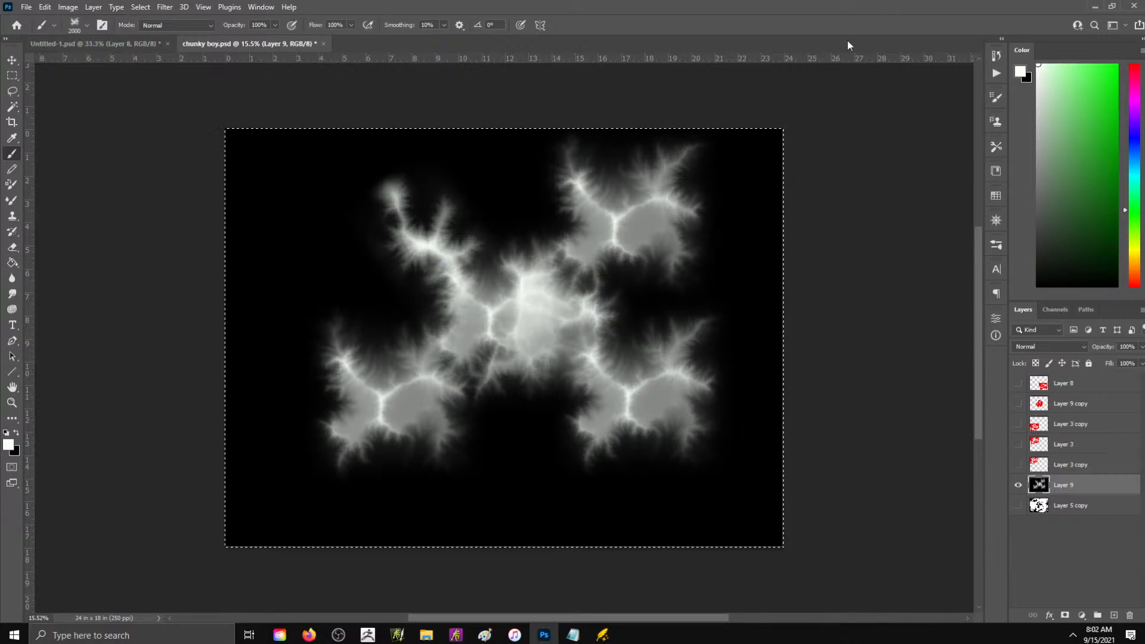
left_click(12, 60)
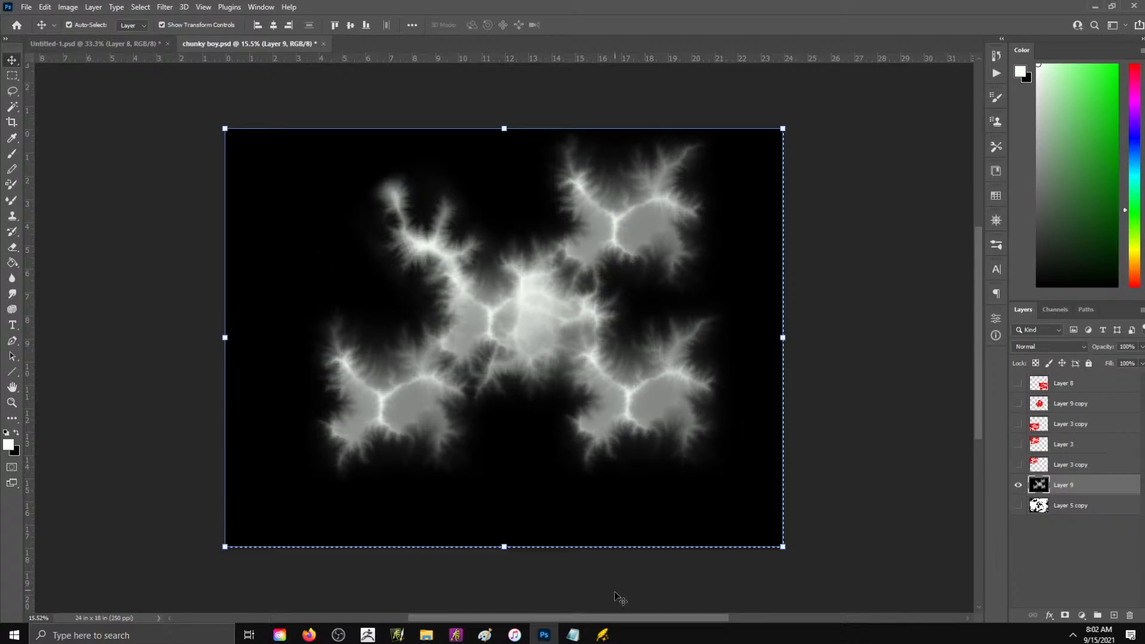
left_click(804, 467)
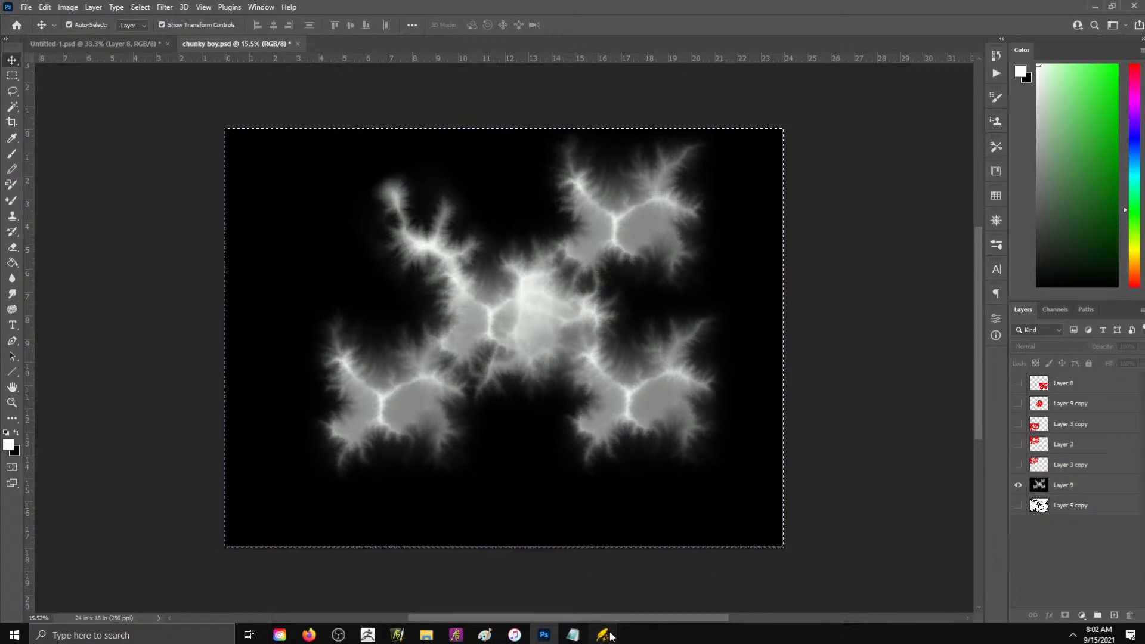
left_click(610, 633)
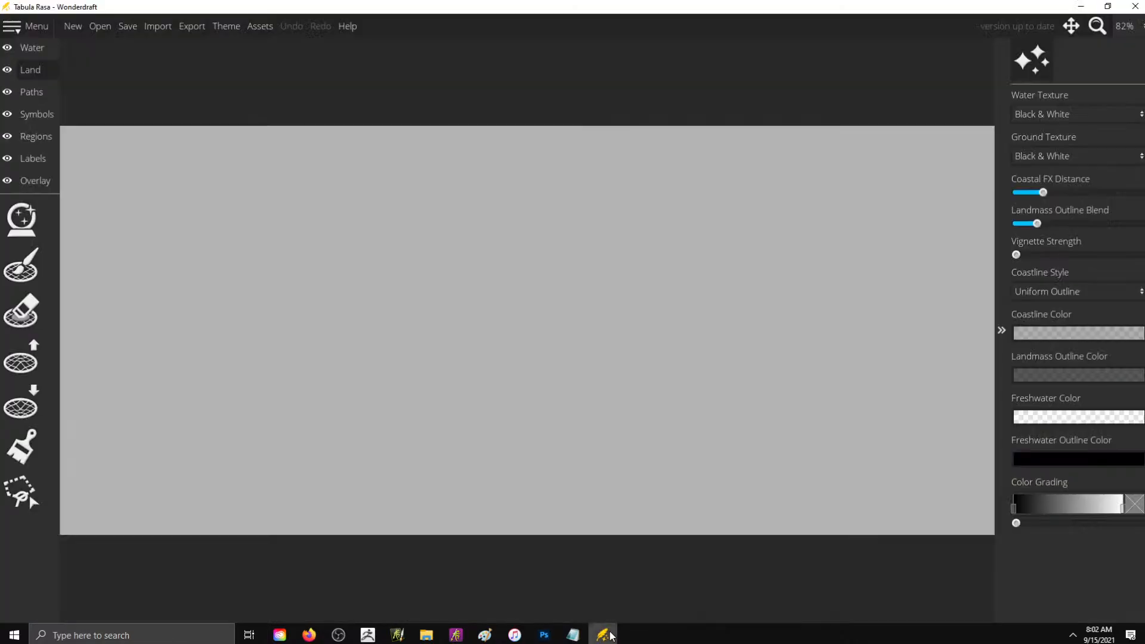
left_click(159, 28)
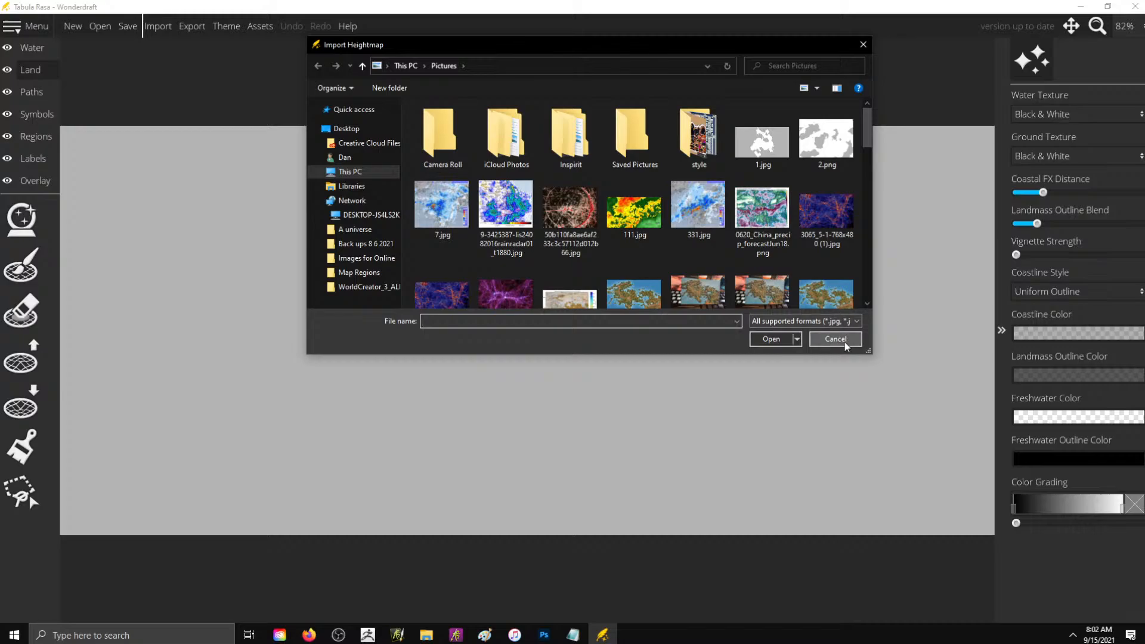
left_click(840, 341)
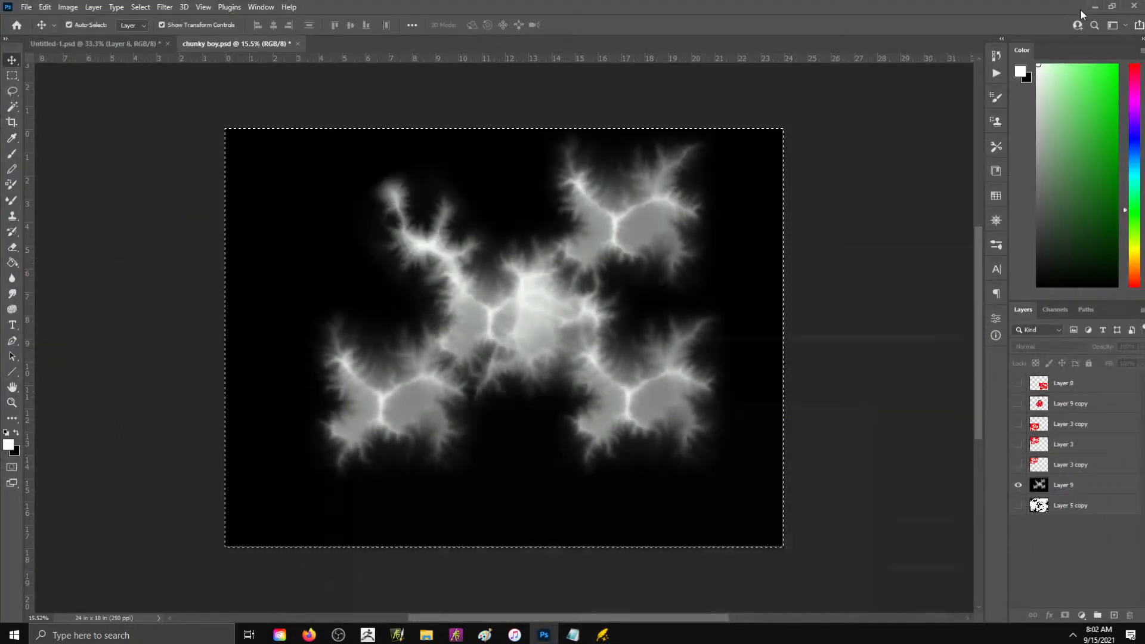
- Close the file properties on the desktop and examine heightmapper-1611588291745.png in a maximized Photos window
left_click(1093, 11)
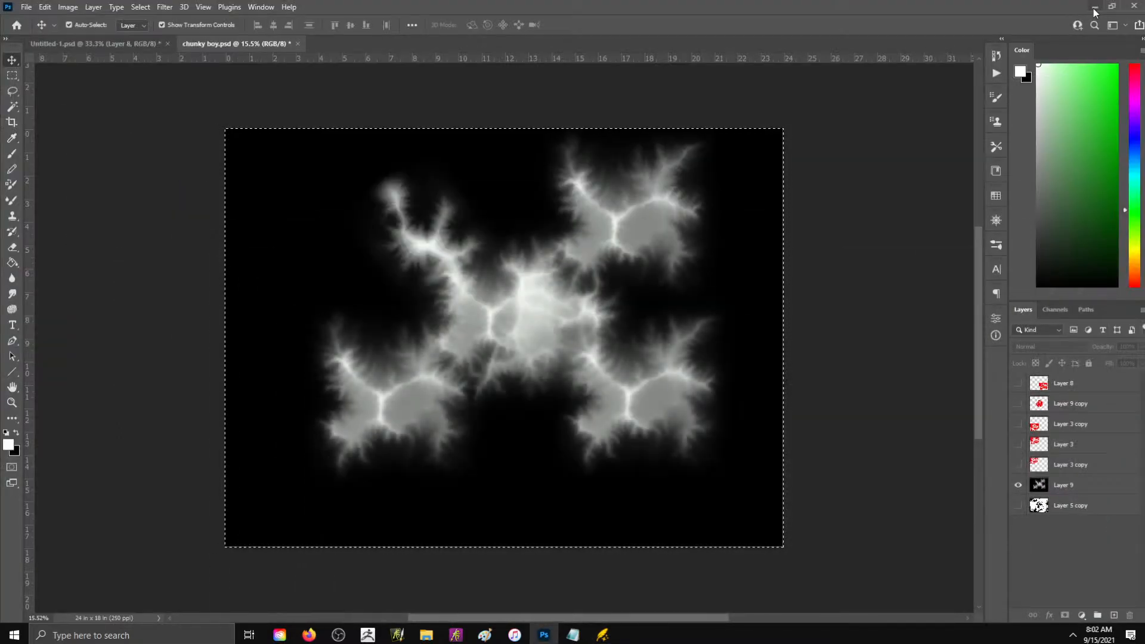
left_click(1094, 9)
left_click(708, 137)
double_click(570, 161)
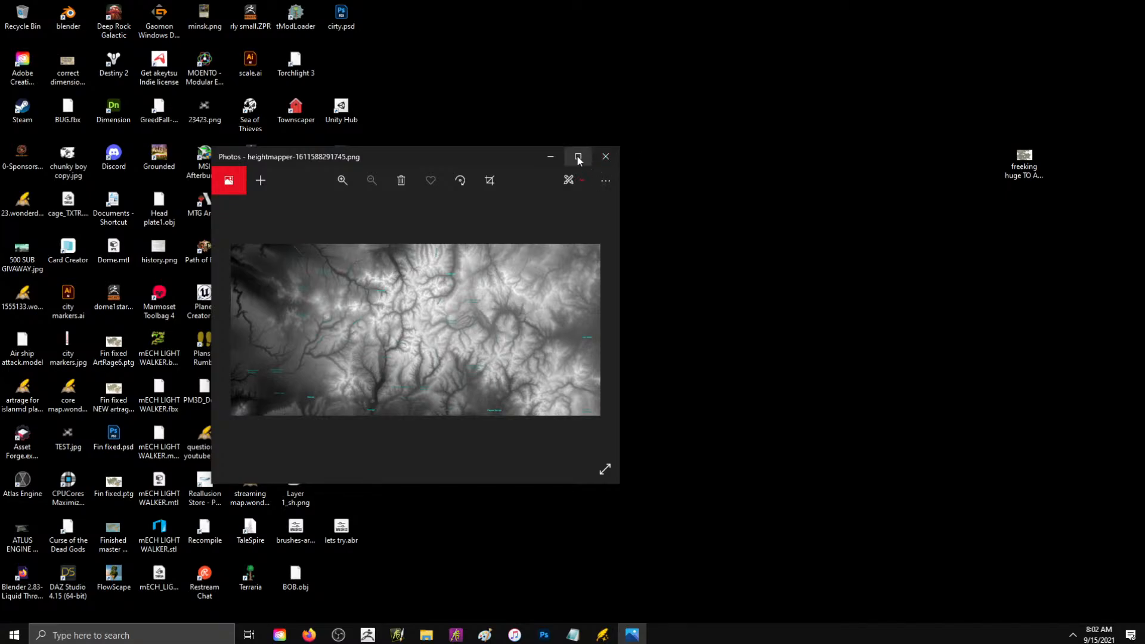
left_click(577, 156)
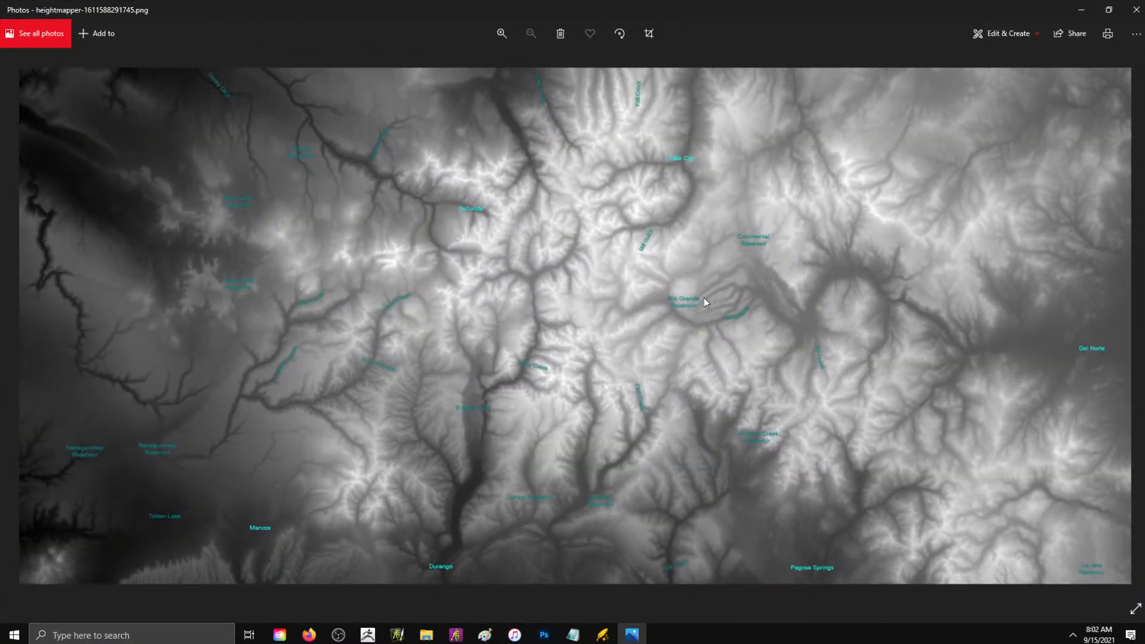
- Switch back to Wonderdraft and import heightmapper-1611588291745.png from the Desktop as the map's heightmap
left_click(603, 634)
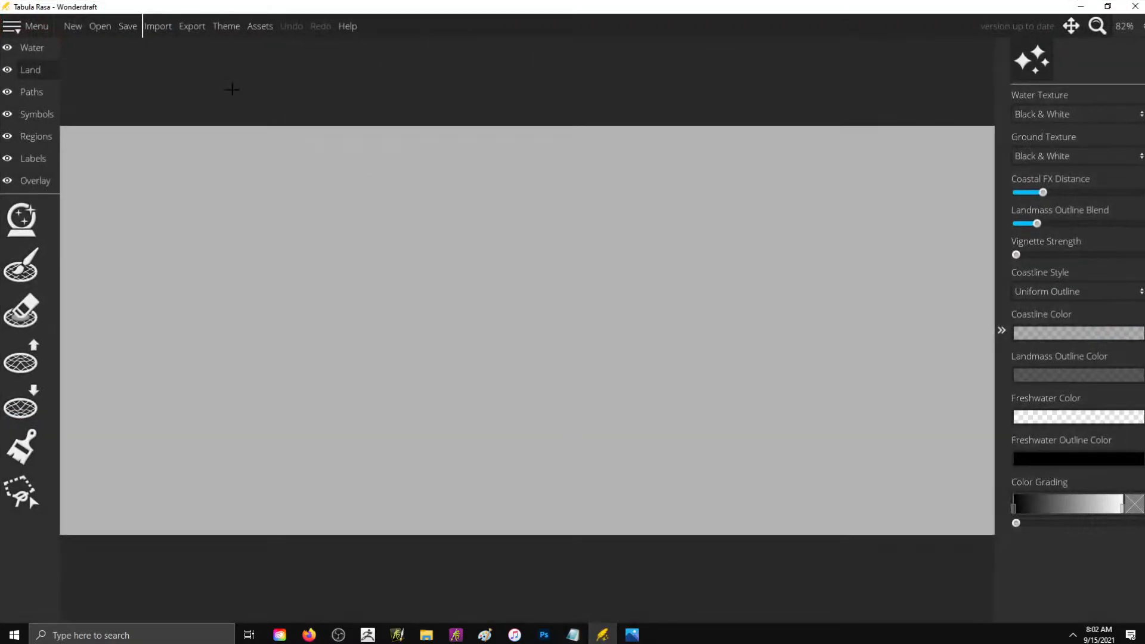
left_click(157, 25)
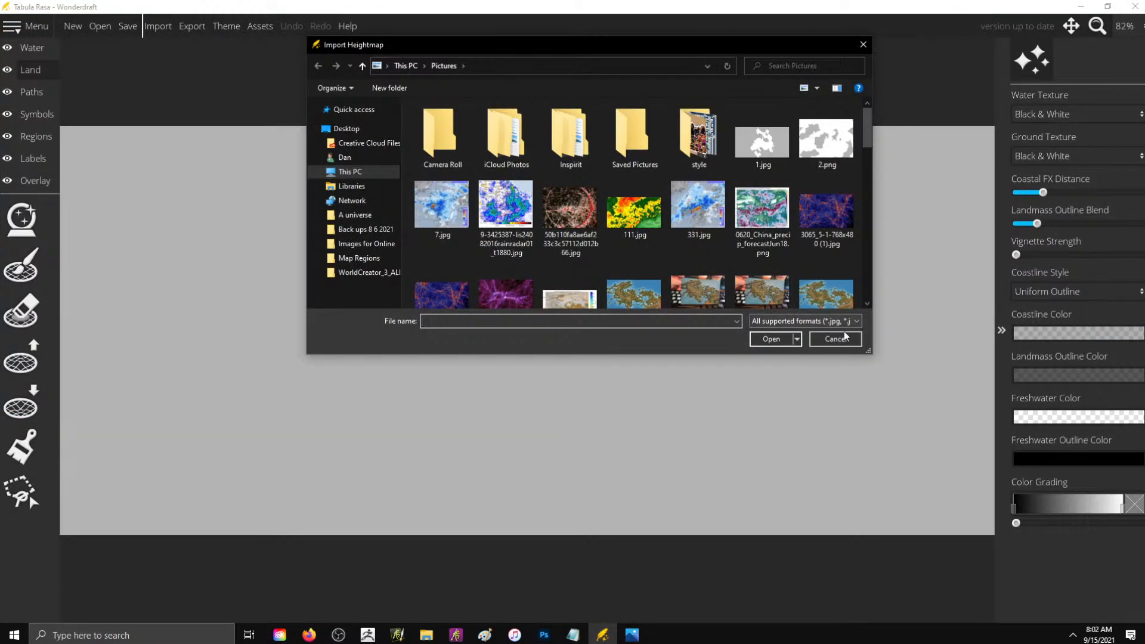
left_click(347, 129)
scroll(733, 199, "down", 10)
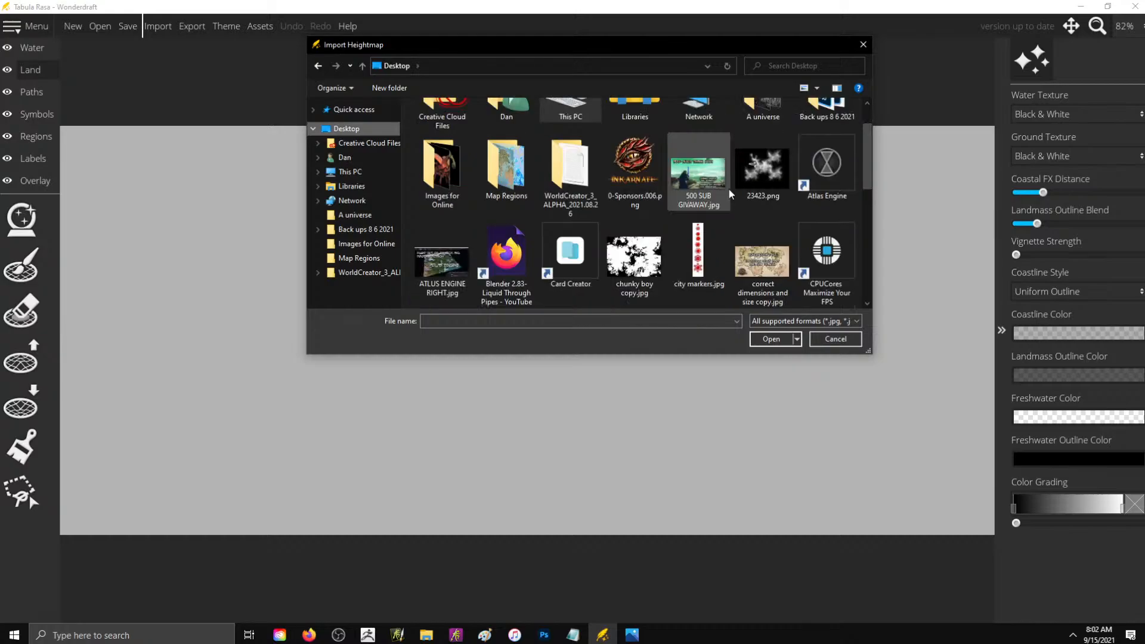
scroll(733, 198, "down", 1)
scroll(734, 198, "up", 1)
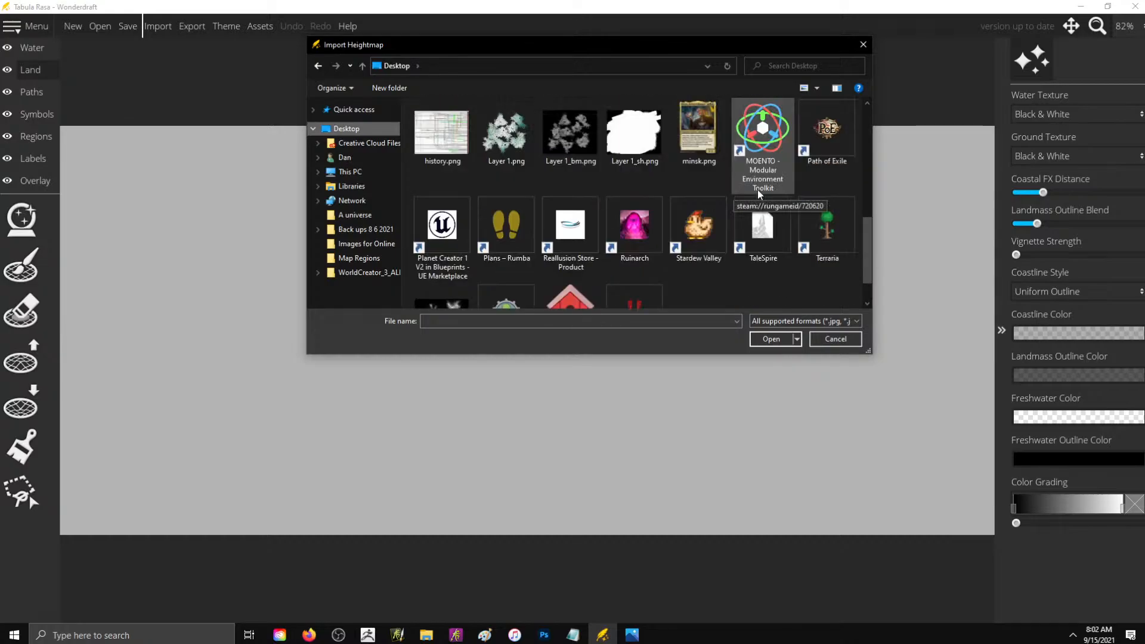
scroll(733, 198, "down", 1)
scroll(720, 234, "up", 4)
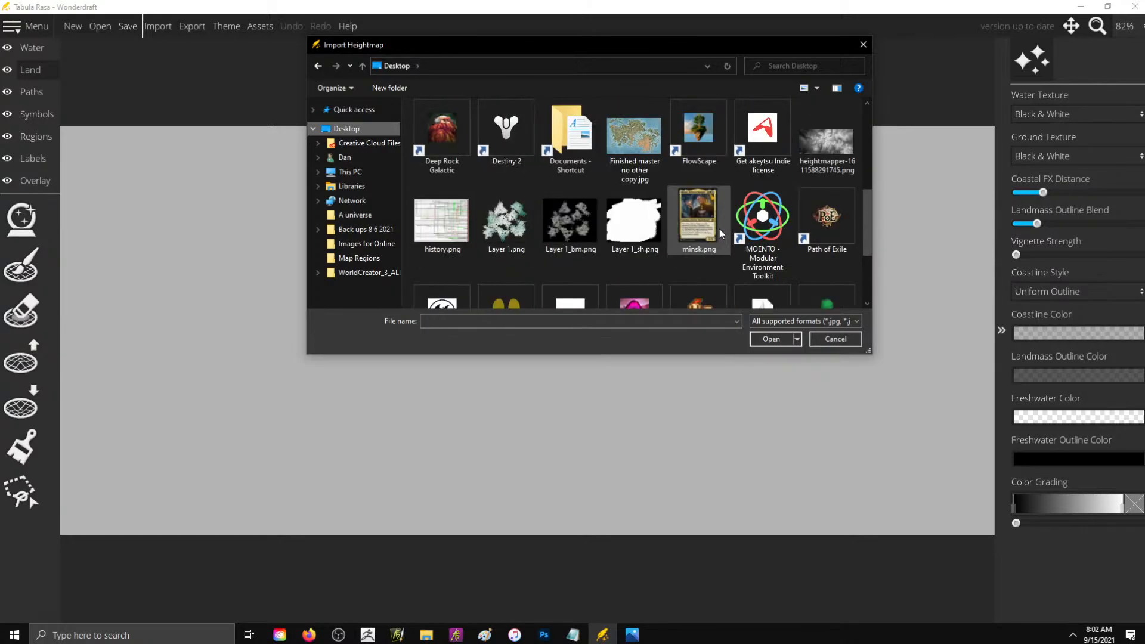
left_click(818, 231)
double_click(818, 230)
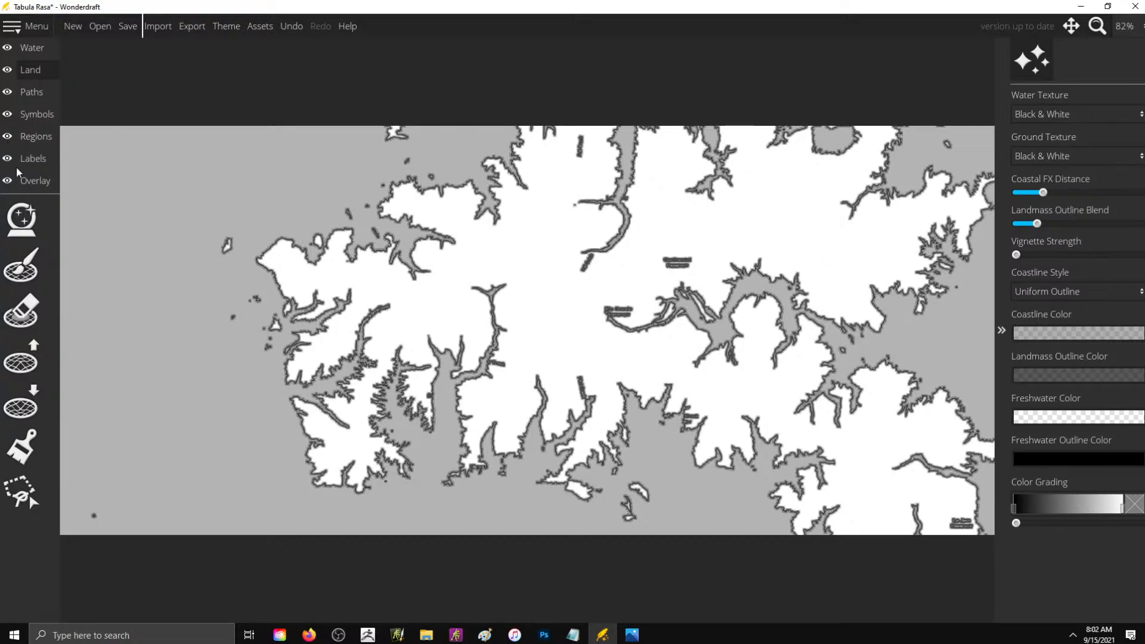
- Paint over small inland water spots in the north-central landmass with the land brush at size 64
left_click(21, 266)
mouse_move(616, 265)
left_mouse_down()
mouse_move(677, 262)
mouse_move(515, 215)
mouse_move(577, 137)
left_mouse_up()
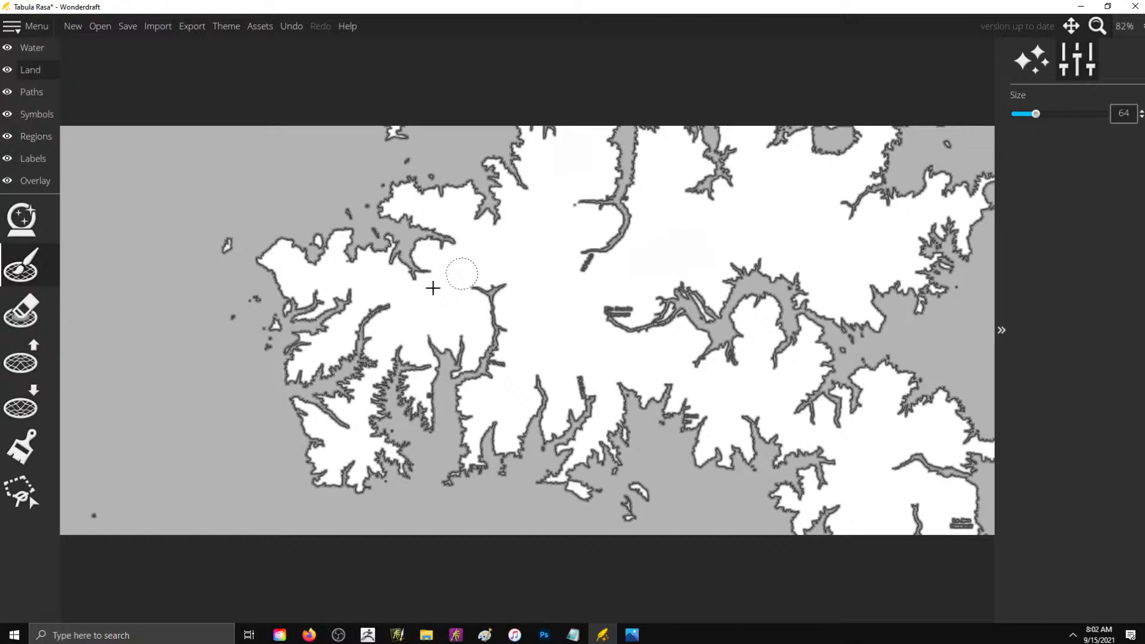
left_click(7, 329)
- Erode the western tip of the landmass with the lowering brush, setting brush size 77 and roughness 1.42
left_click(24, 364)
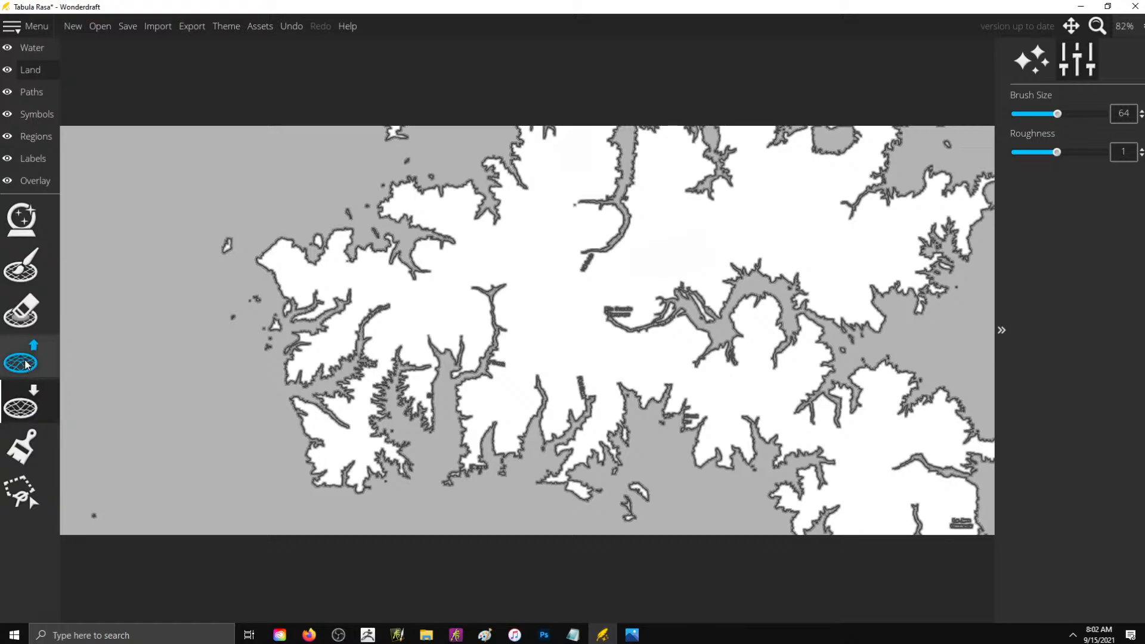
left_click(30, 392)
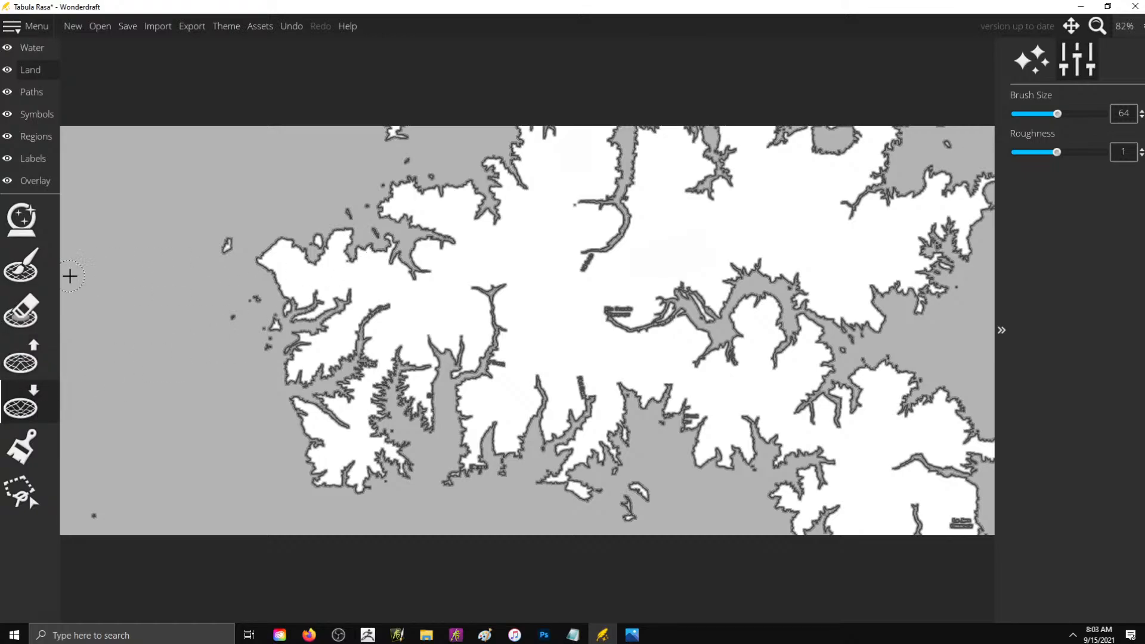
left_click_drag(257, 261, 258, 240)
left_click_drag(1057, 153, 1067, 117)
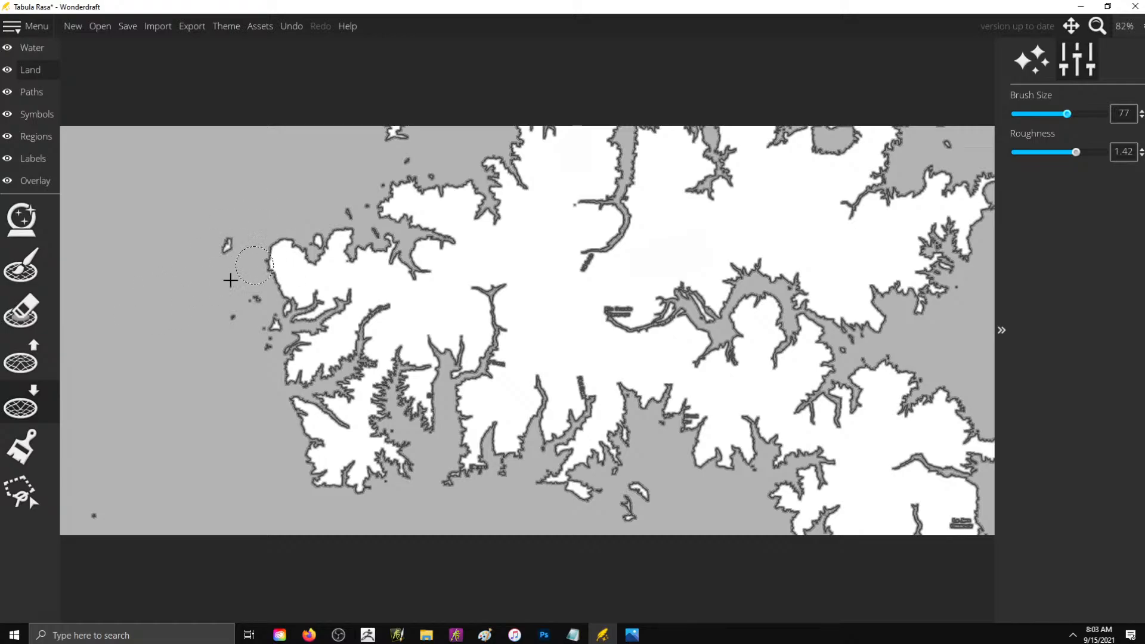
- Raise rough new land along the western, southern, southeastern and northwestern coasts with the size 77, roughness 1.42 brush
left_click(26, 358)
mouse_move(285, 276)
left_mouse_down()
mouse_move(250, 274)
mouse_move(171, 318)
mouse_move(197, 289)
mouse_move(186, 206)
mouse_move(184, 235)
mouse_move(203, 254)
mouse_move(206, 273)
mouse_move(188, 251)
mouse_move(200, 299)
left_mouse_up()
mouse_move(209, 361)
left_mouse_down()
mouse_move(196, 413)
mouse_move(172, 425)
mouse_move(172, 447)
mouse_move(179, 414)
mouse_move(228, 422)
mouse_move(264, 457)
mouse_move(265, 438)
mouse_move(300, 426)
mouse_move(264, 390)
mouse_move(290, 428)
mouse_move(354, 403)
mouse_move(356, 416)
mouse_move(422, 386)
mouse_move(458, 347)
mouse_move(444, 373)
mouse_move(469, 421)
mouse_move(459, 426)
mouse_move(618, 361)
mouse_move(635, 395)
mouse_move(677, 420)
mouse_move(668, 455)
mouse_move(683, 488)
mouse_move(697, 438)
mouse_move(675, 420)
mouse_move(686, 447)
mouse_move(702, 451)
mouse_move(694, 485)
mouse_move(655, 459)
mouse_move(656, 431)
left_mouse_up()
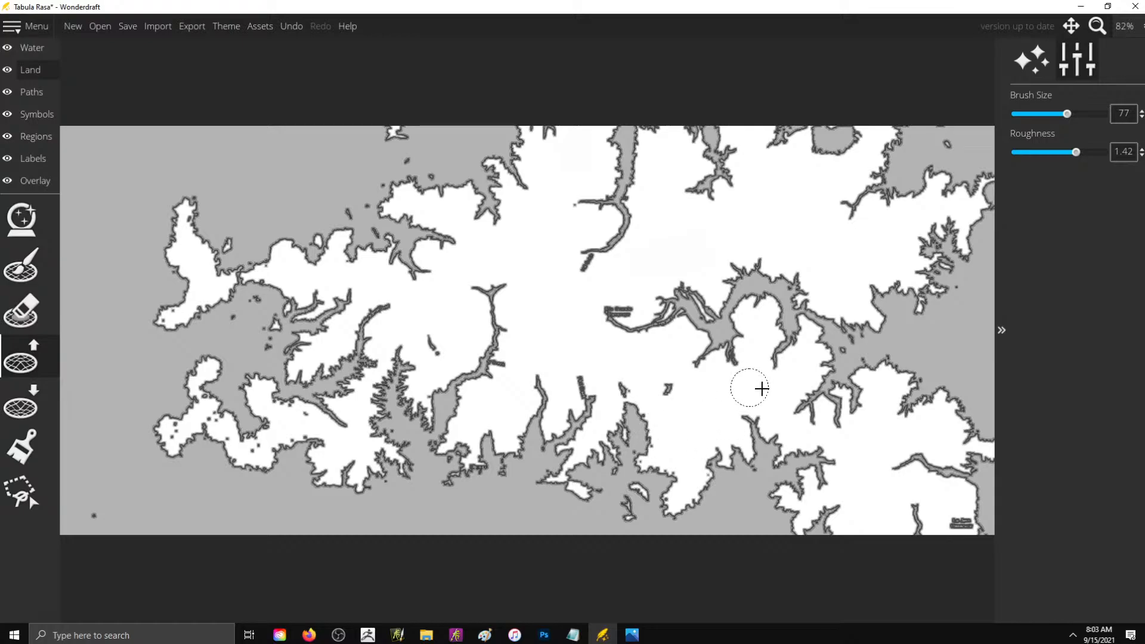
mouse_move(902, 374)
left_mouse_down()
mouse_move(927, 353)
mouse_move(895, 384)
mouse_move(948, 385)
mouse_move(956, 447)
mouse_move(979, 473)
mouse_move(970, 480)
mouse_move(992, 436)
left_mouse_up()
key("alt+Tab")
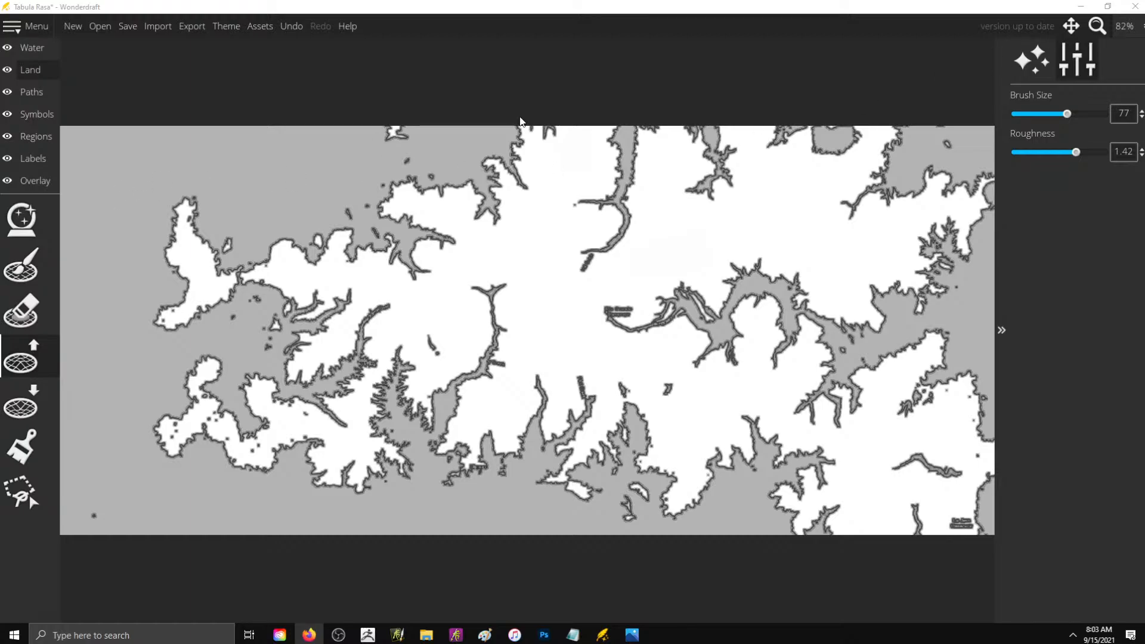
mouse_move(406, 193)
left_mouse_down()
mouse_move(416, 192)
mouse_move(355, 176)
mouse_move(402, 196)
left_mouse_up()
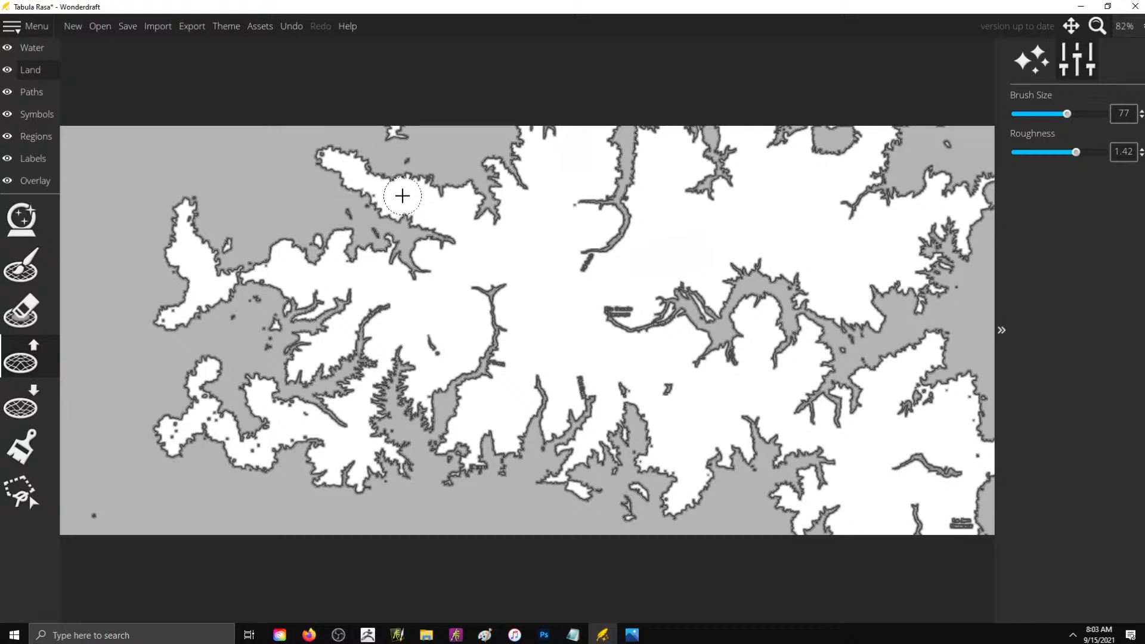
- Slightly reduce the Coastal FX Distance in the Water layer's settings to thin the coastal effect
left_click(30, 50)
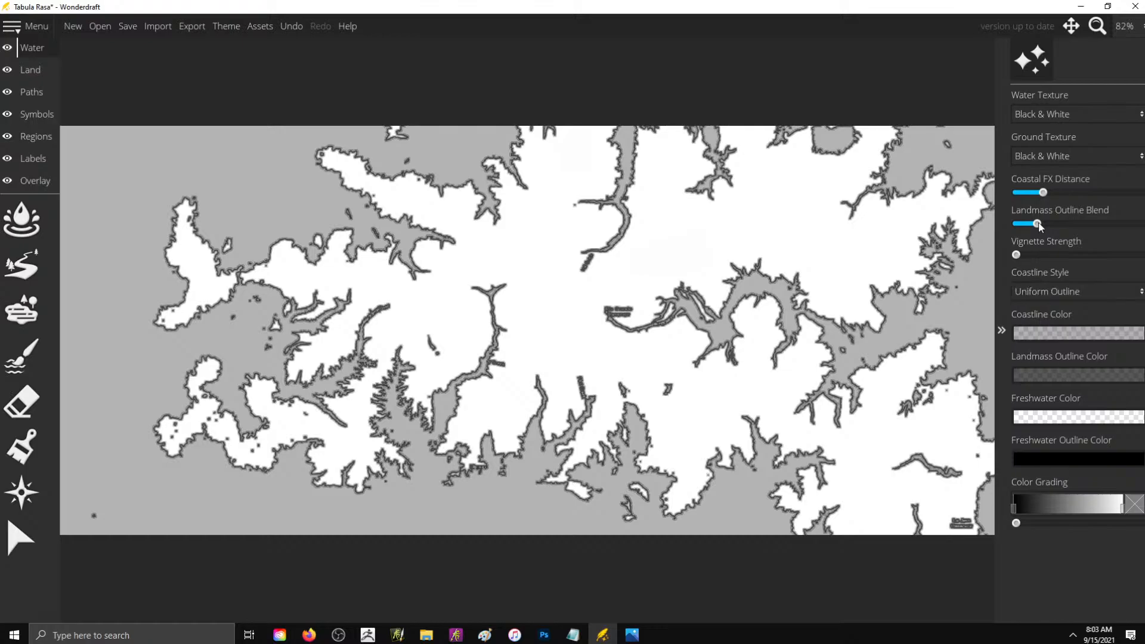
left_click_drag(1044, 192, 1035, 197)
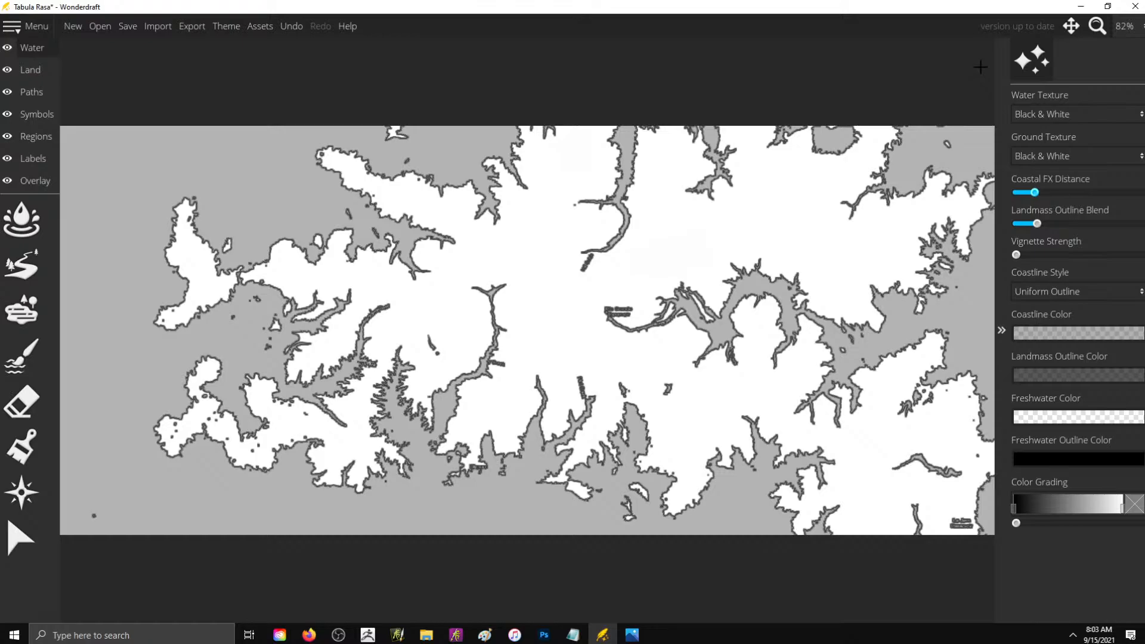
left_click(19, 231)
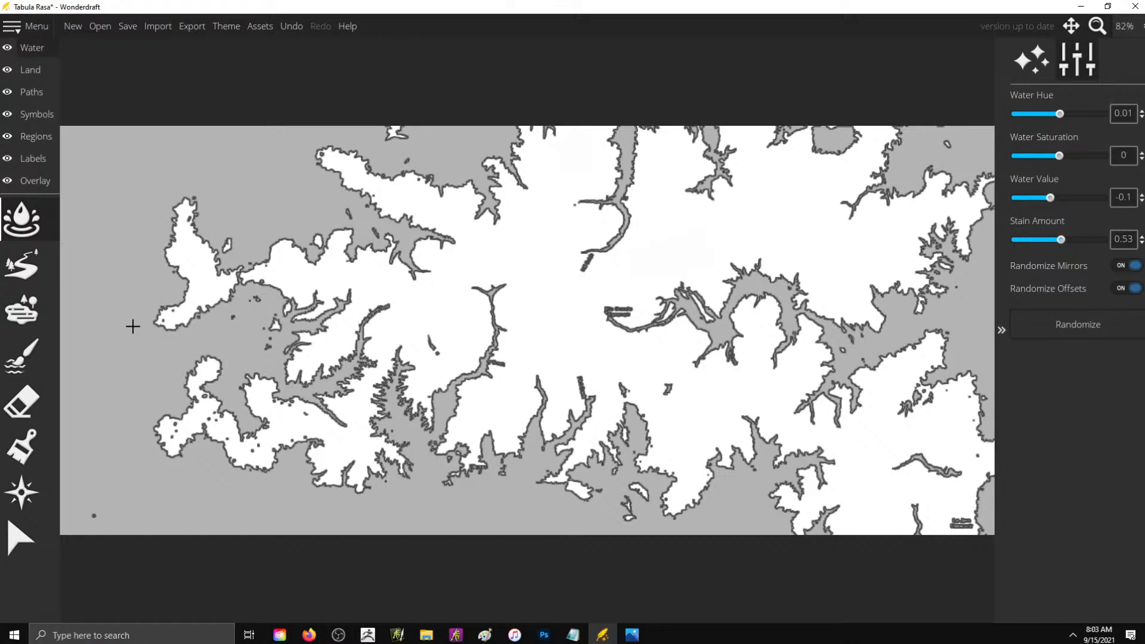
left_click(30, 370)
left_click(22, 264)
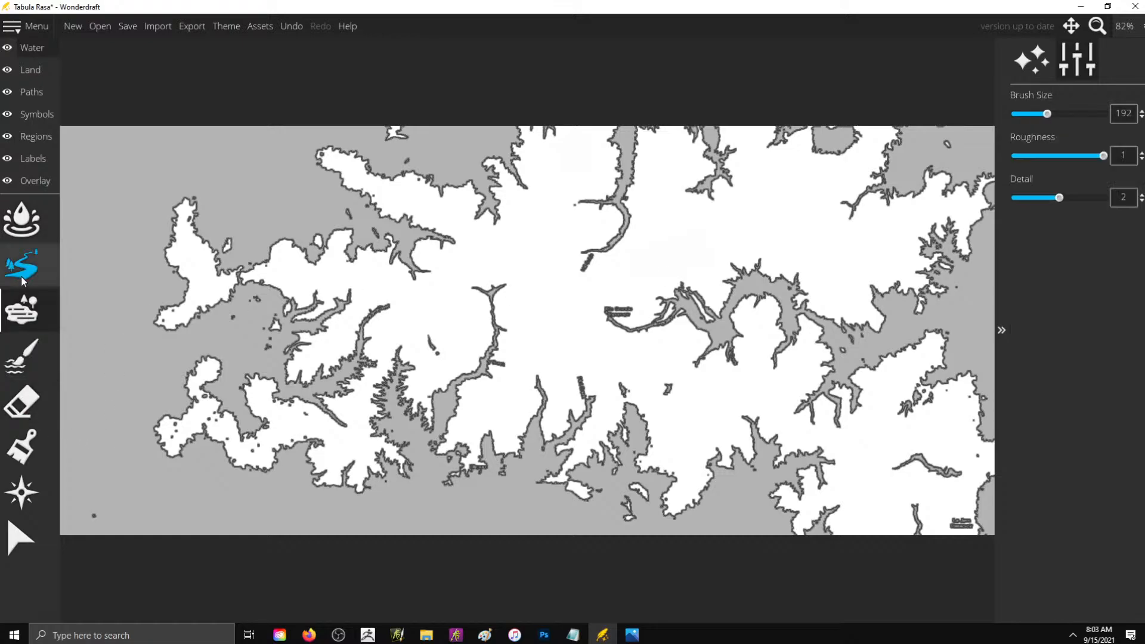
left_click(22, 219)
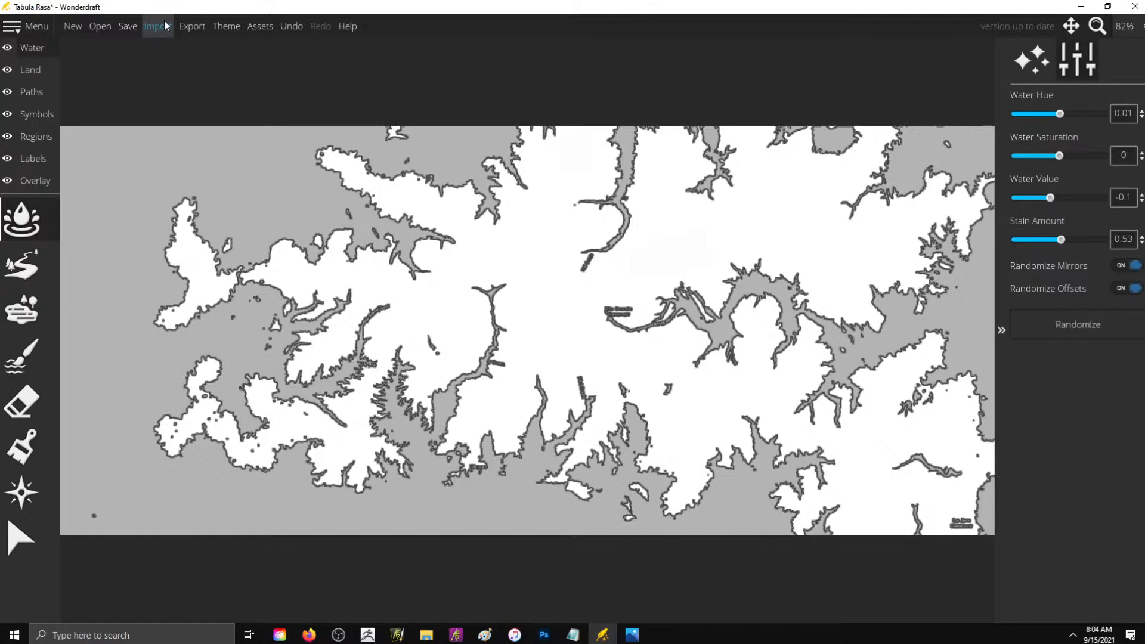
left_click(192, 26)
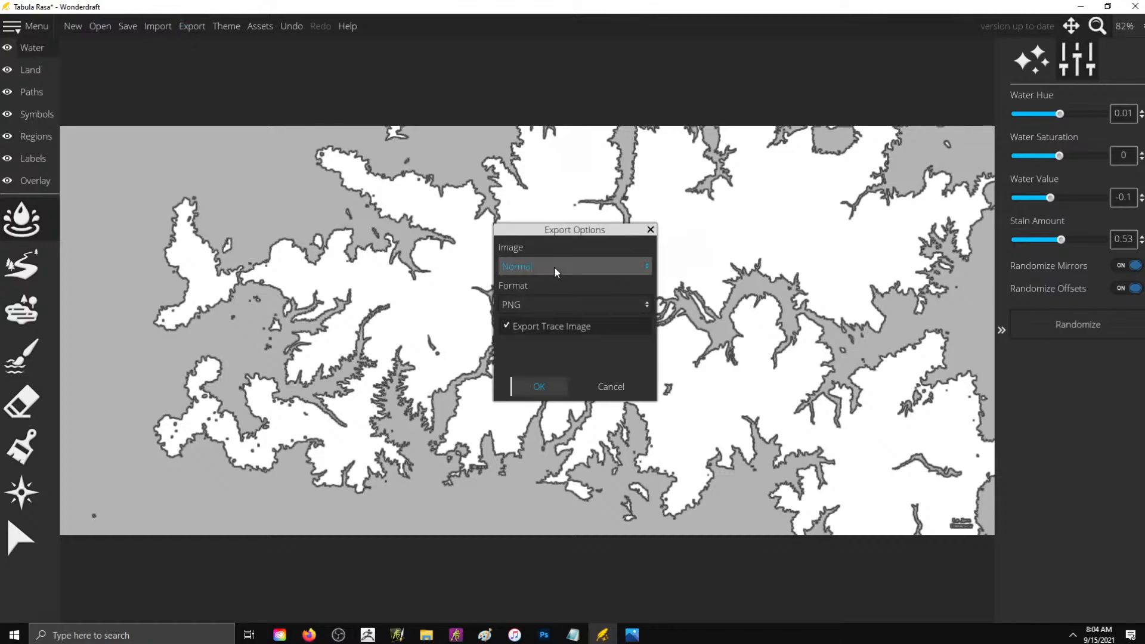
left_click_drag(544, 231, 532, 151)
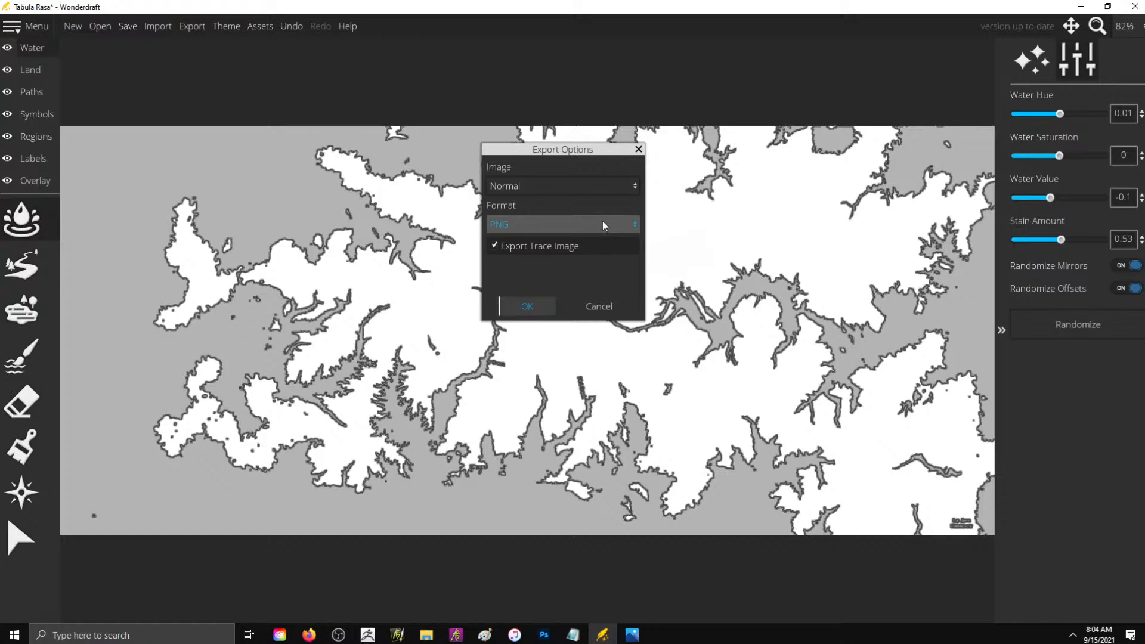
left_click(567, 251)
left_click(550, 249)
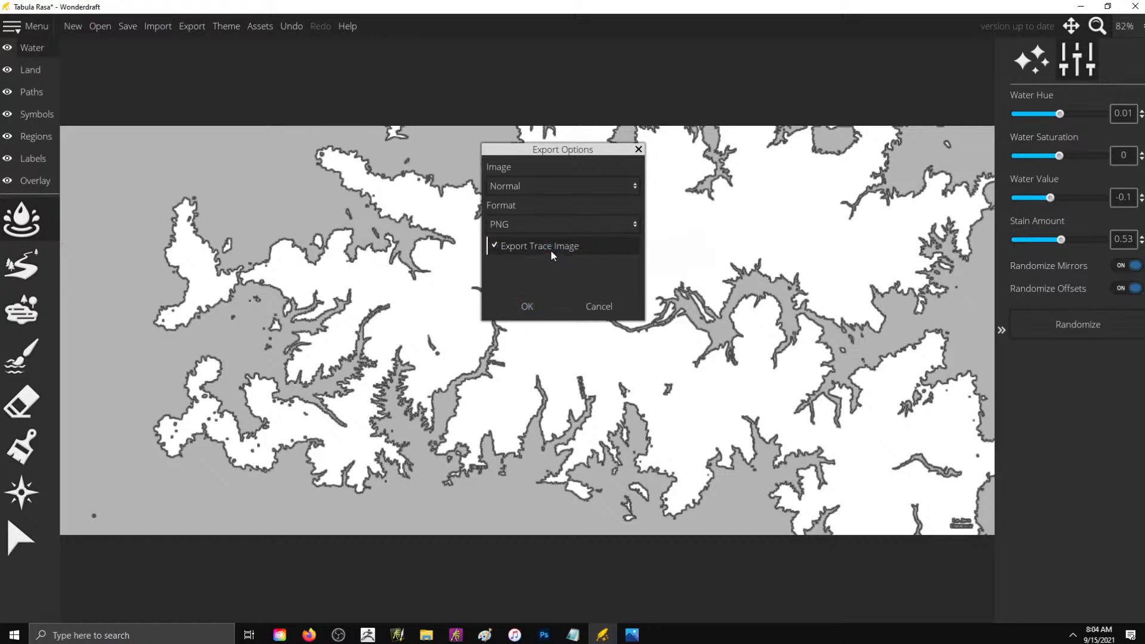
left_click(598, 306)
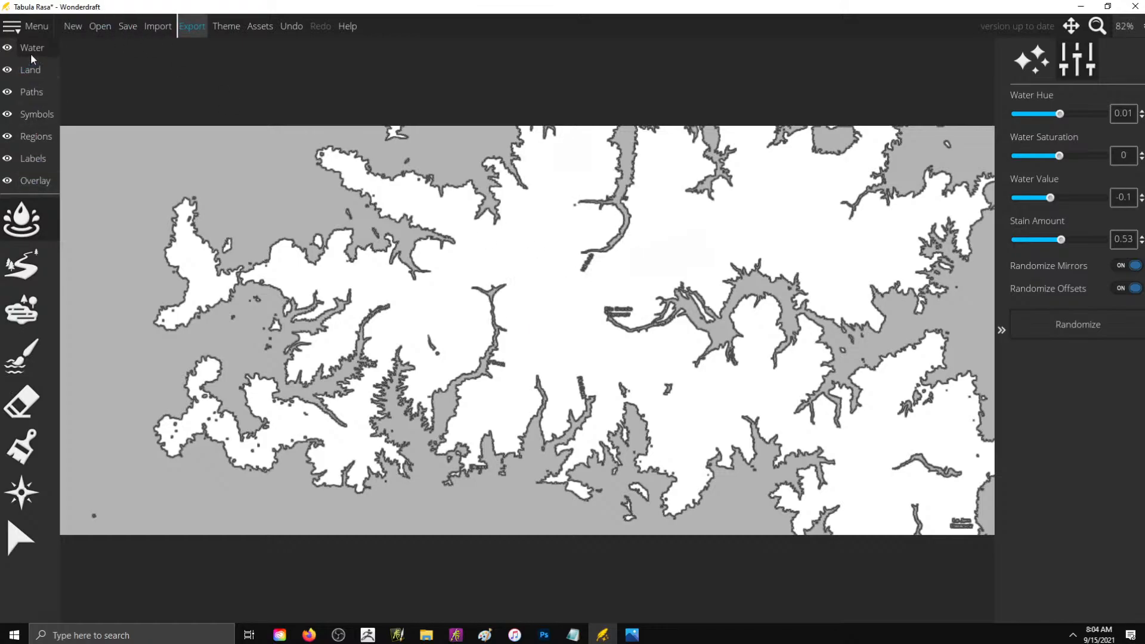
- Export the map as a Heightmap image with the trace image included, saved as heigmap PNG on the Desktop
left_click(30, 54)
left_click(199, 28)
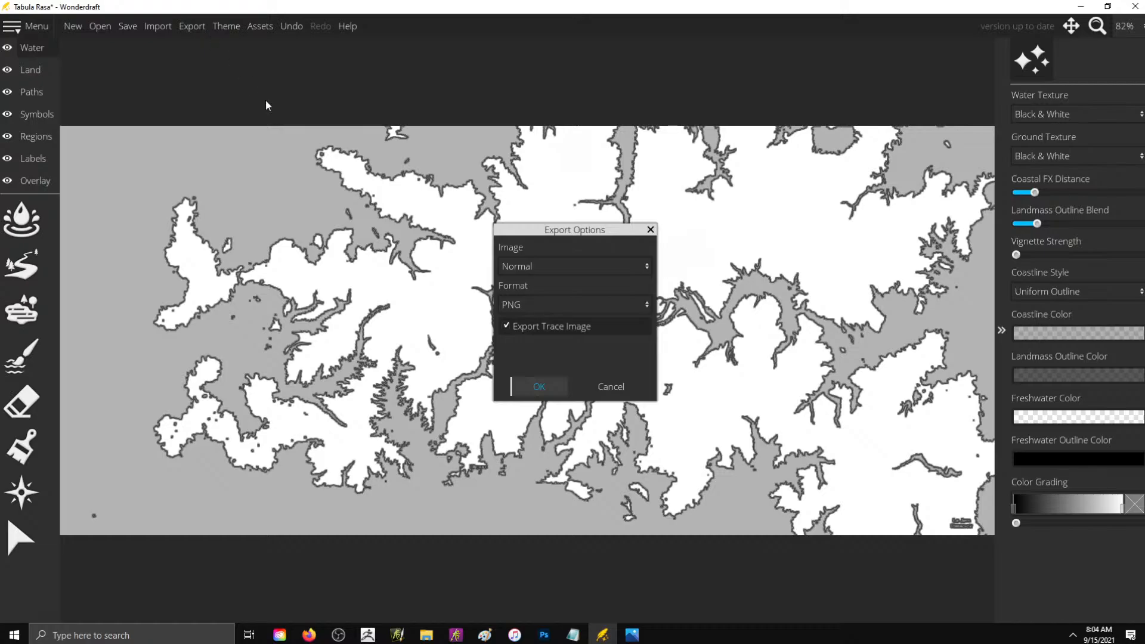
left_click(596, 266)
left_click(571, 335)
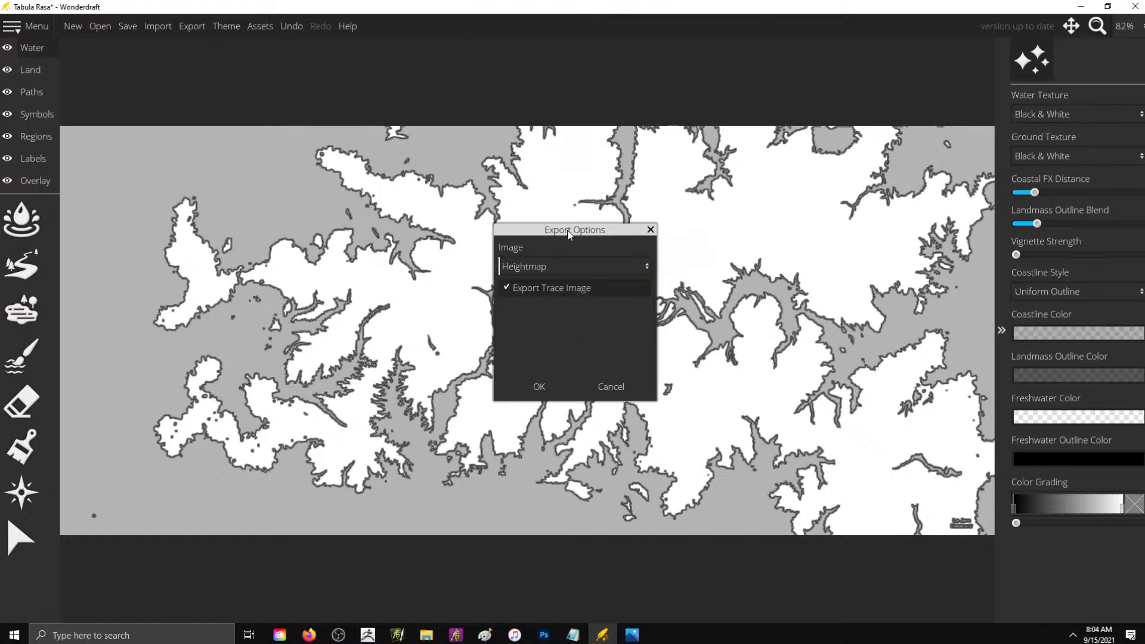
left_click(540, 396)
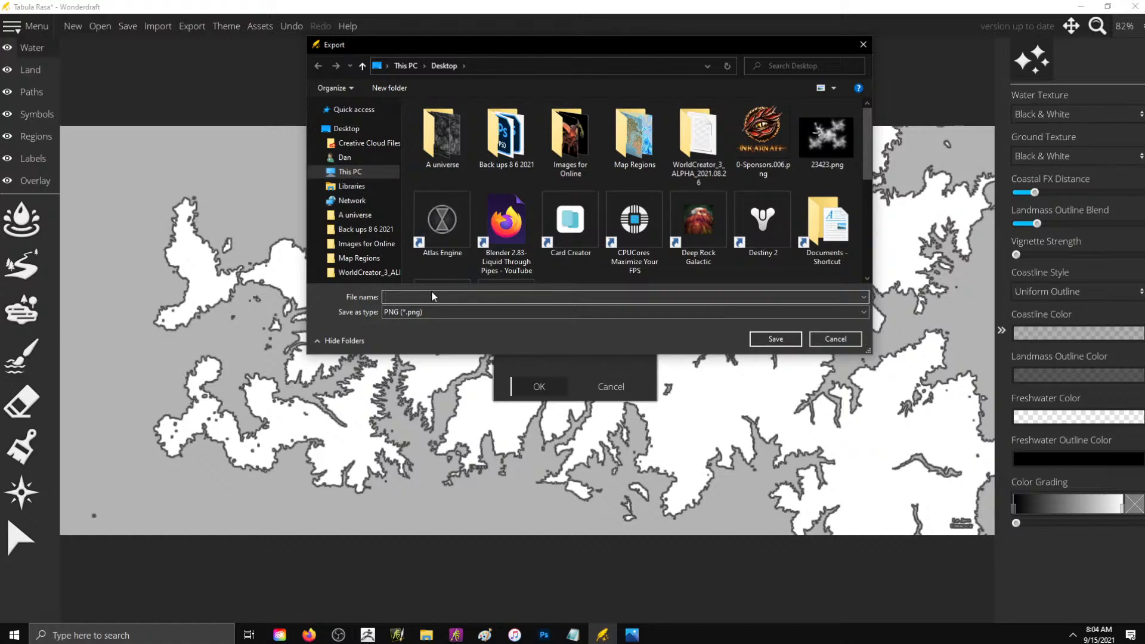
type("heightmap")
key("Return")
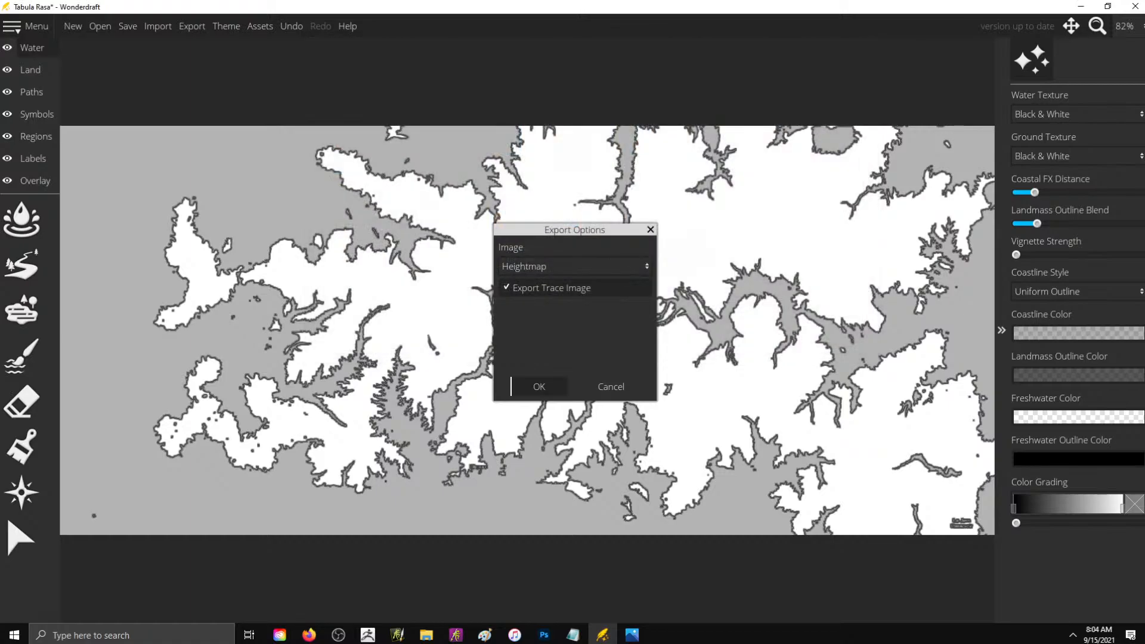
- Clear the open windows, examine the exported heigmap.png from the desktop in Photos, and close it
left_click(1080, 6)
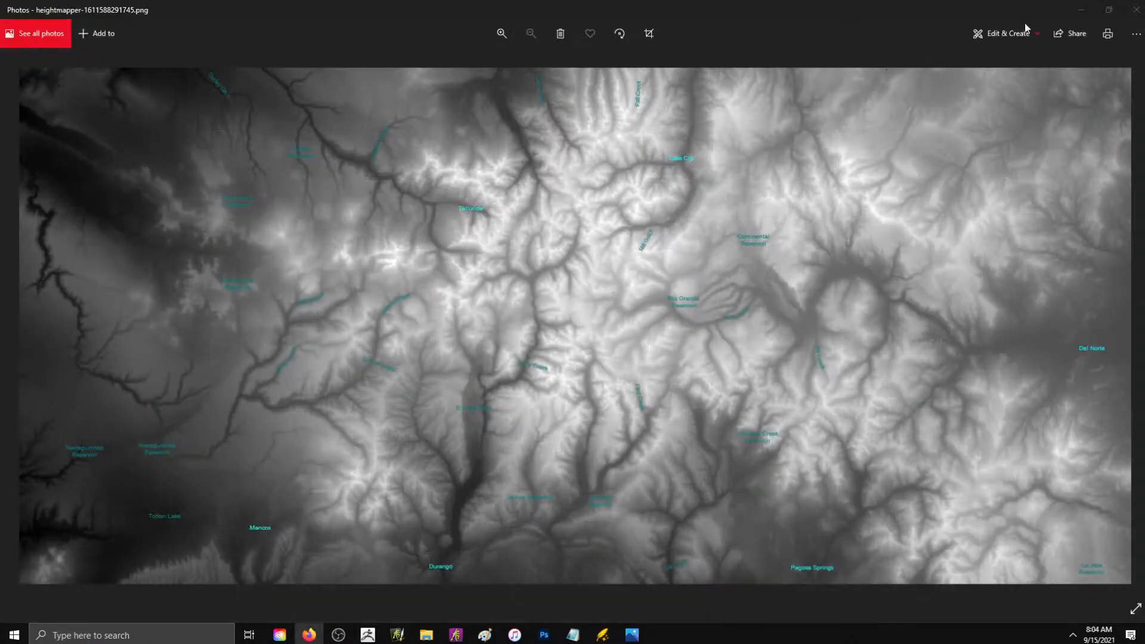
left_click(1135, 9)
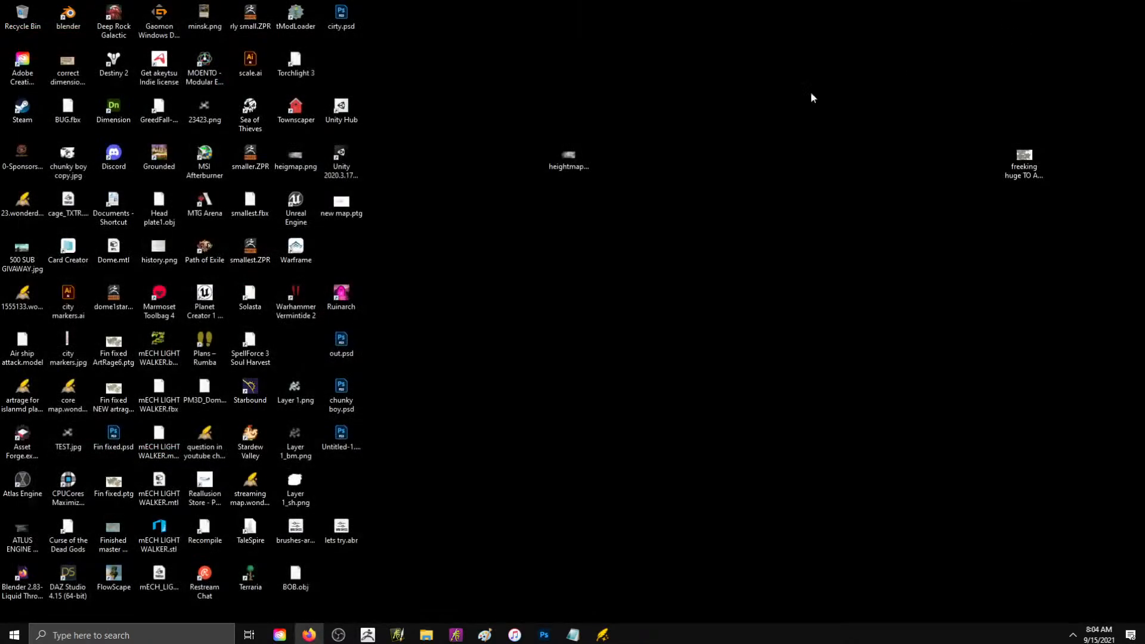
left_click(561, 251)
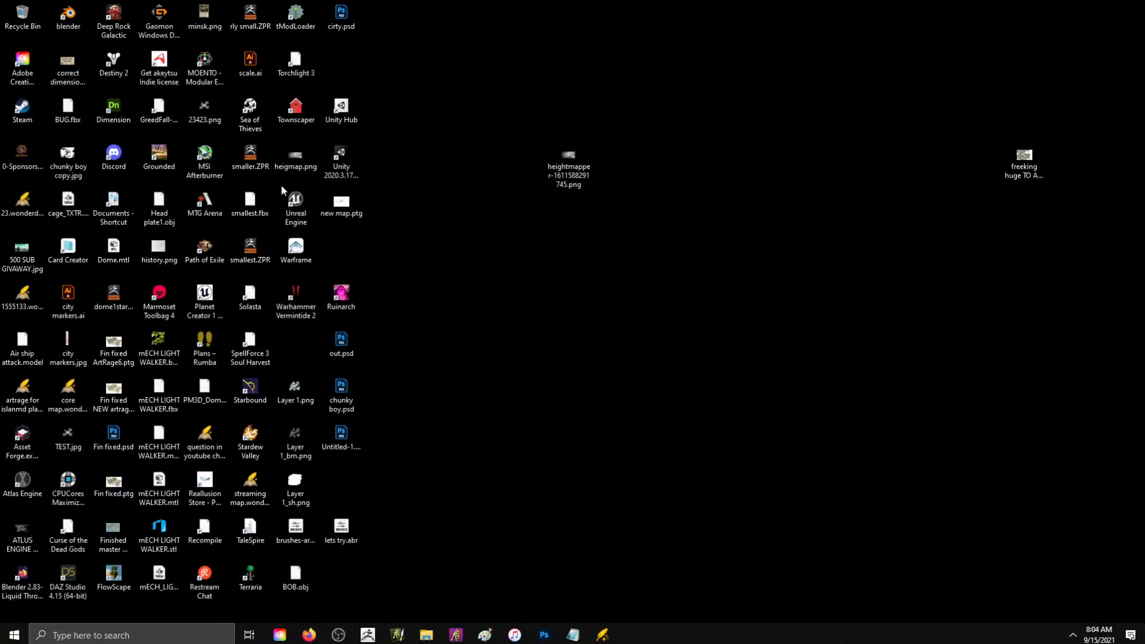
double_click(290, 165)
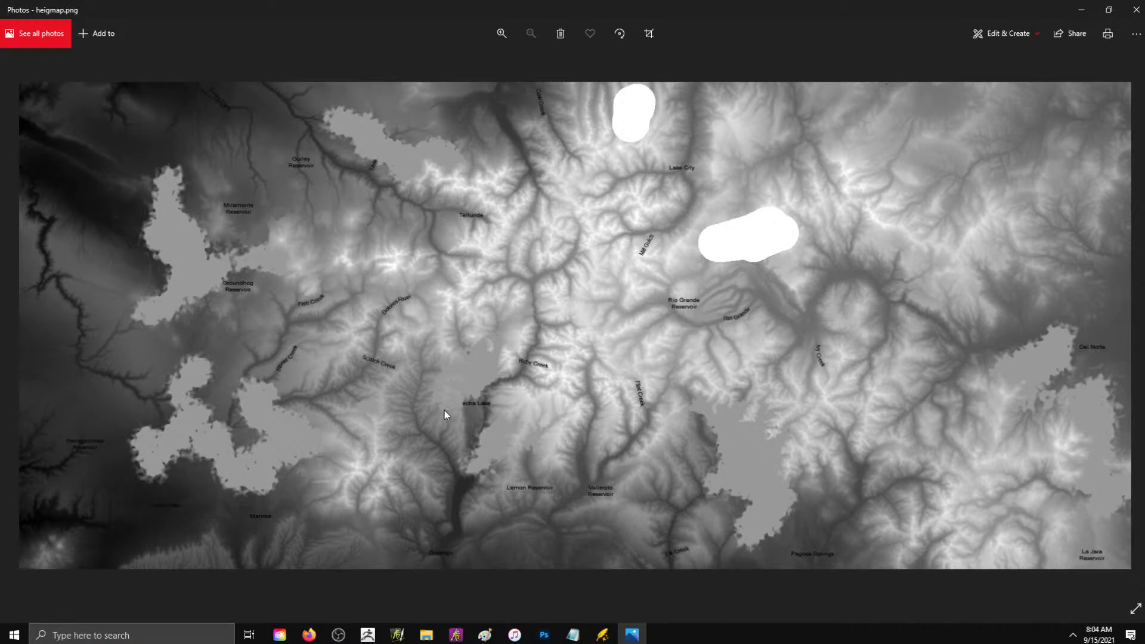
left_click(1136, 10)
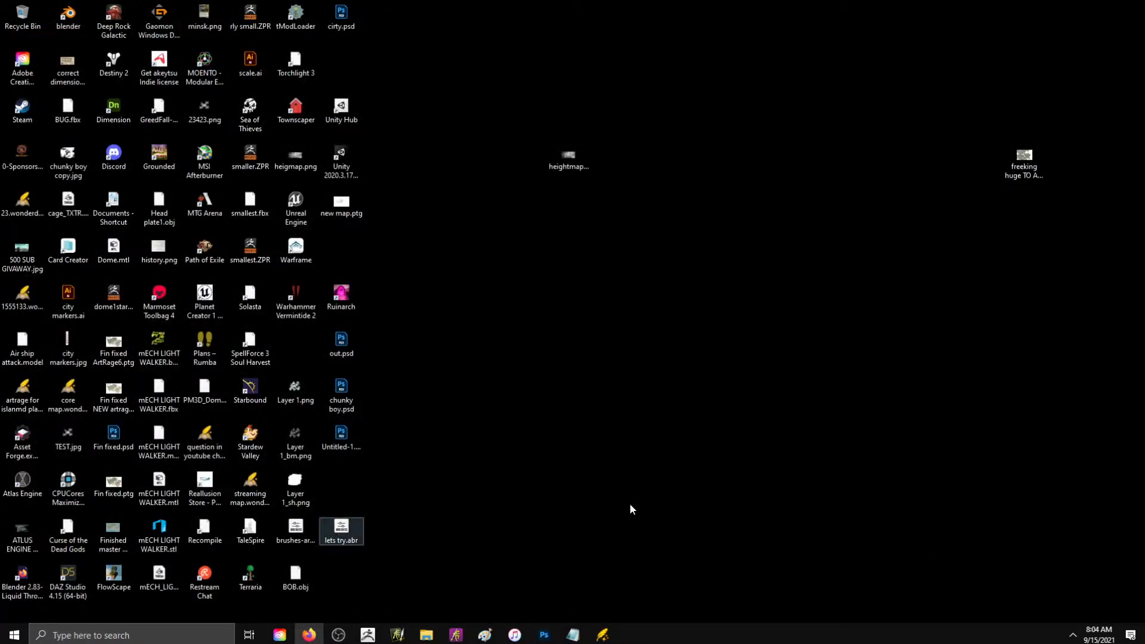
- Switch to Photoshop and, in chunky boy.psd, hide Layer 9 and show Layer 5 copy
left_click(543, 634)
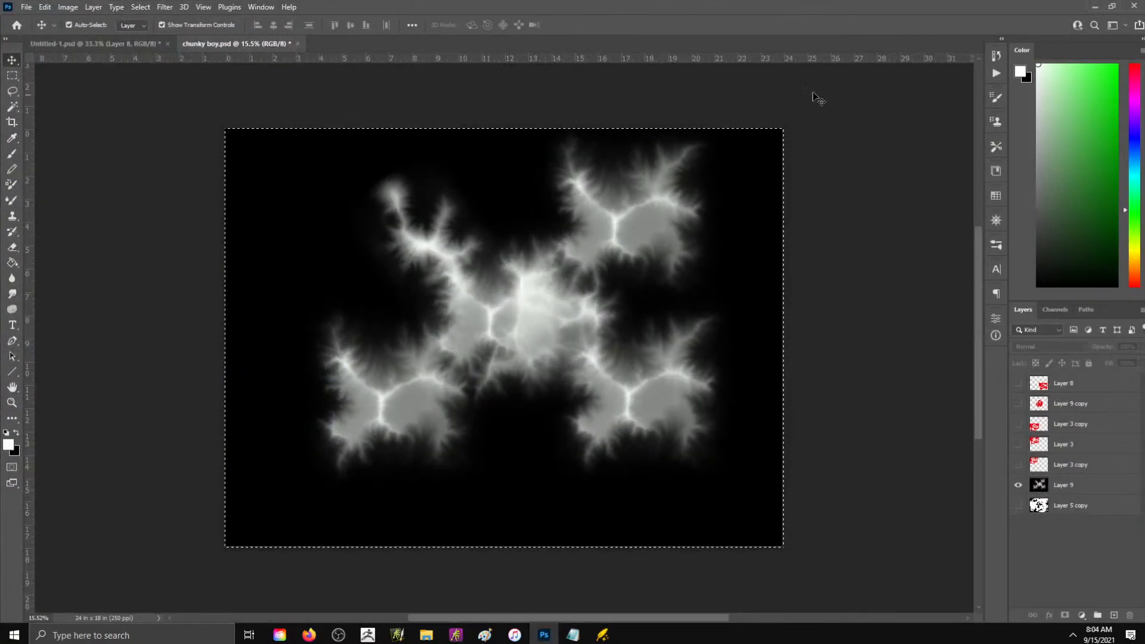
left_click(139, 44)
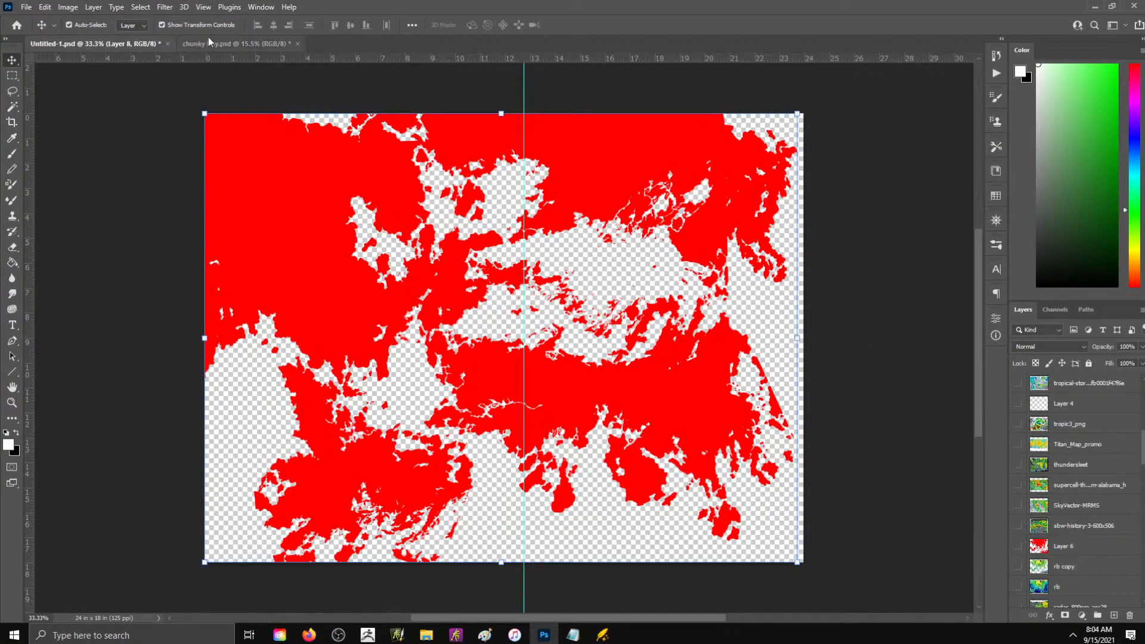
left_click(235, 43)
left_click(1017, 485)
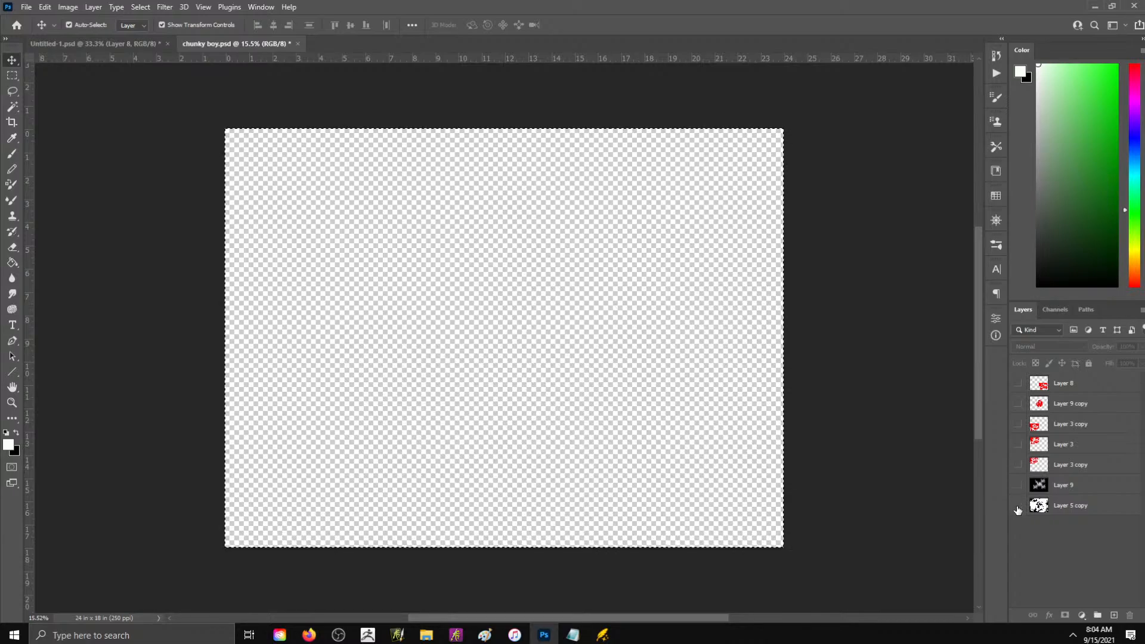
left_click(1017, 505)
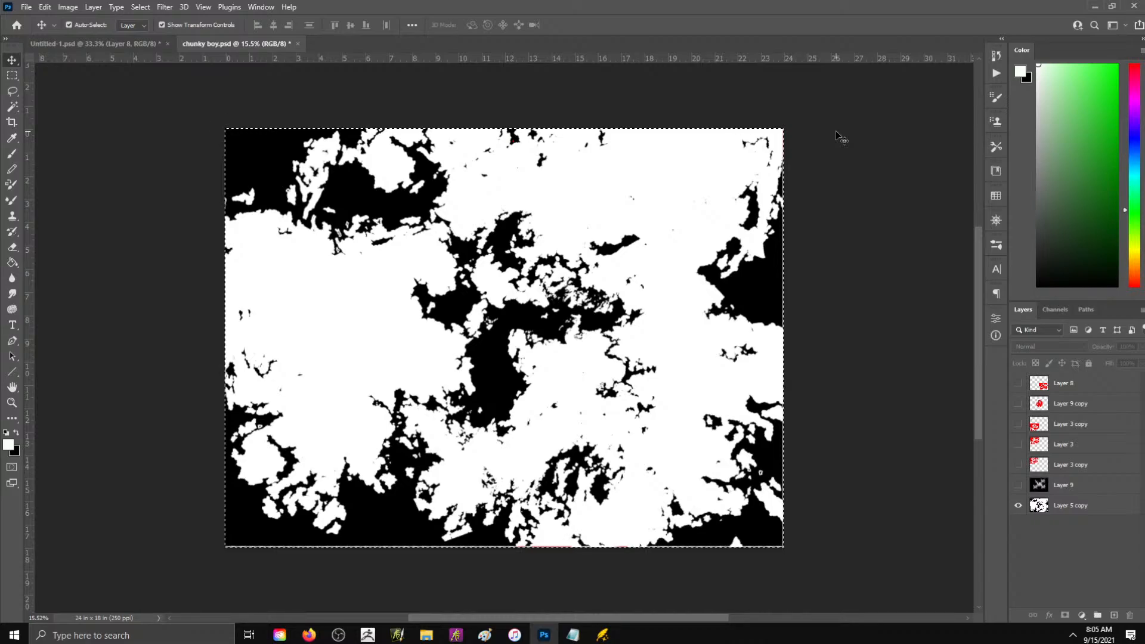
- Clear the selection in chunky boy.psd and check the image's pixel dimensions
key("ctrl+d")
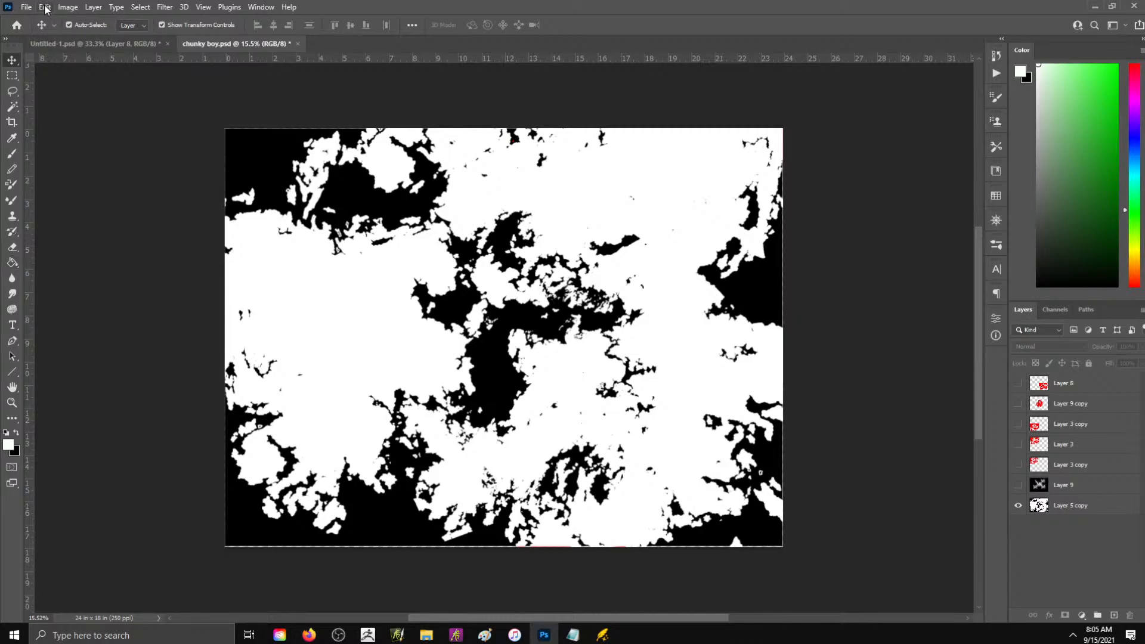
left_click(67, 7)
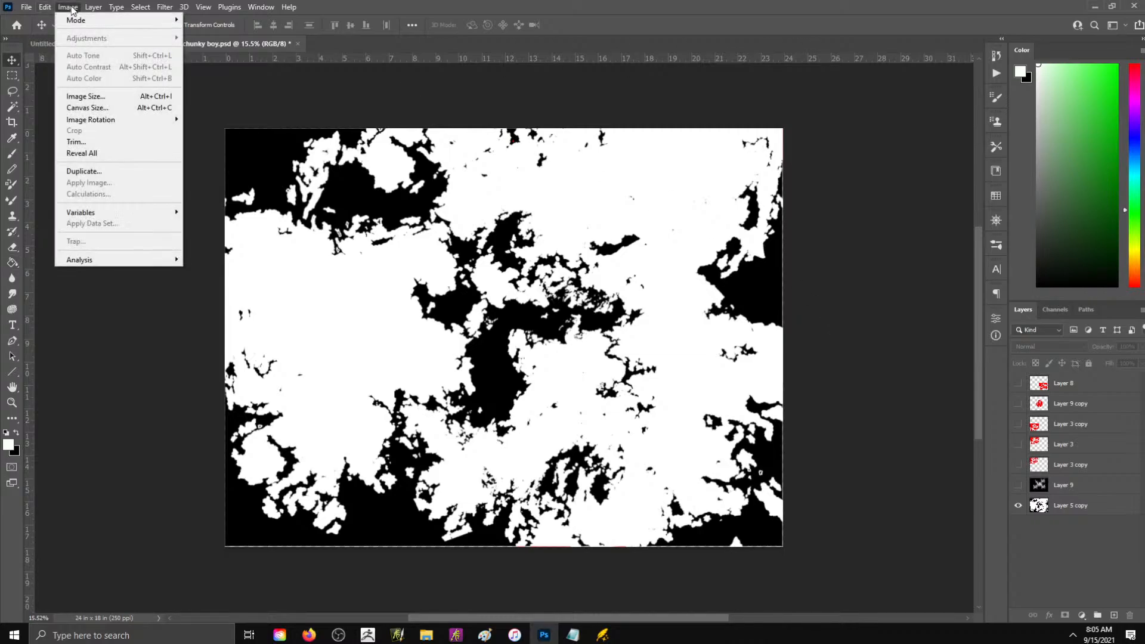
left_click(77, 98)
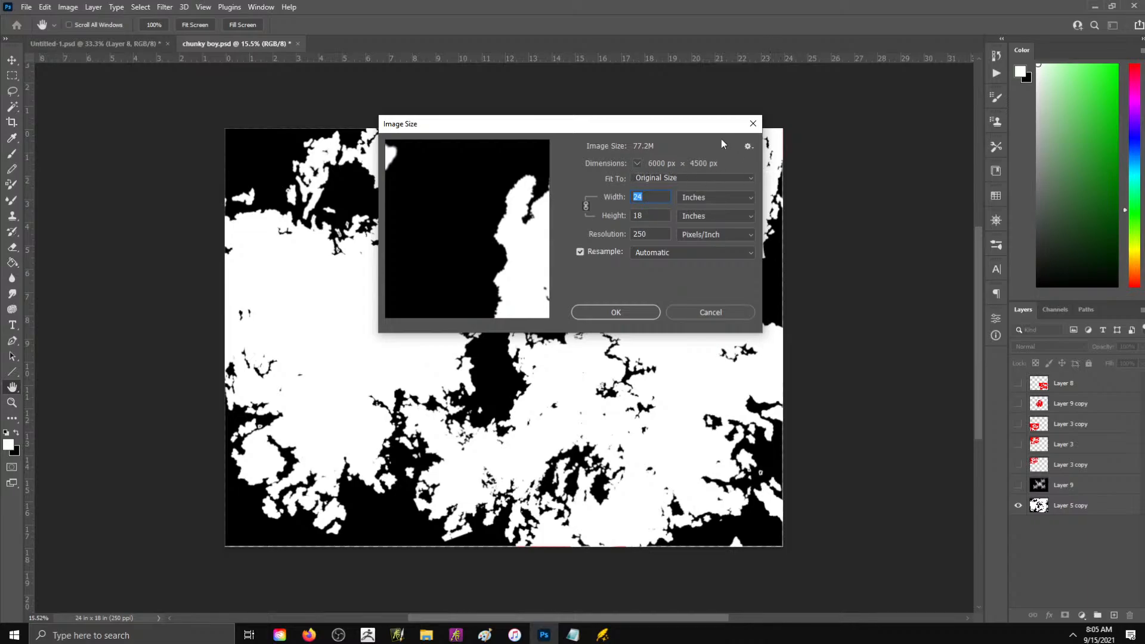
left_click(628, 315)
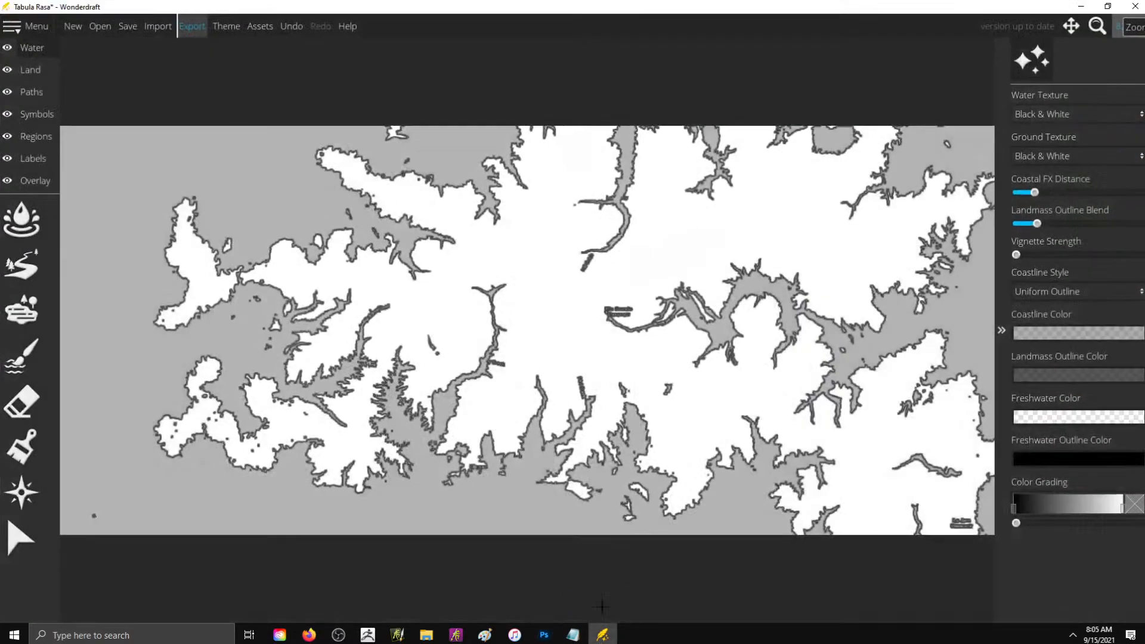
- Switch to Wonderdraft, close it with the old Tabula Rasa map, and relaunch it
left_click(602, 635)
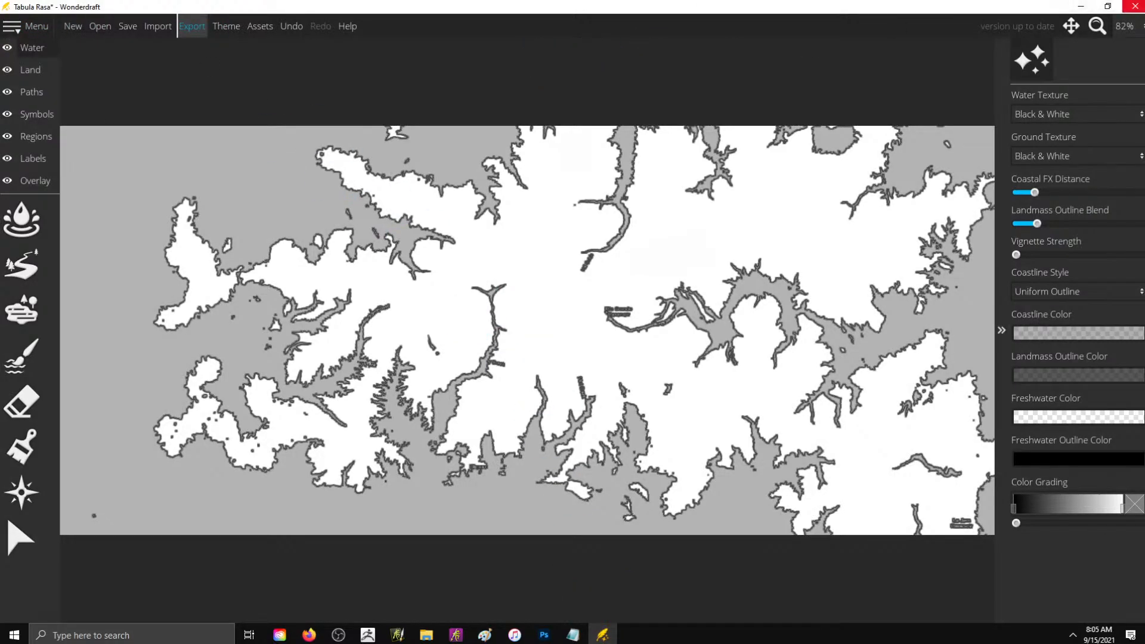
left_click(1135, 6)
left_click(599, 341)
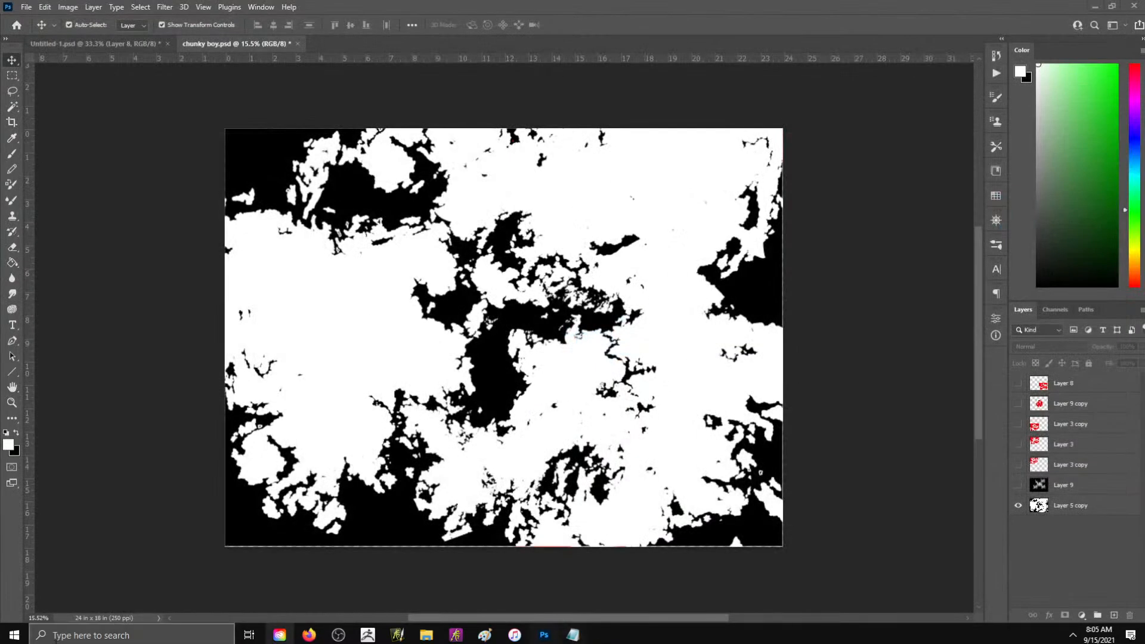
left_click(14, 633)
type("wonderdraft")
key("Return")
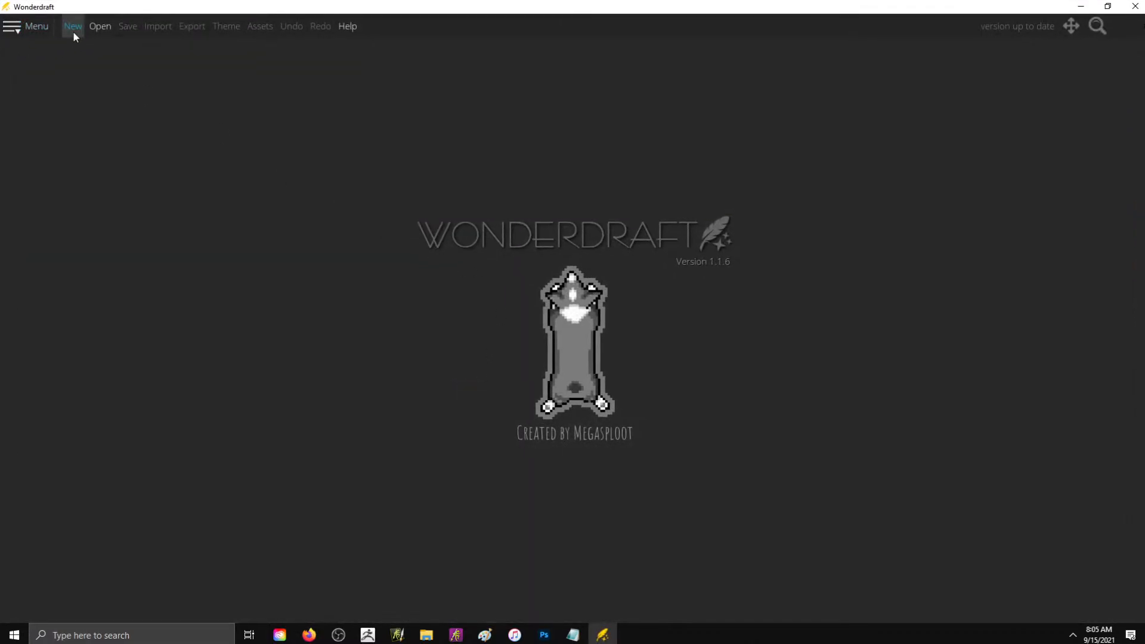
- Create a new landscape map 6000 px wide and 4500 px high with the Black & White theme
left_click(73, 27)
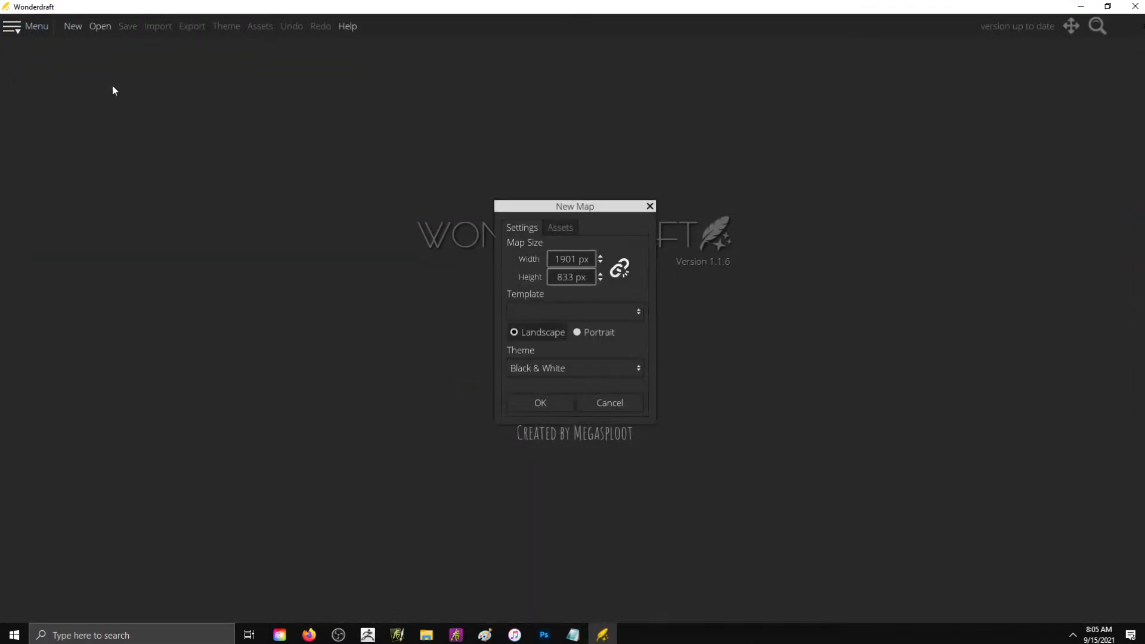
left_click(587, 259)
key("ctrl+a")
key("BackSpace")
type("6000")
key("Tab")
type("45000")
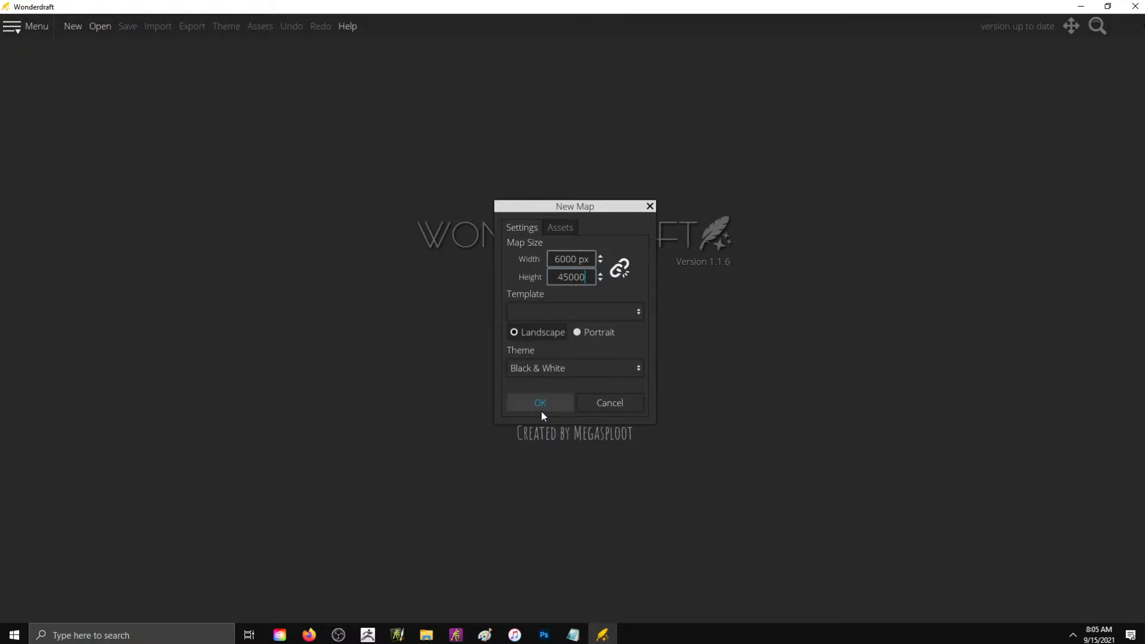
key("BackSpace")
left_click(542, 410)
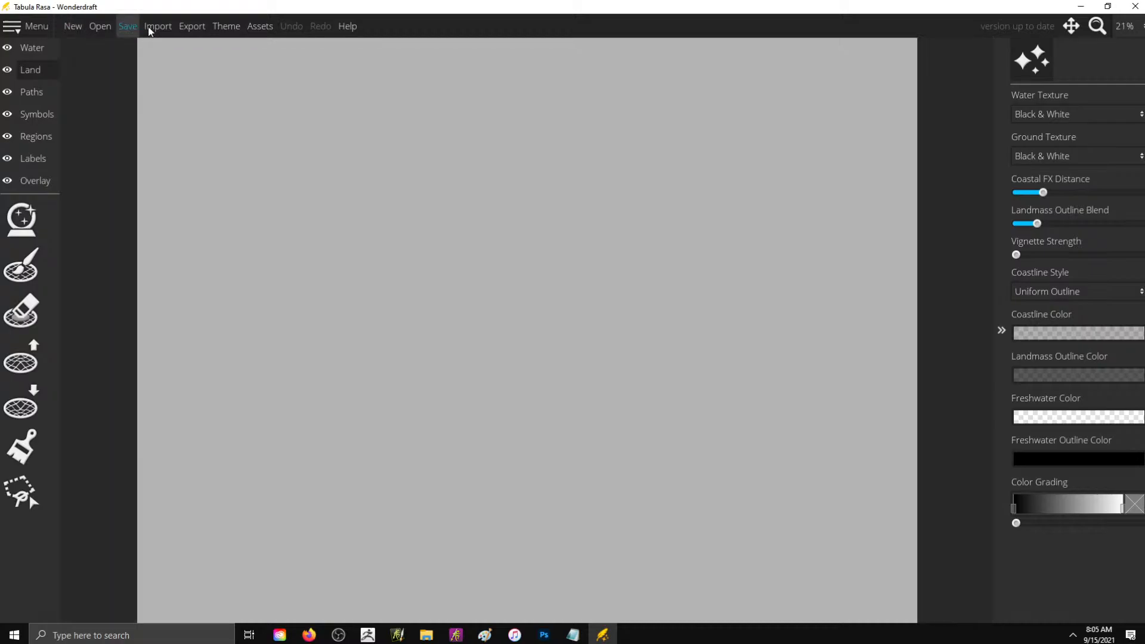
- Import the black-and-white map image from the Desktop as a heightmap and compare it with the Photoshop original
left_click(157, 26)
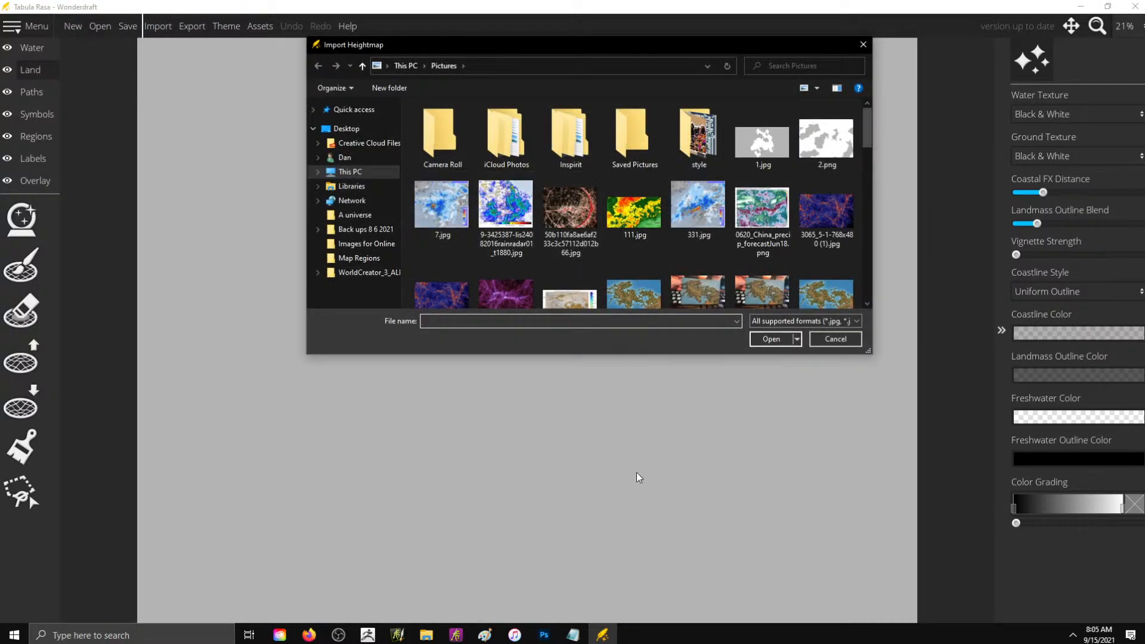
left_click(352, 128)
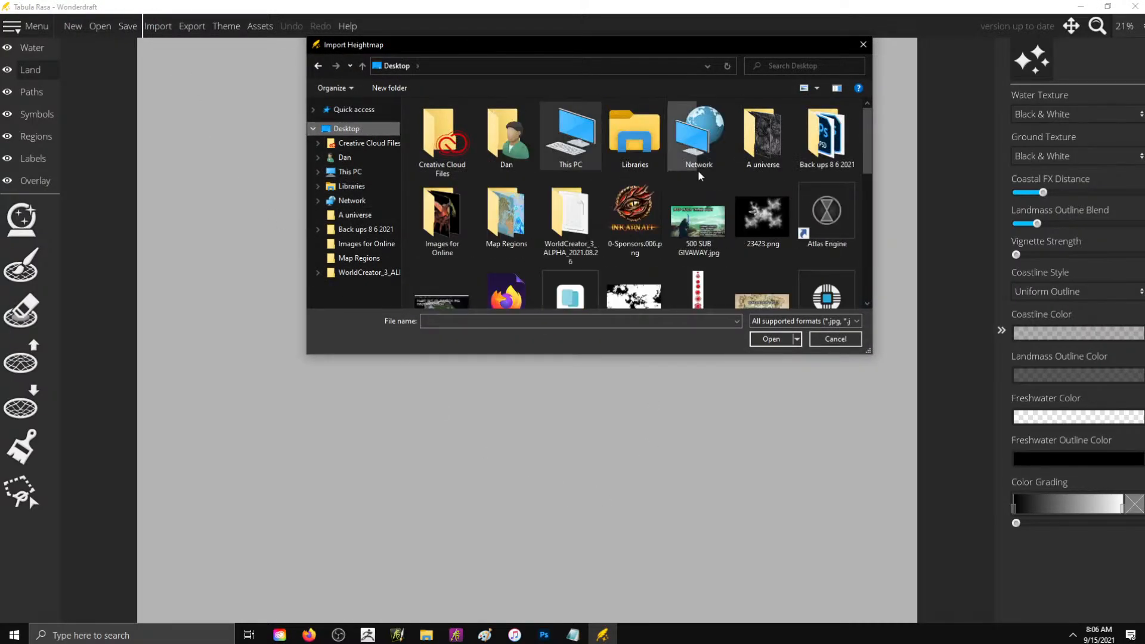
scroll(835, 205, "down", 2)
double_click(634, 171)
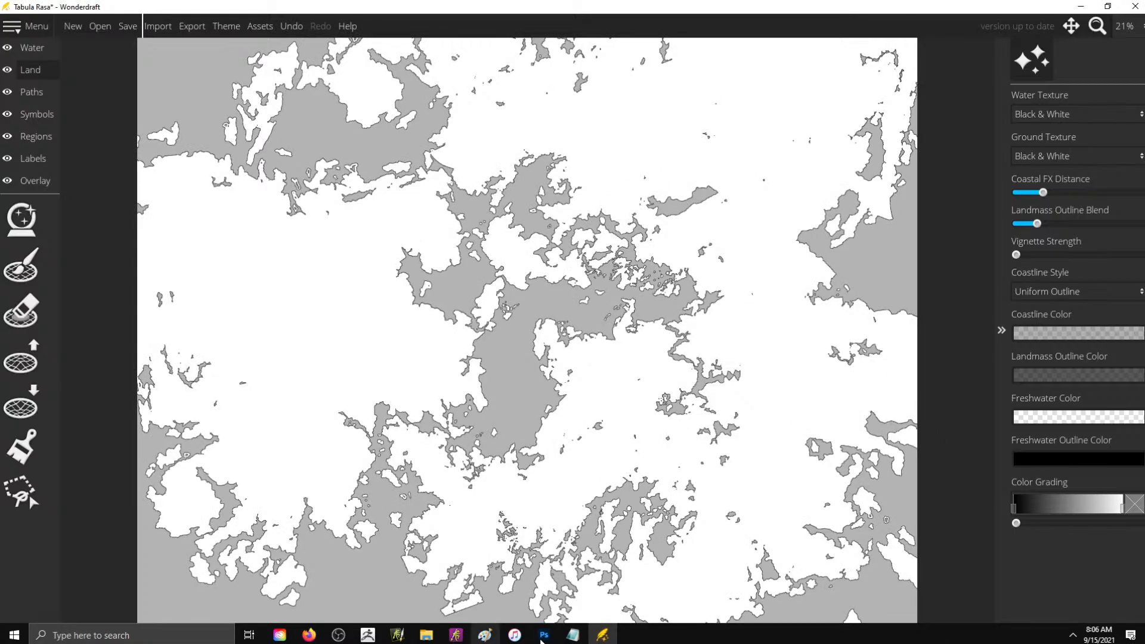
left_click(544, 635)
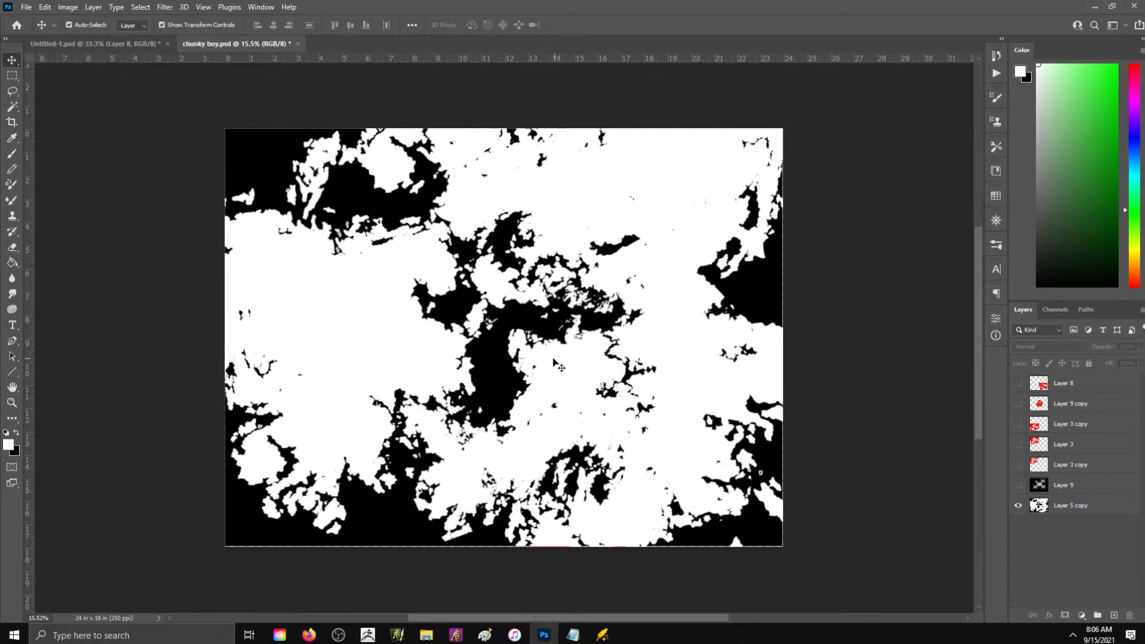
left_click(609, 637)
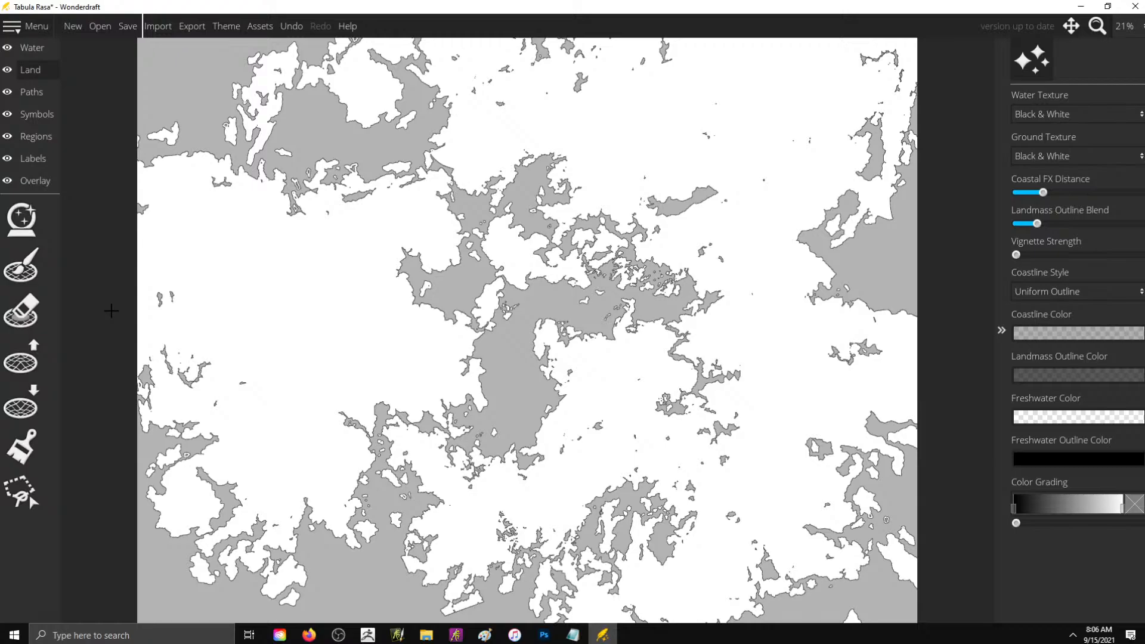
- Apply the Adventure theme to the map with all filter options included
left_click(20, 50)
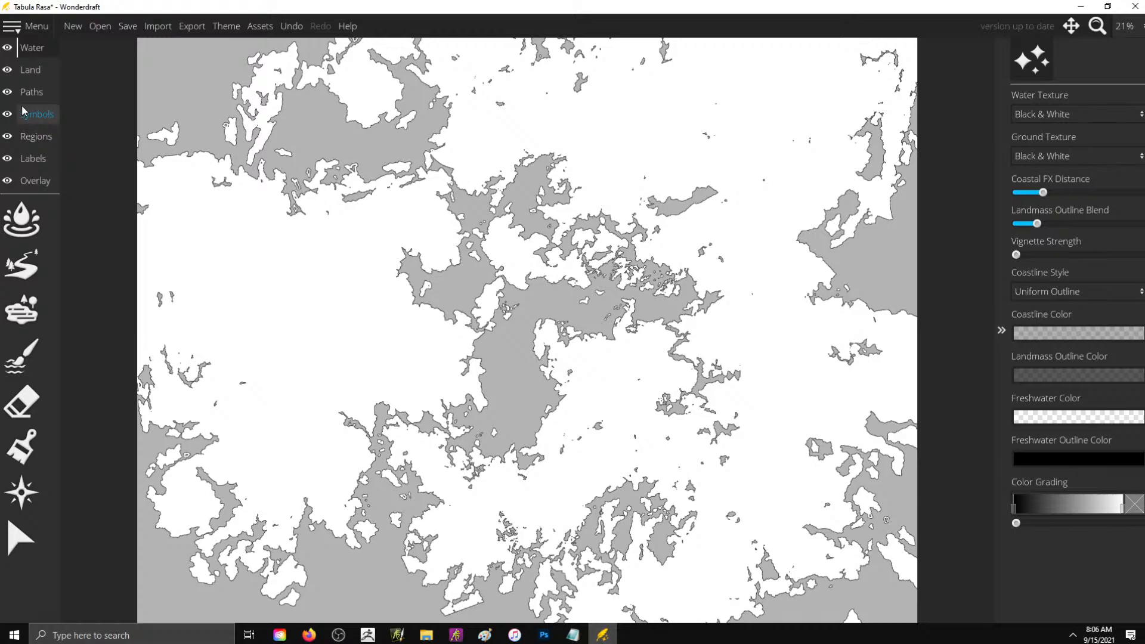
left_click(30, 70)
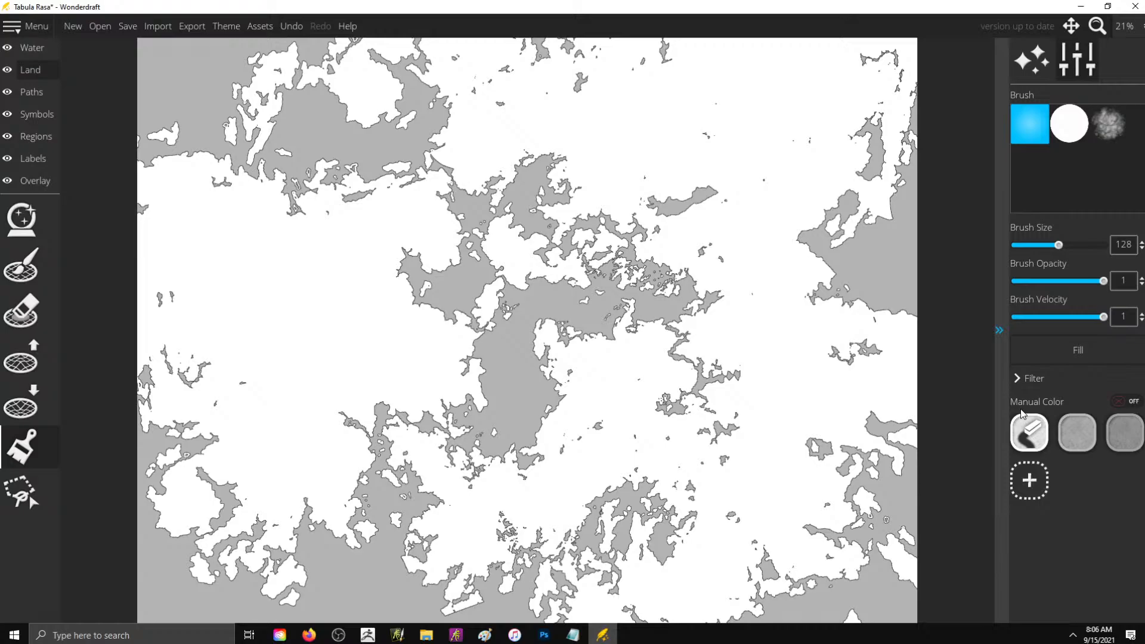
key("ctrl+e")
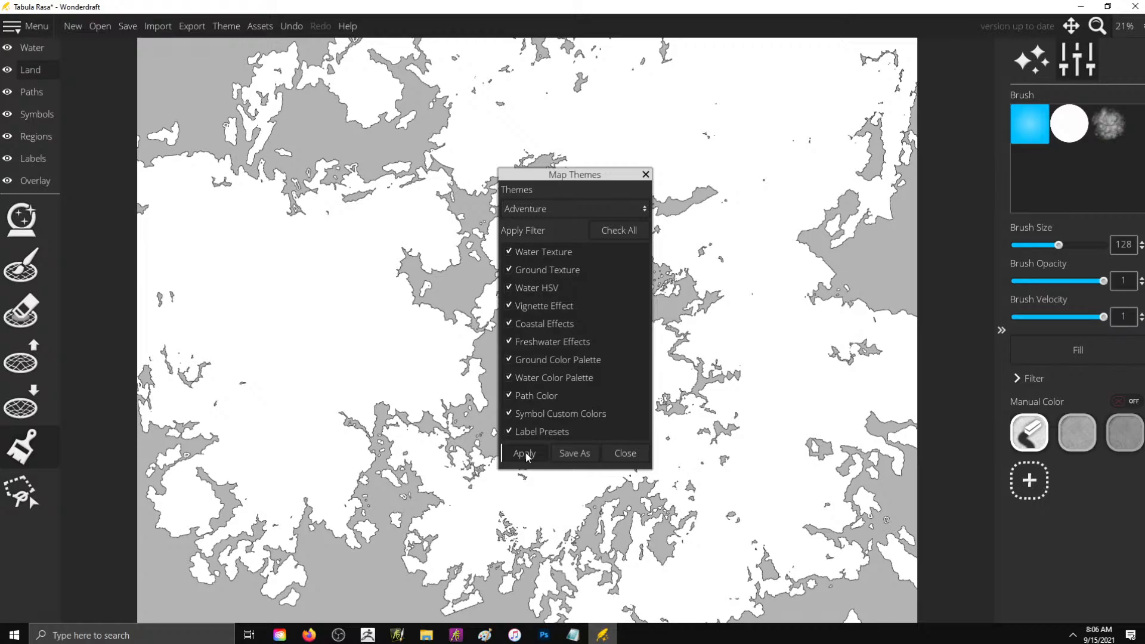
left_click(525, 454)
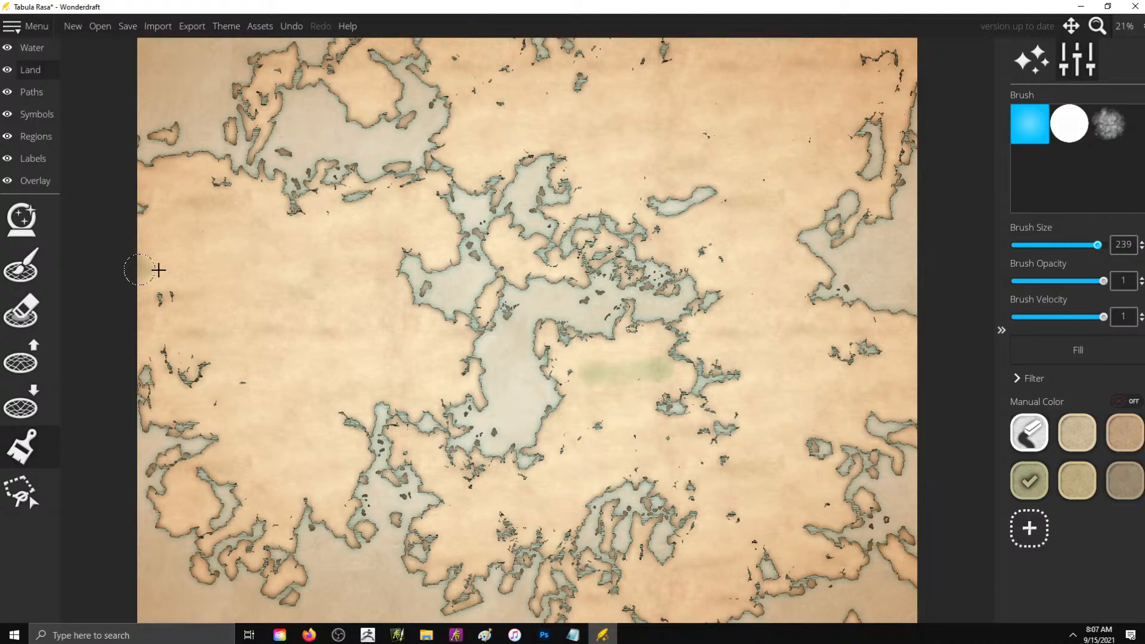
- Paint the land across the map's middle band green with the ground brush at size 239
left_click_drag(158, 270, 222, 298)
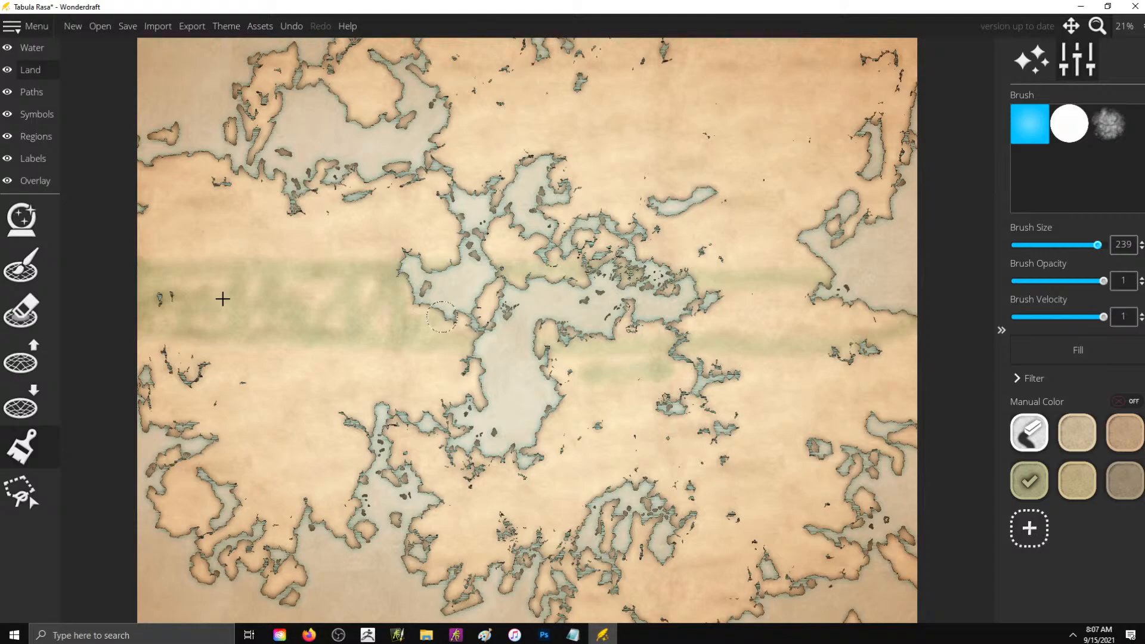
left_click_drag(223, 299, 781, 245)
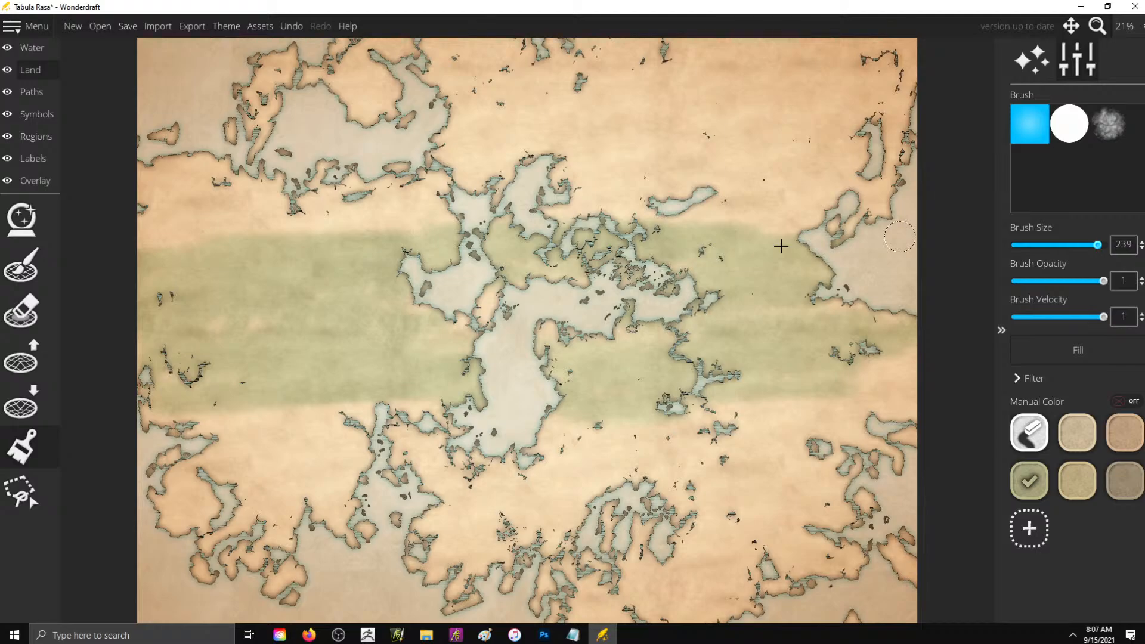
left_click_drag(781, 246, 540, 186)
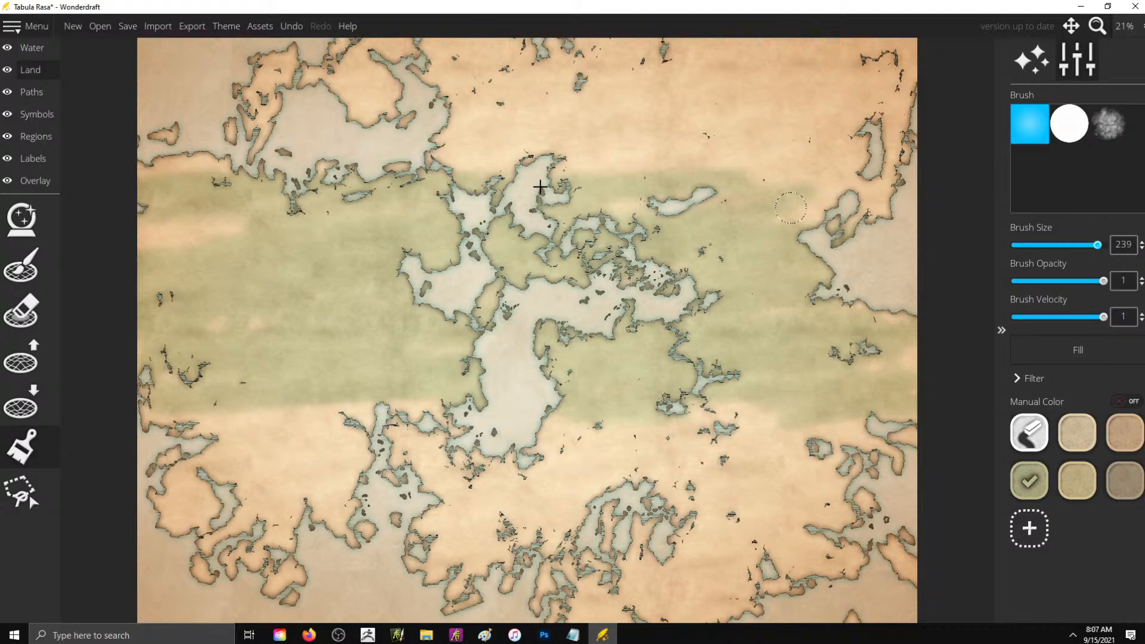
left_click_drag(539, 187, 216, 407)
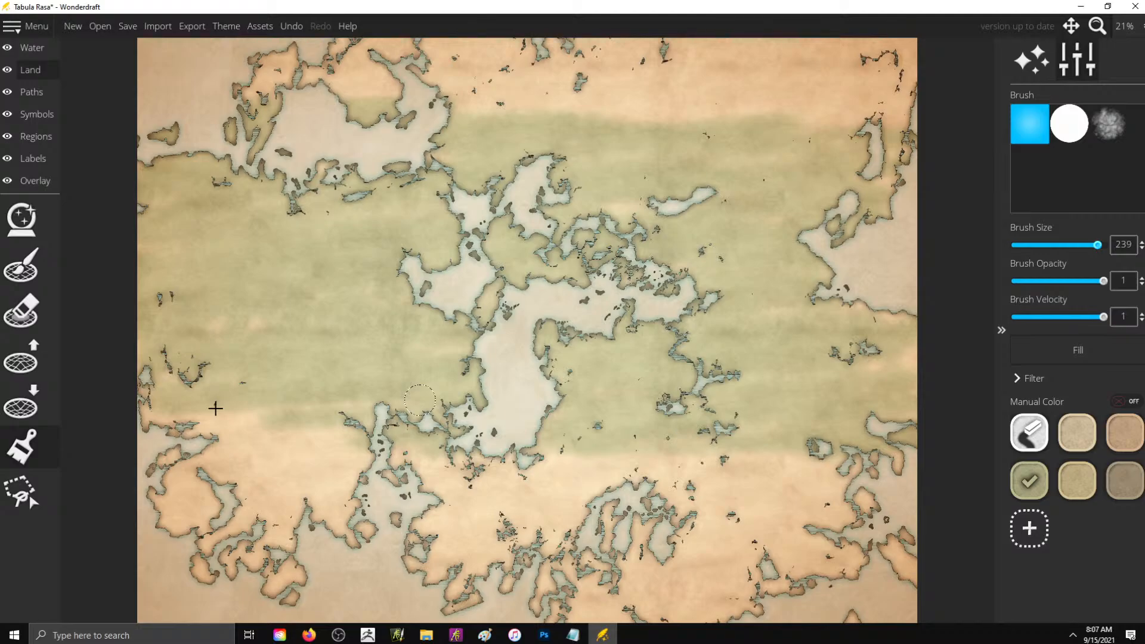
left_click_drag(215, 408, 772, 124)
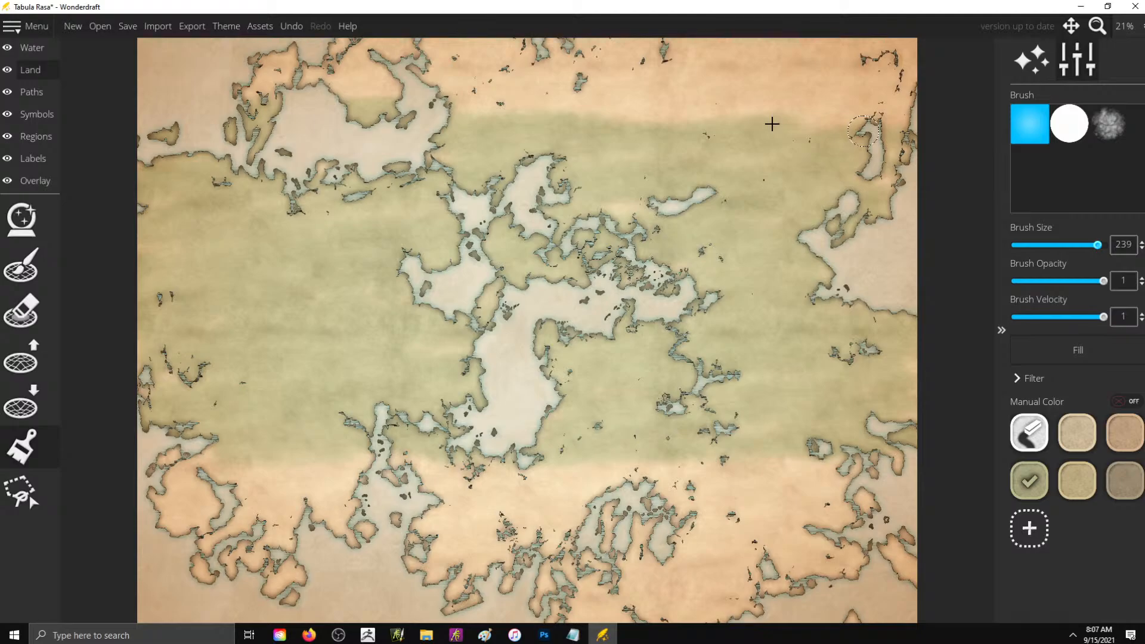
- Paint the southern land reddish brown and brush beige over the northern edge of the green band
scroll(771, 123, "down", 1)
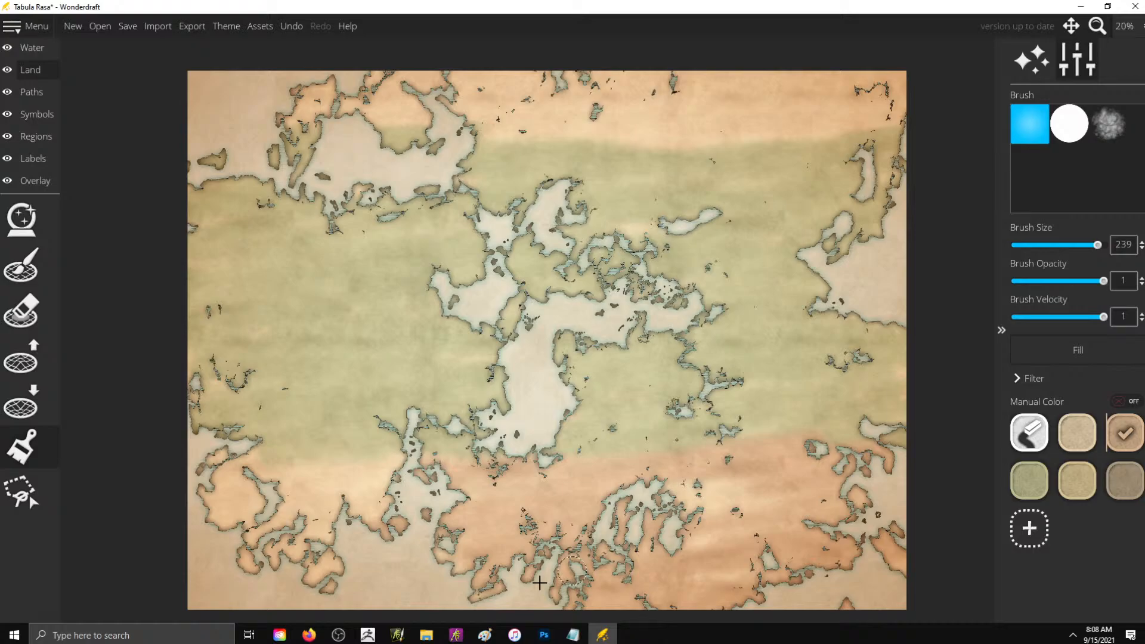
left_click_drag(539, 583, 727, 498)
left_click(1077, 433)
left_click_drag(745, 140, 430, 99)
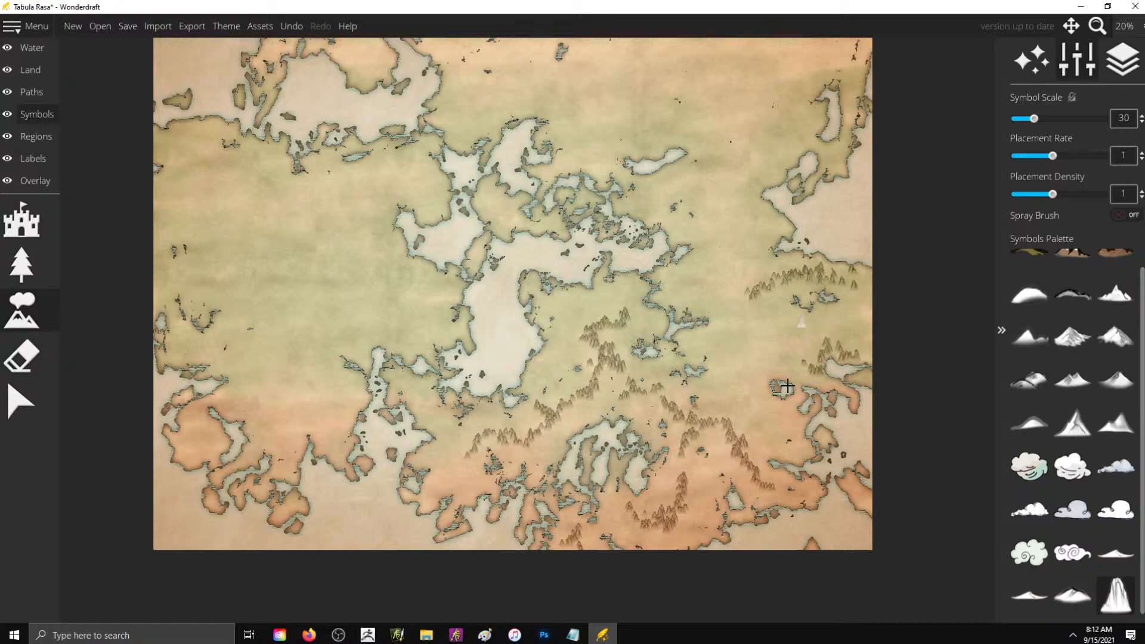
- Place tall mountain ranges across the northern land and surround the northeastern range with low hill symbols, at symbol scale 30
left_click_drag(847, 57, 698, 122)
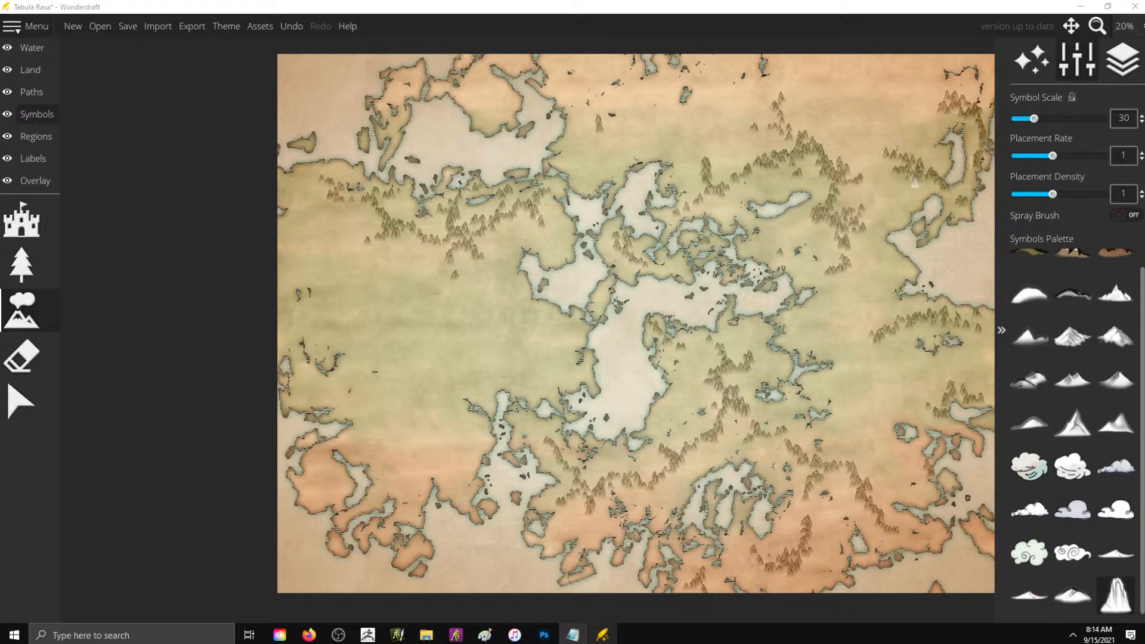
scroll(914, 183, "up", 3)
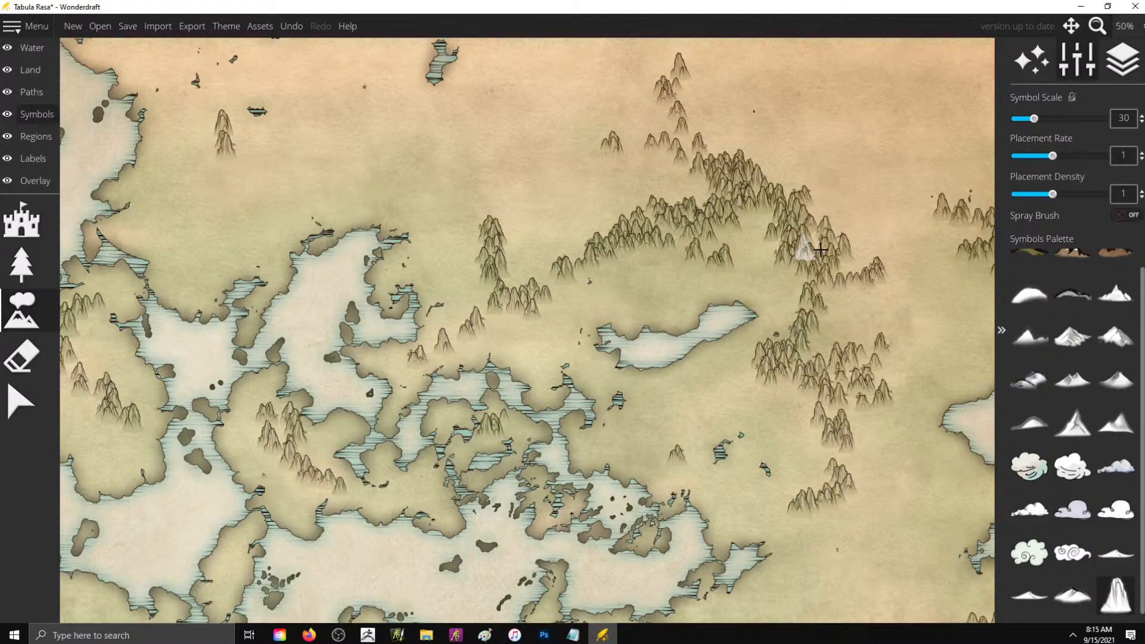
scroll(903, 208, "down", 2)
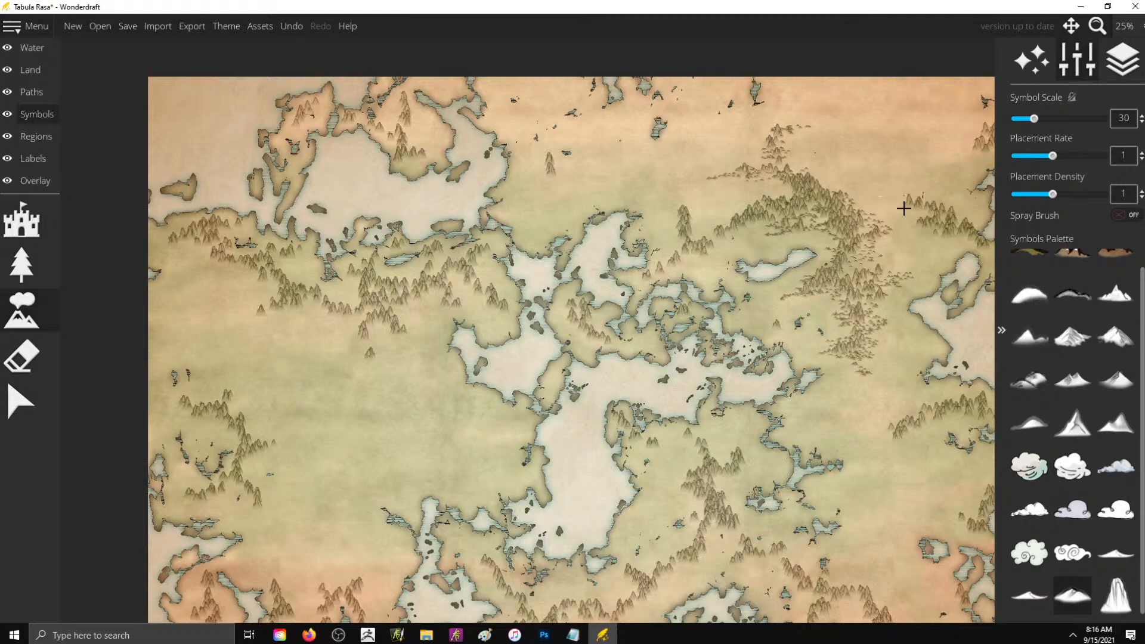
- Scatter low hill symbols at scale 30 along the south-central mountain ranges and around the southeastern mountain cluster
scroll(549, 323, "up", 4)
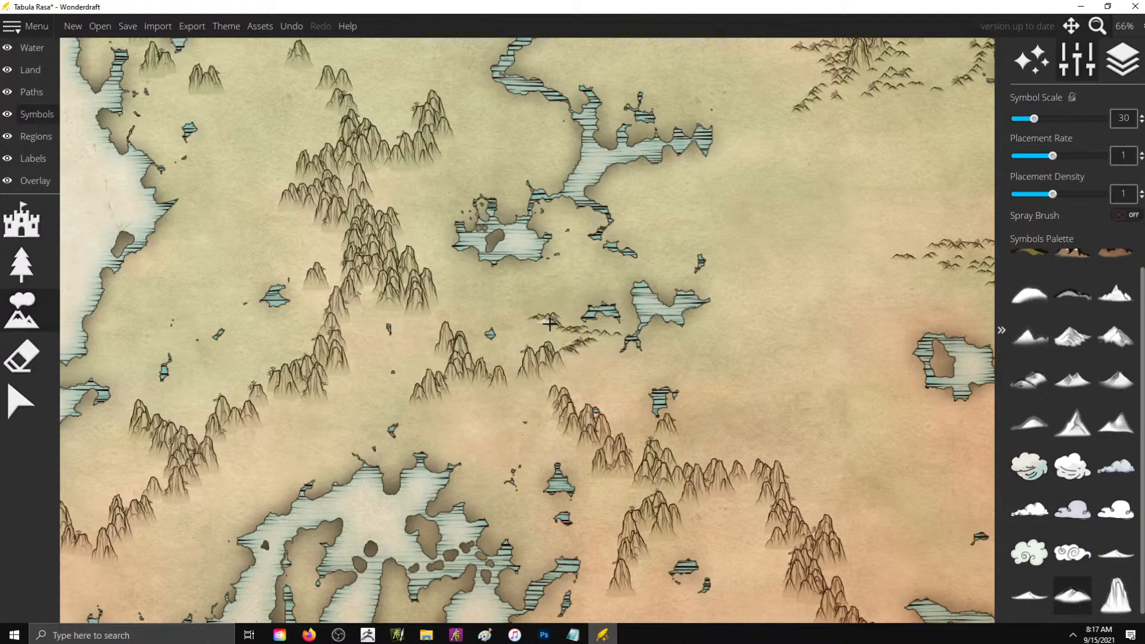
left_click_drag(549, 324, 236, 440)
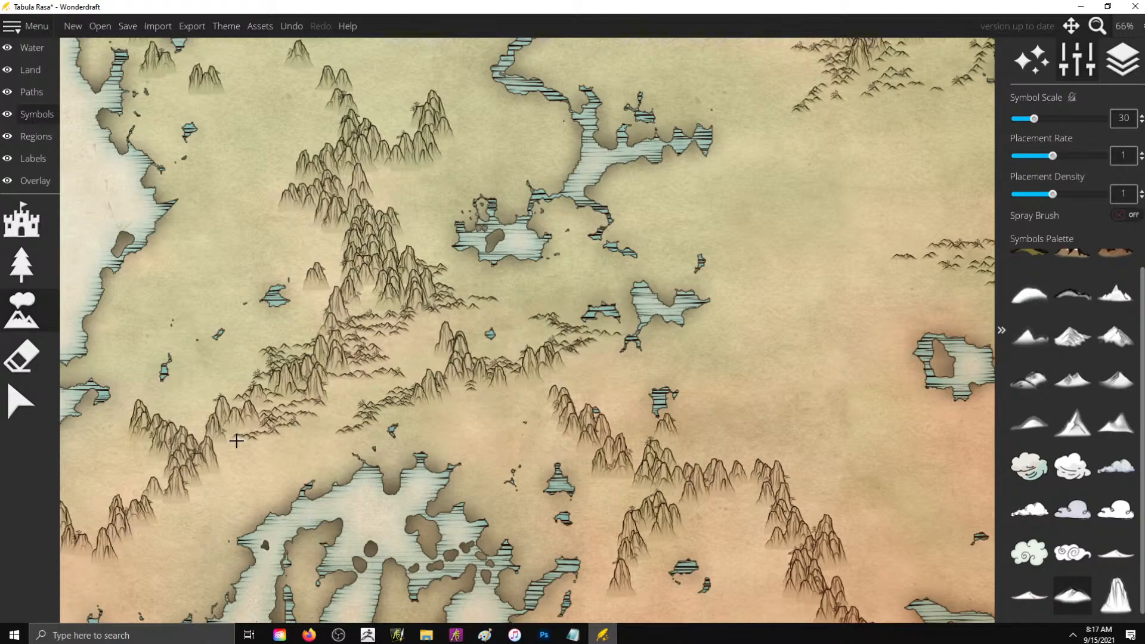
left_click_drag(237, 440, 625, 592)
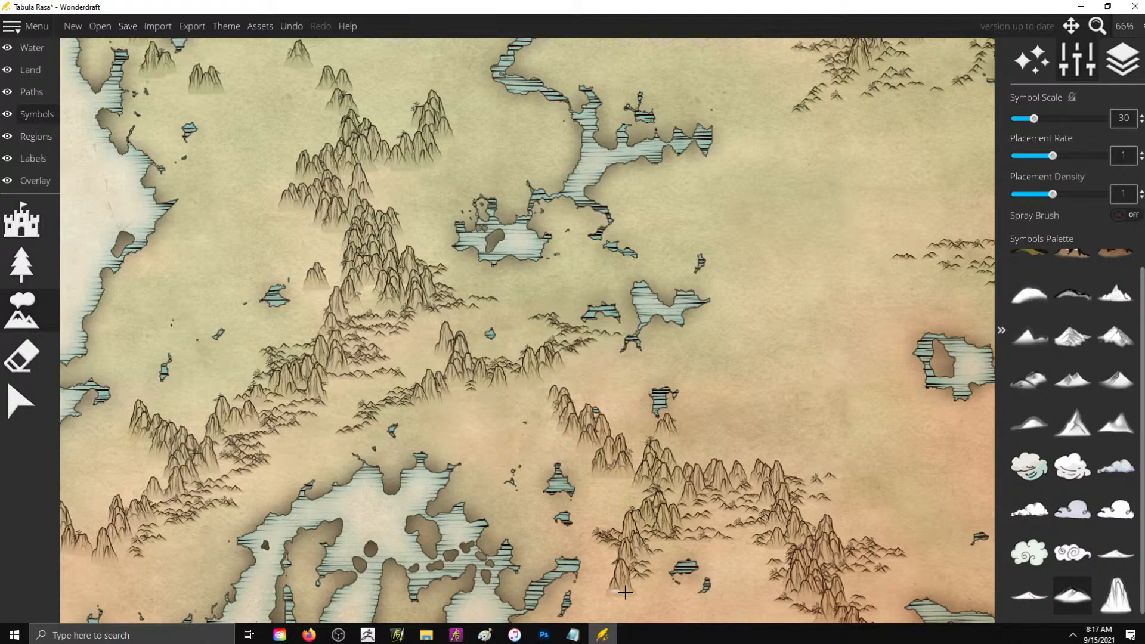
scroll(683, 495, "down", 3)
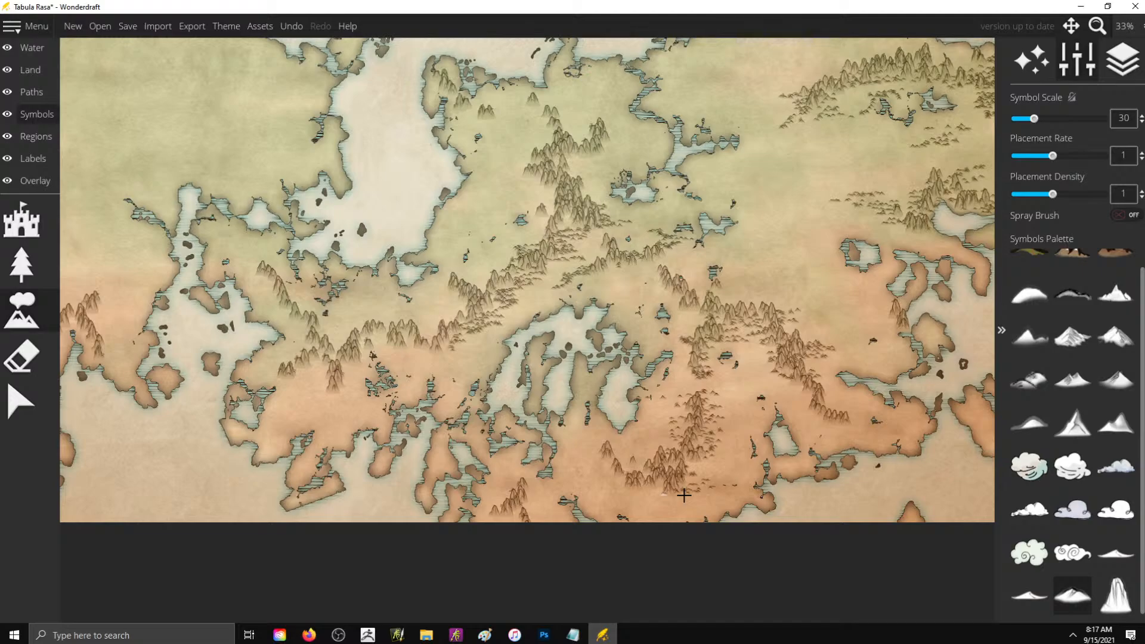
left_click_drag(684, 495, 822, 407)
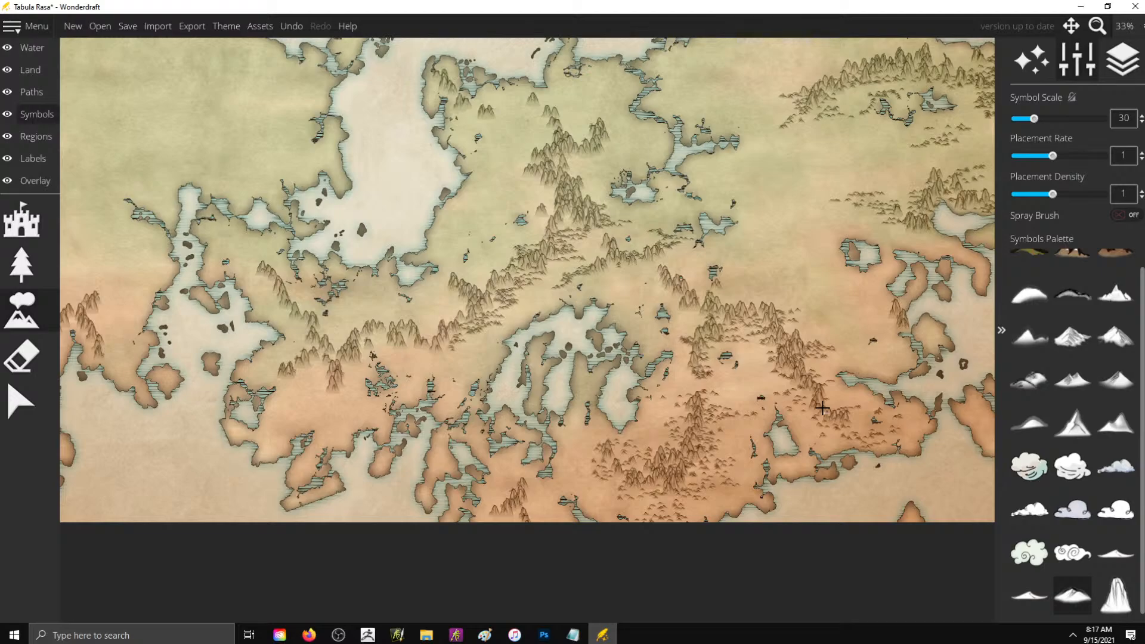
- Add more low hill symbols on the western and northern flanks of the central range and east of the inlet
left_click_drag(438, 298, 451, 309)
left_click_drag(477, 347, 437, 366)
left_click_drag(527, 174, 504, 174)
left_click_drag(618, 146, 641, 145)
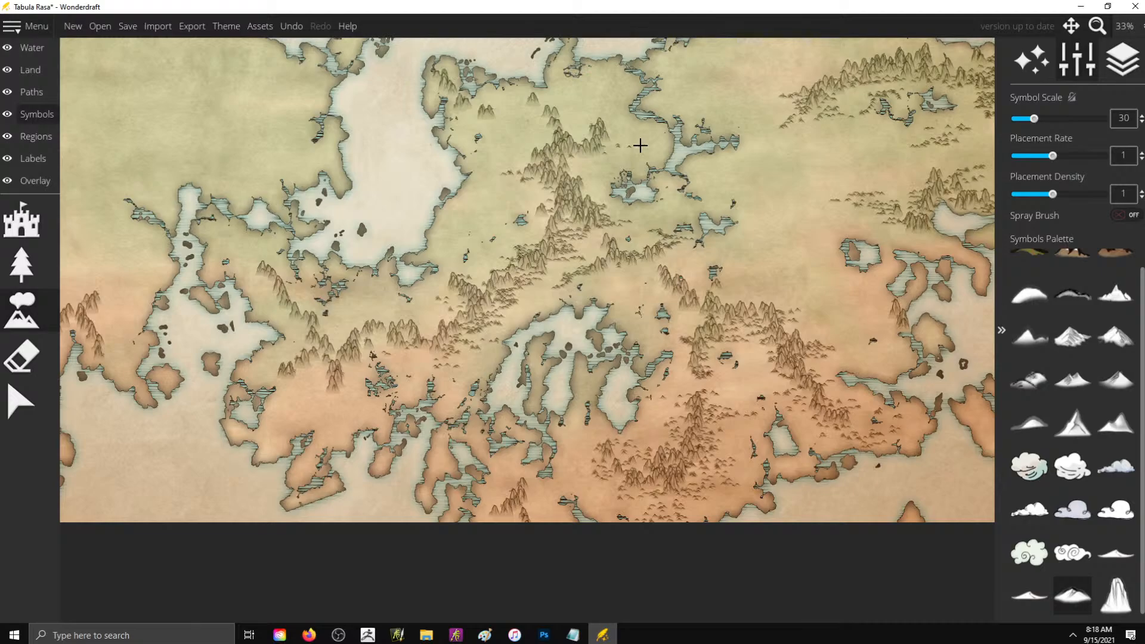
left_click_drag(639, 146, 800, 398)
left_click(881, 421)
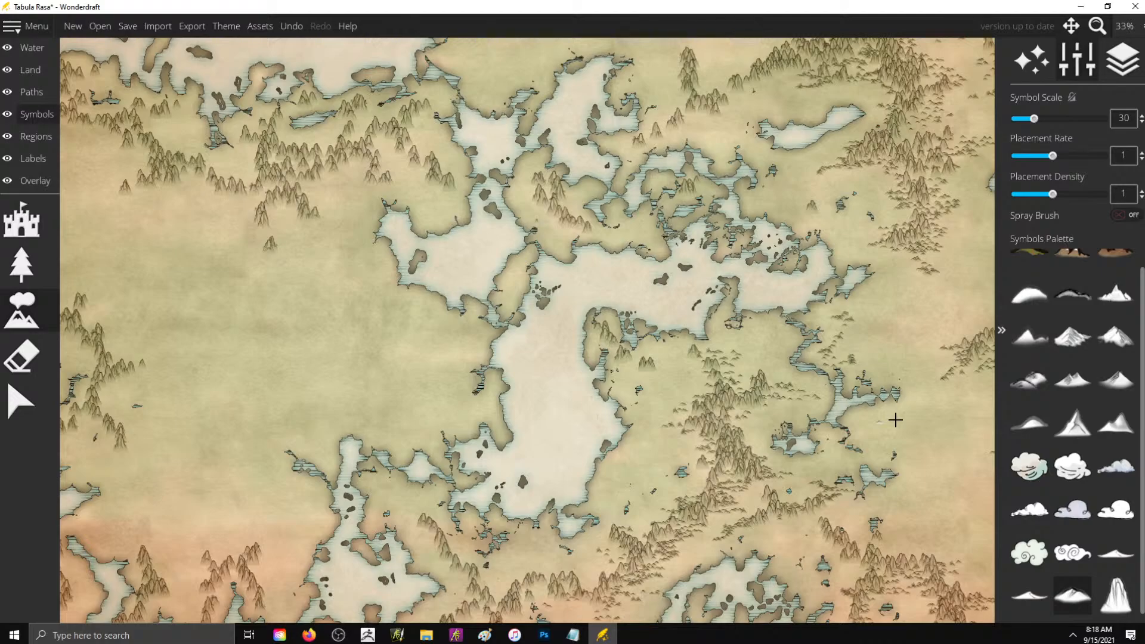
- Place tall mountain symbols at scale 30 on the broken islands and coastal land in the central archipelago
scroll(895, 420, "up", 3)
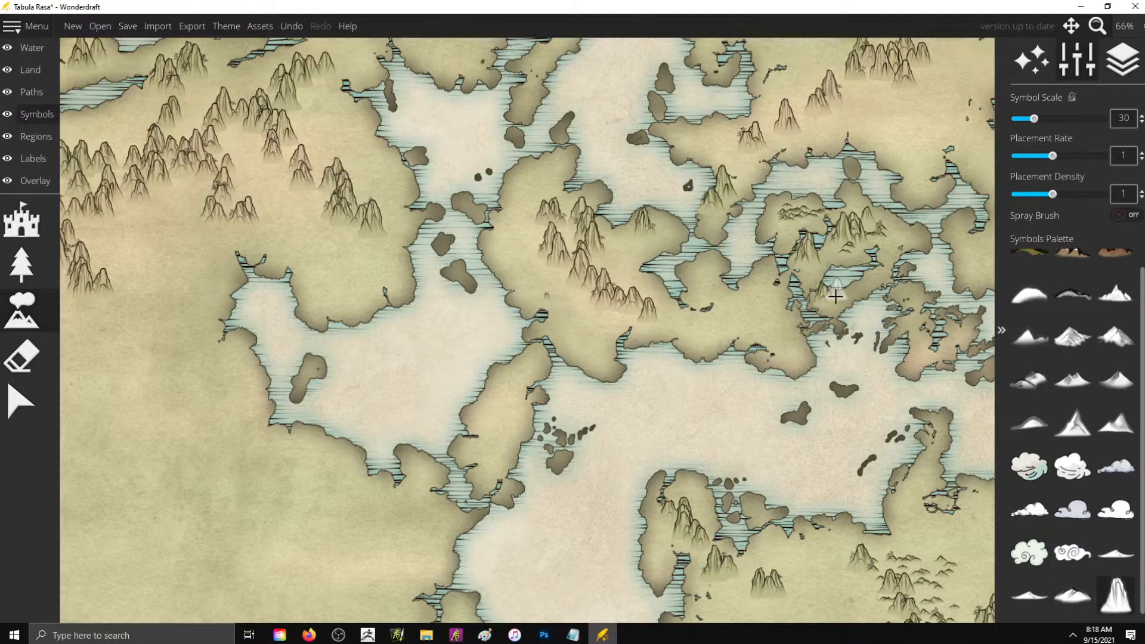
left_click(835, 296)
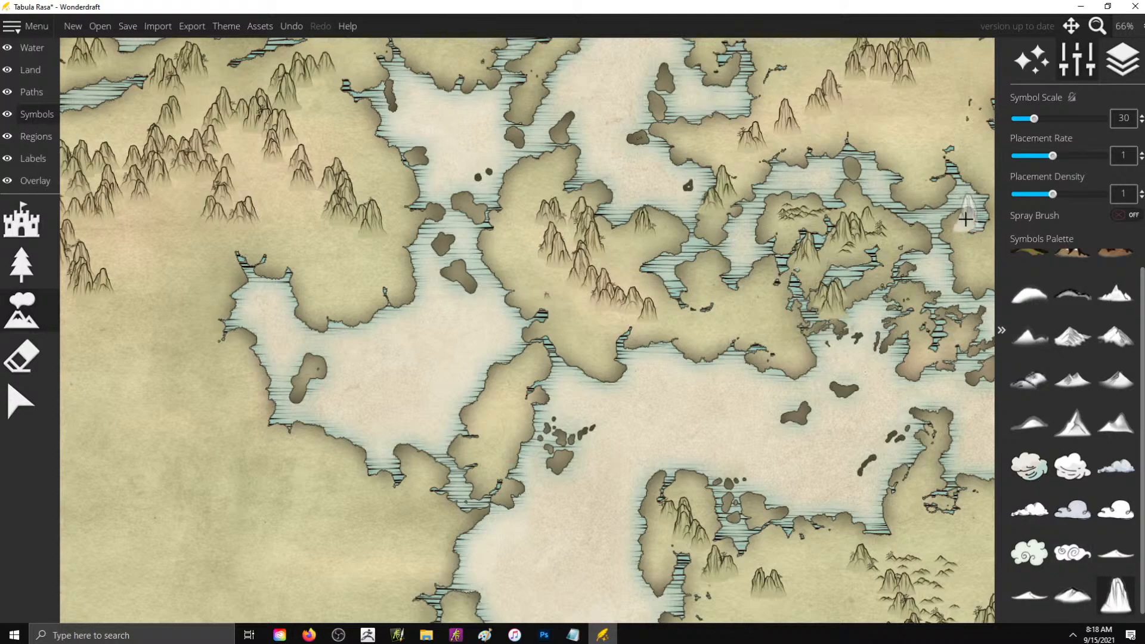
left_click_drag(965, 219, 969, 258)
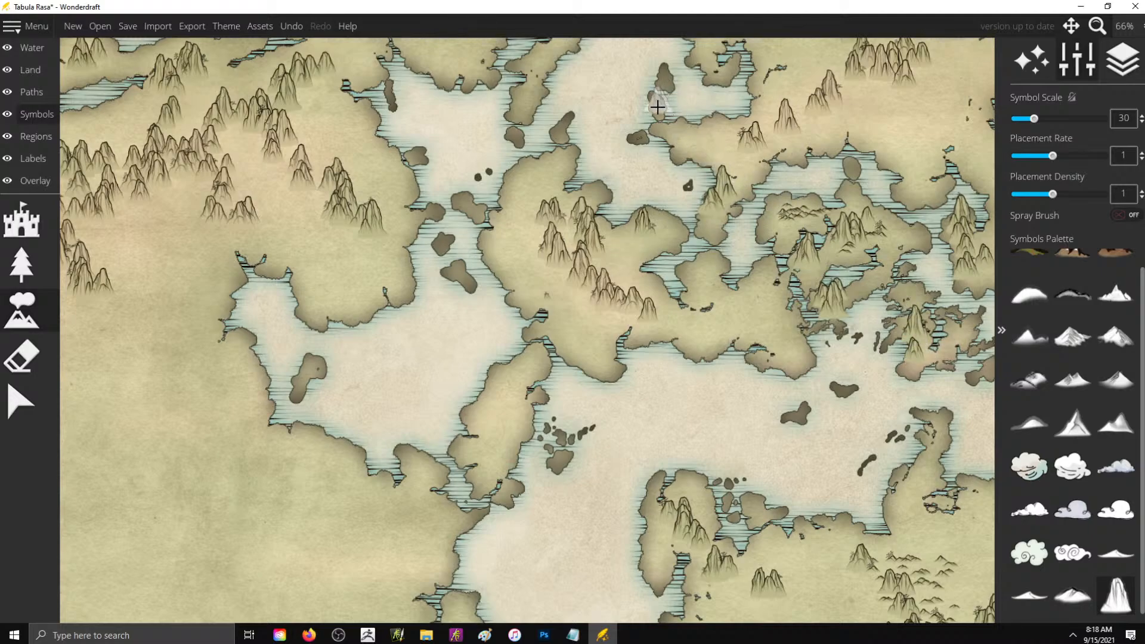
- Reduce the symbol scale to 25 and place tall mountains on the small island in the northern inlet
scroll(654, 103, "up", 1)
key("bracketleft")
key("bracketleft")
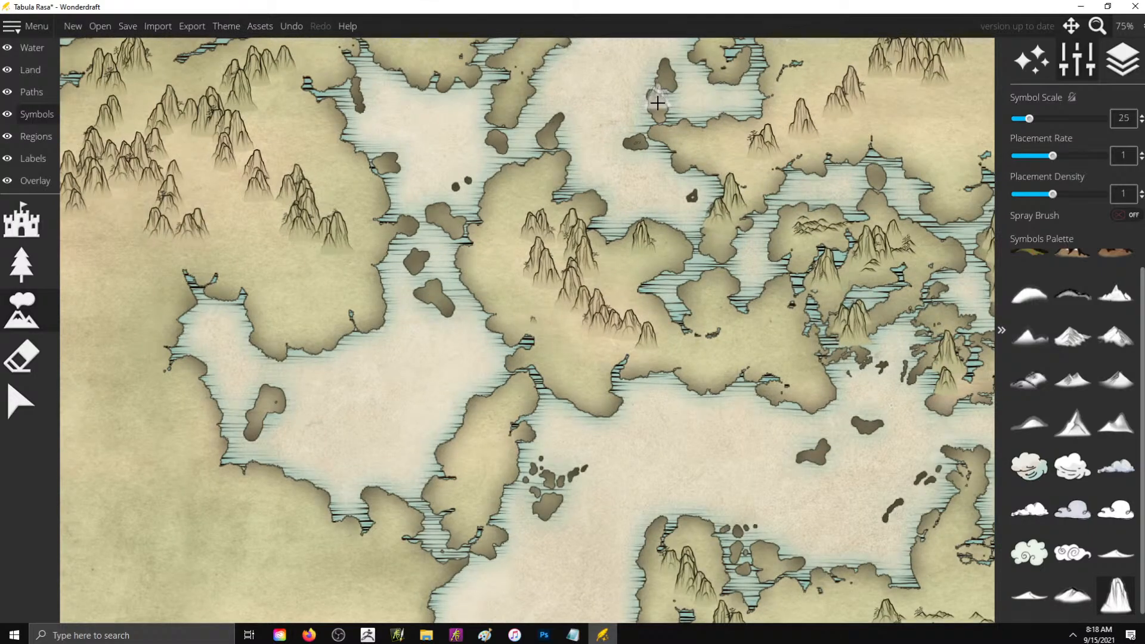
left_click(657, 102)
left_click(666, 75)
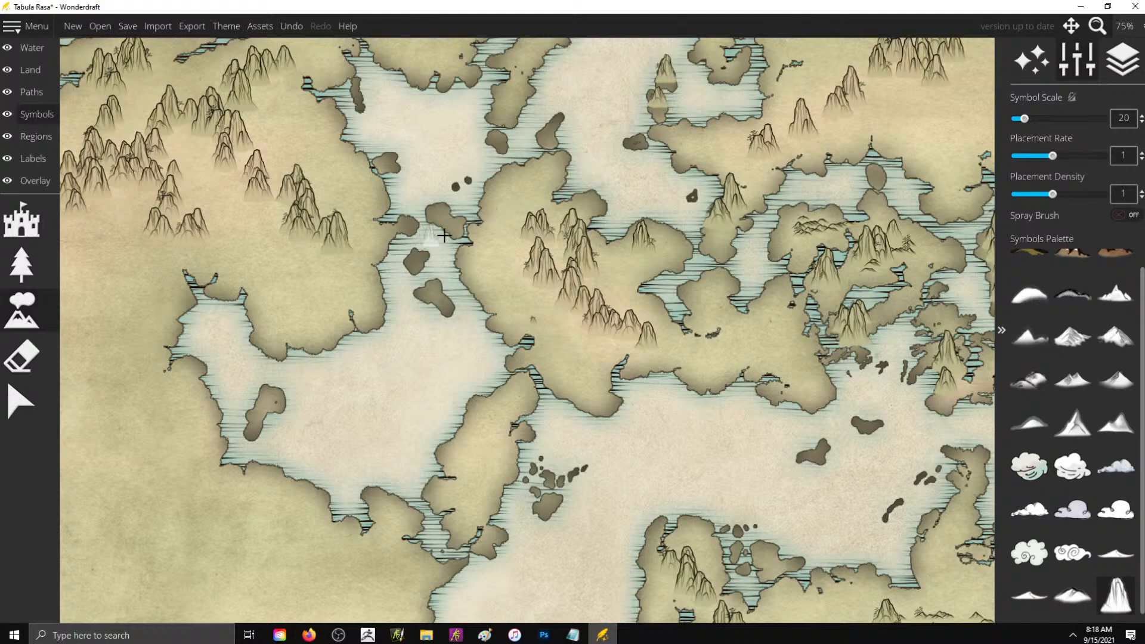
- Place tall mountains at symbol scale 20 on the small islands in the central strait and in the islet cluster to its southeast
left_click(433, 205)
key("ctrl+z")
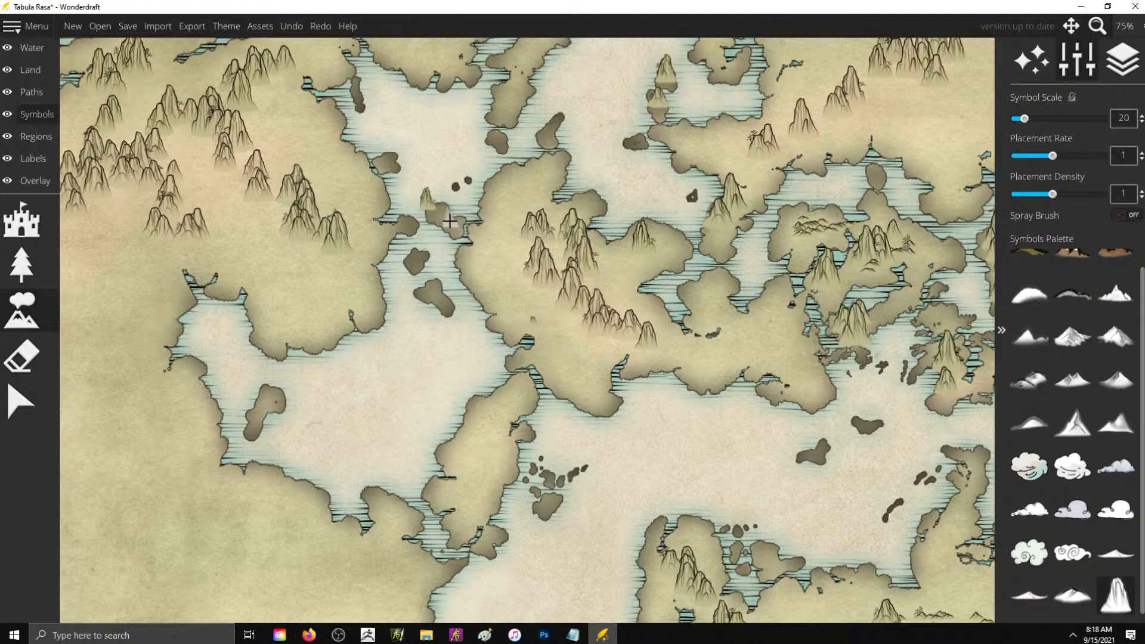
left_click(436, 207)
left_click(445, 214)
left_click(455, 220)
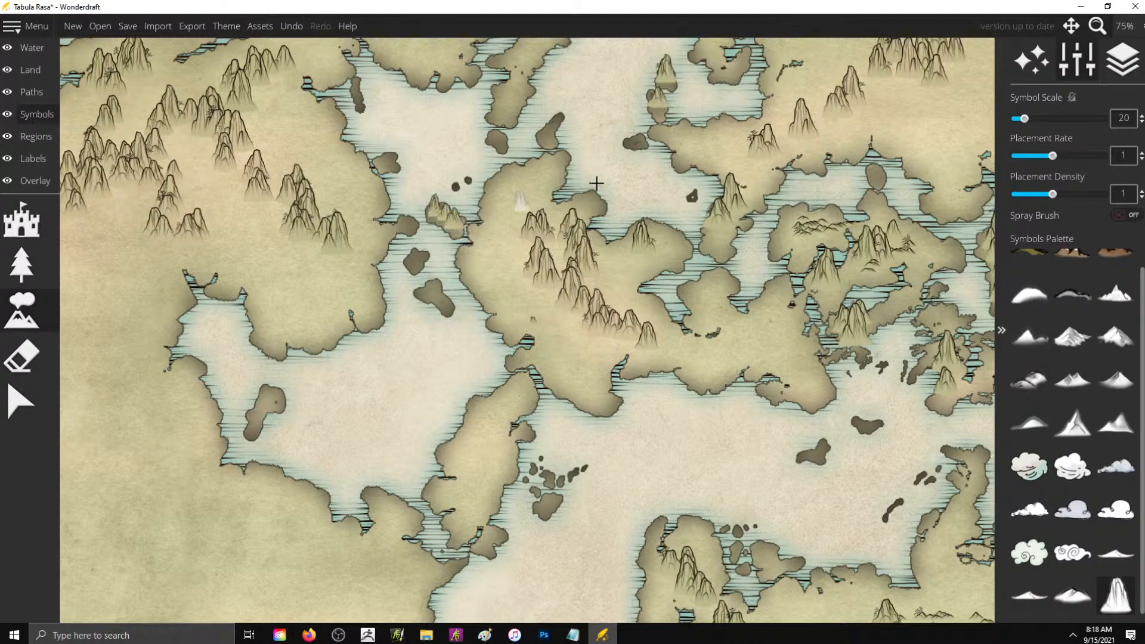
left_click(435, 295)
left_click(556, 500)
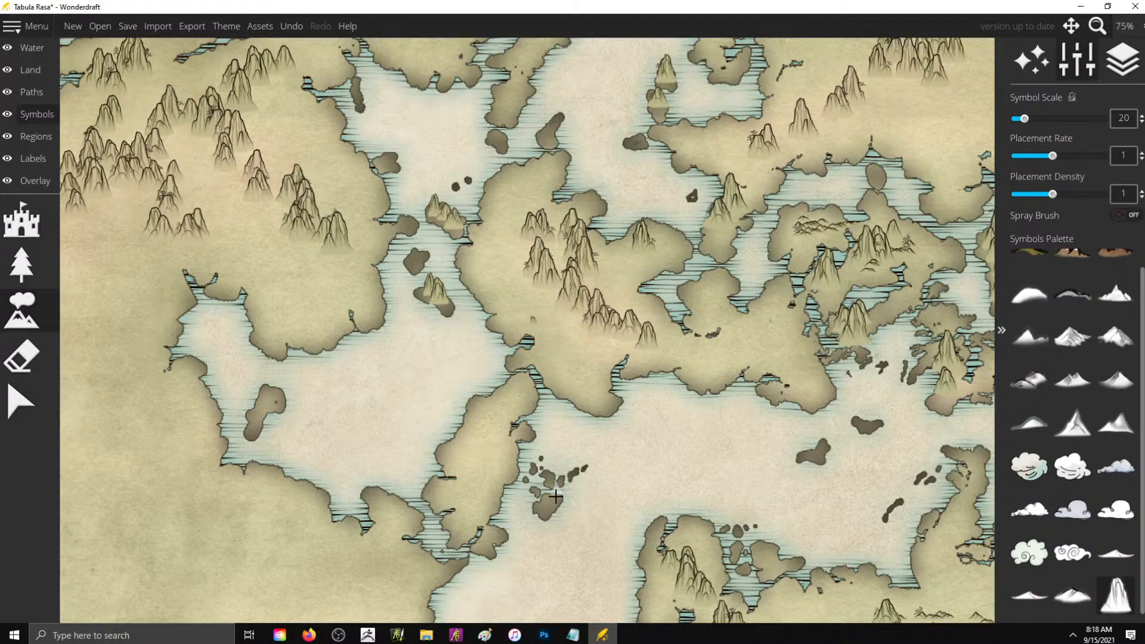
- Set the symbol scale to 30 and line the narrow land strip west of the islet cluster with tall mountains
key("bracketright")
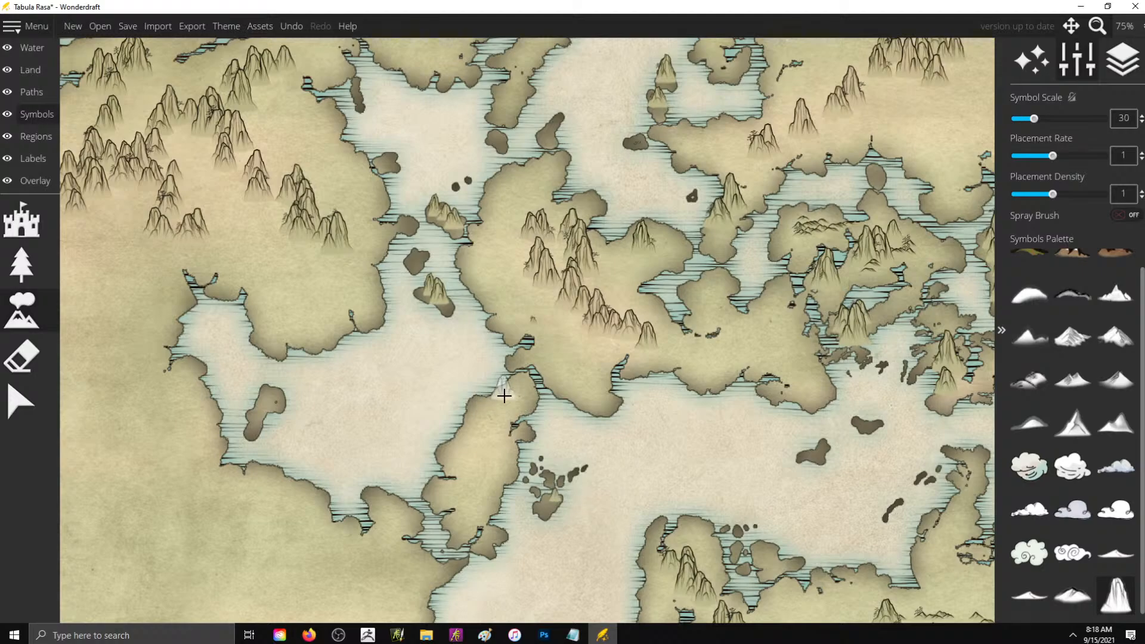
left_click(510, 401)
left_click(498, 409)
left_click(484, 418)
left_click(475, 444)
left_click(467, 455)
left_click(484, 457)
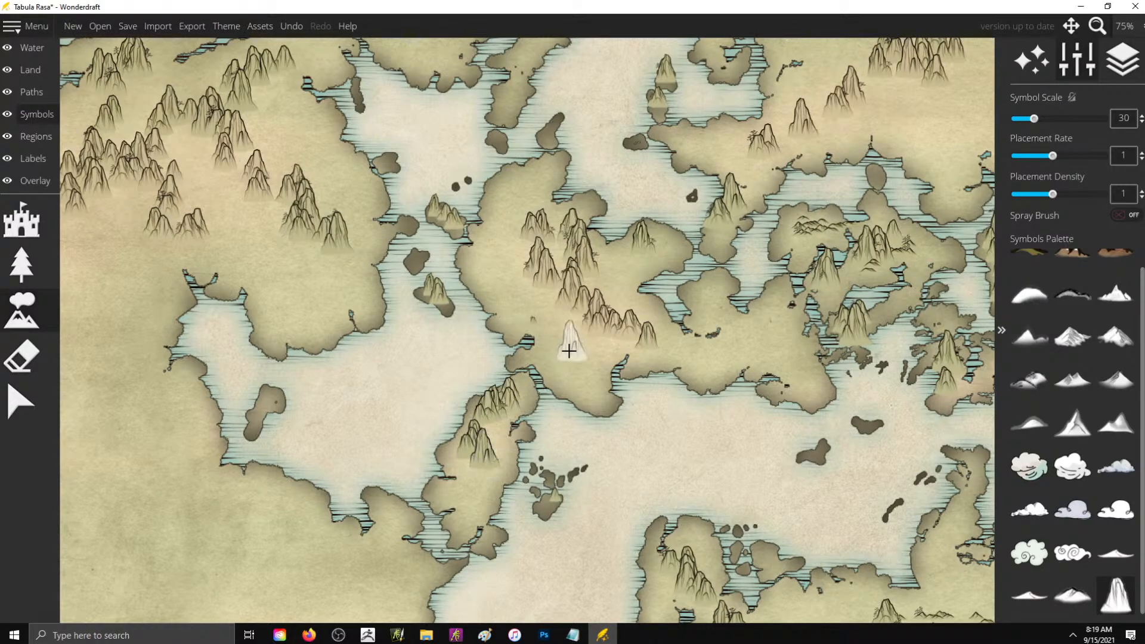
- Add tall mountains across the southern part of the central landmass, north of the inland sea
left_click_drag(564, 355, 599, 394)
left_click_drag(710, 356, 745, 353)
mouse_move(731, 312)
left_mouse_down()
mouse_move(768, 341)
mouse_move(786, 324)
mouse_move(802, 356)
left_mouse_up()
- Try erasing symbols on the central landmass, and place tall mountain groups along the inland sea's western shore
scroll(896, 307, "down", 5)
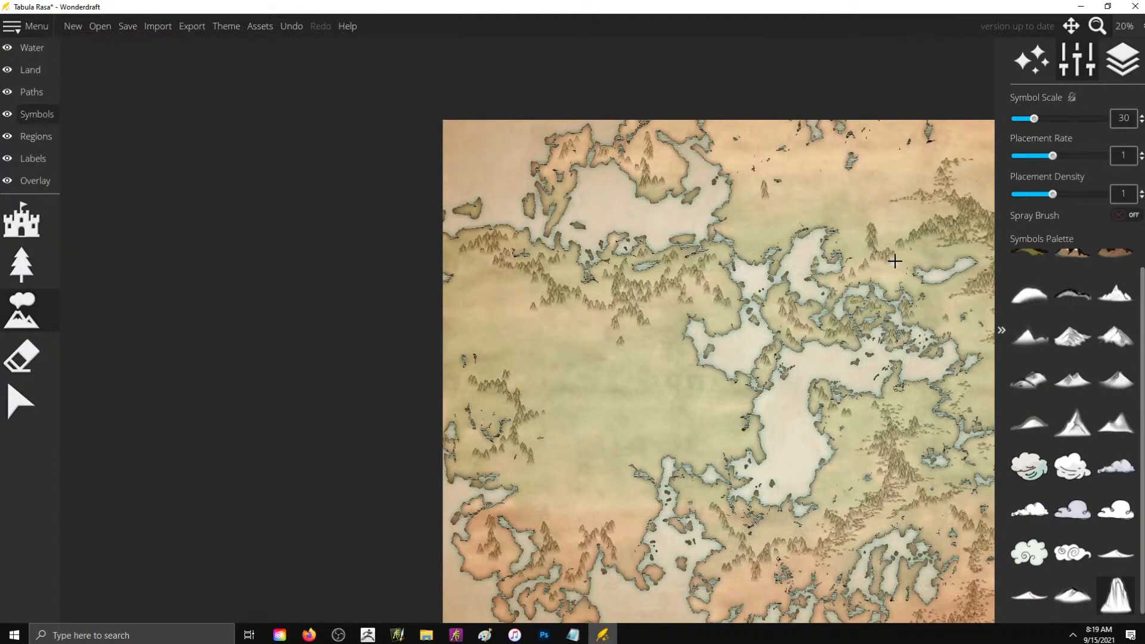
scroll(826, 412, "up", 2)
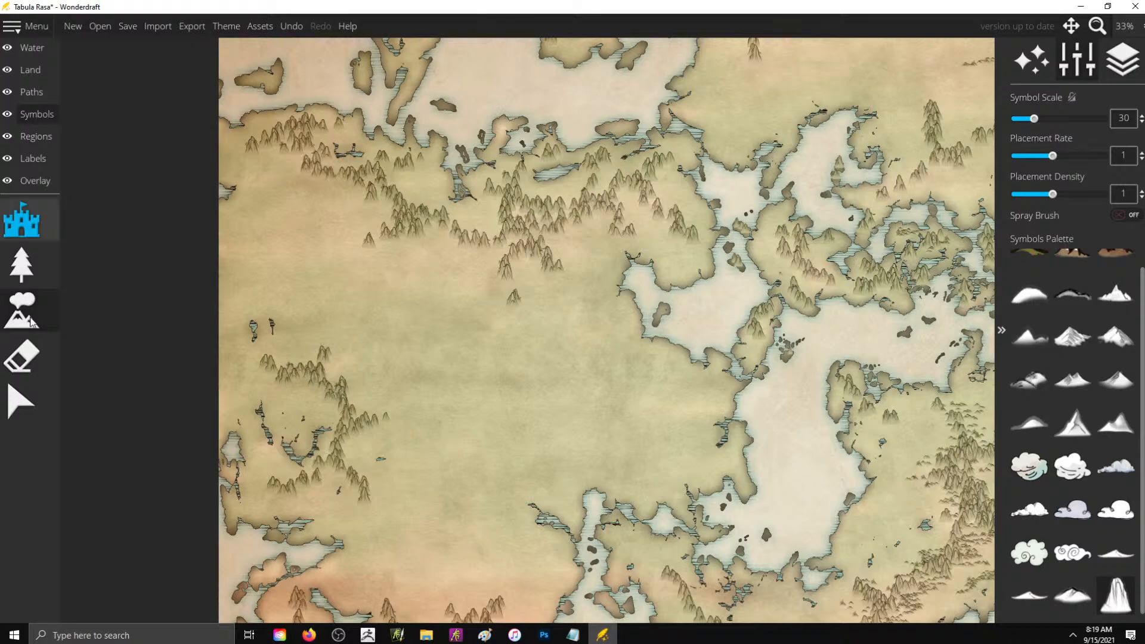
left_click(22, 356)
mouse_move(865, 258)
left_mouse_down()
mouse_move(840, 288)
mouse_move(821, 274)
left_mouse_up()
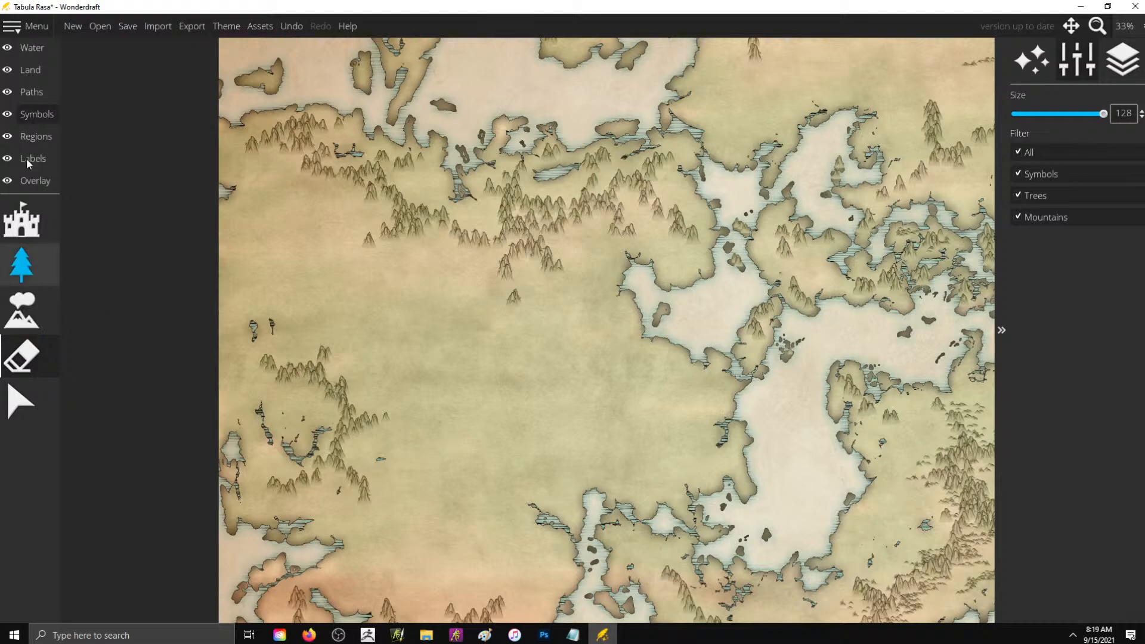
left_click(22, 309)
mouse_move(707, 370)
left_mouse_down()
mouse_move(706, 405)
mouse_move(711, 445)
mouse_move(735, 443)
mouse_move(719, 463)
mouse_move(686, 468)
mouse_move(725, 467)
left_mouse_up()
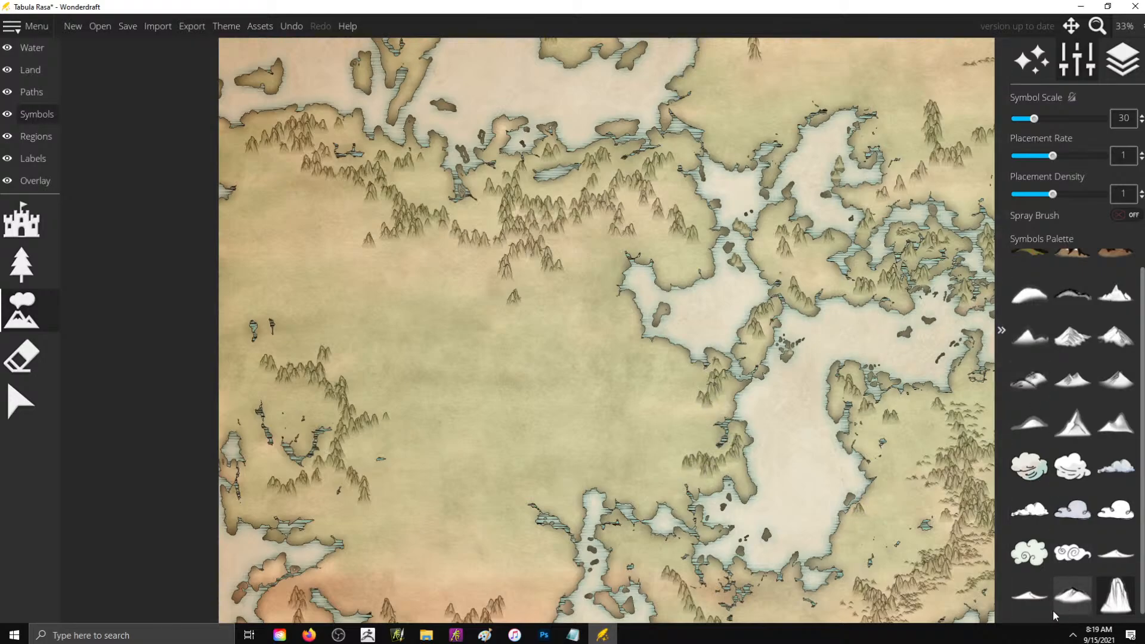
- Scatter low hill symbols at scale 30 east of the inland sea, beside the south-central range and around the northeastern shore's mountains
left_click(1029, 595)
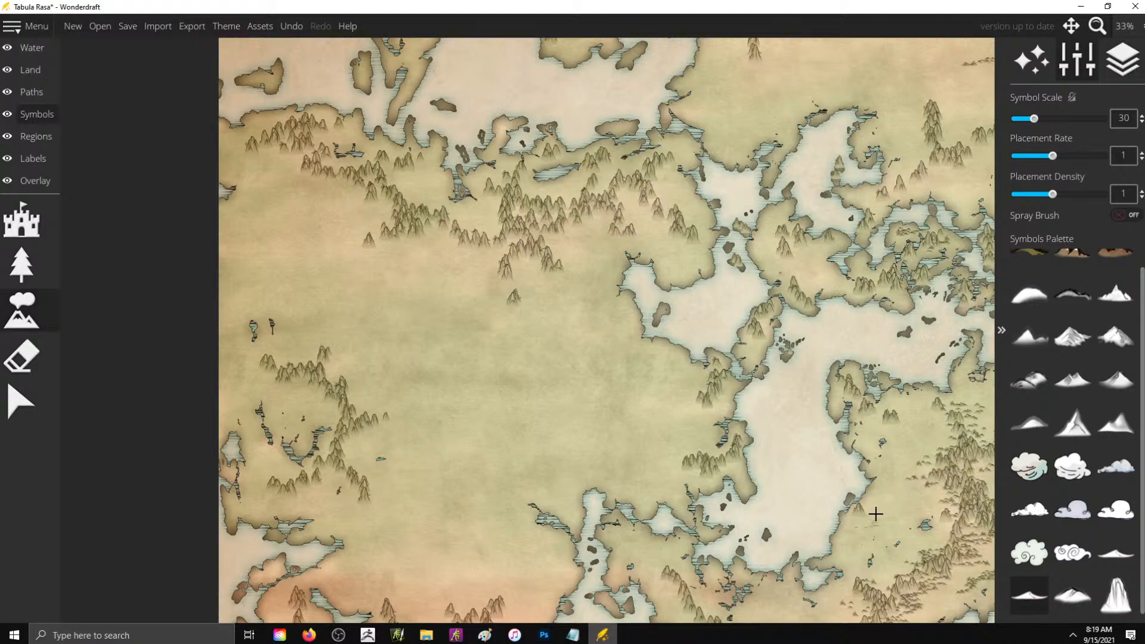
left_click(1072, 594)
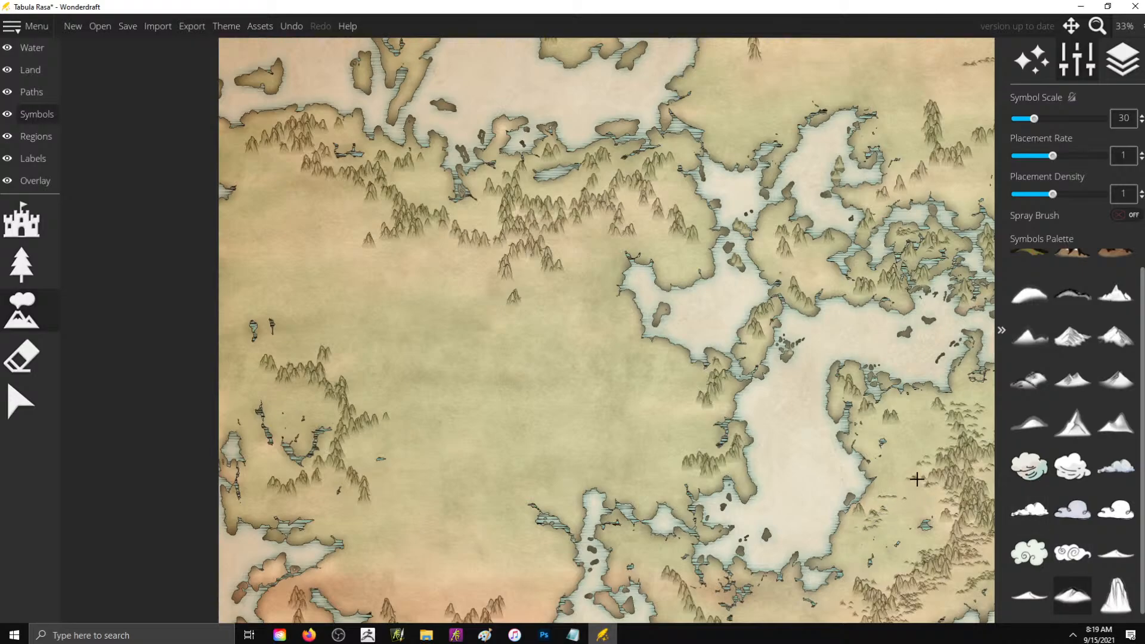
scroll(916, 479, "up", 5)
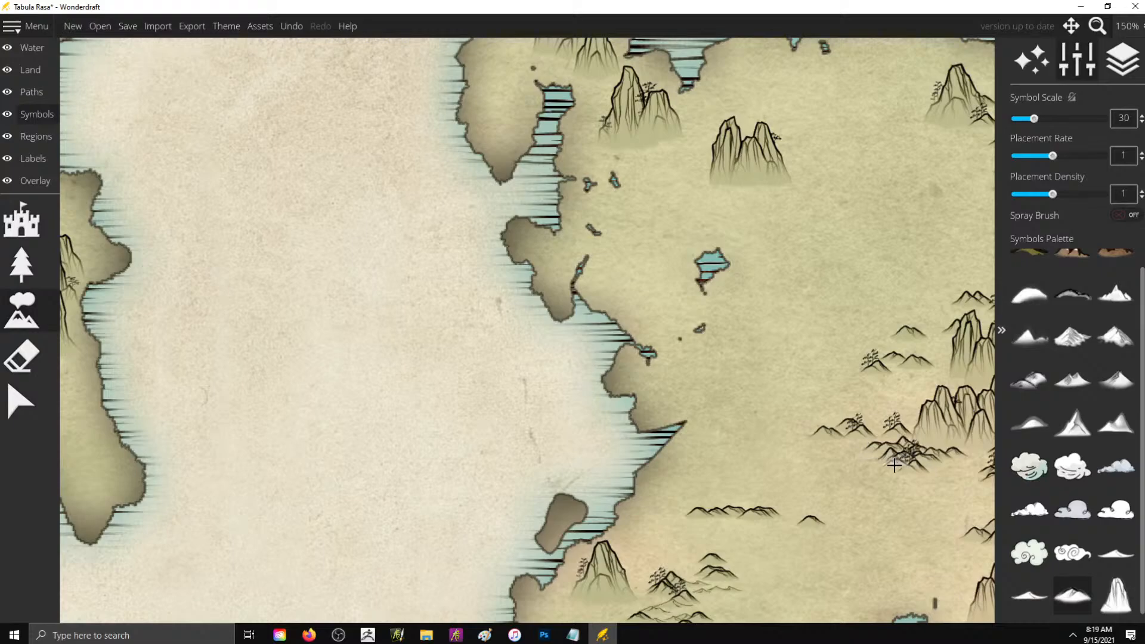
left_click(921, 467)
left_click(966, 470)
left_click(905, 430)
left_click(908, 411)
scroll(959, 378, "down", 2)
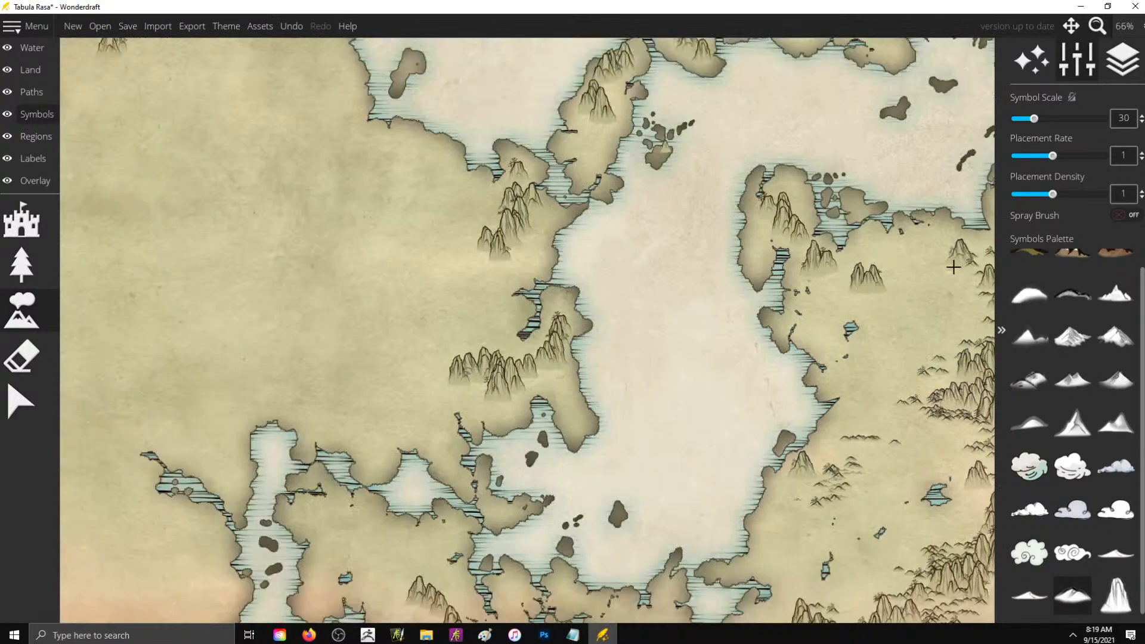
mouse_move(857, 272)
left_mouse_down()
mouse_move(840, 288)
mouse_move(862, 299)
mouse_move(849, 300)
mouse_move(876, 297)
mouse_move(893, 334)
mouse_move(865, 351)
mouse_move(878, 340)
mouse_move(886, 278)
left_mouse_up()
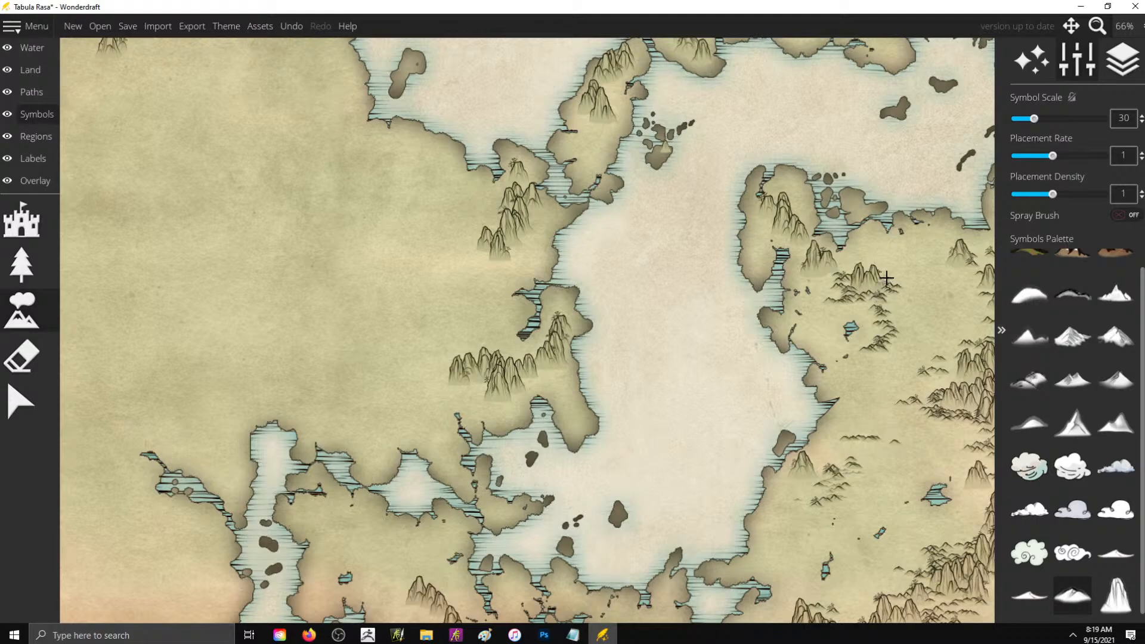
- Surround the far western mountain range with low hill symbols at scale 30, extending a spur eastward onto the plain
scroll(904, 268, "down", 3)
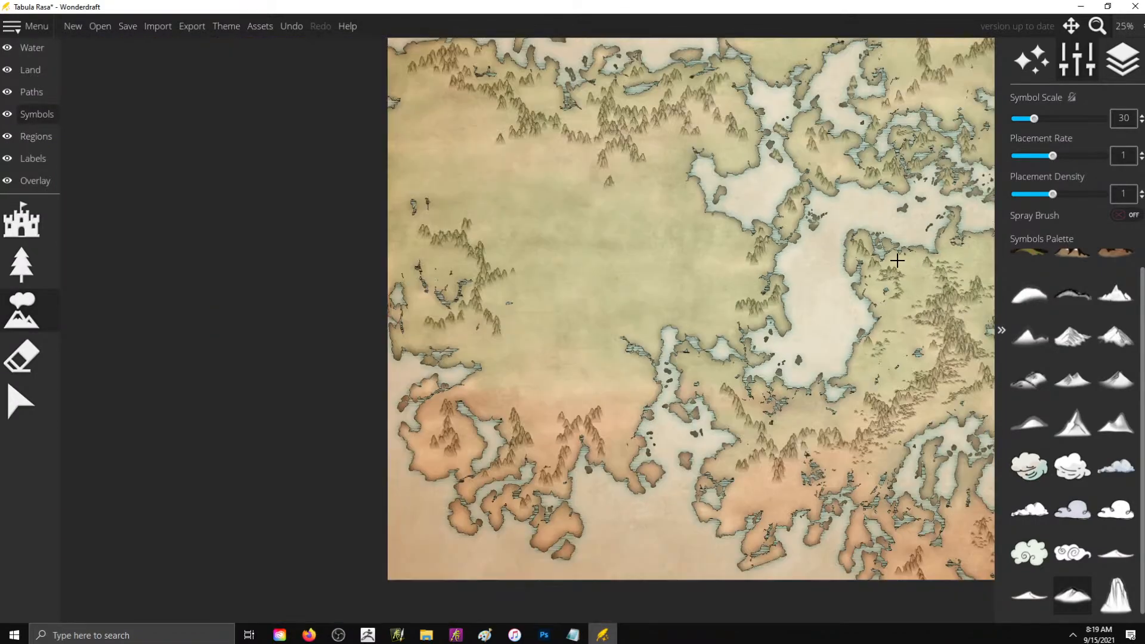
scroll(581, 304, "up", 1)
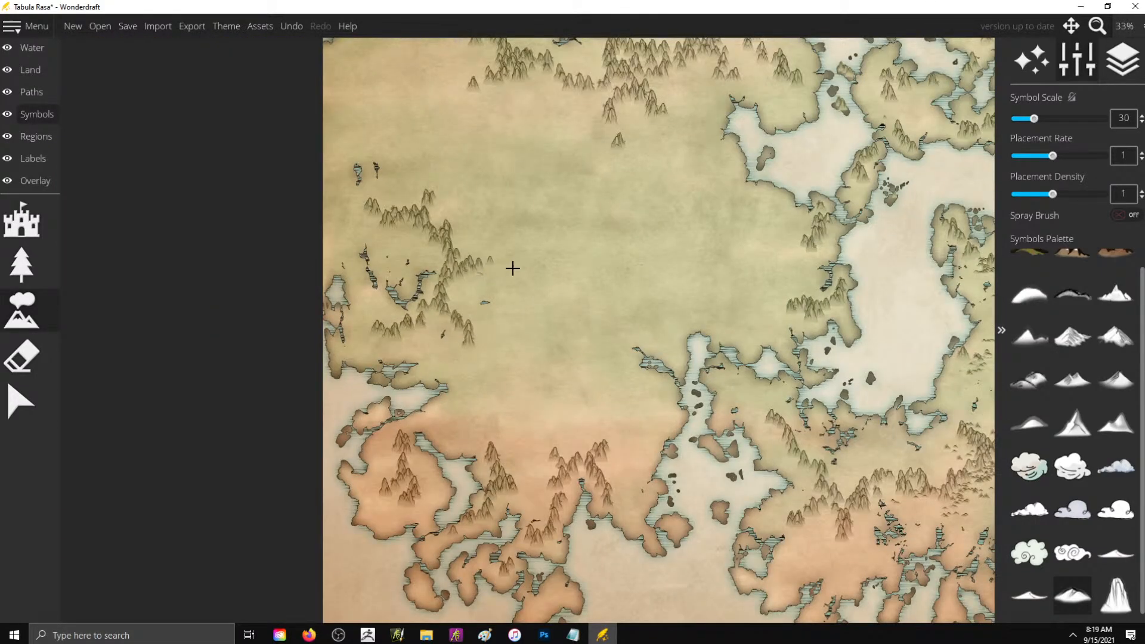
mouse_move(466, 252)
left_mouse_down()
mouse_move(447, 215)
mouse_move(400, 206)
mouse_move(462, 163)
mouse_move(418, 225)
left_mouse_up()
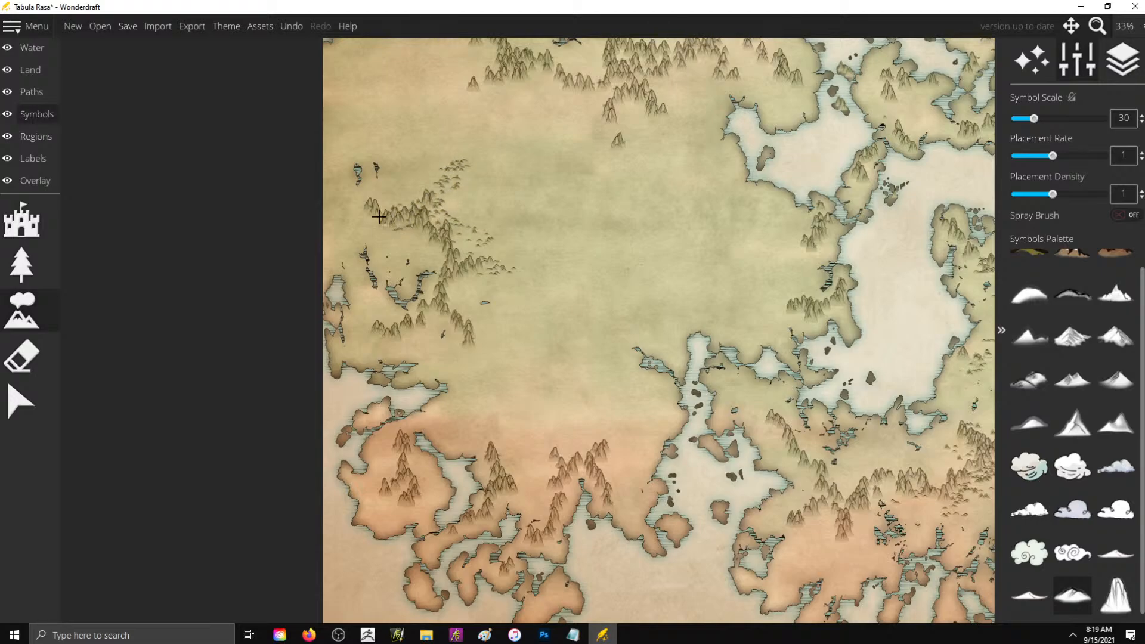
mouse_move(353, 204)
left_mouse_down()
mouse_move(383, 224)
mouse_move(420, 225)
mouse_move(398, 229)
mouse_move(422, 233)
mouse_move(458, 276)
mouse_move(453, 319)
mouse_move(495, 355)
mouse_move(470, 357)
mouse_move(479, 339)
left_mouse_up()
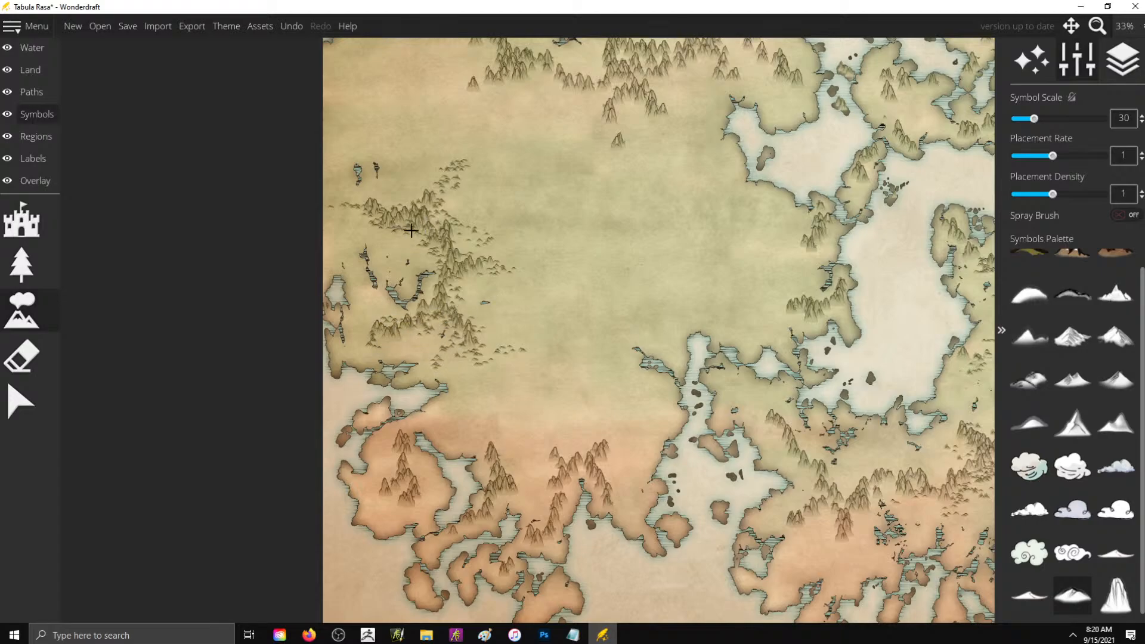
mouse_move(452, 255)
left_mouse_down()
mouse_move(456, 270)
mouse_move(500, 271)
mouse_move(481, 249)
left_mouse_up()
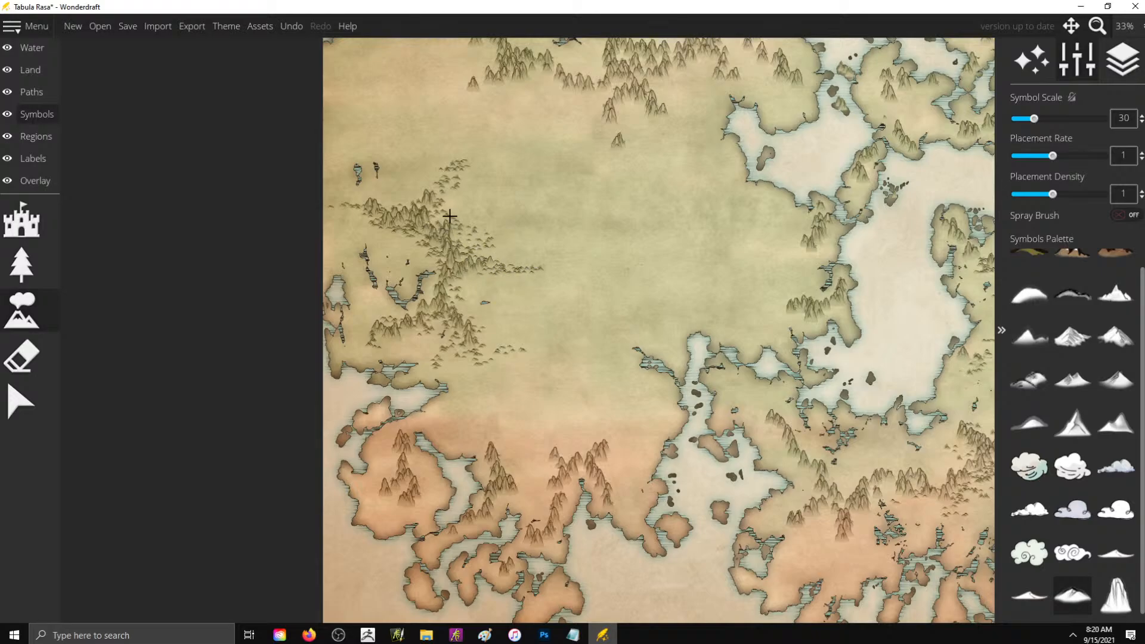
- Continue the low hills southeast of the western range and scatter them around the mountains of the reddish southwestern land
mouse_move(489, 364)
left_mouse_down()
mouse_move(485, 384)
mouse_move(536, 395)
left_mouse_up()
mouse_move(484, 426)
left_mouse_down()
mouse_move(503, 426)
mouse_move(498, 453)
mouse_move(515, 468)
mouse_move(481, 520)
mouse_move(440, 543)
mouse_move(502, 498)
mouse_move(550, 483)
mouse_move(558, 469)
mouse_move(531, 456)
mouse_move(543, 445)
mouse_move(597, 454)
mouse_move(612, 433)
mouse_move(602, 488)
mouse_move(630, 515)
mouse_move(618, 504)
mouse_move(555, 527)
left_mouse_up()
left_click_drag(564, 590, 539, 605)
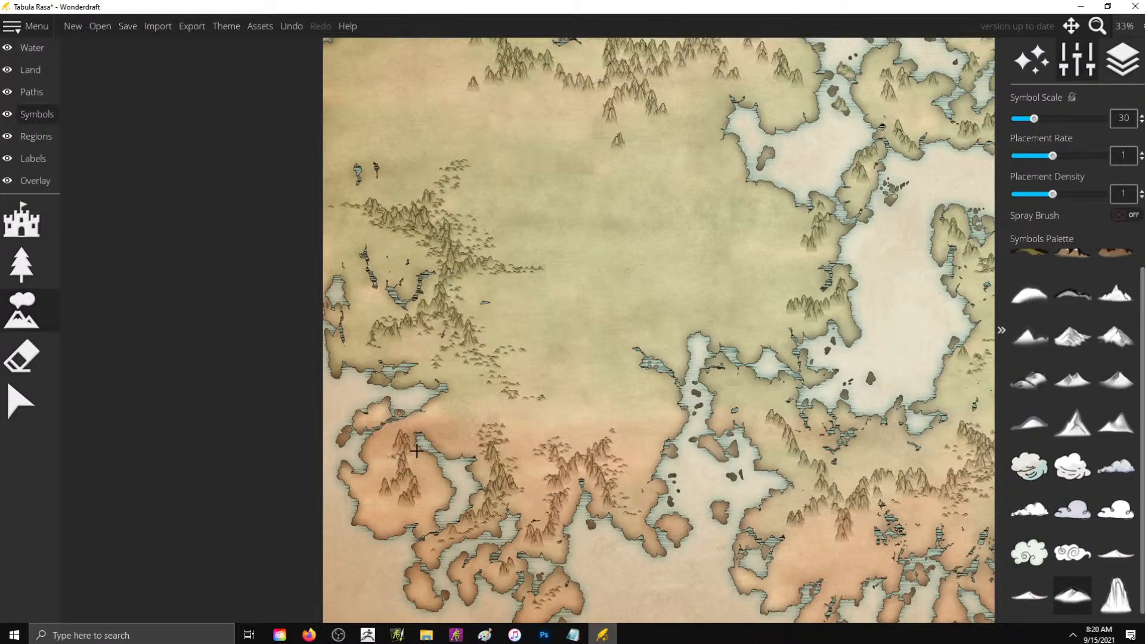
mouse_move(410, 489)
left_mouse_down()
mouse_move(399, 514)
mouse_move(379, 508)
mouse_move(397, 488)
mouse_move(362, 490)
mouse_move(392, 473)
left_mouse_up()
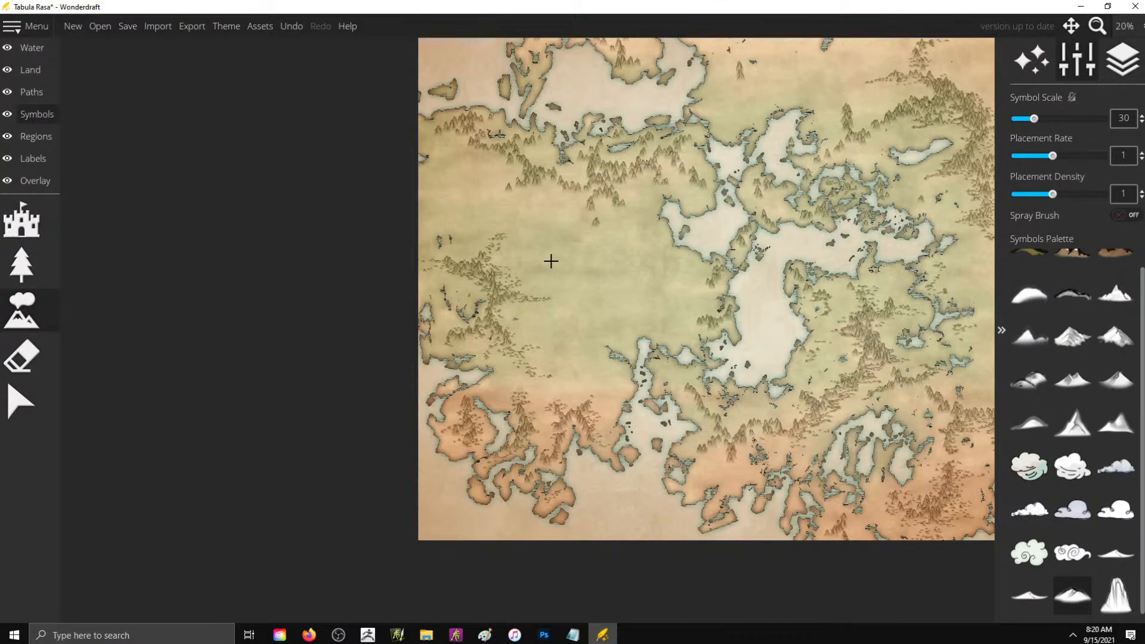
- Scatter low hill symbols around the eastern part of the northwestern range and trail them southeast toward the inland bay
scroll(621, 86, "up", 3)
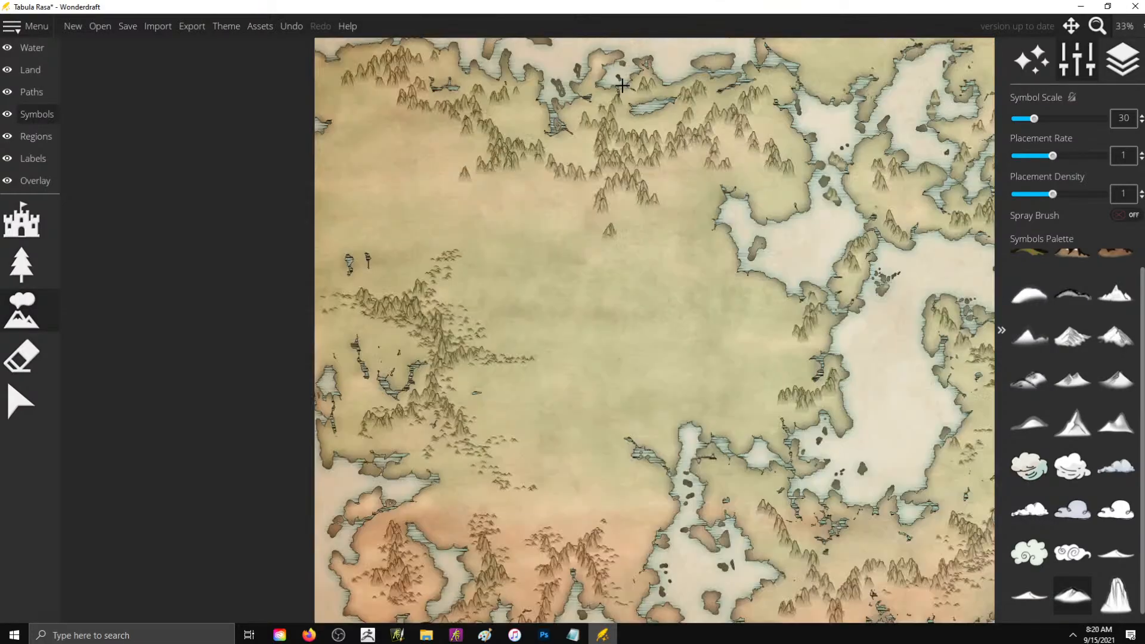
mouse_move(592, 205)
left_mouse_down()
mouse_move(595, 247)
mouse_move(643, 262)
mouse_move(585, 278)
mouse_move(641, 291)
mouse_move(672, 320)
mouse_move(745, 340)
left_mouse_up()
mouse_move(654, 190)
left_mouse_down()
mouse_move(697, 198)
mouse_move(663, 223)
mouse_move(683, 238)
mouse_move(666, 244)
mouse_move(766, 271)
left_mouse_up()
mouse_move(620, 152)
left_mouse_down()
mouse_move(646, 174)
mouse_move(710, 158)
mouse_move(715, 173)
mouse_move(740, 178)
mouse_move(753, 133)
mouse_move(783, 164)
mouse_move(829, 188)
left_mouse_up()
mouse_move(781, 107)
left_mouse_down()
mouse_move(792, 135)
mouse_move(877, 146)
mouse_move(888, 167)
mouse_move(868, 194)
left_mouse_up()
- Add low hills along the middle of the northwestern range and around the mountains on the two northwestern peninsulas
scroll(818, 454, "down", 1)
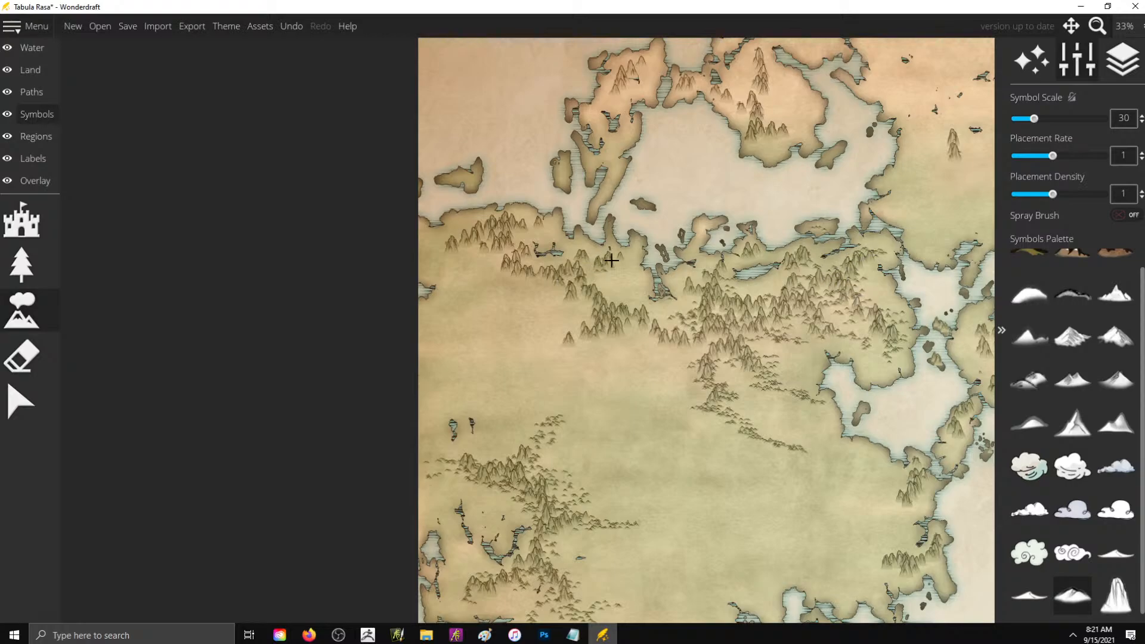
mouse_move(589, 279)
left_mouse_down()
mouse_move(563, 311)
mouse_move(663, 330)
mouse_move(648, 335)
mouse_move(684, 356)
left_mouse_up()
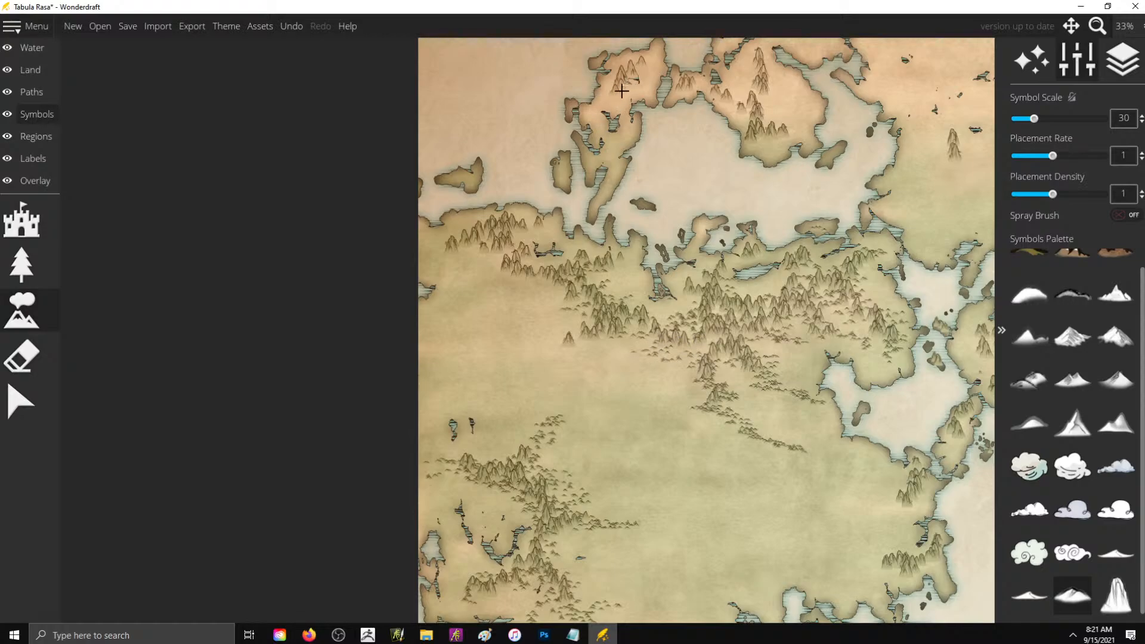
mouse_move(629, 74)
left_mouse_down()
mouse_move(588, 117)
mouse_move(597, 126)
mouse_move(594, 110)
mouse_move(633, 72)
mouse_move(618, 143)
left_mouse_up()
mouse_move(737, 94)
left_mouse_down()
mouse_move(793, 93)
mouse_move(762, 116)
mouse_move(778, 143)
mouse_move(799, 111)
mouse_move(754, 105)
mouse_move(755, 93)
mouse_move(768, 99)
mouse_move(762, 63)
mouse_move(753, 75)
mouse_move(752, 63)
mouse_move(759, 89)
mouse_move(796, 100)
mouse_move(765, 108)
left_mouse_up()
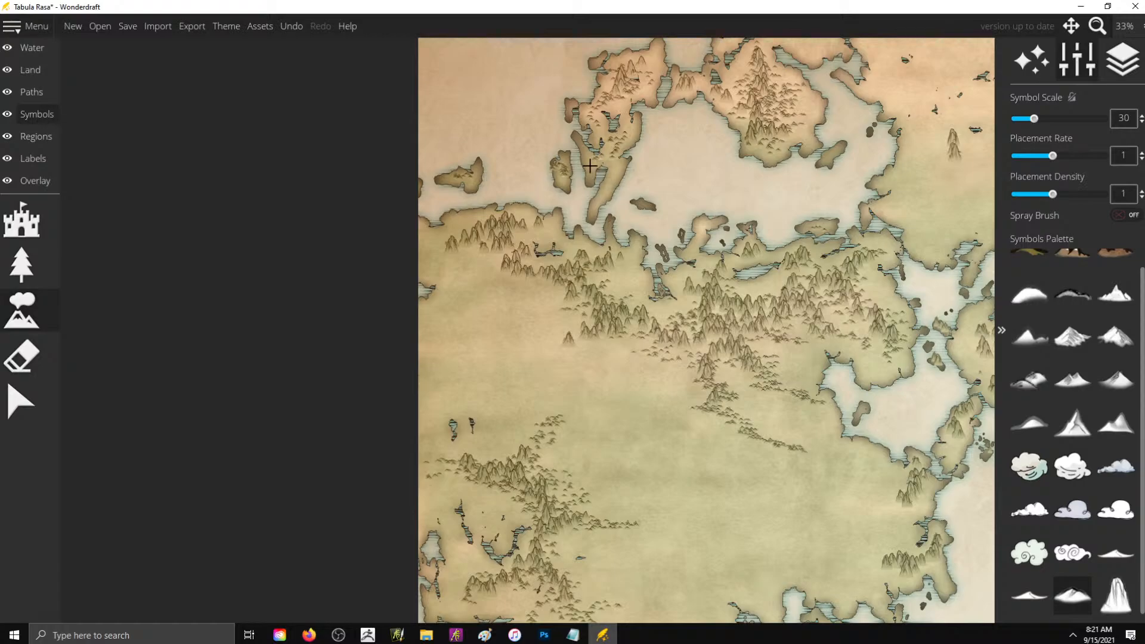
- Place tall mountain symbols at scale 30 along the map's northern edge on both sides of the narrow lake
scroll(662, 173, "down", 3)
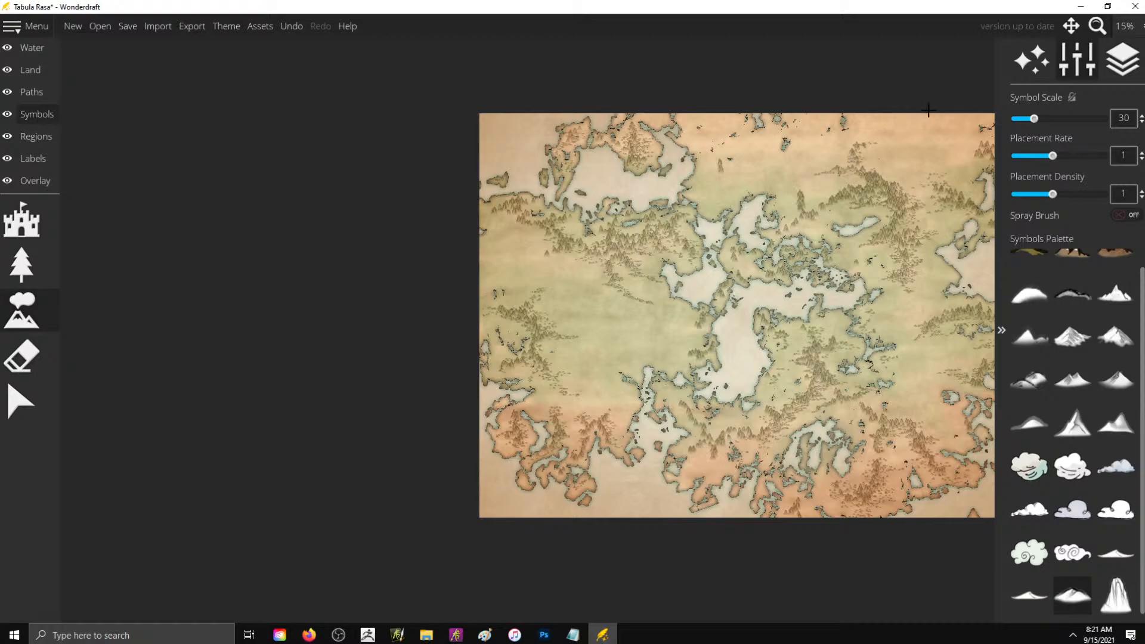
scroll(984, 134, "up", 1)
scroll(923, 140, "up", 2)
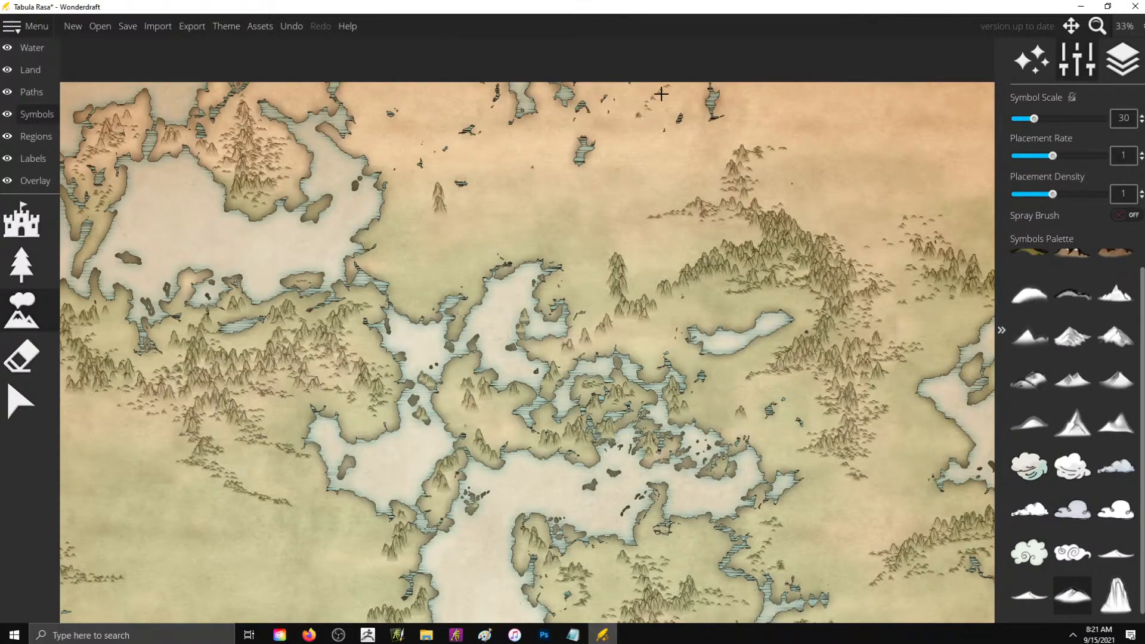
left_click(1115, 595)
mouse_move(668, 95)
left_mouse_down()
mouse_move(621, 140)
mouse_move(623, 154)
mouse_move(651, 92)
mouse_move(663, 111)
mouse_move(663, 97)
mouse_move(712, 78)
mouse_move(785, 103)
mouse_move(781, 78)
mouse_move(846, 94)
left_mouse_up()
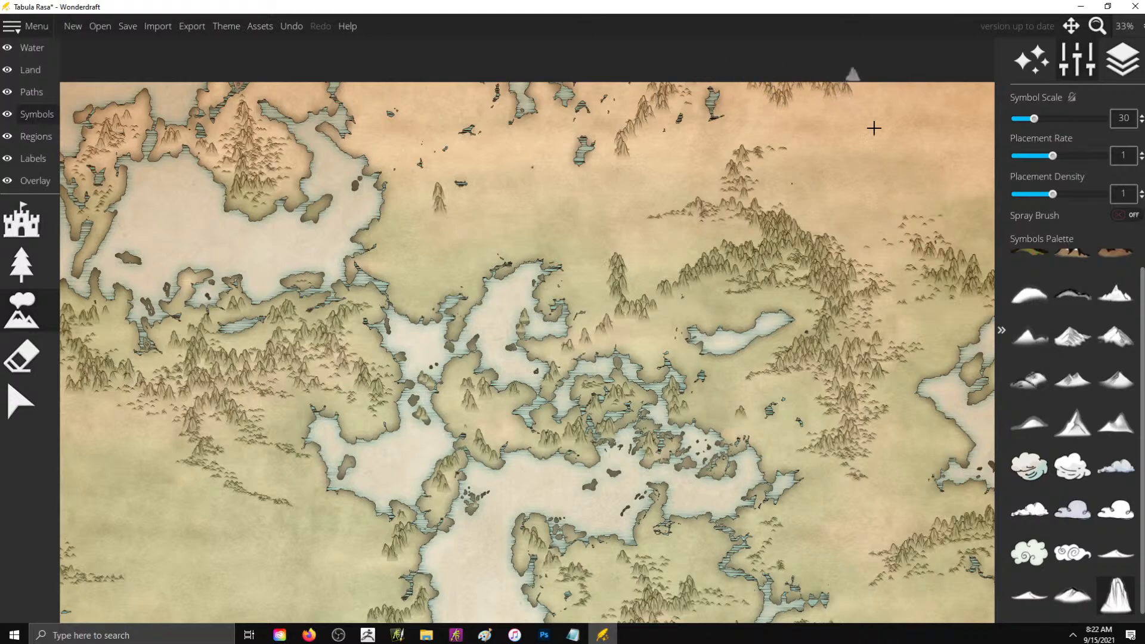
- Scatter low hill symbols at scale 30 around and southeast of the mountains on the northern edge
left_click(1067, 594)
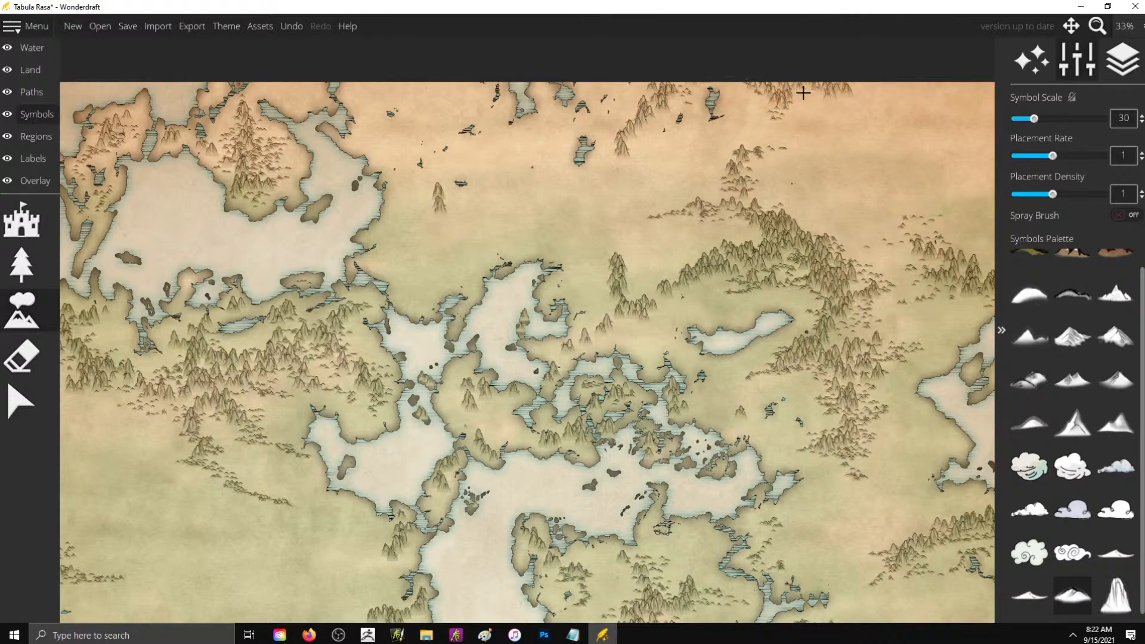
mouse_move(884, 95)
left_mouse_down()
mouse_move(846, 77)
mouse_move(875, 103)
mouse_move(855, 118)
mouse_move(929, 129)
left_mouse_up()
mouse_move(849, 105)
left_mouse_down()
mouse_move(873, 97)
mouse_move(848, 96)
left_mouse_up()
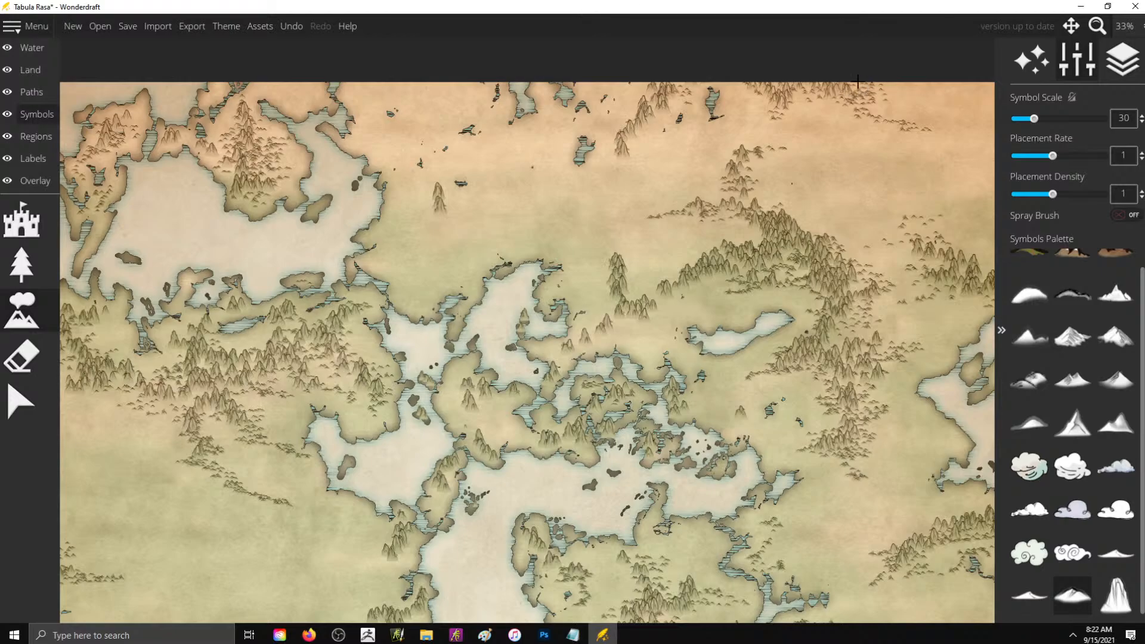
- Scatter low hill symbols at scale 30 southwest of the northern-edge mountains and around the small north-central range
mouse_move(643, 141)
left_mouse_down()
mouse_move(584, 195)
mouse_move(607, 186)
left_mouse_up()
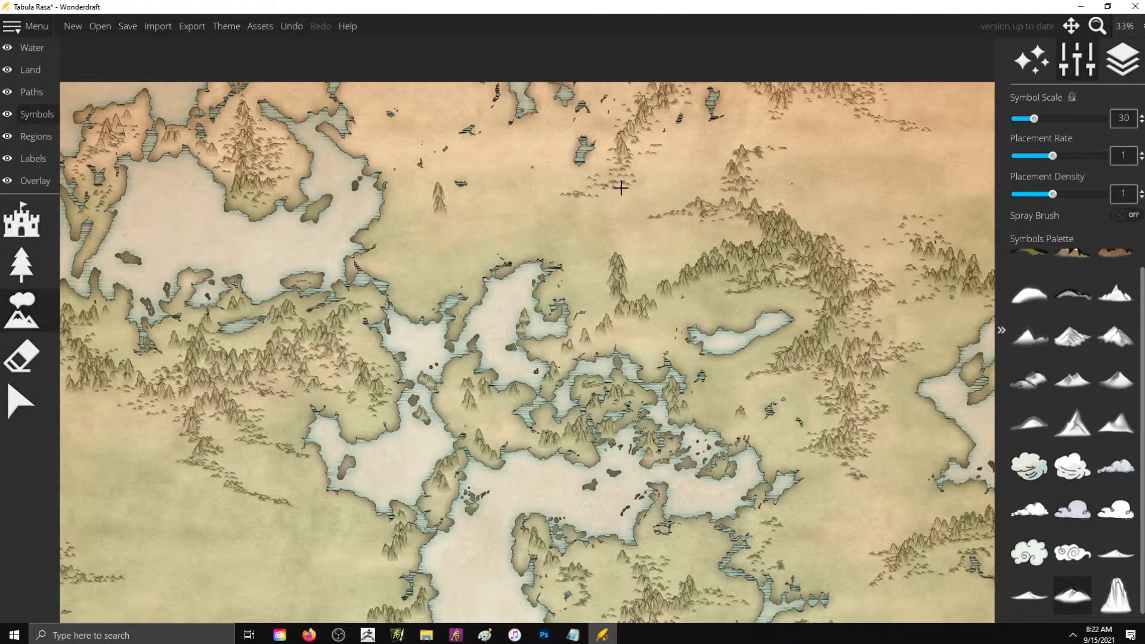
mouse_move(612, 260)
left_mouse_down()
mouse_move(614, 245)
mouse_move(624, 285)
left_mouse_up()
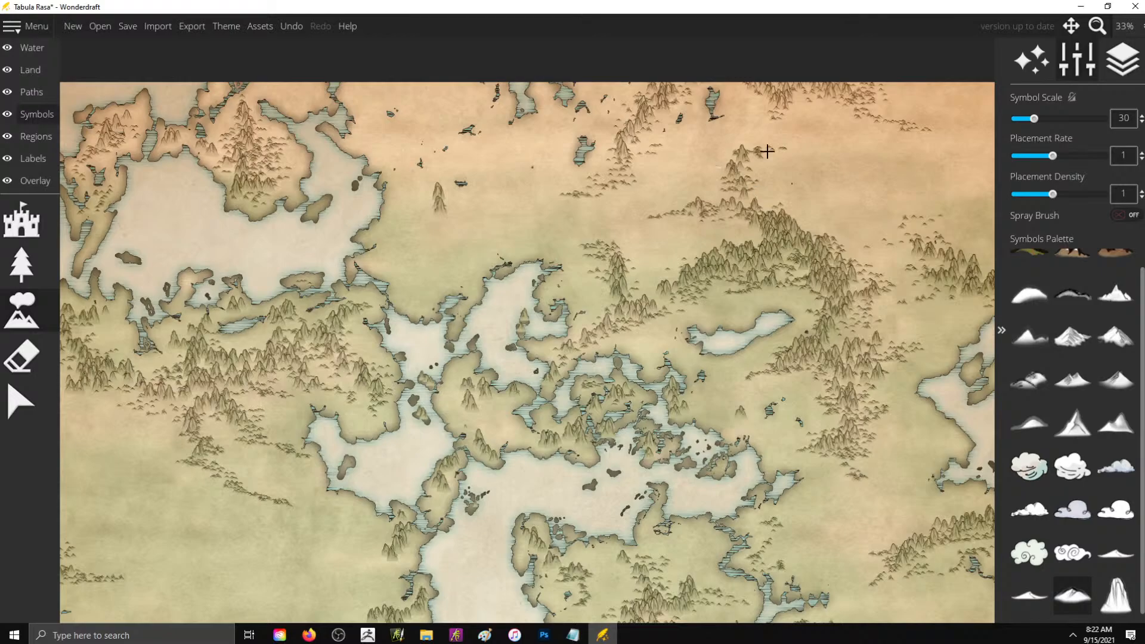
scroll(799, 164, "down", 3)
scroll(436, 333, "up", 2)
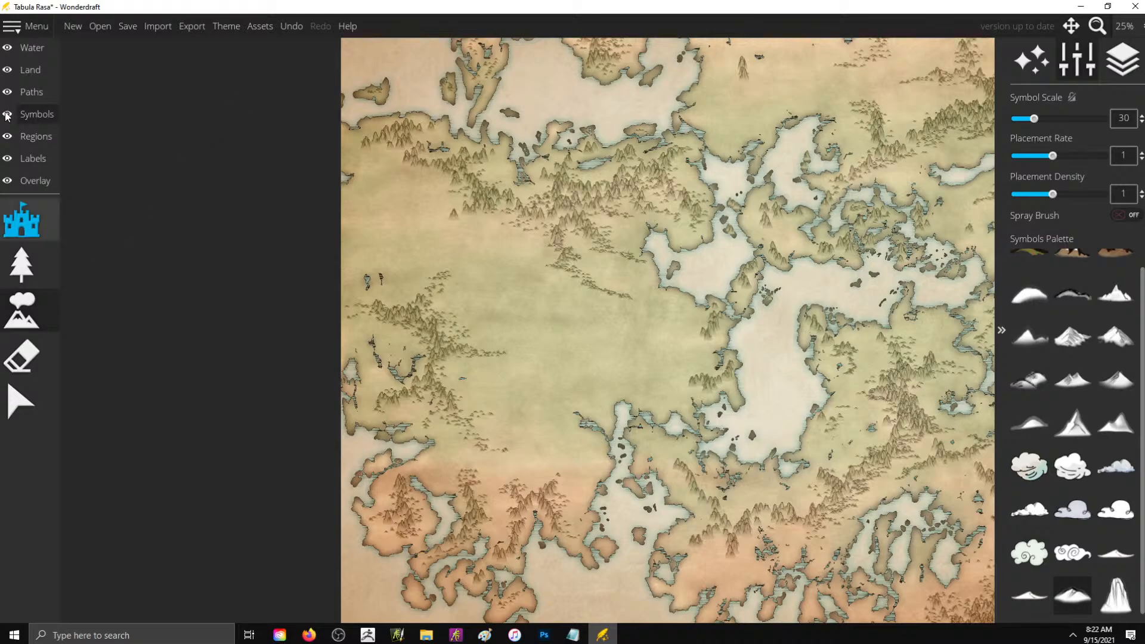
left_click(28, 52)
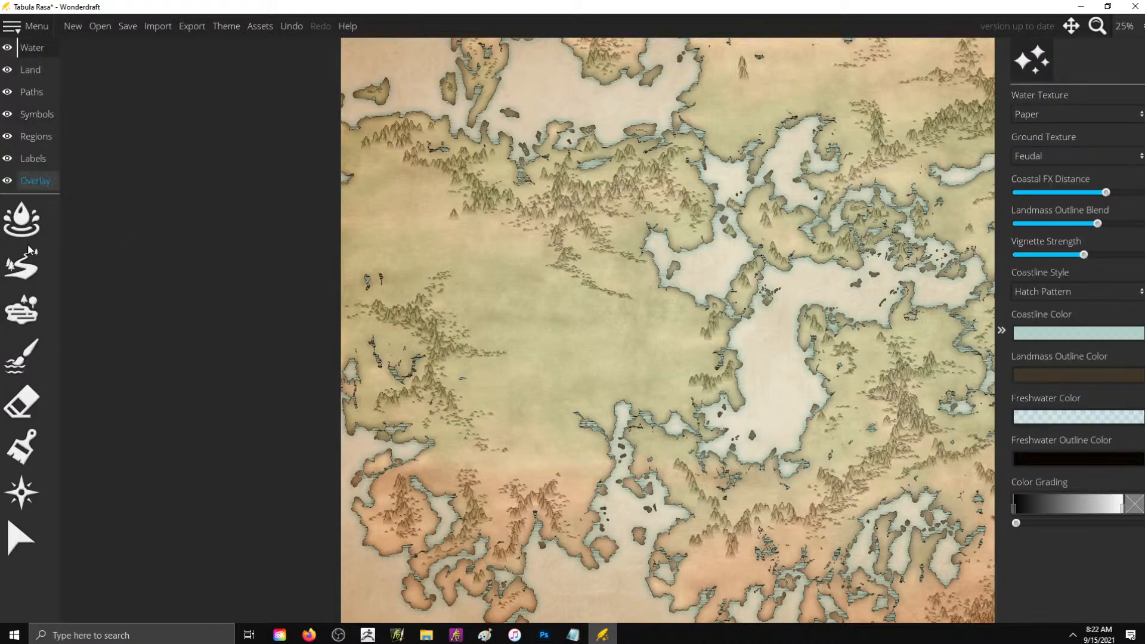
left_click(22, 265)
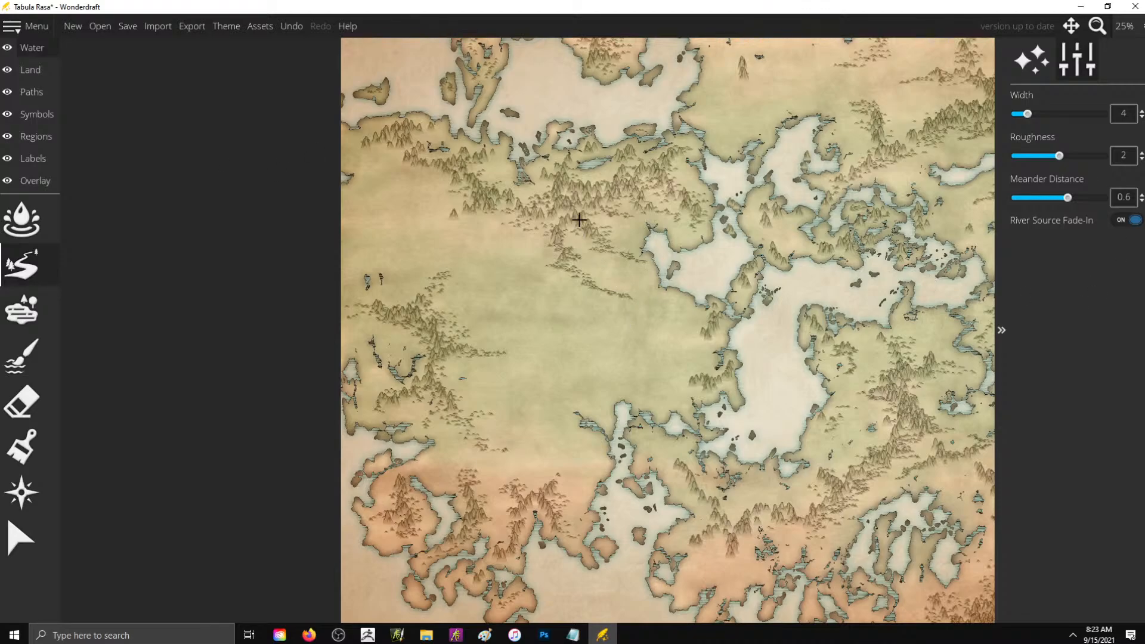
scroll(333, 248, "down", 1)
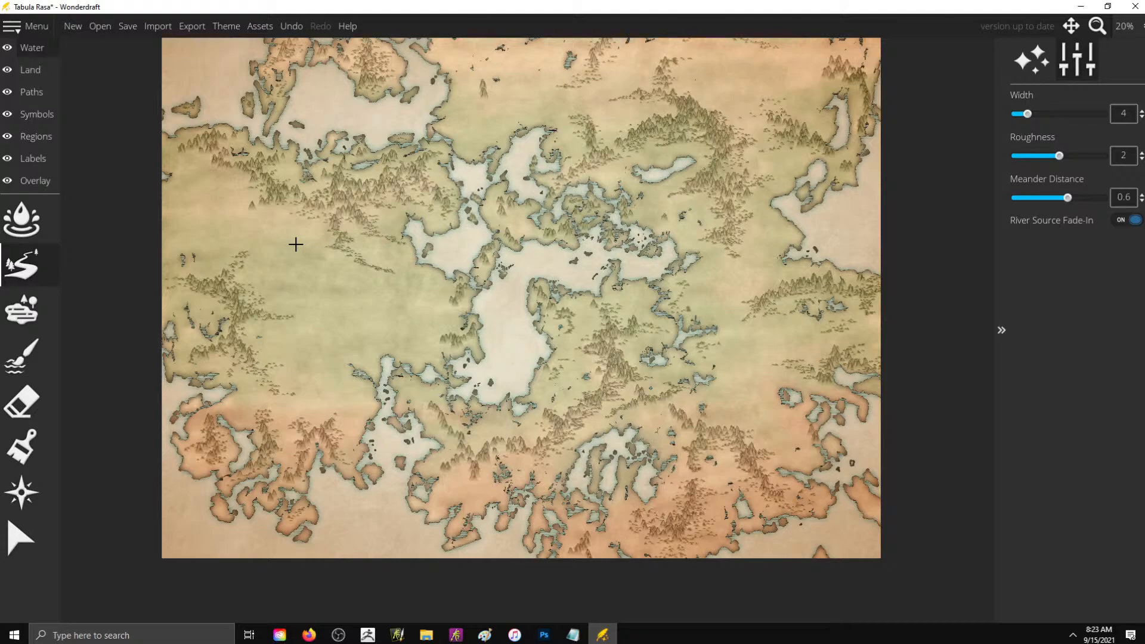
scroll(296, 244, "up", 1)
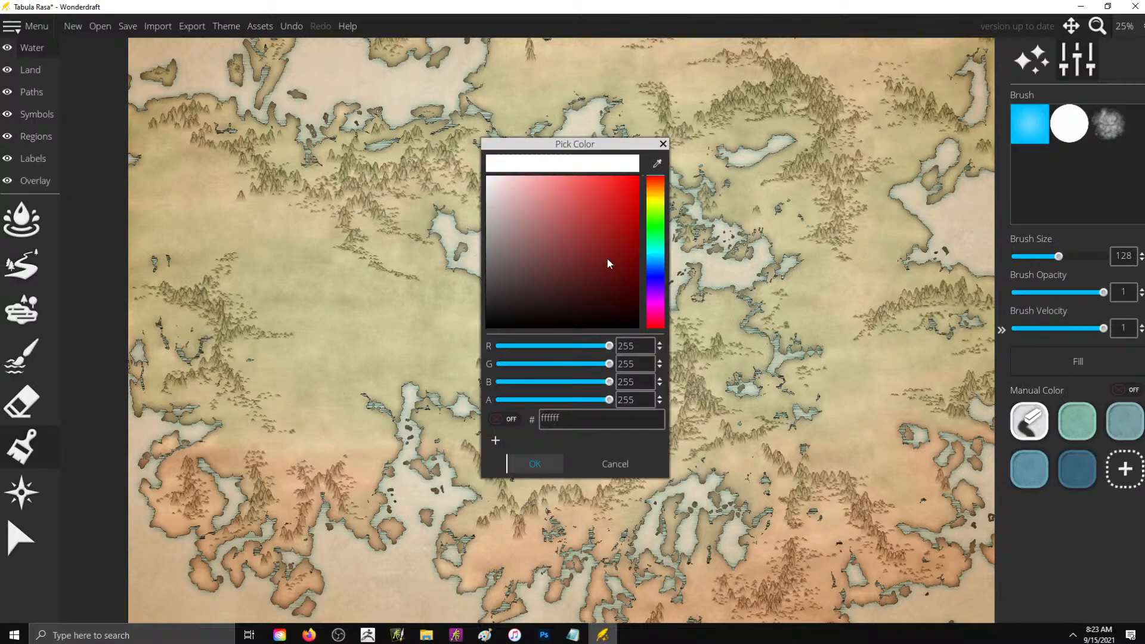
left_click(522, 236)
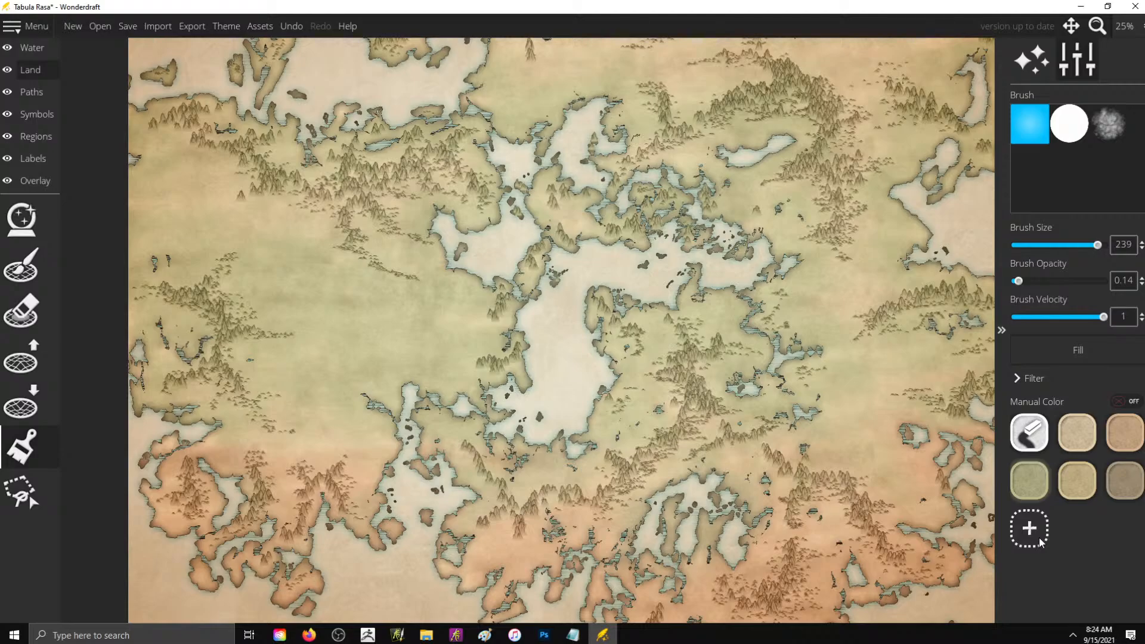
- Add a green custom land color and paint it along the northwestern range's southern foot at brush size 239 and opacity 0.14
left_click(1039, 541)
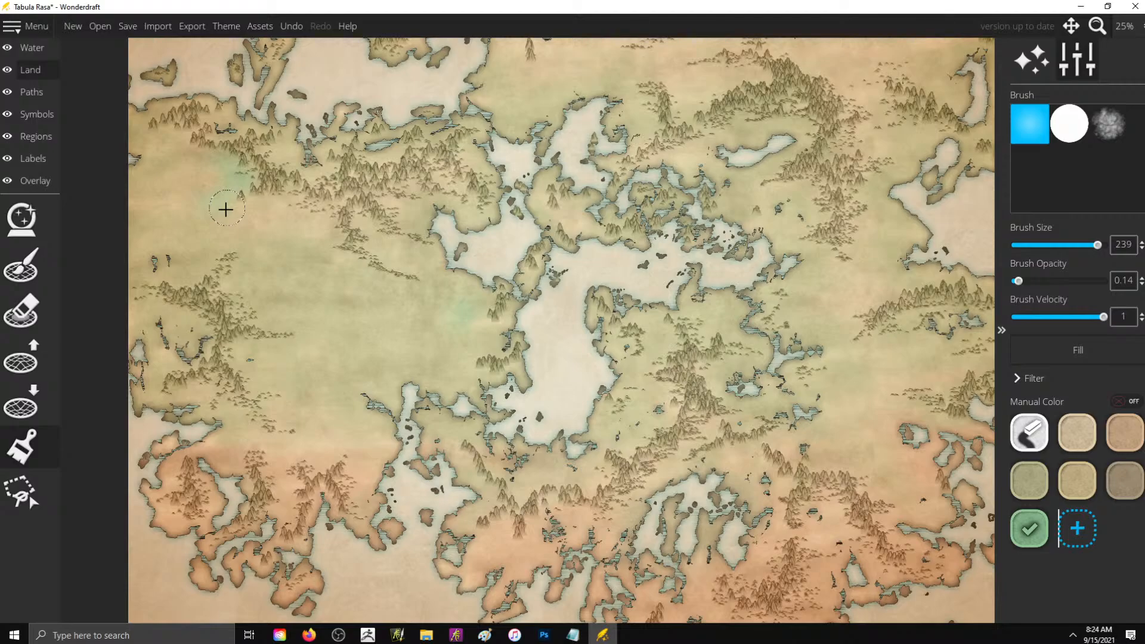
left_click_drag(226, 209, 324, 156)
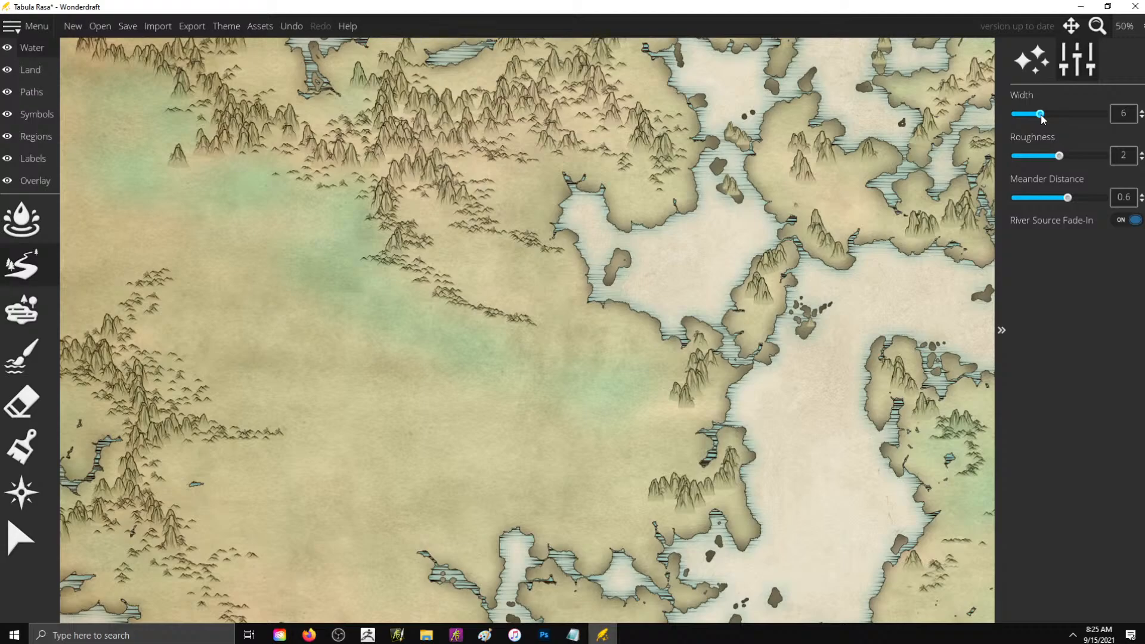
left_click_drag(1040, 114, 1046, 114)
left_click_drag(364, 322, 489, 455)
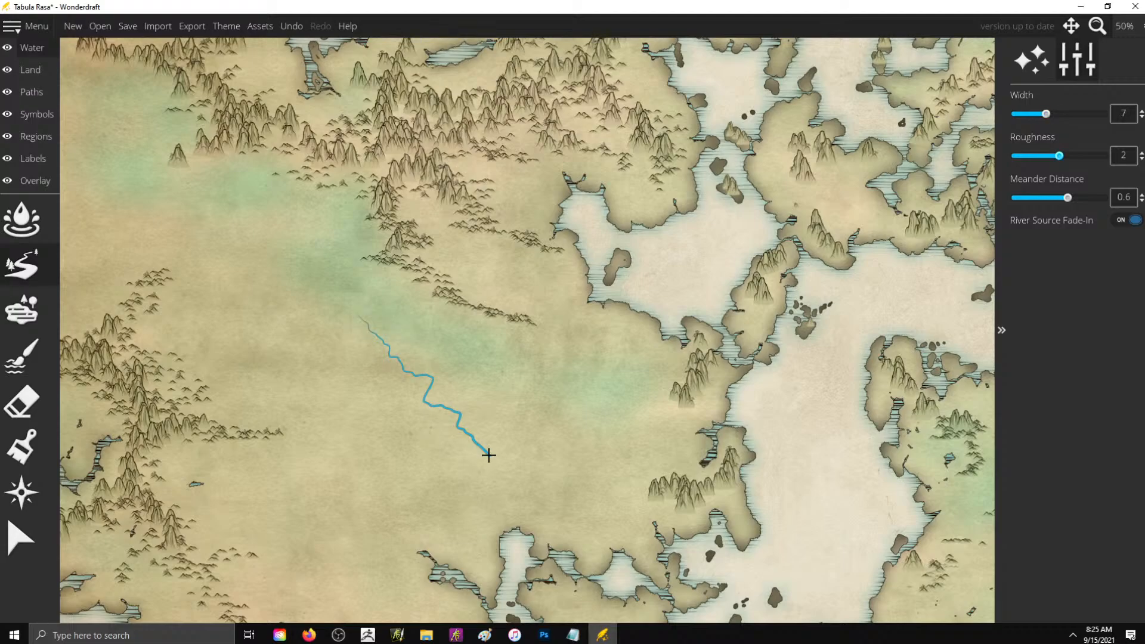
key("ctrl+z")
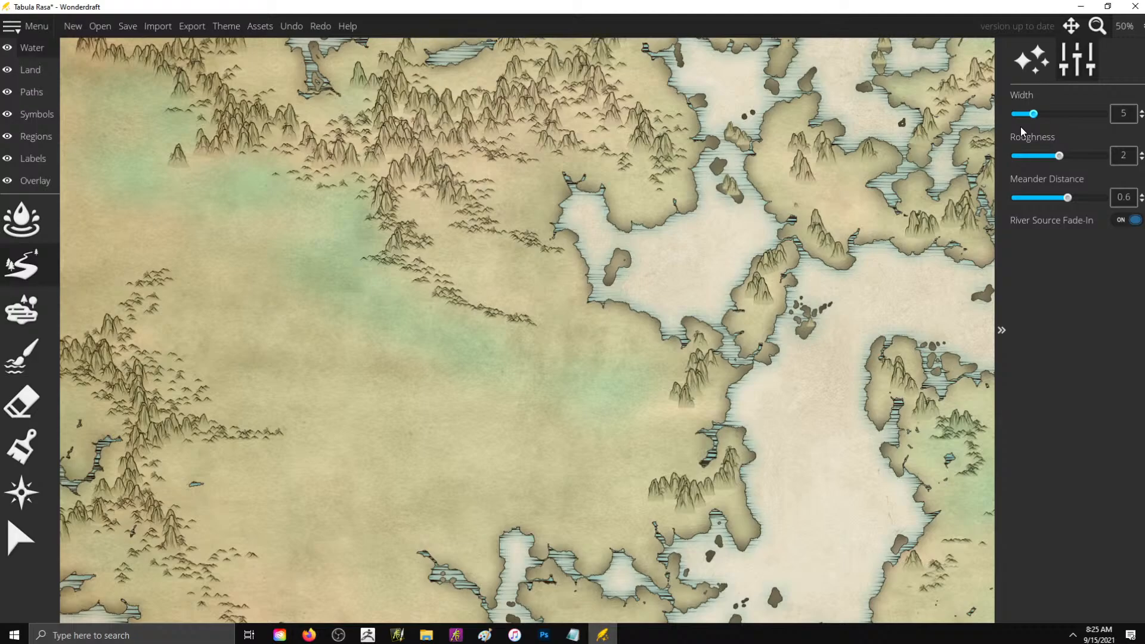
- Draw a width-5 river from the northwestern range southeast to the southern inlet, with three tributaries and a short river into the inland bay
left_click_drag(347, 194, 430, 411)
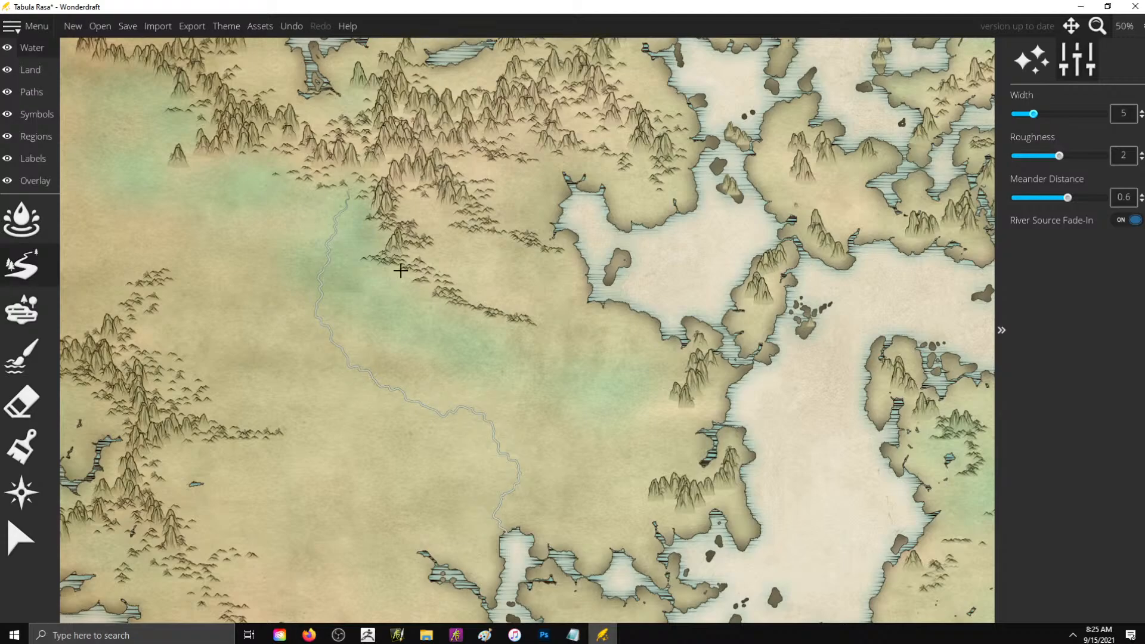
left_click_drag(400, 270, 403, 391)
mouse_move(232, 154)
left_mouse_down()
mouse_move(236, 184)
mouse_move(315, 316)
left_mouse_up()
left_click_drag(461, 165, 565, 208)
mouse_move(151, 84)
left_mouse_down()
mouse_move(92, 123)
mouse_move(75, 154)
mouse_move(87, 220)
mouse_move(169, 223)
mouse_move(251, 333)
mouse_move(332, 340)
left_mouse_up()
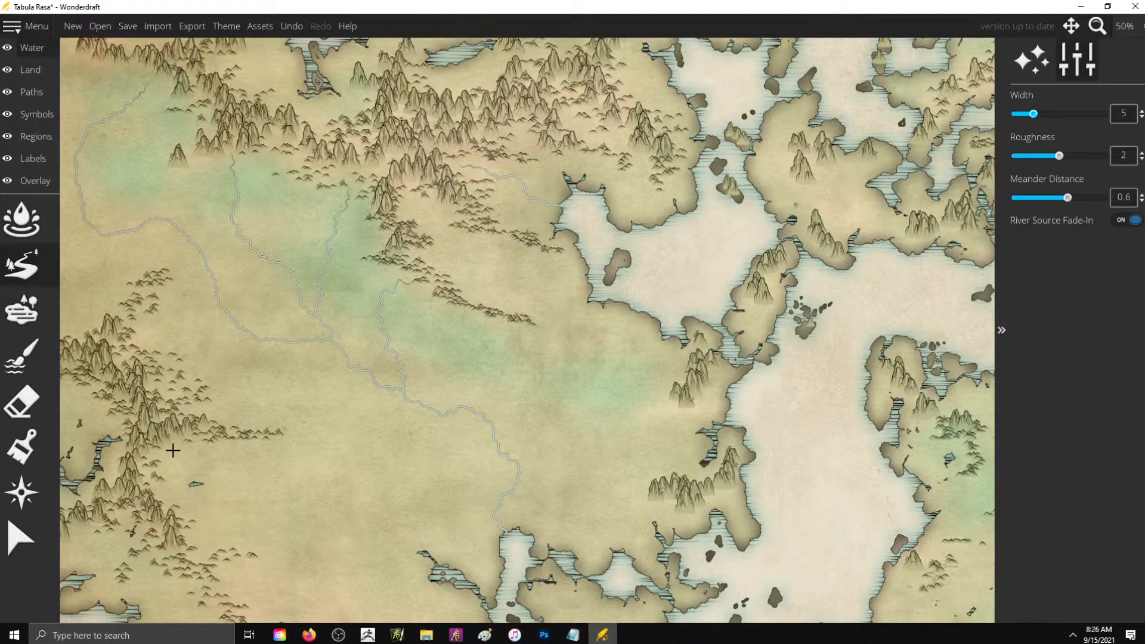
- Draw width-5 rivers from the western range southeast to the southern inlet and two short ones to the central sea's western shore
mouse_move(172, 447)
left_mouse_down()
mouse_move(319, 511)
mouse_move(366, 505)
mouse_move(424, 553)
left_mouse_up()
mouse_move(629, 406)
left_mouse_down()
mouse_move(646, 425)
mouse_move(701, 434)
left_mouse_up()
mouse_move(595, 492)
left_mouse_down()
mouse_move(632, 516)
mouse_move(656, 525)
left_mouse_up()
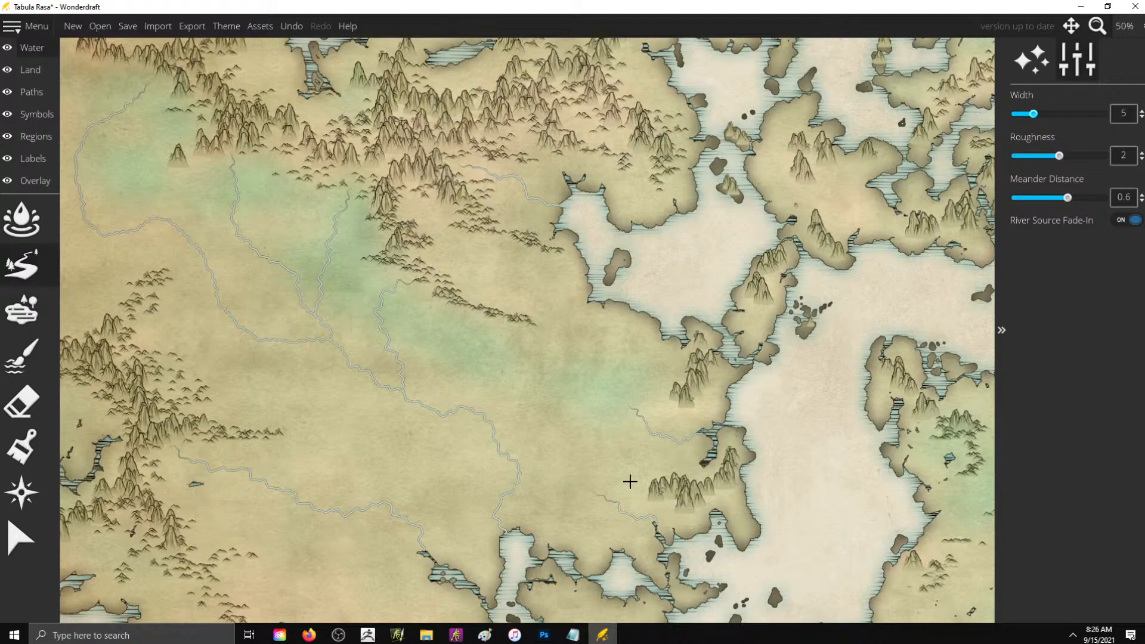
- Draw a short width-3 river from the western end of the northwestern range to the small lake on the map's western edge
scroll(662, 344, "down", 2)
scroll(661, 344, "down", 2)
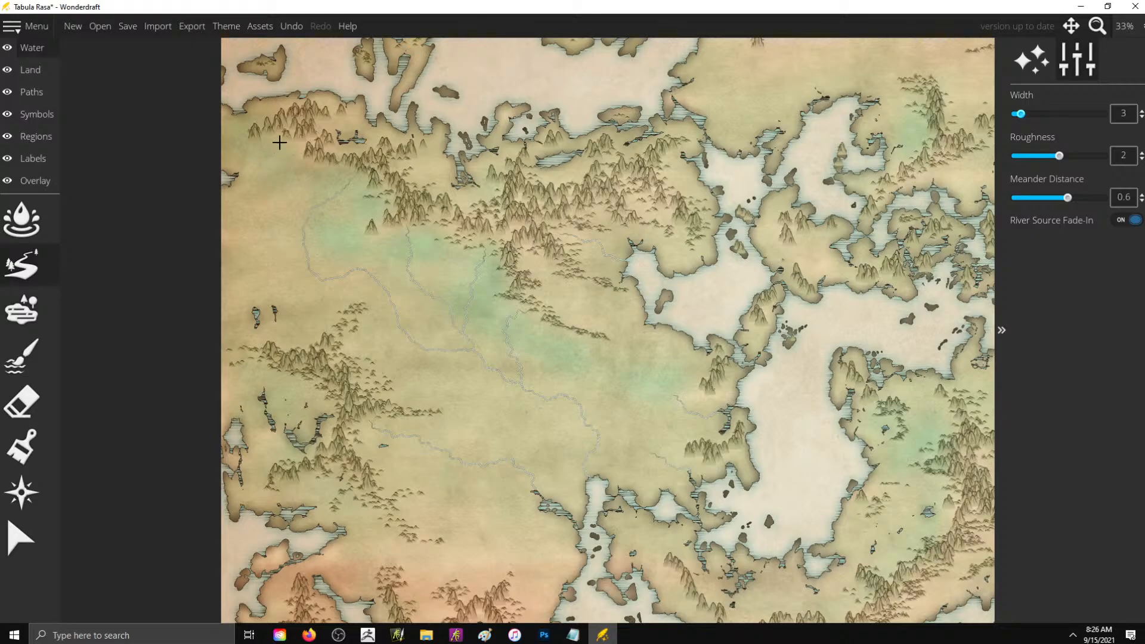
left_click_drag(287, 151, 230, 174)
scroll(614, 454, "up", 5)
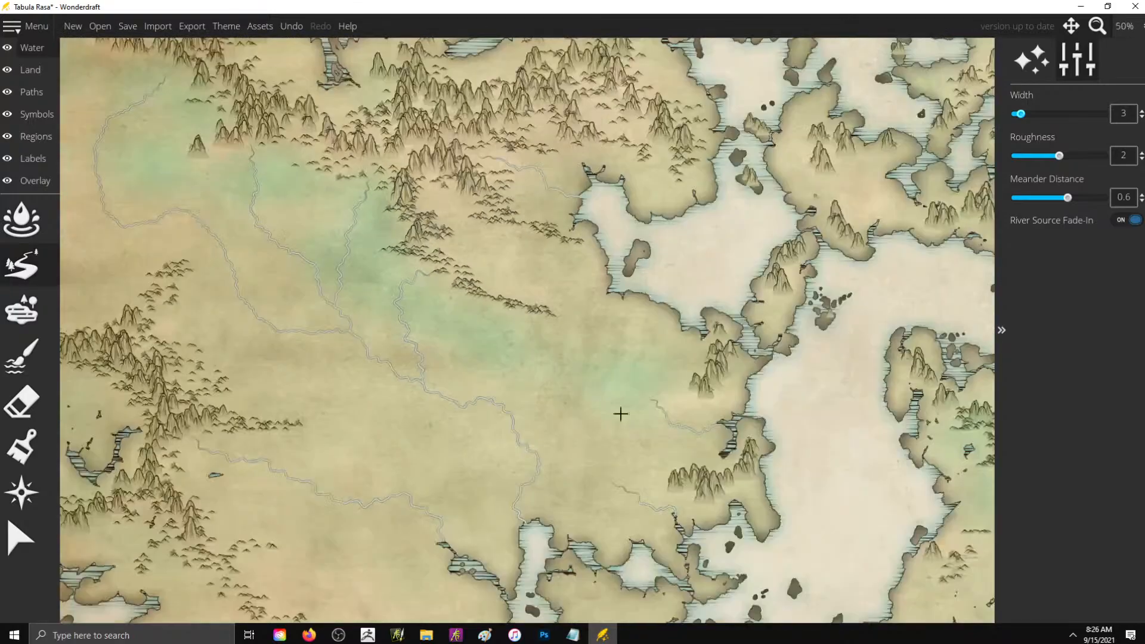
scroll(606, 538, "up", 1)
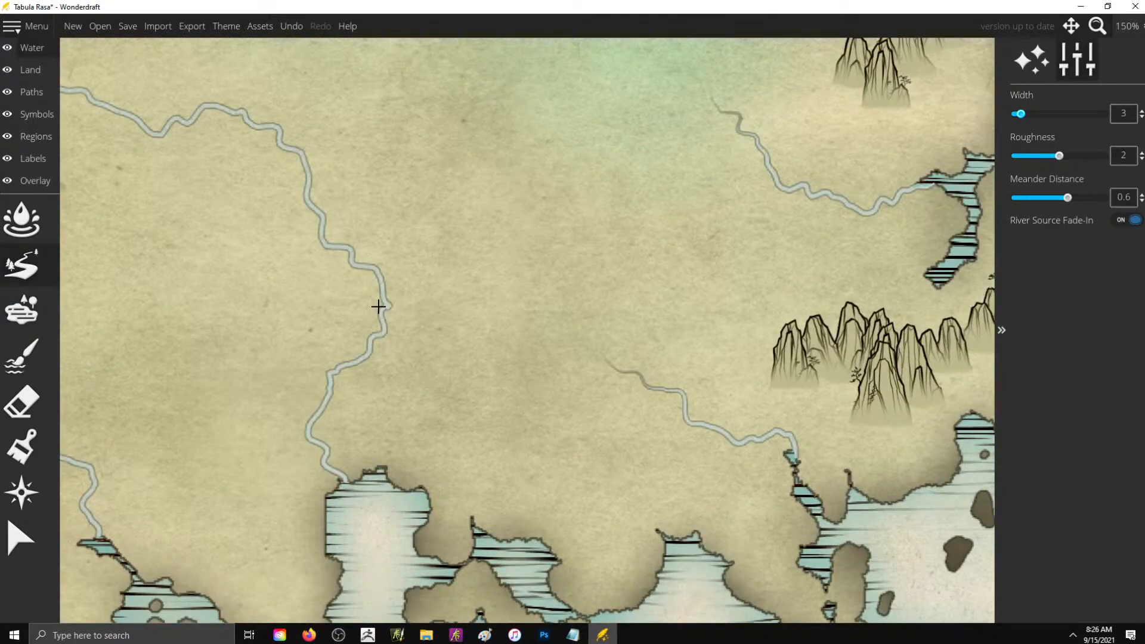
mouse_move(474, 177)
left_mouse_down()
mouse_move(472, 241)
mouse_move(386, 305)
left_mouse_up()
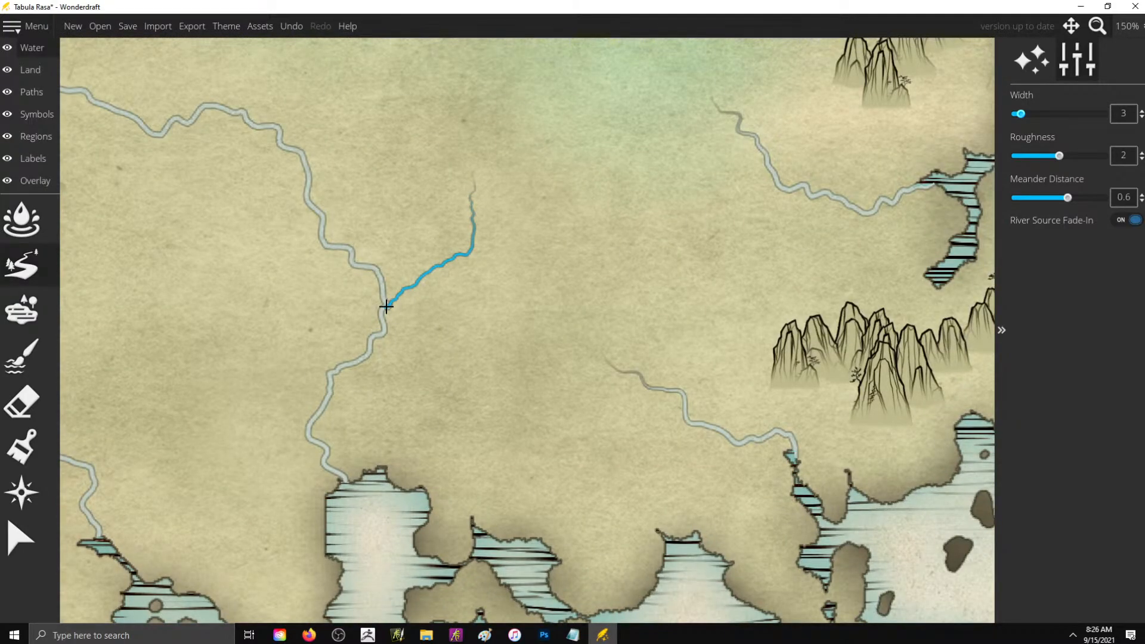
key("ctrl+z")
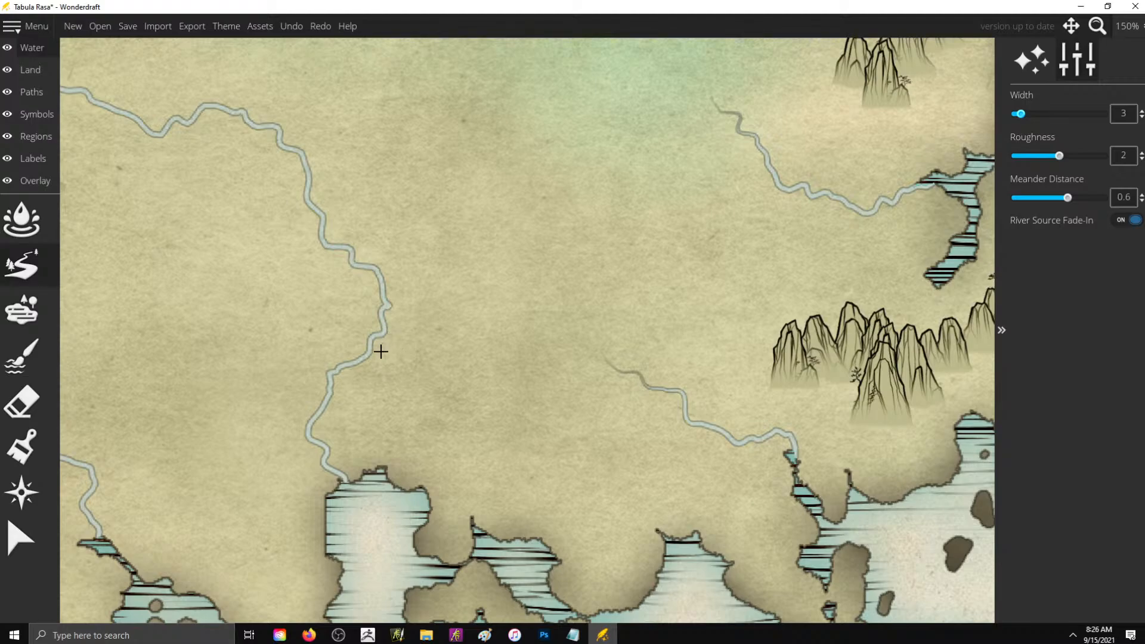
mouse_move(368, 360)
left_mouse_down()
mouse_move(415, 424)
mouse_move(398, 391)
mouse_move(475, 382)
mouse_move(458, 365)
mouse_move(595, 209)
left_mouse_up()
mouse_move(393, 480)
left_mouse_down()
mouse_move(414, 443)
mouse_move(406, 384)
mouse_move(367, 358)
left_mouse_up()
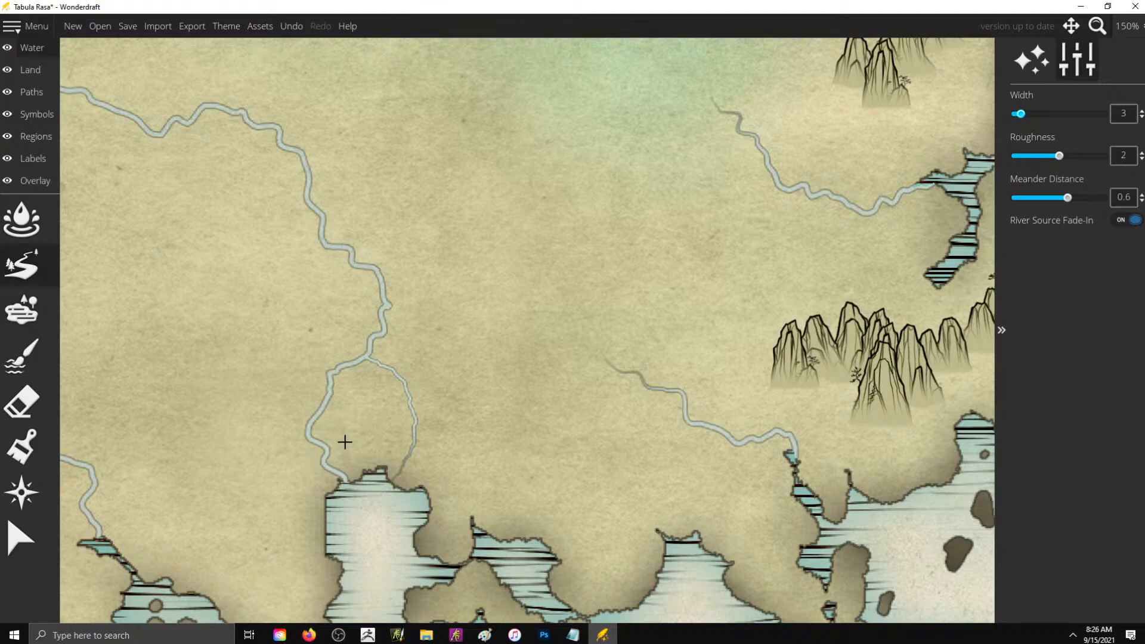
key("ctrl+z")
key("bracketleft")
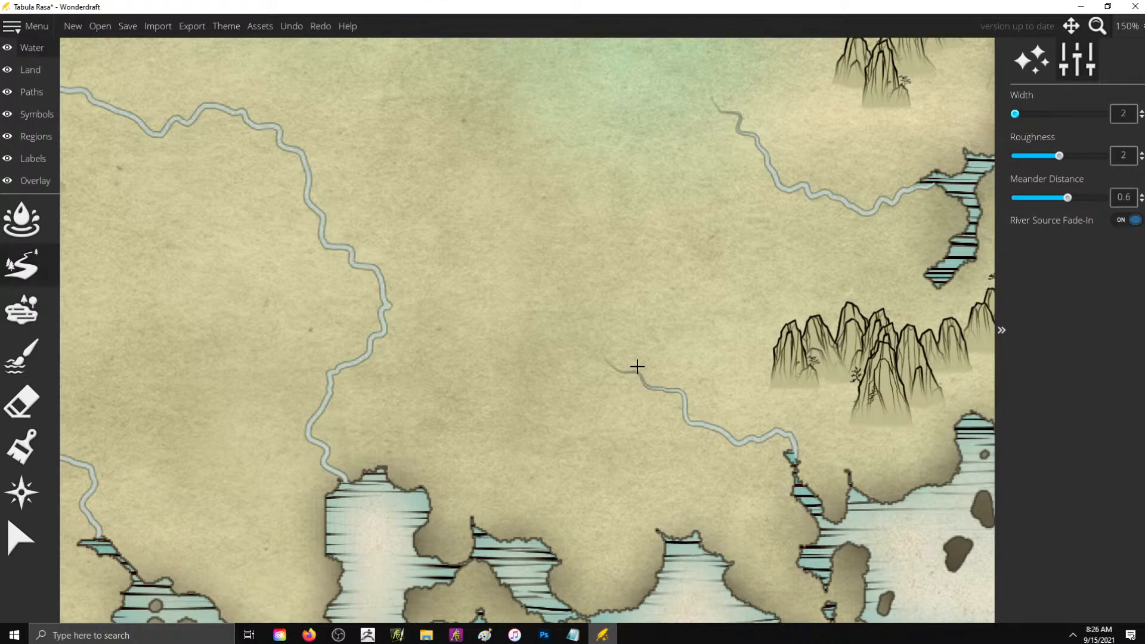
scroll(601, 350, "down", 1)
scroll(602, 349, "down", 1)
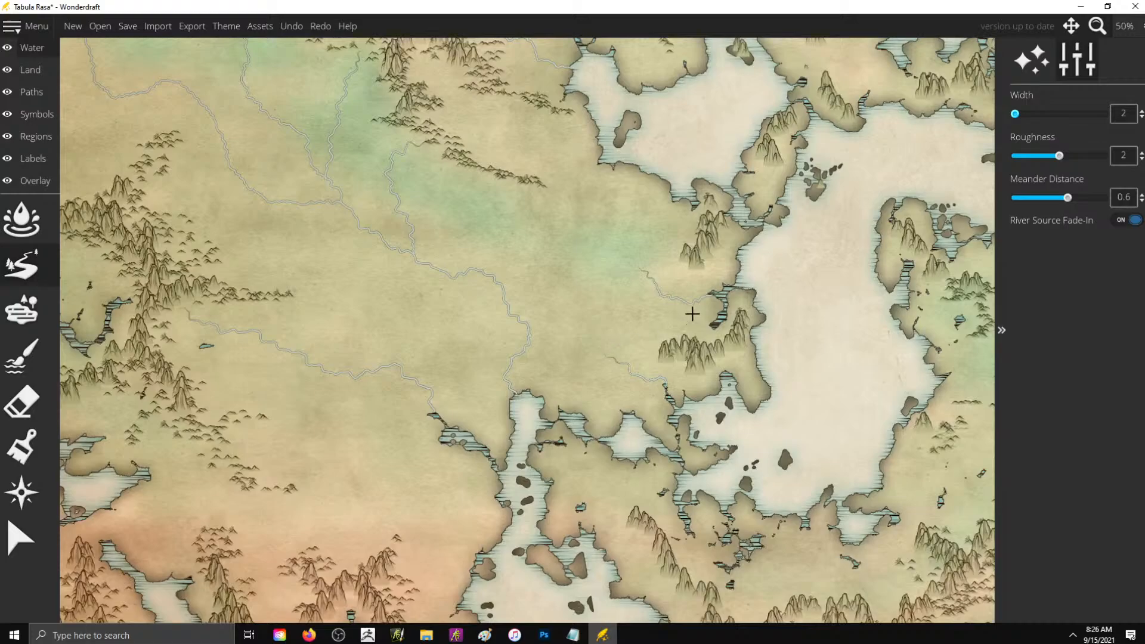
scroll(691, 310, "down", 1)
scroll(654, 167, "up", 1)
scroll(667, 248, "down", 1)
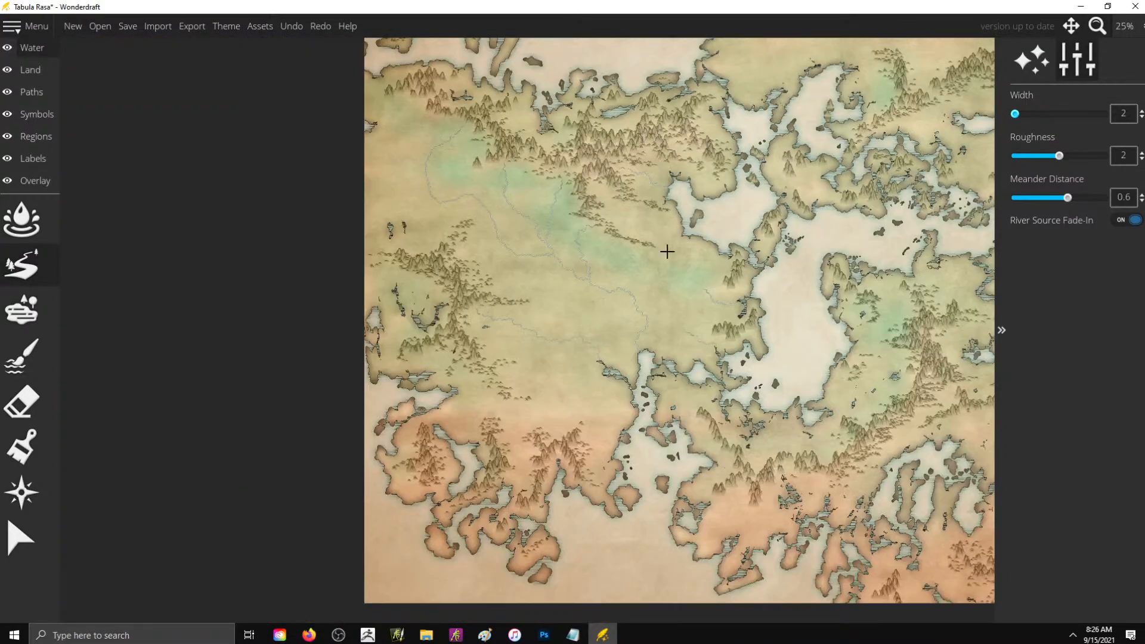
scroll(507, 429, "up", 1)
scroll(593, 233, "up", 1)
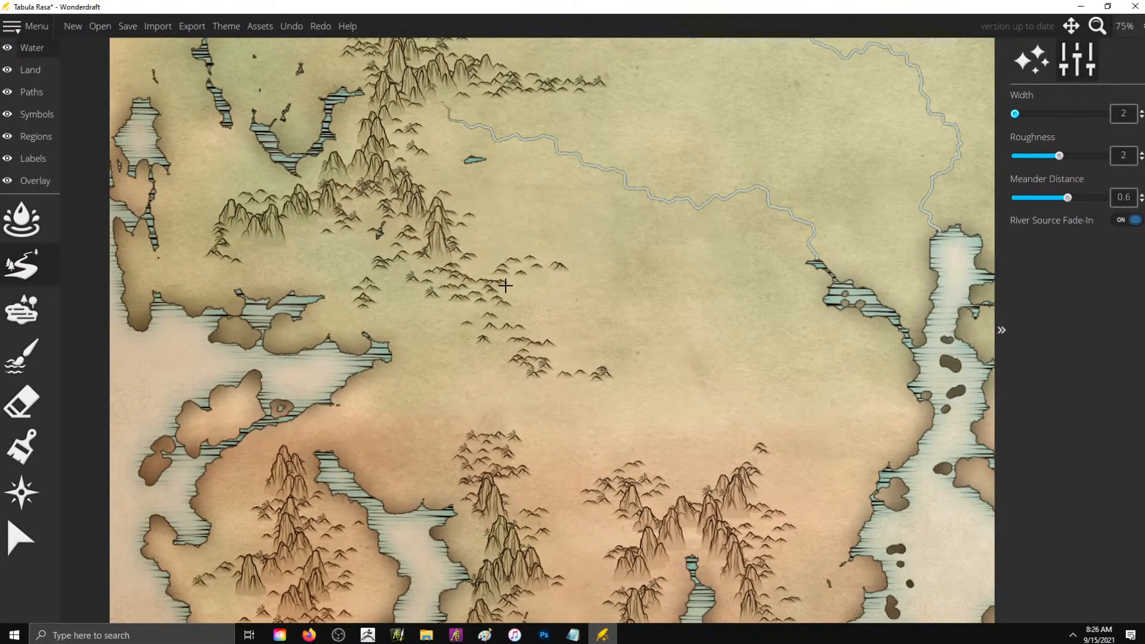
mouse_move(510, 289)
left_mouse_down()
mouse_move(562, 325)
mouse_move(668, 303)
mouse_move(752, 331)
mouse_move(771, 325)
mouse_move(749, 310)
mouse_move(819, 272)
left_mouse_up()
key("ctrl+z")
- Draw a width-4 river from the southwestern hills east across the plain into the southern inlet
scroll(602, 300, "up", 1)
scroll(602, 303, "down", 1)
scroll(602, 306, "up", 2)
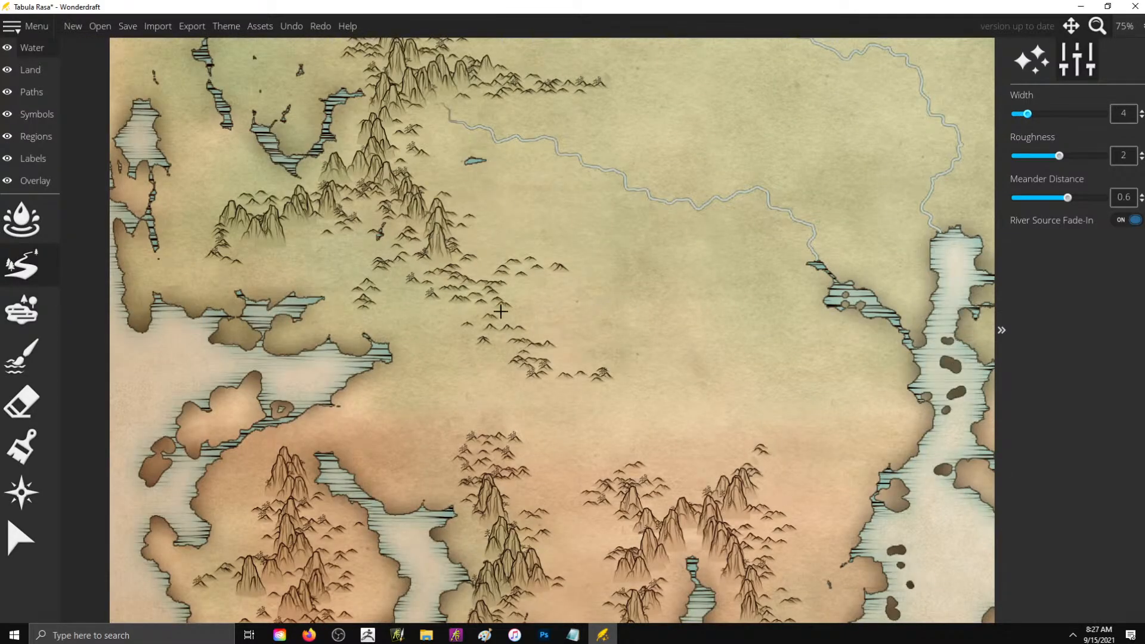
mouse_move(515, 300)
left_mouse_down()
mouse_move(621, 327)
mouse_move(817, 312)
mouse_move(829, 297)
left_mouse_up()
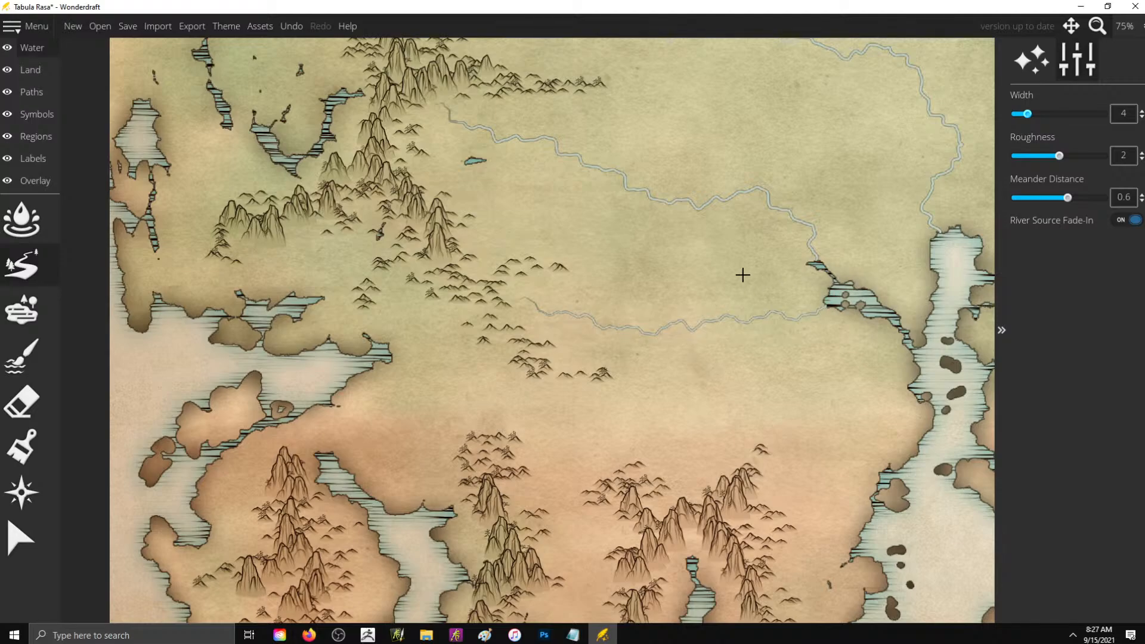
scroll(429, 322, "down", 3)
scroll(463, 322, "down", 1)
scroll(519, 304, "up", 4)
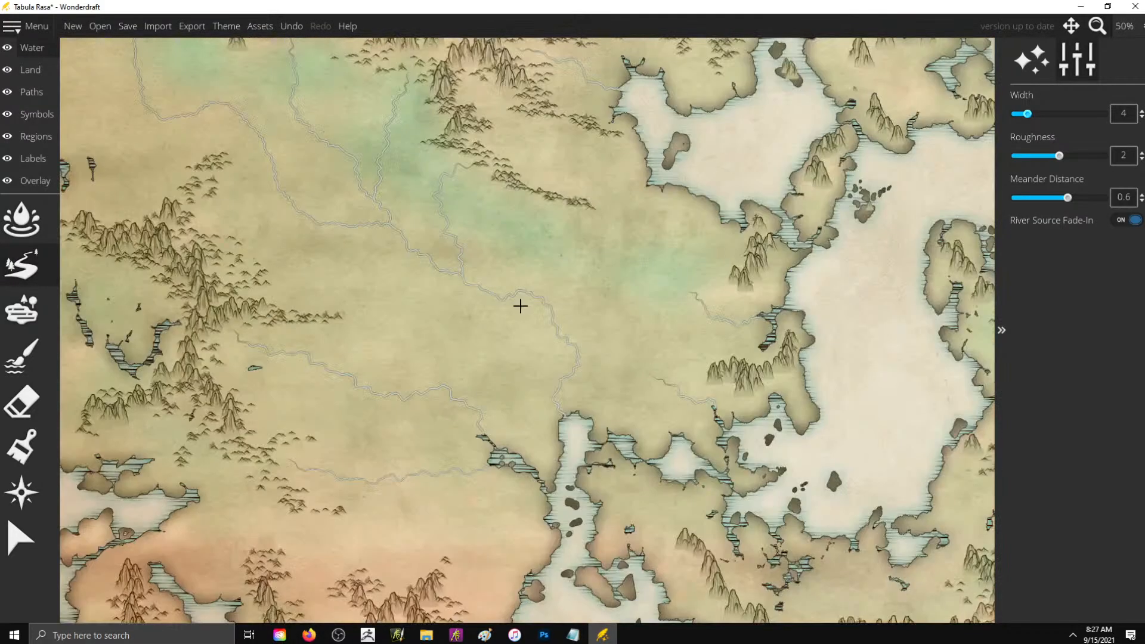
left_click_drag(585, 398, 595, 453)
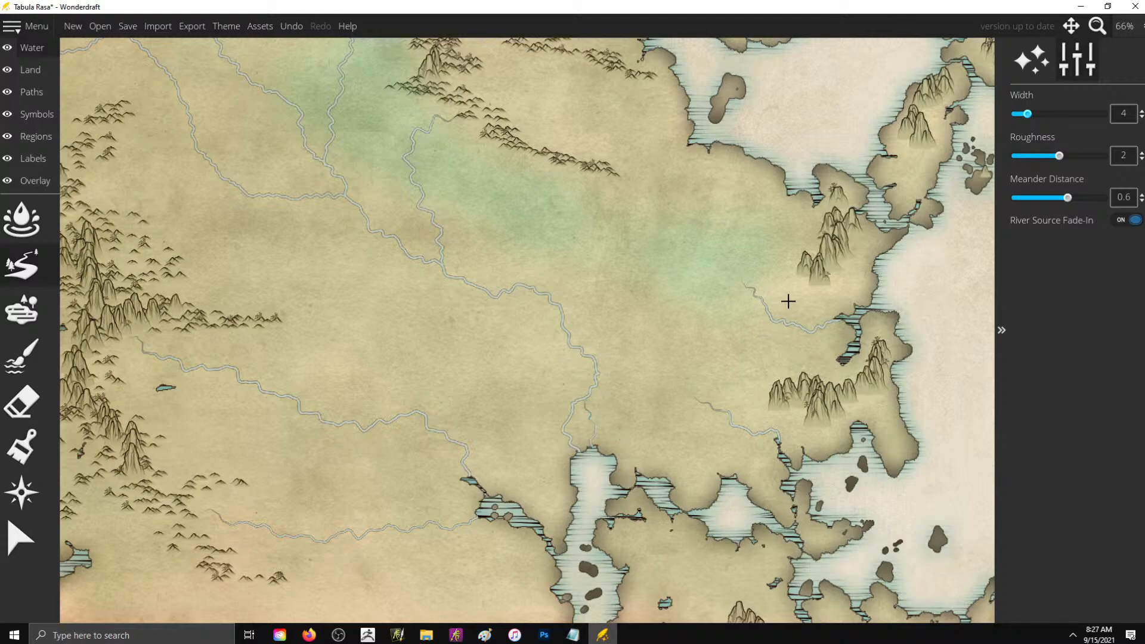
key("ctrl+z")
- Draw short width-4 rivers beside the narrow lake in the northwestern range and from the mountains on the two northwestern peninsulas to their coasts
scroll(661, 450, "down", 3)
scroll(646, 169, "up", 2)
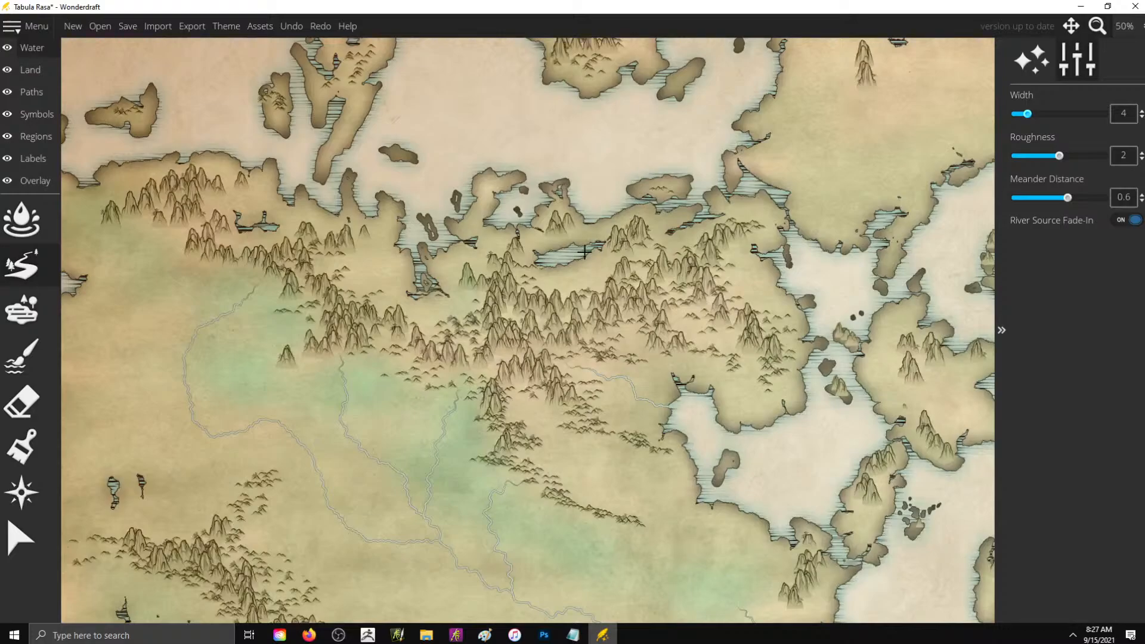
left_click_drag(571, 229, 590, 223)
scroll(643, 121, "up", 4)
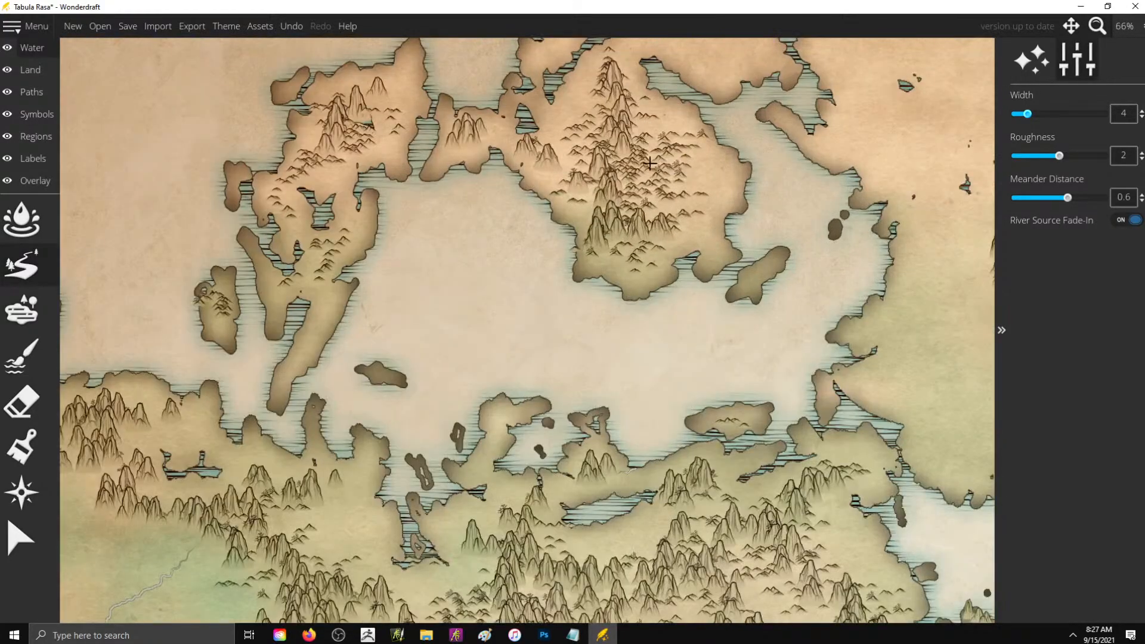
left_click_drag(590, 193, 571, 230)
left_click_drag(573, 166, 539, 203)
left_click_drag(607, 252, 595, 288)
left_click_drag(301, 182, 310, 199)
- Draw two width-4 rivers from the small north-central range west toward the eastern shore of the neighboring bay
scroll(481, 241, "down", 3)
scroll(773, 279, "up", 3)
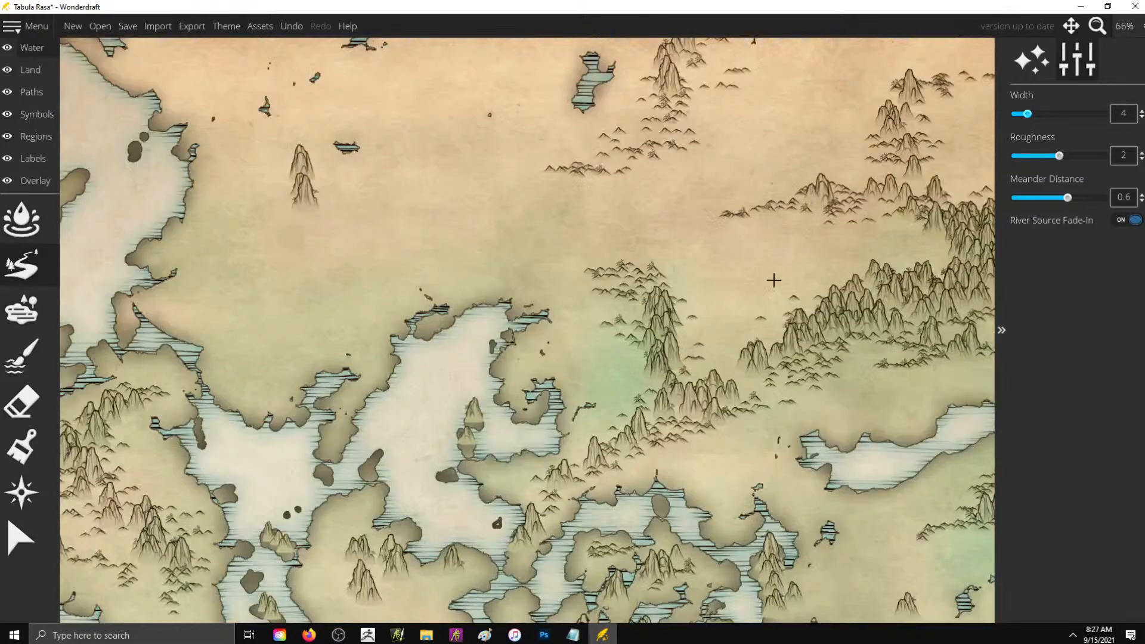
mouse_move(641, 354)
left_mouse_down()
mouse_move(623, 367)
mouse_move(581, 361)
mouse_move(555, 379)
left_mouse_up()
left_click_drag(641, 380, 590, 406)
- Draw a long width-4 river looping west around the northeastern range into the long inland lake, plus two short rivers feeding its northern side
scroll(661, 279, "down", 1)
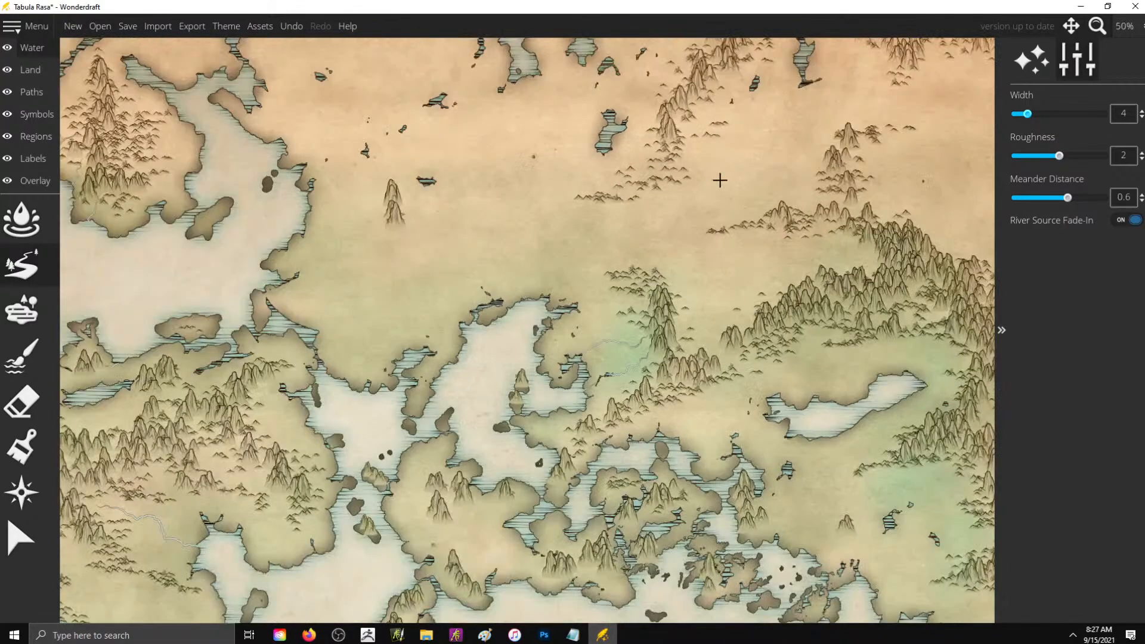
mouse_move(849, 243)
left_mouse_down()
mouse_move(718, 260)
mouse_move(694, 297)
mouse_move(692, 332)
mouse_move(732, 364)
mouse_move(766, 371)
mouse_move(776, 398)
left_mouse_up()
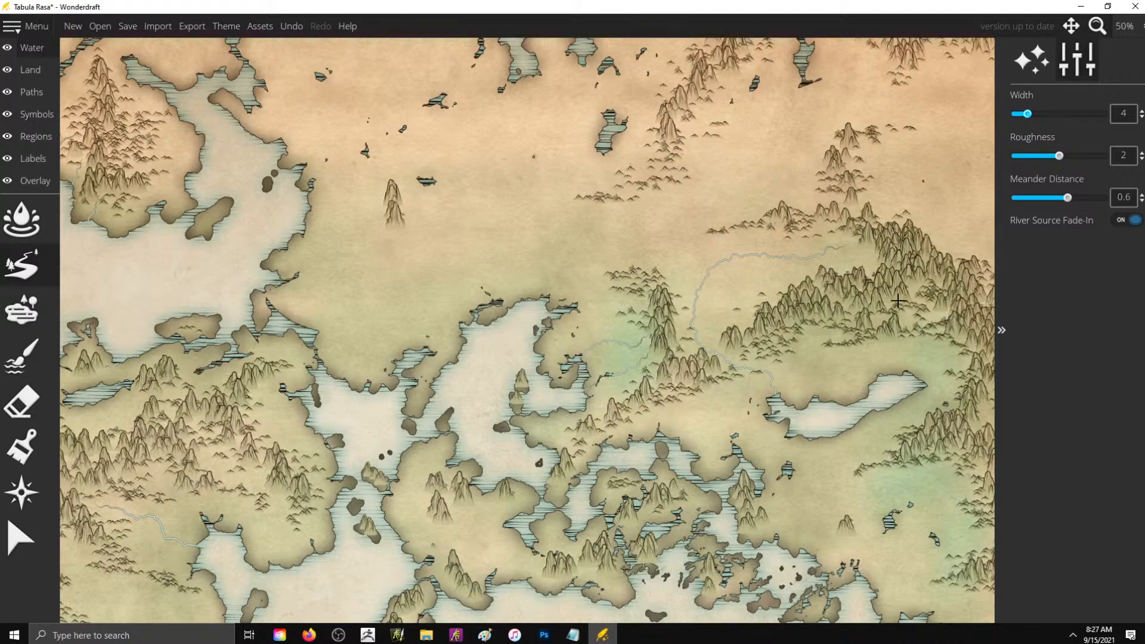
mouse_move(937, 343)
left_mouse_down()
mouse_move(904, 367)
mouse_move(938, 394)
mouse_move(911, 386)
left_mouse_up()
mouse_move(868, 355)
left_mouse_down()
mouse_move(881, 383)
mouse_move(878, 375)
left_mouse_up()
- Draw width-4 rivers from the northern mountains west into two small northern lakes, and from the lone mountain west to the sea
left_click_drag(653, 117, 615, 130)
left_click_drag(658, 73, 584, 47)
left_click_drag(344, 209, 302, 209)
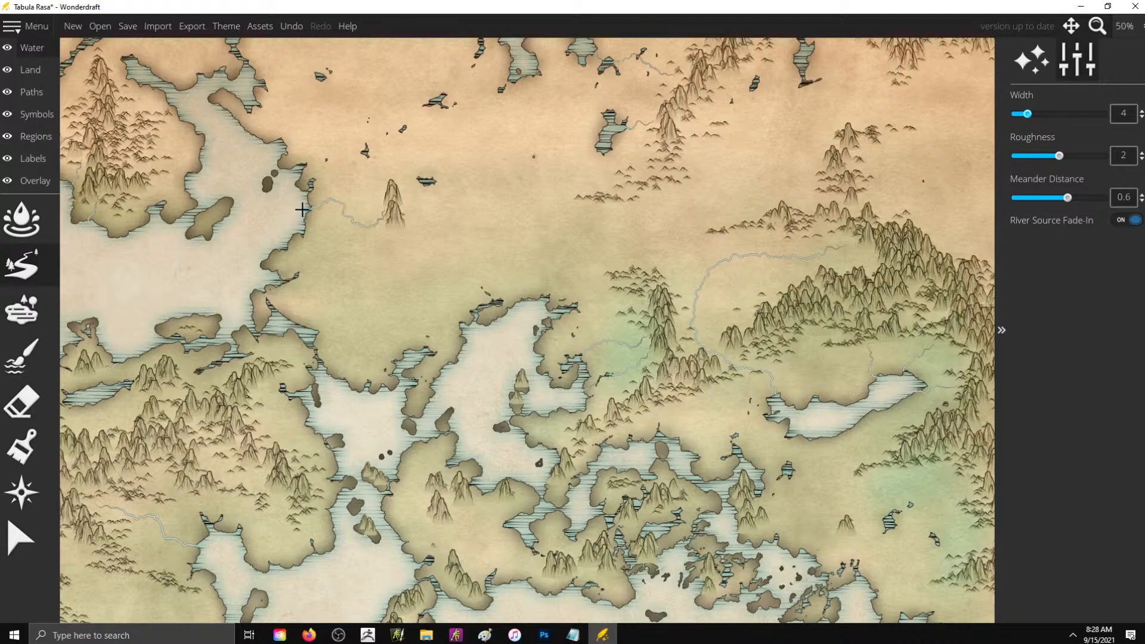
- Paint tall mountain ranges at symbol scale 30 across the northern plain east of the large northwestern bay, around the lone mountain
scroll(636, 176, "down", 3)
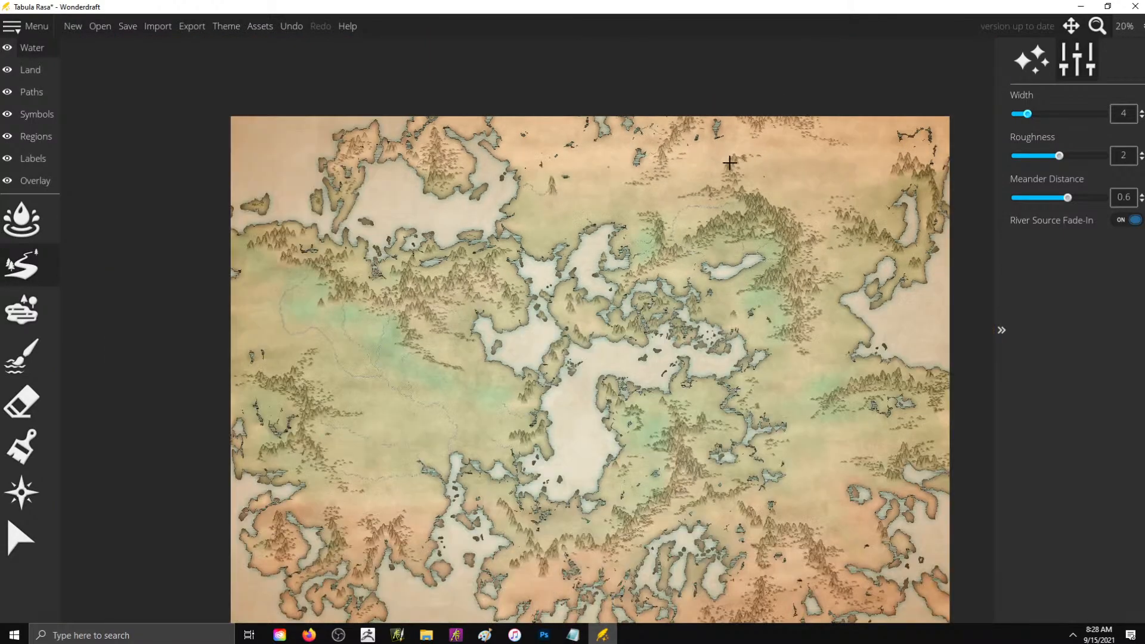
scroll(503, 121, "up", 4)
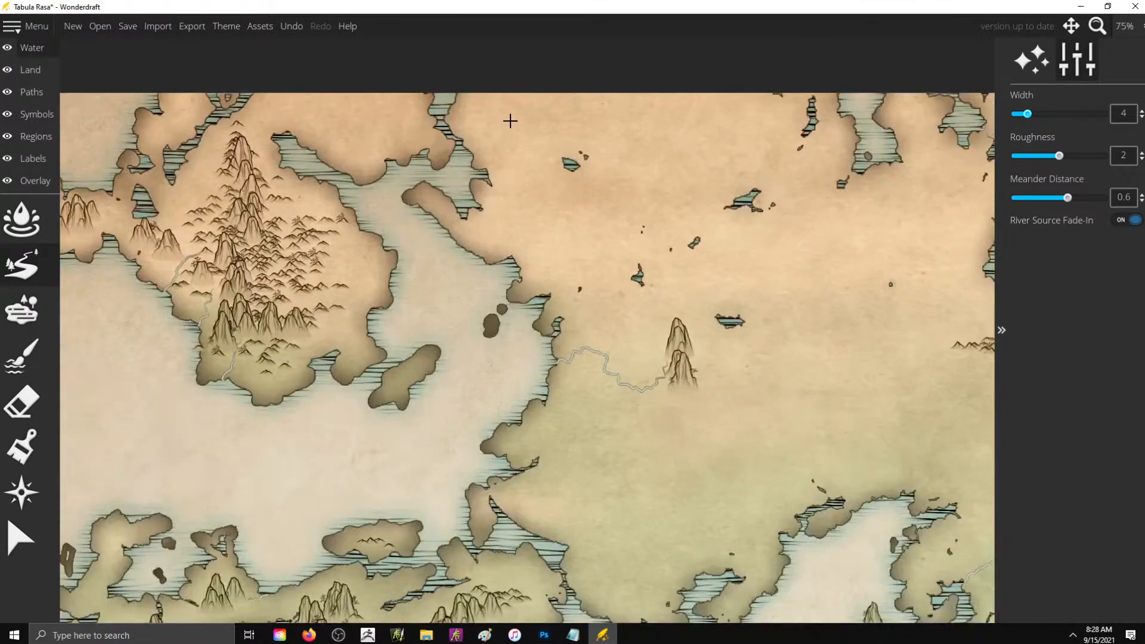
scroll(684, 236, "down", 1)
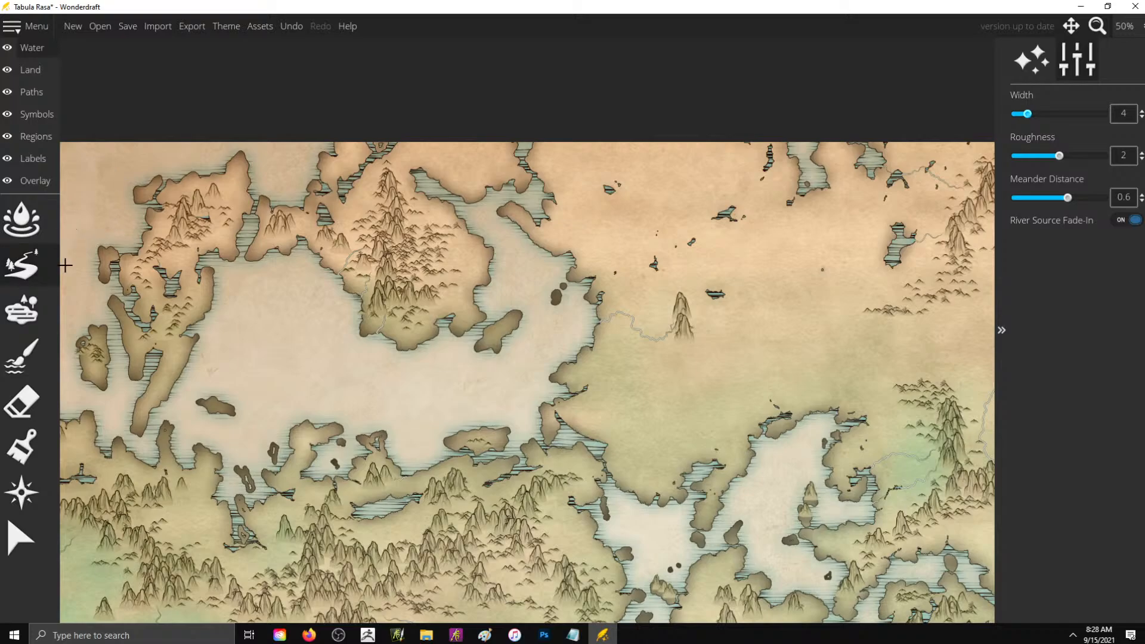
left_click(38, 74)
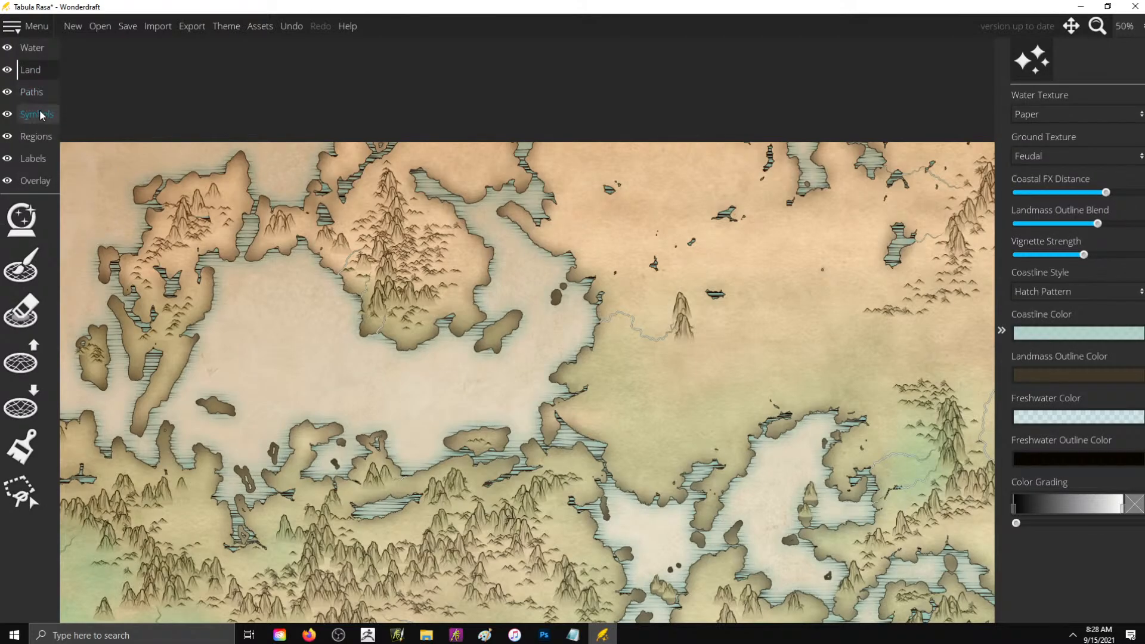
left_click(40, 113)
left_click(37, 322)
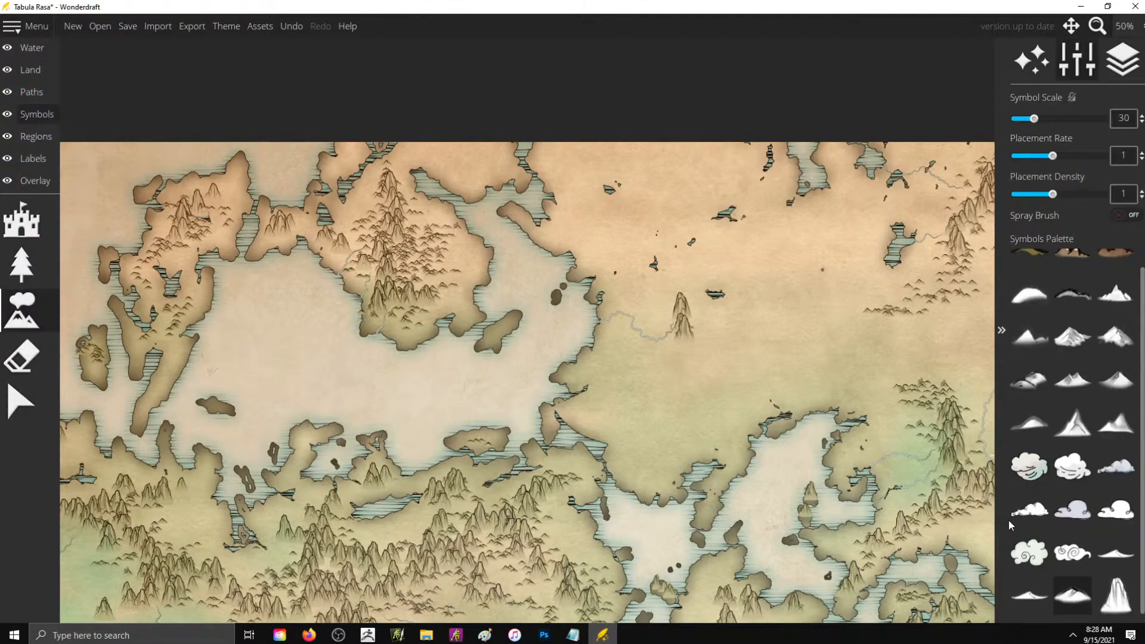
left_click(1115, 595)
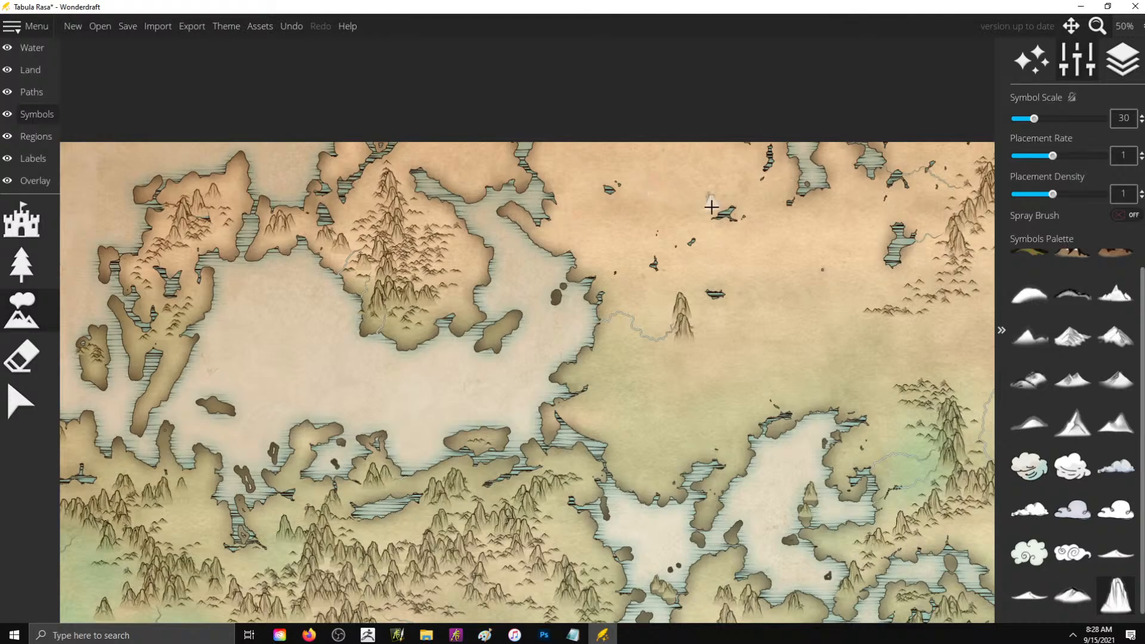
scroll(711, 206, "up", 2)
mouse_move(723, 191)
left_mouse_down()
mouse_move(612, 229)
mouse_move(576, 263)
mouse_move(732, 143)
mouse_move(730, 104)
mouse_move(754, 151)
mouse_move(738, 174)
mouse_move(753, 185)
mouse_move(938, 210)
mouse_move(921, 242)
mouse_move(829, 263)
mouse_move(812, 331)
mouse_move(814, 282)
mouse_move(761, 277)
mouse_move(799, 289)
mouse_move(776, 322)
mouse_move(794, 381)
mouse_move(727, 414)
mouse_move(694, 450)
mouse_move(621, 473)
mouse_move(601, 526)
mouse_move(645, 487)
mouse_move(700, 476)
mouse_move(704, 432)
mouse_move(729, 411)
mouse_move(734, 425)
mouse_move(786, 396)
mouse_move(828, 392)
mouse_move(853, 408)
mouse_move(821, 413)
mouse_move(823, 432)
mouse_move(877, 426)
mouse_move(871, 234)
left_mouse_up()
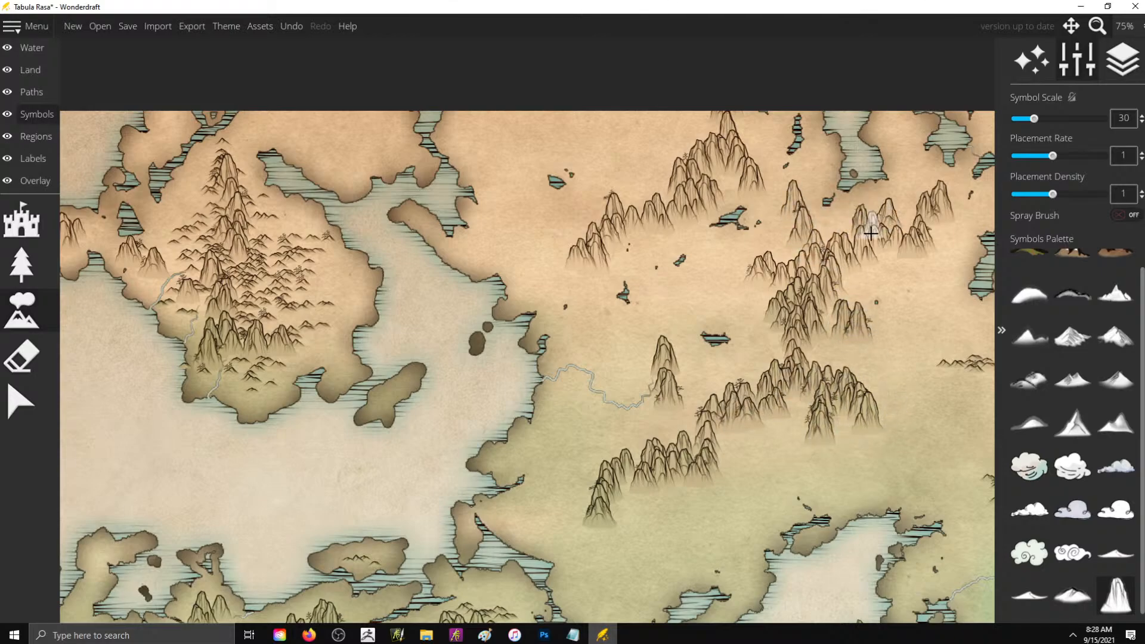
- Add low hill symbols at scale 30 along the foothills of all the new northern mountain ranges
left_click(1028, 594)
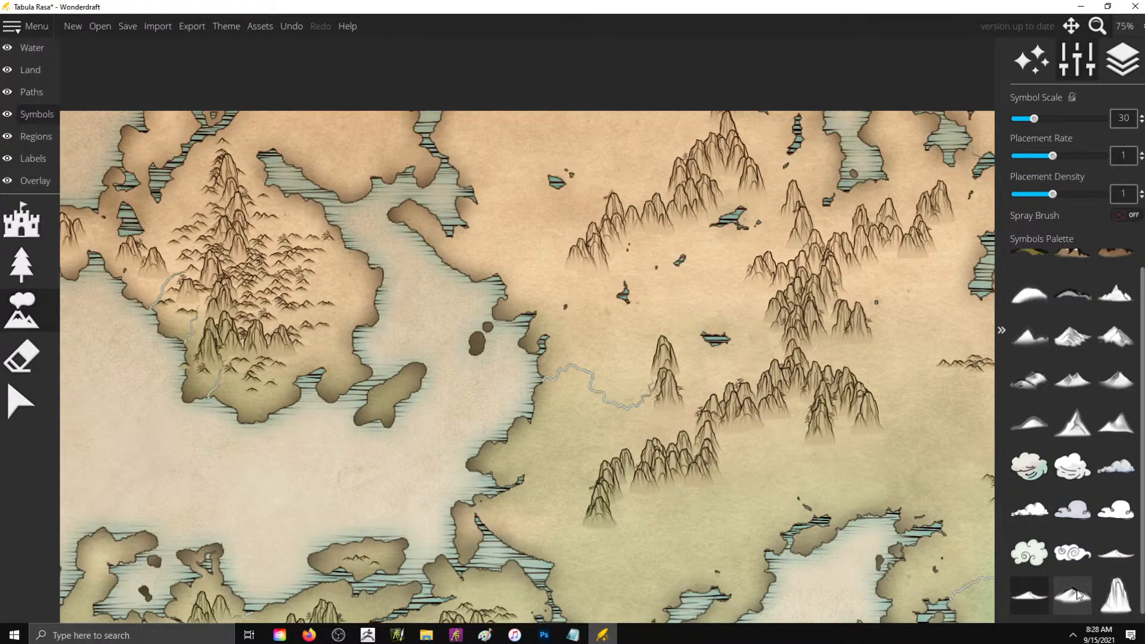
left_click(1076, 593)
mouse_move(723, 419)
left_mouse_down()
mouse_move(893, 433)
mouse_move(833, 395)
left_mouse_up()
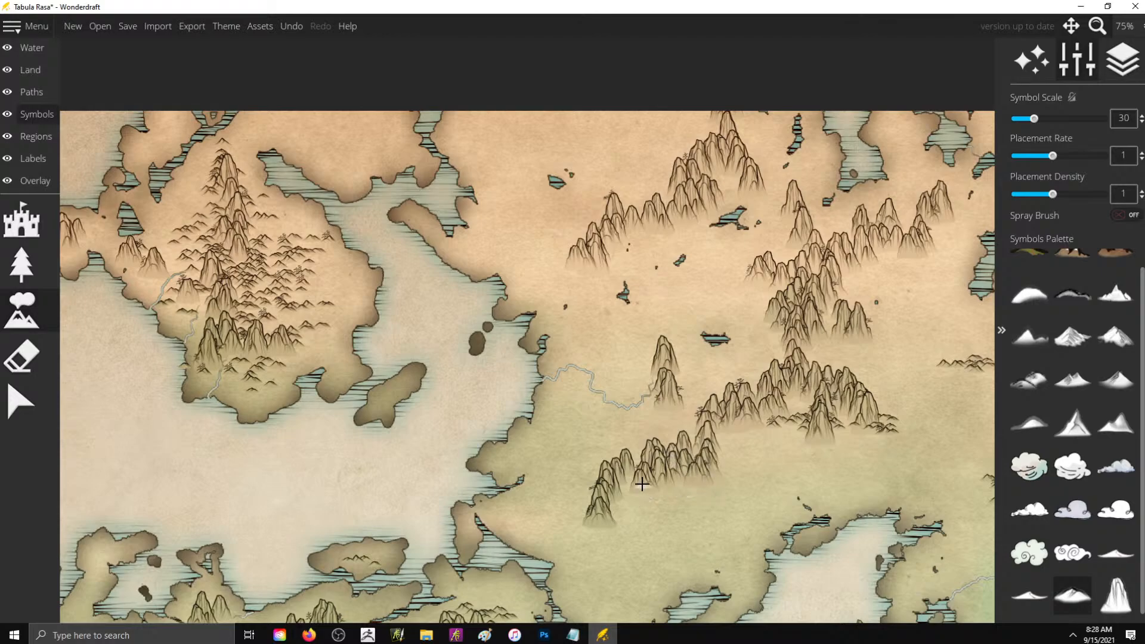
mouse_move(581, 504)
left_mouse_down()
mouse_move(548, 525)
mouse_move(595, 545)
mouse_move(624, 495)
mouse_move(724, 483)
mouse_move(695, 473)
mouse_move(734, 429)
mouse_move(766, 425)
mouse_move(743, 428)
mouse_move(746, 446)
mouse_move(670, 493)
mouse_move(691, 491)
mouse_move(676, 520)
mouse_move(691, 537)
mouse_move(712, 524)
mouse_move(701, 495)
mouse_move(718, 484)
mouse_move(729, 499)
mouse_move(860, 423)
mouse_move(772, 426)
mouse_move(770, 438)
mouse_move(790, 449)
mouse_move(877, 427)
mouse_move(874, 385)
mouse_move(789, 404)
mouse_move(810, 399)
mouse_move(851, 345)
mouse_move(903, 331)
mouse_move(794, 298)
mouse_move(864, 270)
mouse_move(837, 300)
mouse_move(867, 299)
mouse_move(755, 296)
mouse_move(742, 270)
mouse_move(703, 278)
mouse_move(776, 299)
mouse_move(789, 346)
mouse_move(710, 427)
mouse_move(742, 278)
mouse_move(595, 270)
mouse_move(546, 253)
mouse_move(578, 248)
mouse_move(589, 262)
mouse_move(625, 238)
mouse_move(665, 235)
mouse_move(682, 222)
mouse_move(670, 183)
mouse_move(726, 166)
mouse_move(747, 162)
mouse_move(744, 184)
mouse_move(787, 184)
mouse_move(730, 153)
mouse_move(746, 132)
mouse_move(882, 263)
mouse_move(889, 229)
mouse_move(930, 256)
mouse_move(967, 210)
mouse_move(943, 196)
mouse_move(891, 215)
mouse_move(891, 120)
mouse_move(892, 146)
mouse_move(935, 200)
left_mouse_up()
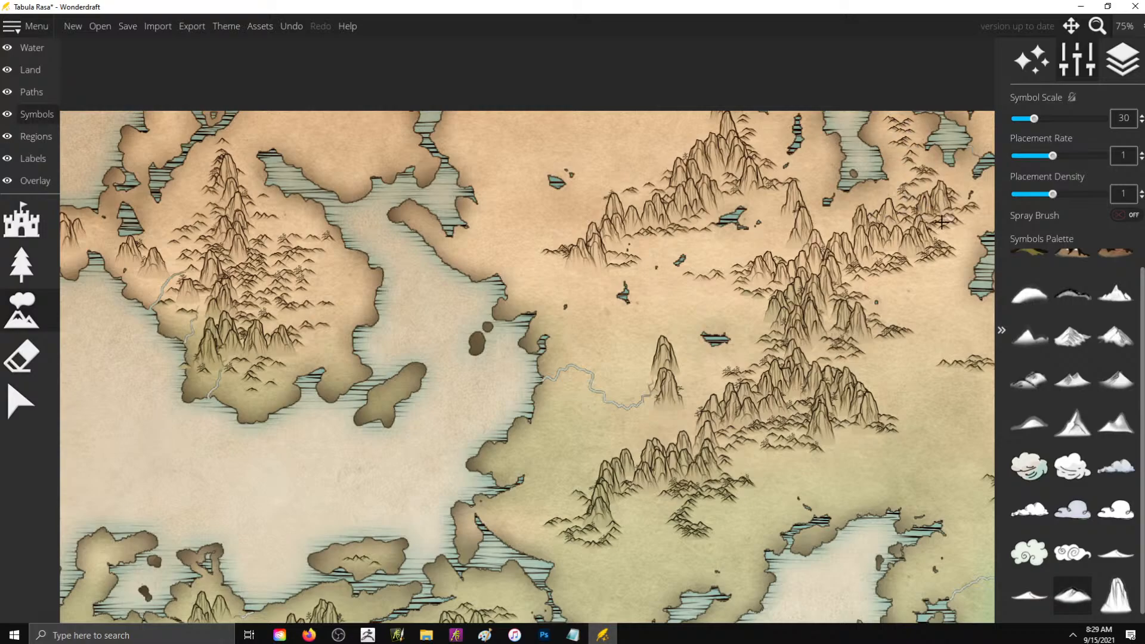
- Draw width-4 rivers from the new northern ranges through the small lakes and west to the large bay
scroll(604, 267, "down", 2)
scroll(494, 341, "up", 2)
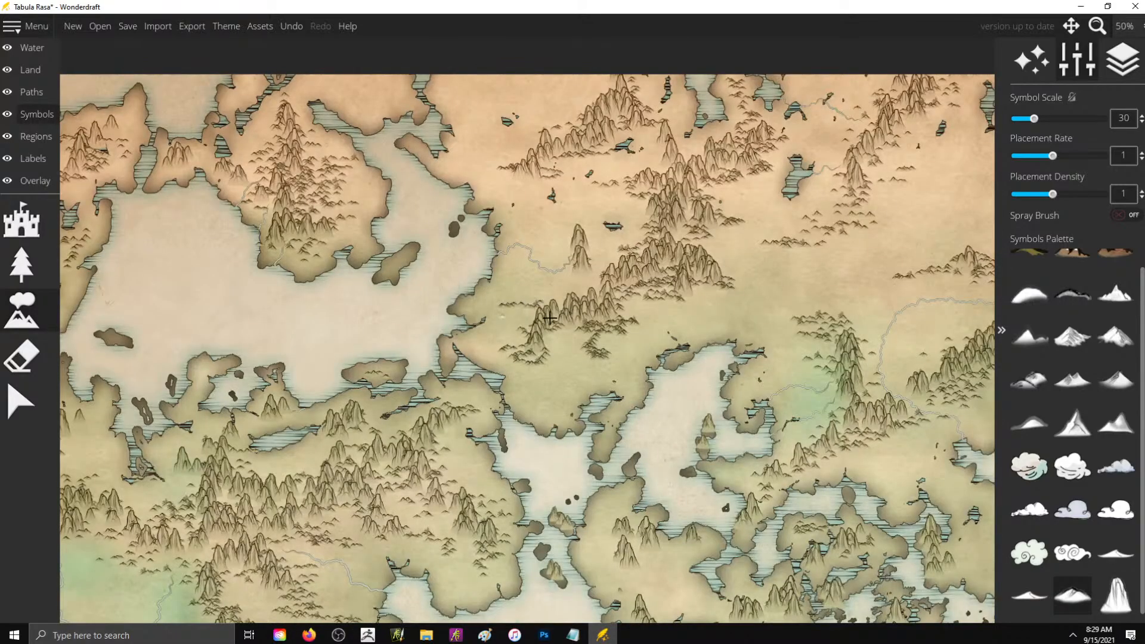
scroll(785, 233, "down", 2)
scroll(768, 226, "up", 1)
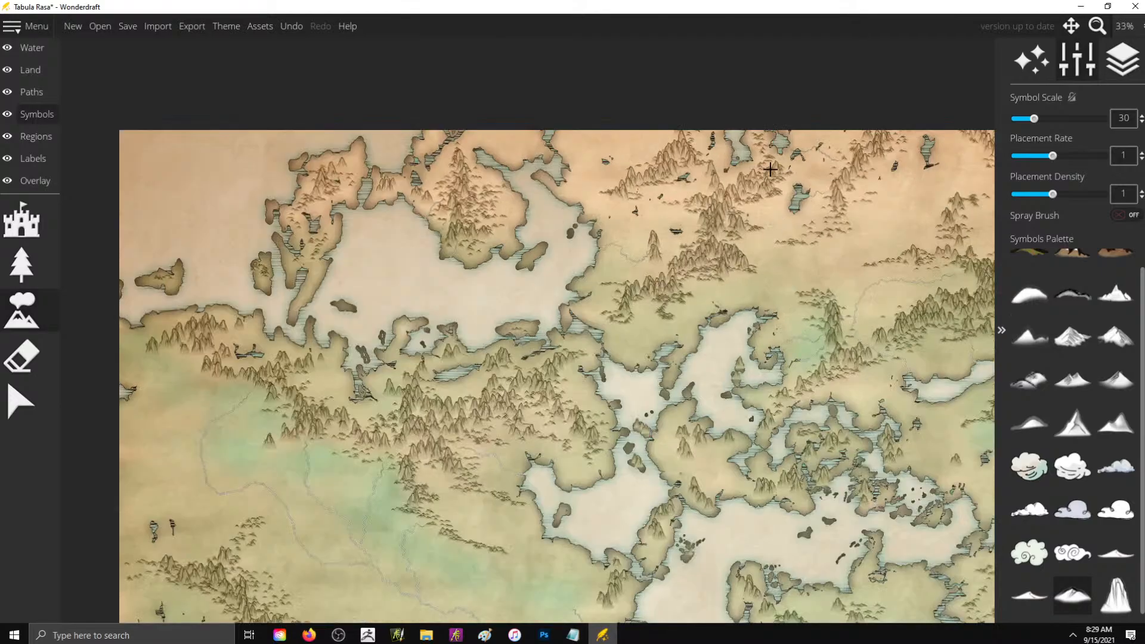
left_click(29, 55)
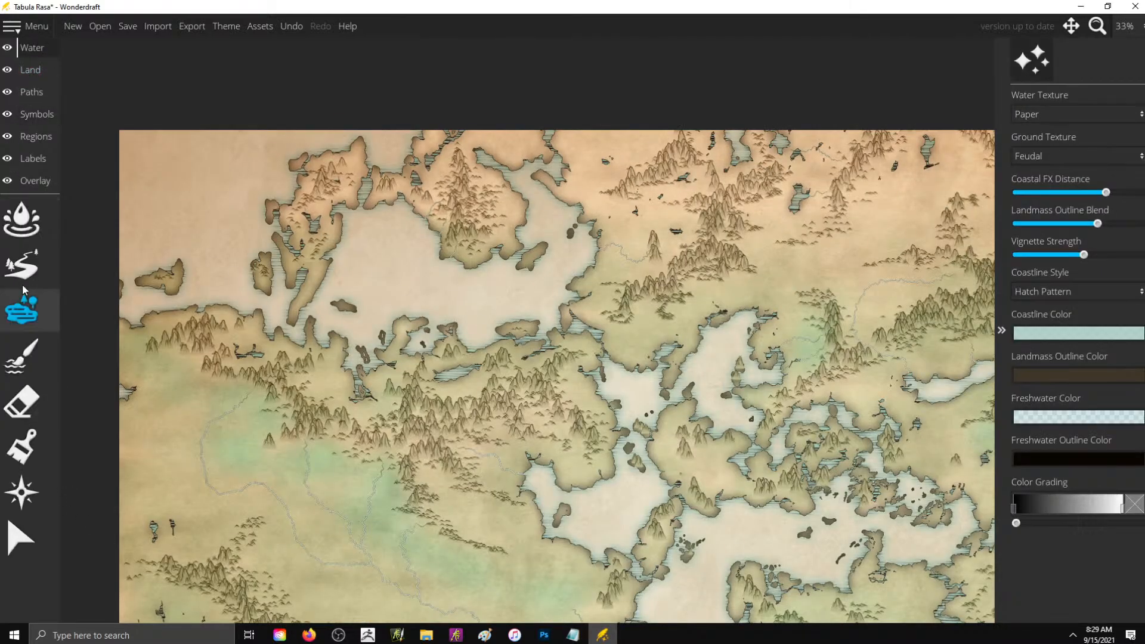
left_click(21, 264)
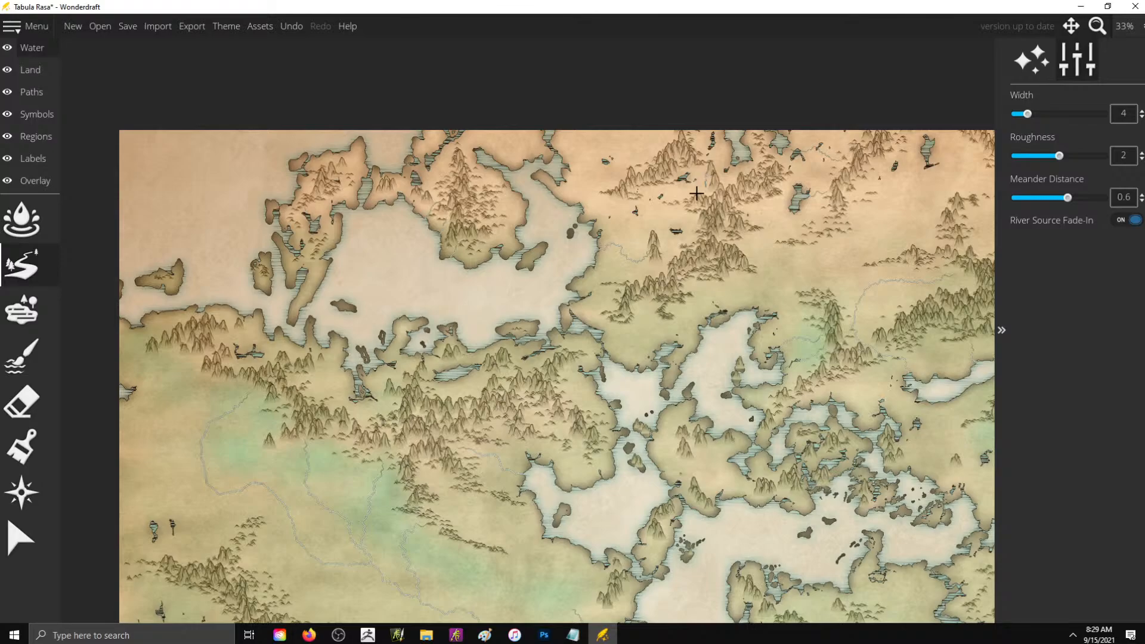
left_click_drag(697, 193, 659, 196)
left_click_drag(656, 220, 635, 212)
scroll(692, 160, "up", 3)
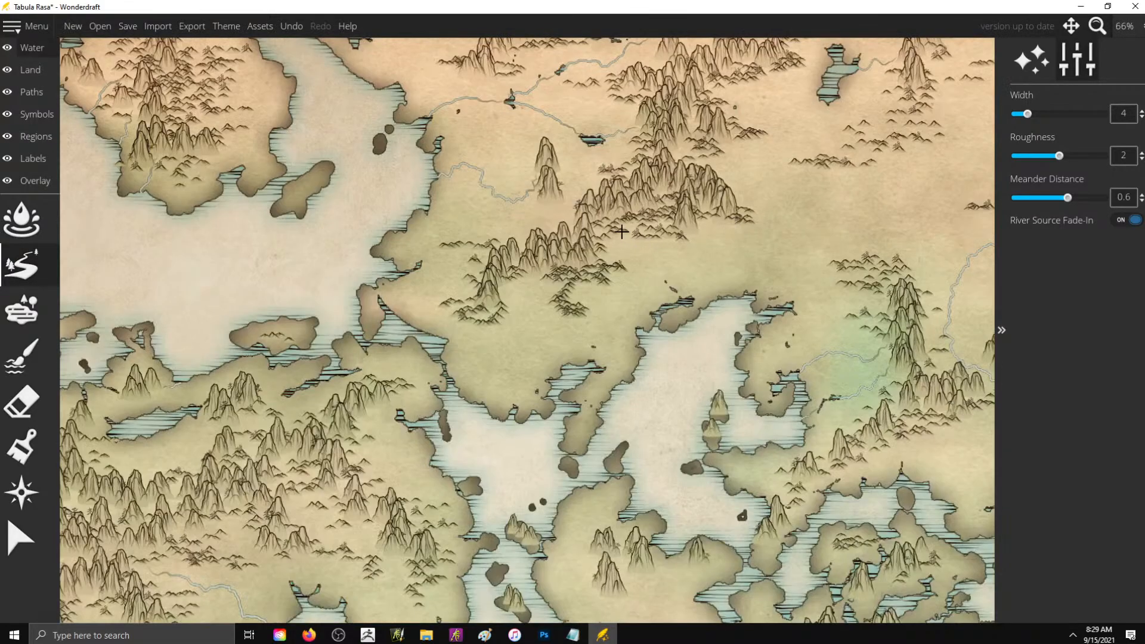
- Draw width-4 rivers from the southern edge of the new ranges south to the nearby bays, plus one west to the coast
mouse_move(621, 232)
left_mouse_down()
mouse_move(627, 257)
mouse_move(676, 292)
left_mouse_up()
mouse_move(703, 214)
left_mouse_down()
mouse_move(733, 247)
mouse_move(723, 298)
left_mouse_up()
mouse_move(533, 279)
left_mouse_down()
mouse_move(518, 295)
mouse_move(526, 362)
mouse_move(554, 379)
left_mouse_up()
mouse_move(473, 285)
left_mouse_down()
mouse_move(448, 260)
mouse_move(417, 261)
mouse_move(443, 257)
mouse_move(418, 263)
left_mouse_up()
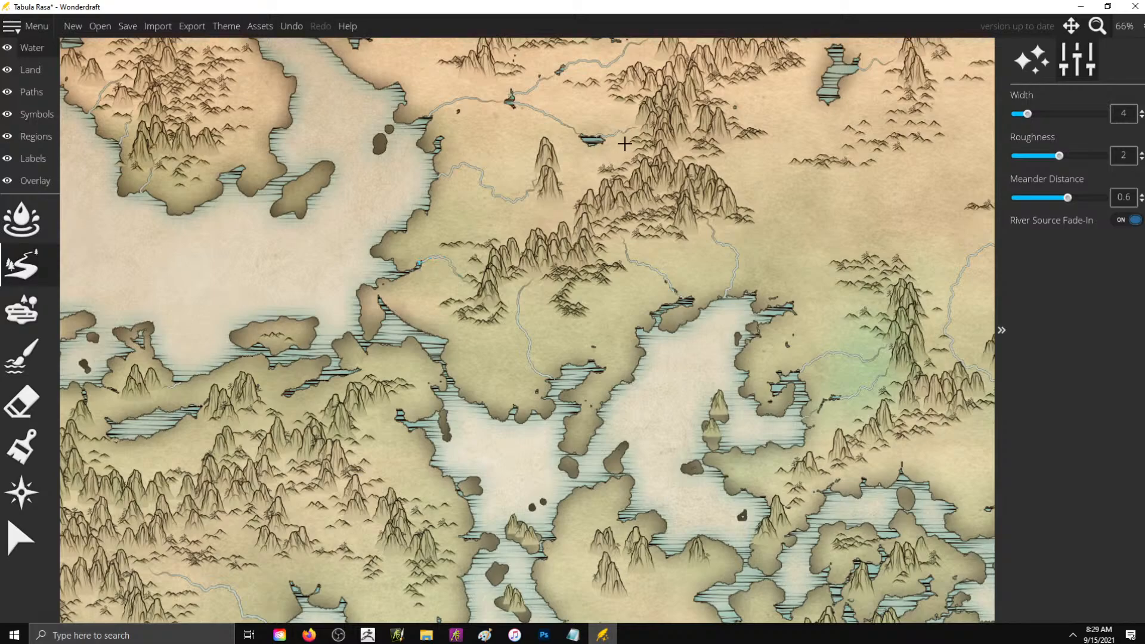
scroll(655, 169, "down", 3)
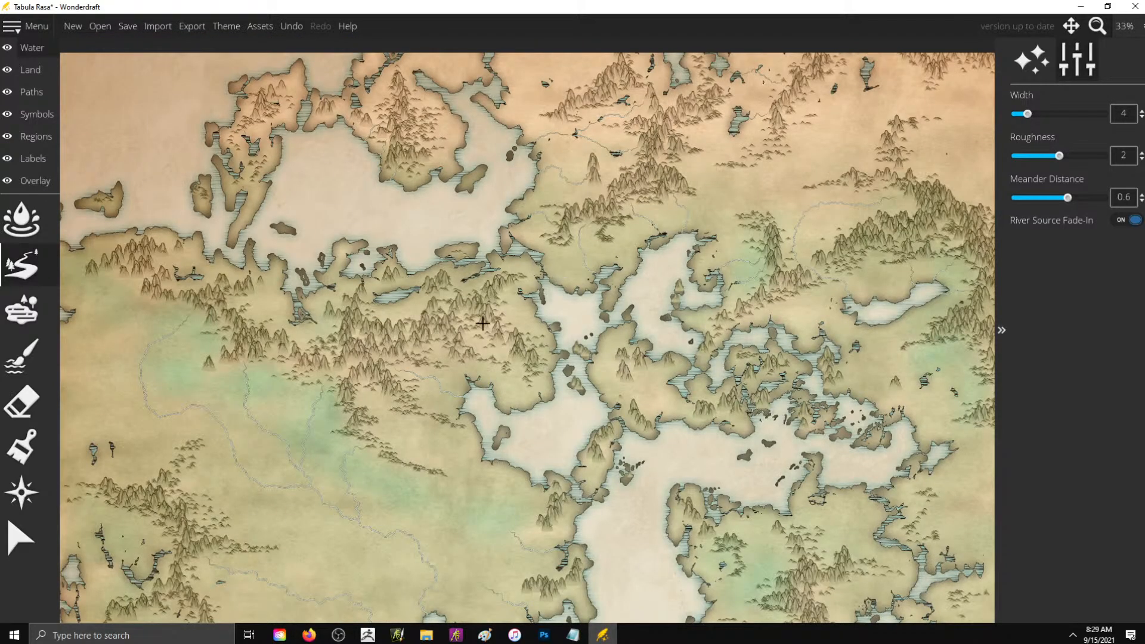
- Draw short width-4 rivers from the mountains on both sides of the central strait to its shores
scroll(483, 323, "up", 3)
left_click_drag(514, 295, 603, 303)
scroll(746, 368, "down", 1)
left_click_drag(746, 367, 722, 402)
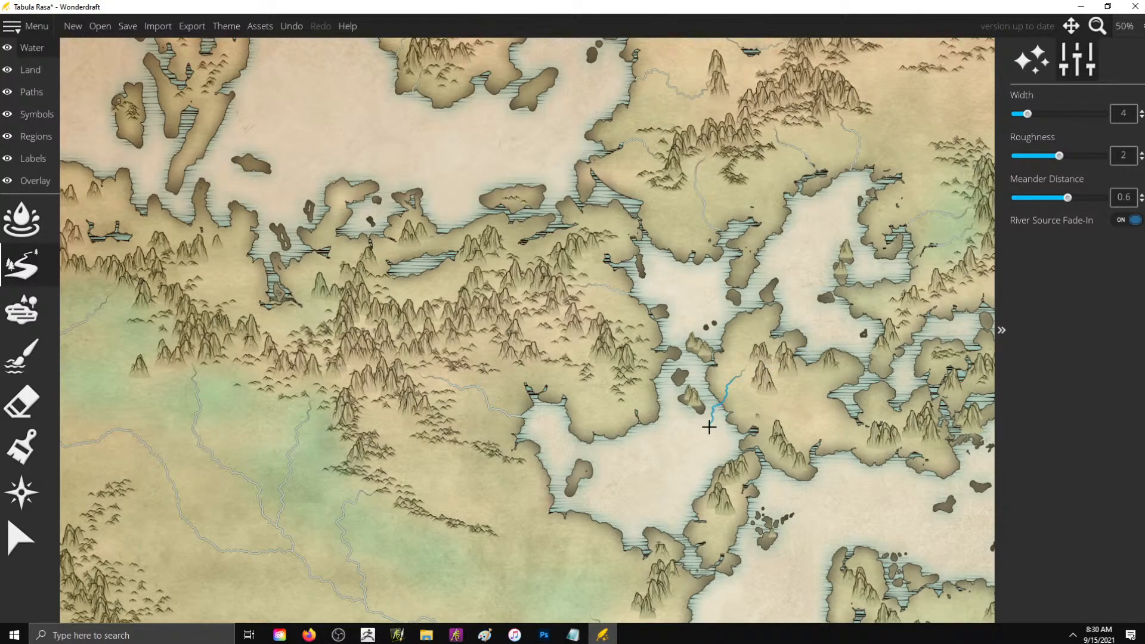
left_click_drag(749, 351, 709, 339)
scroll(542, 235, "down", 3)
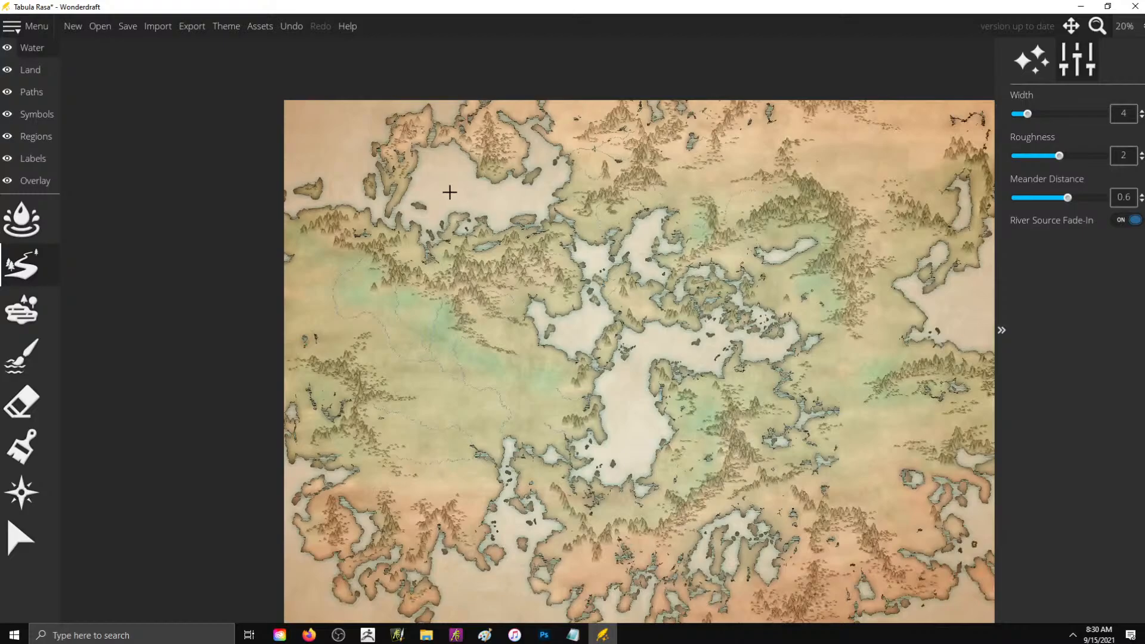
- Draw a width-4 river from the eastern range west into the small lake and on south to the inland sea
scroll(898, 360, "up", 2)
scroll(557, 122, "up", 2)
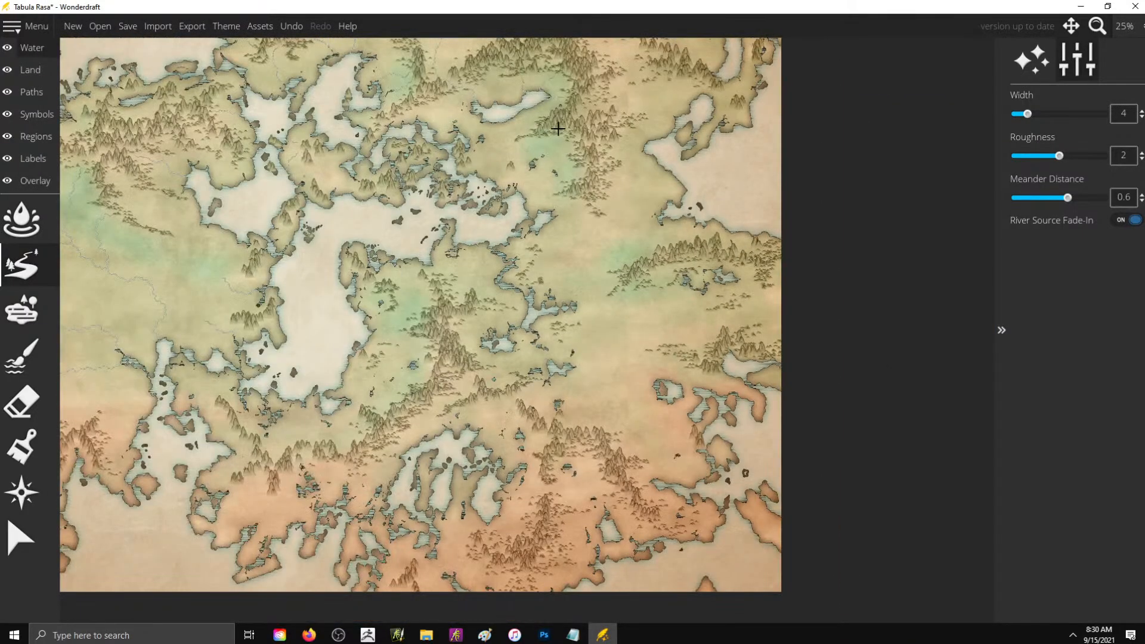
scroll(564, 143, "up", 1)
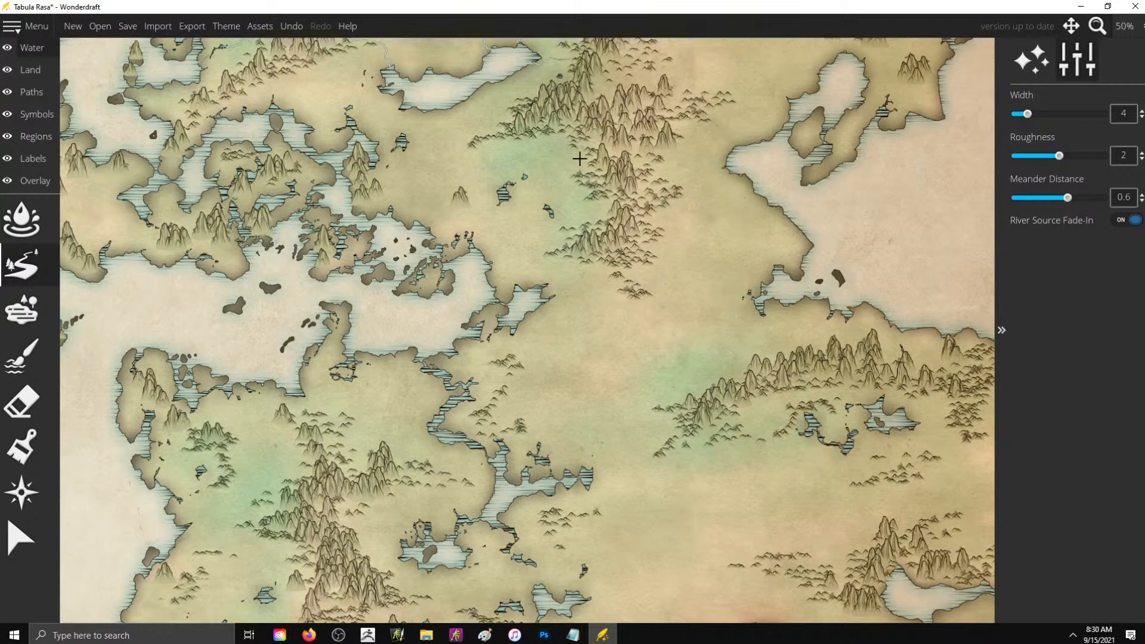
left_click_drag(579, 158, 511, 181)
mouse_move(503, 203)
left_mouse_down()
mouse_move(501, 238)
mouse_move(473, 266)
left_mouse_up()
- Draw two width-4 rivers from the eastern range's southern end into the narrow inlet, and river links between the range and two small lakes
left_click_drag(564, 256, 527, 297)
left_click_drag(588, 267, 545, 300)
left_click_drag(581, 187, 549, 206)
left_click(505, 193)
left_click_drag(504, 200, 504, 199)
- Switch to Firefox
left_click(310, 635)
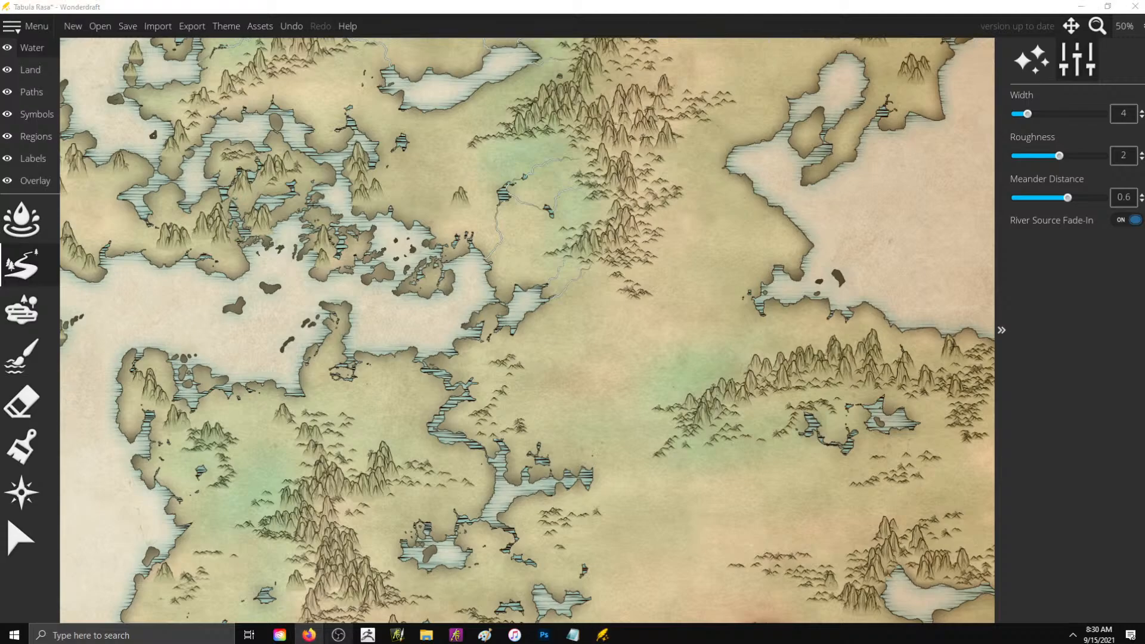
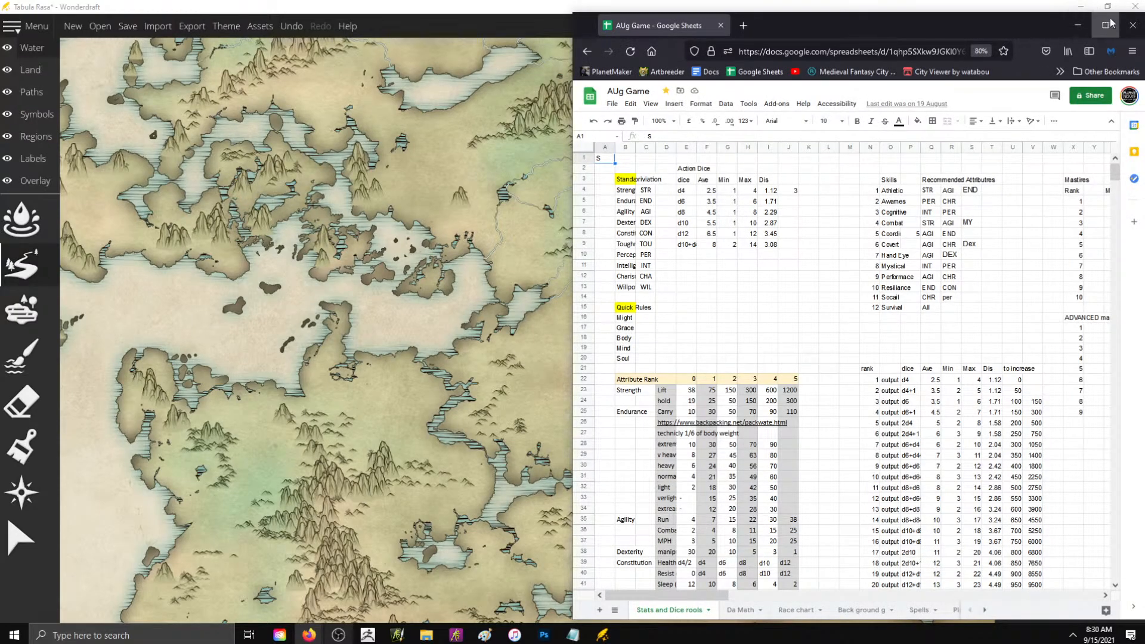
- Look through the AUg Game spreadsheet's sheets, from Stats and Dice rools through the background, adventure and magic item tables to Wells / Kerns
left_click(1105, 22)
scroll(782, 173, "down", 2)
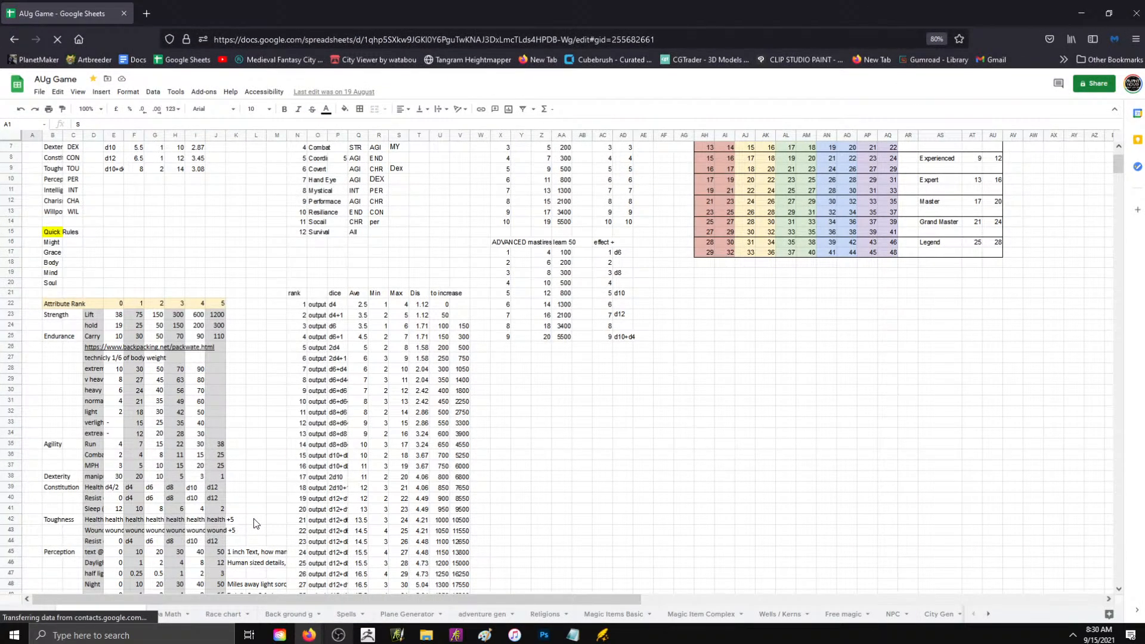
left_click(222, 615)
left_click(287, 614)
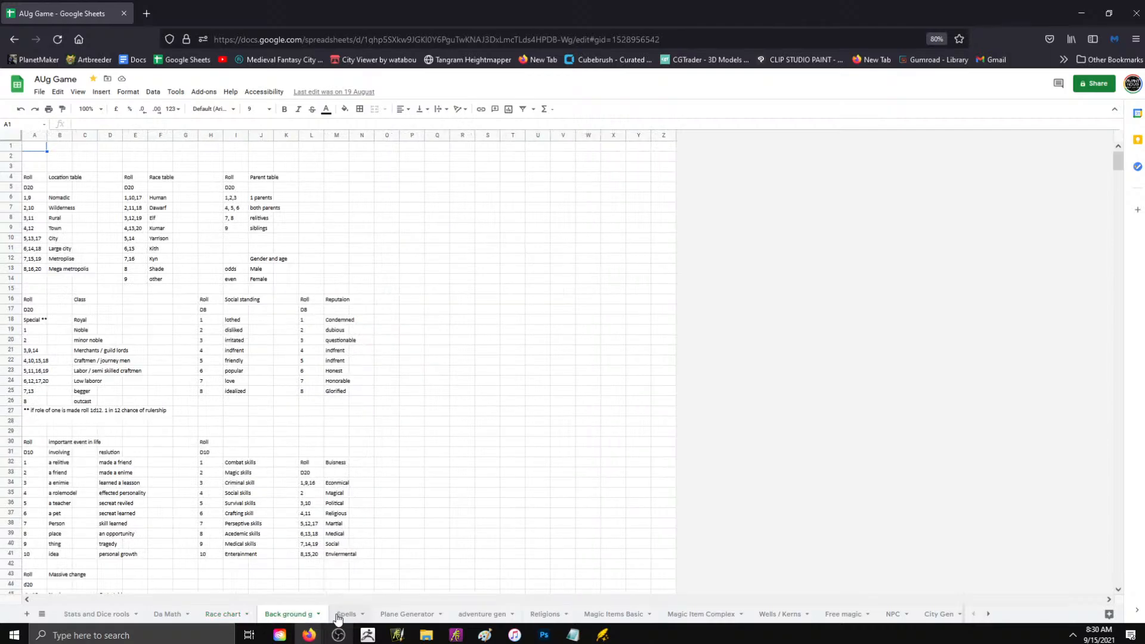
left_click(344, 615)
left_click(392, 614)
left_click(482, 614)
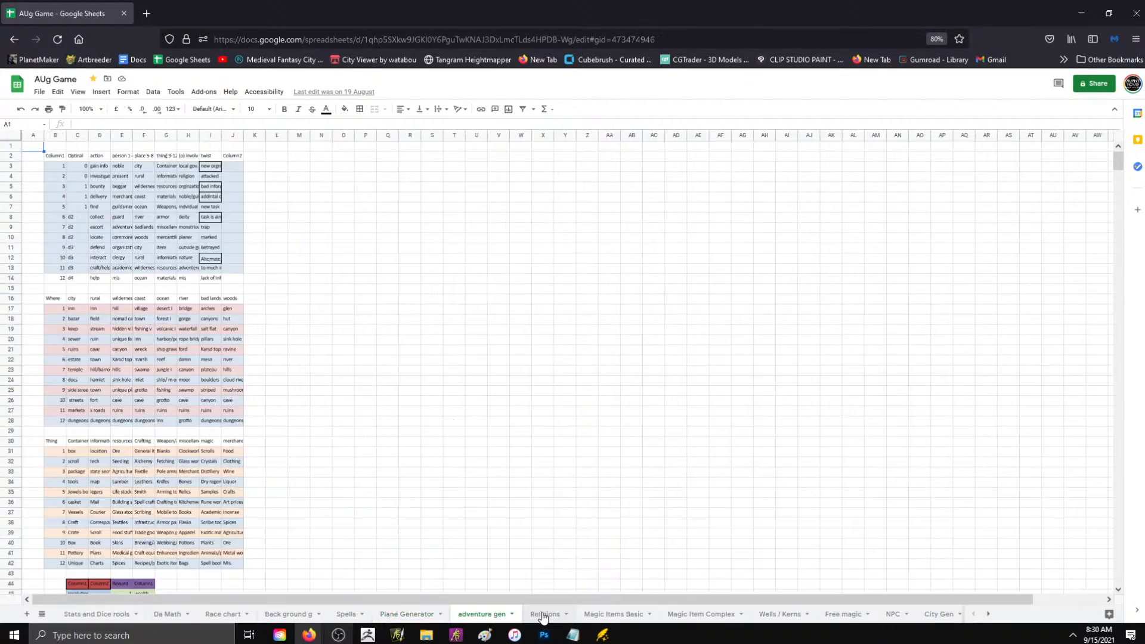
left_click(546, 614)
left_click(614, 614)
left_click(701, 614)
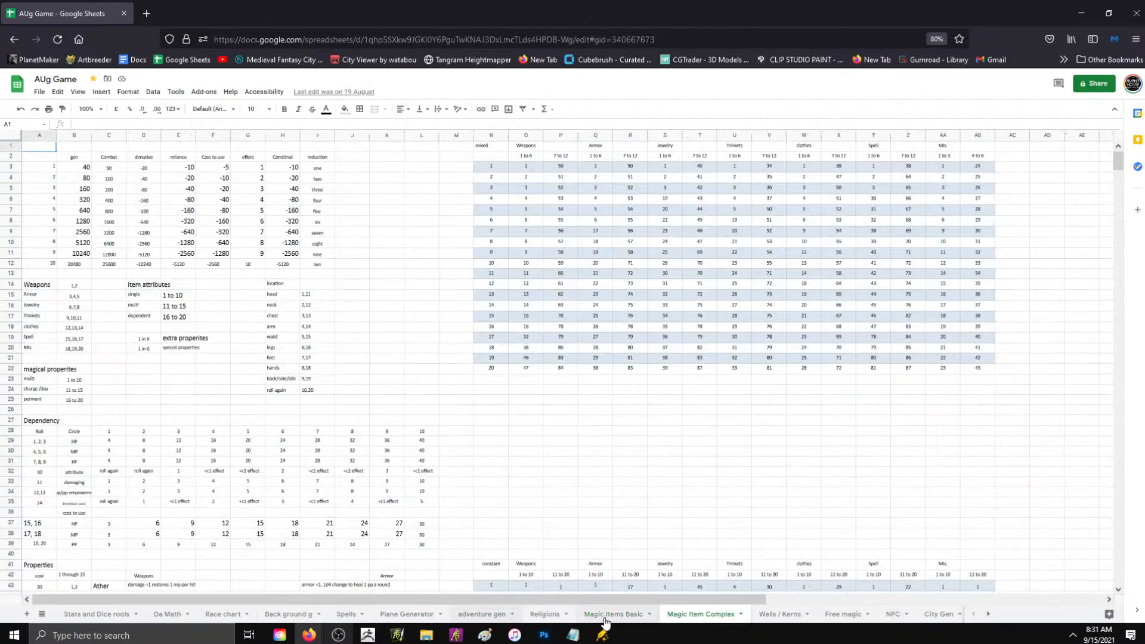
left_click(782, 614)
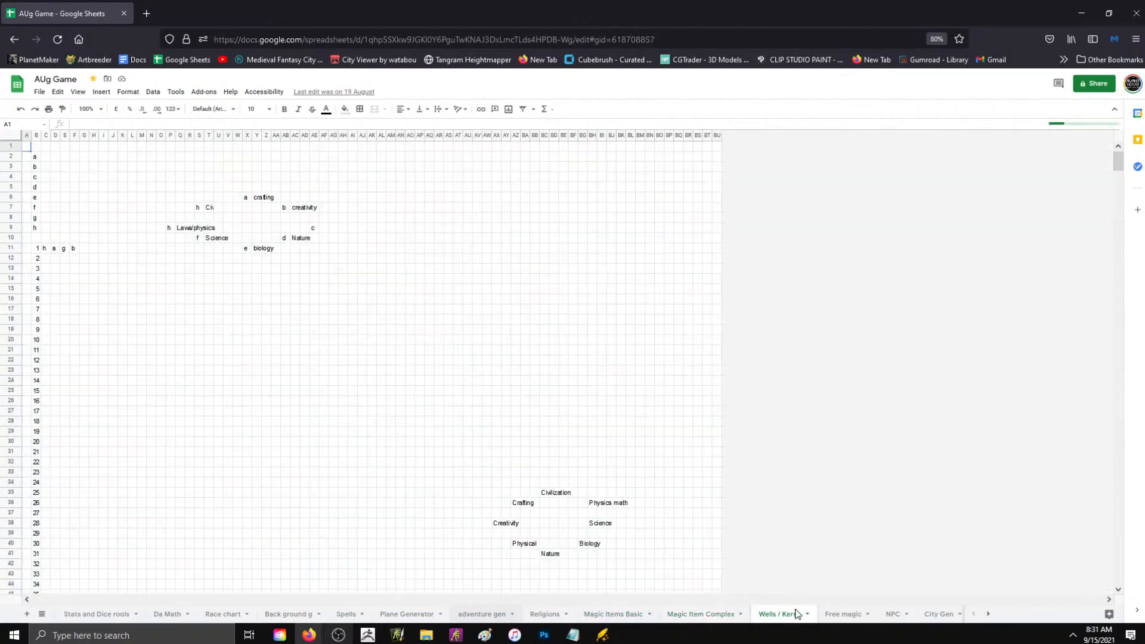
- Examine the Stats and Dice rools and Da Math sheets, then switch back to Wonderdraft
left_click(179, 614)
left_click(99, 617)
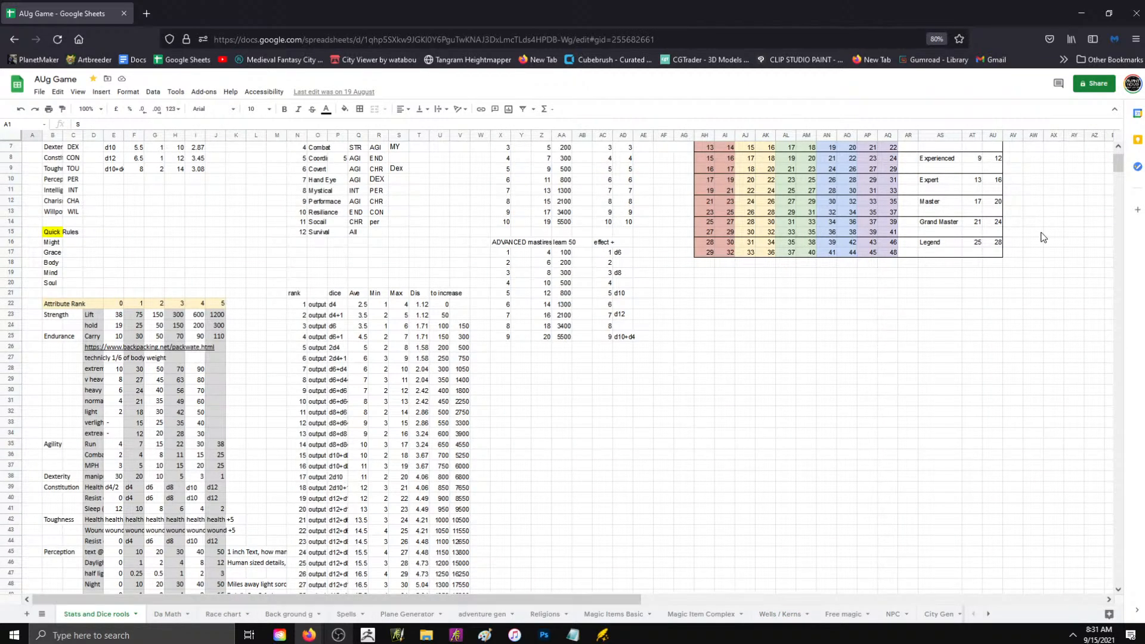
scroll(623, 398, "down", 10)
scroll(632, 385, "up", 10)
scroll(654, 357, "down", 2)
left_click(168, 614)
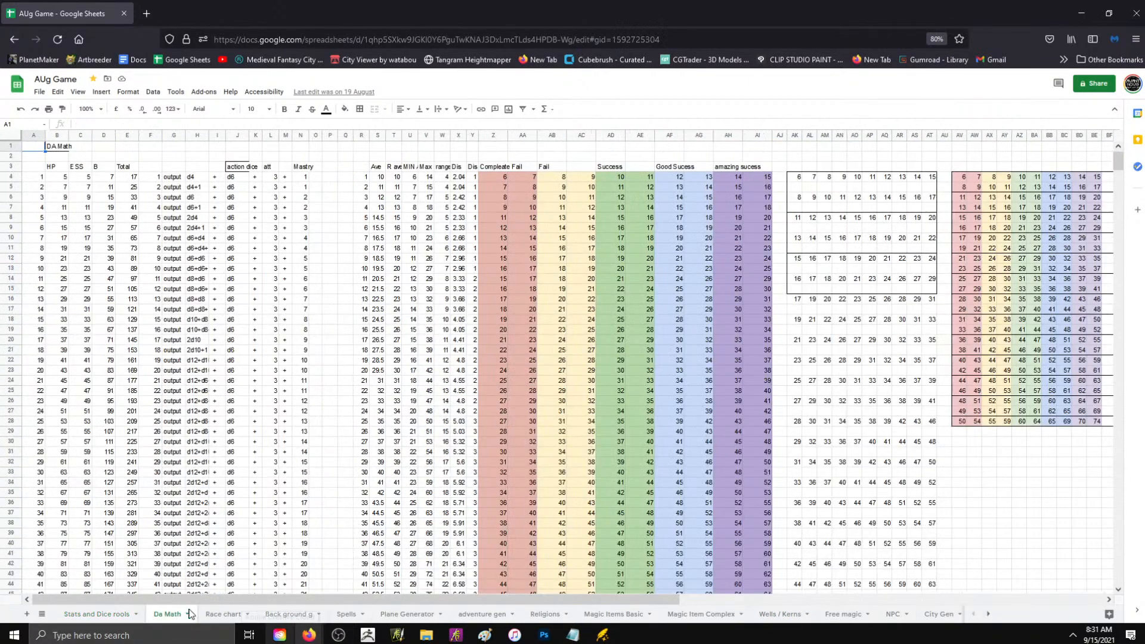
left_click(935, 614)
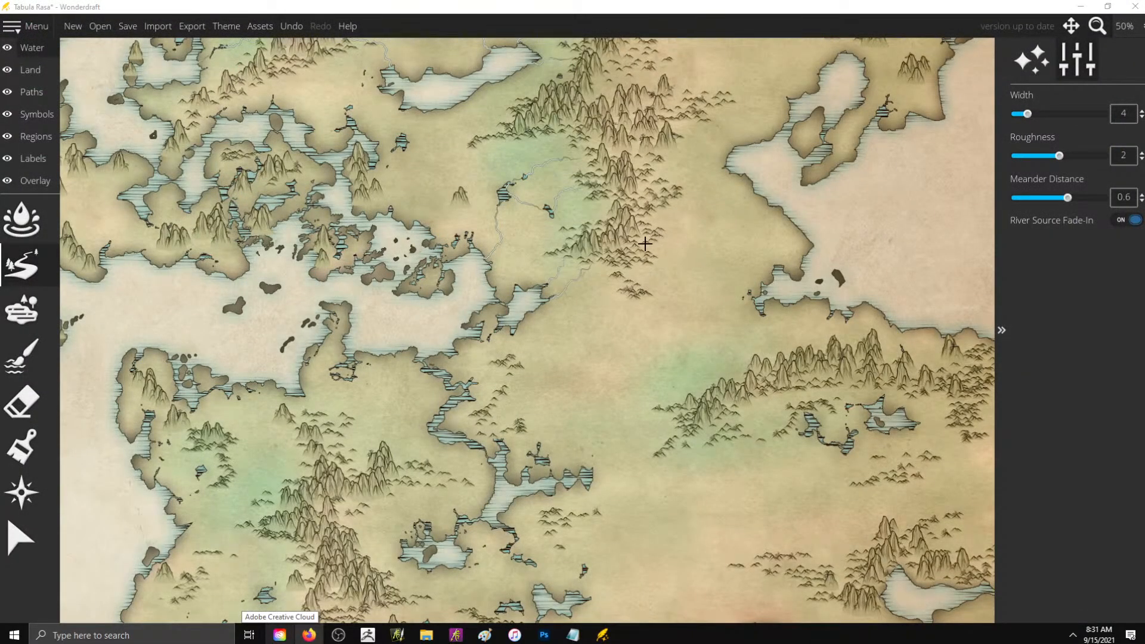
- Draw width-4 rivers from the eastern range to the eastern sea inlet and from the southeastern range west to the two inland-sea inlets
mouse_move(645, 243)
left_mouse_down()
mouse_move(694, 262)
mouse_move(701, 283)
mouse_move(764, 299)
left_mouse_up()
mouse_move(715, 393)
left_mouse_down()
mouse_move(657, 365)
mouse_move(573, 378)
mouse_move(511, 332)
left_mouse_up()
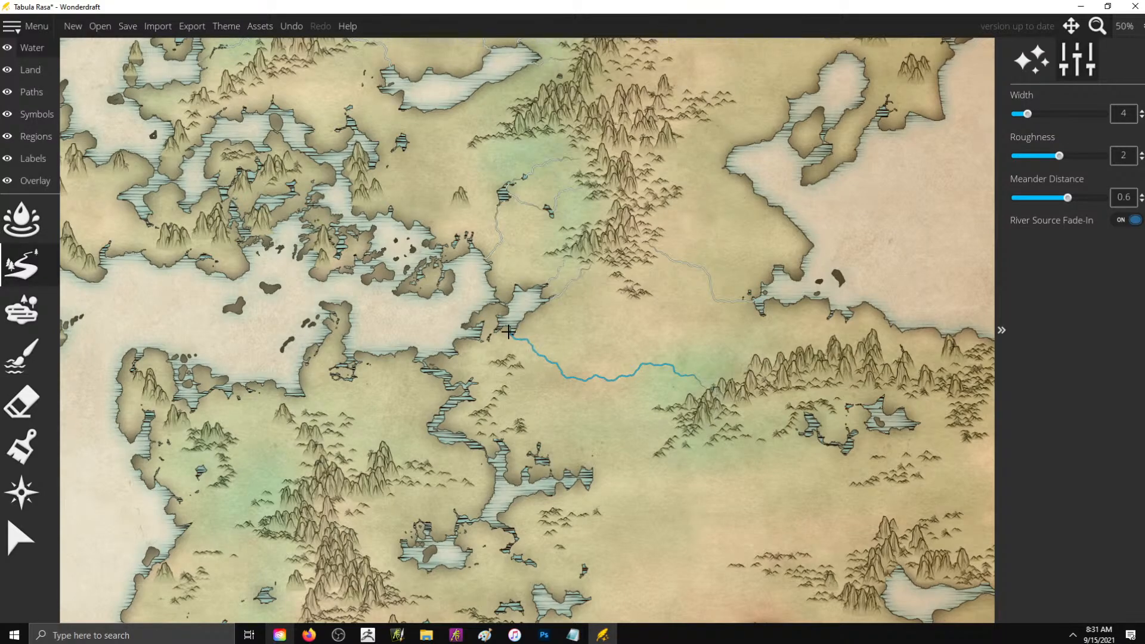
left_click_drag(667, 435, 582, 474)
- Draw a short width-4 river from the eastern range's western foothills to the southern shore of the long northern lake
scroll(701, 256, "down", 1)
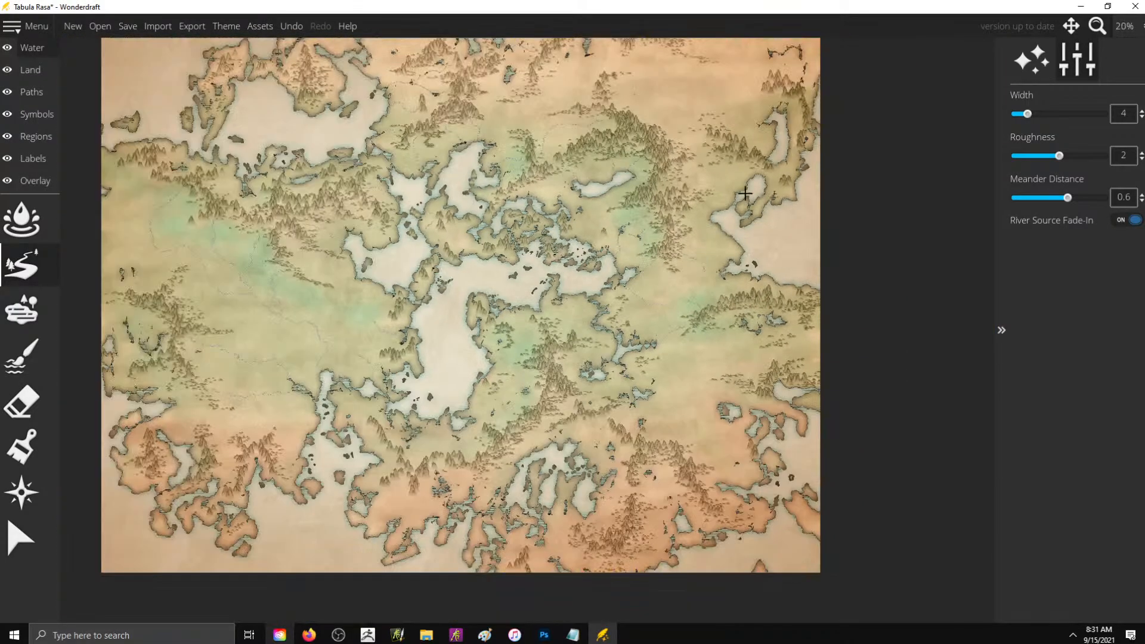
scroll(756, 114, "up", 1)
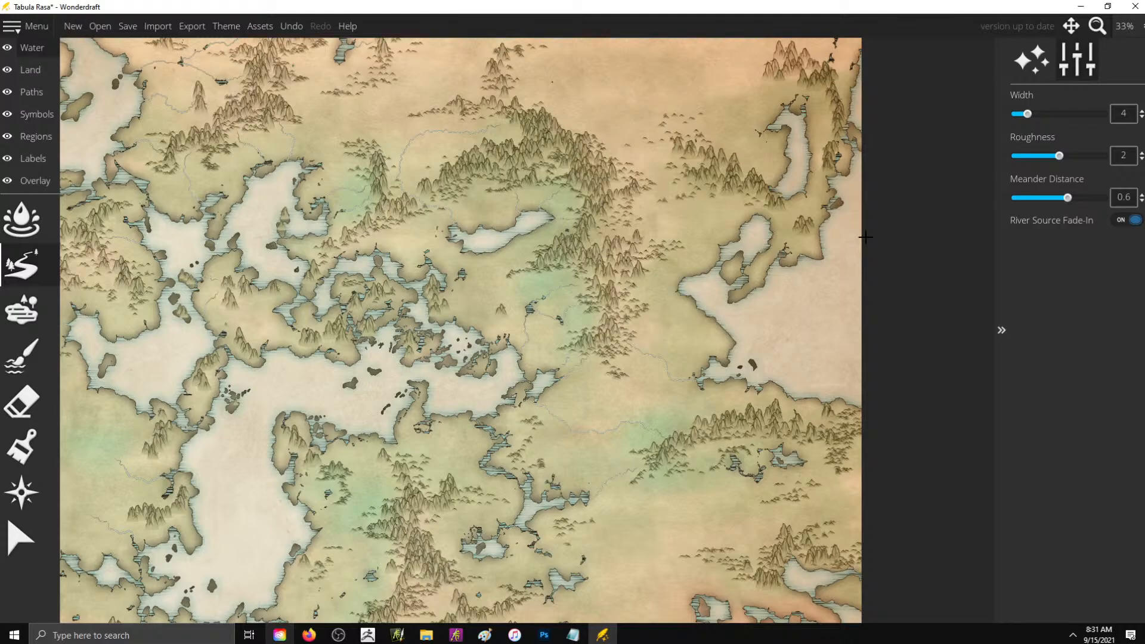
scroll(740, 250, "up", 2)
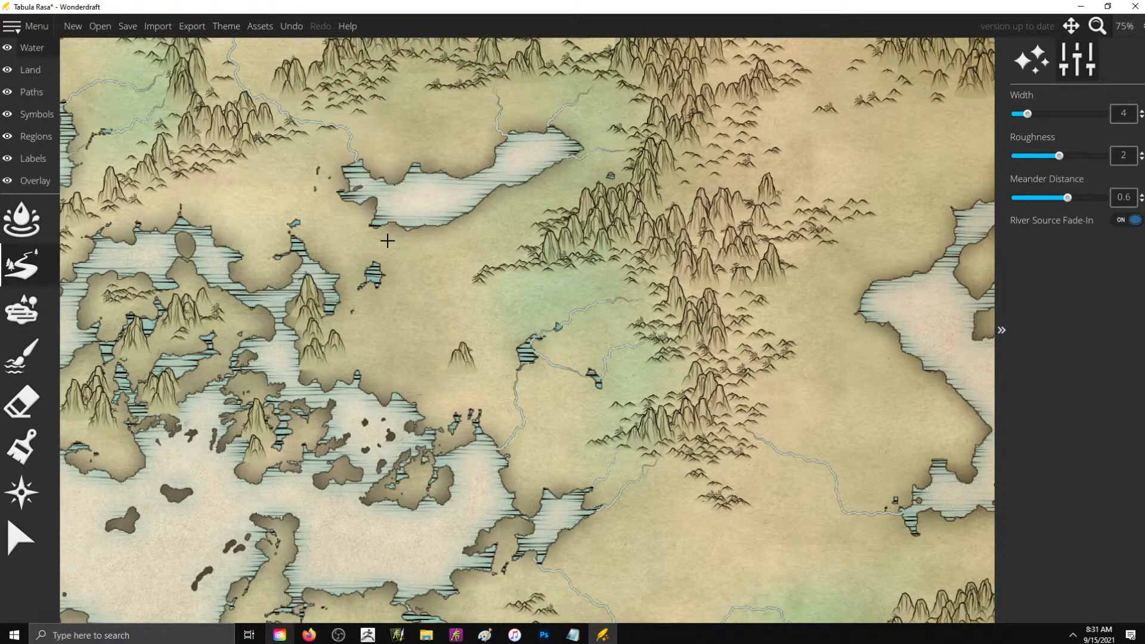
left_click_drag(519, 245, 445, 204)
- Draw three short width-4 rivers around the central archipelago, running from its mountains and eastern land to the nearest shores
scroll(564, 207, "down", 3)
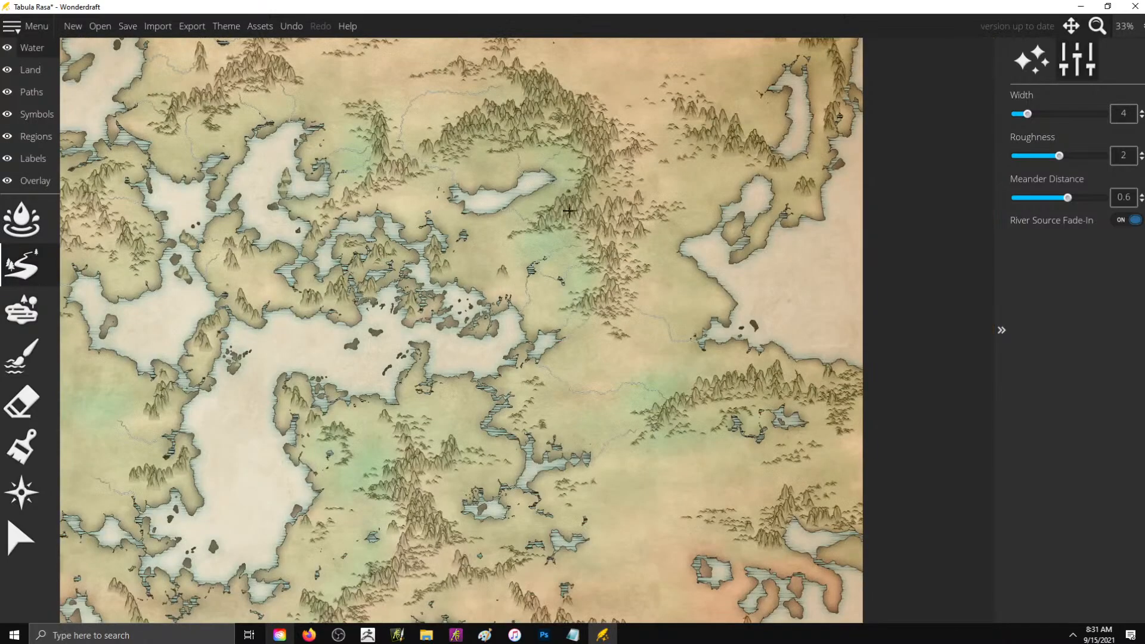
scroll(374, 235, "up", 3)
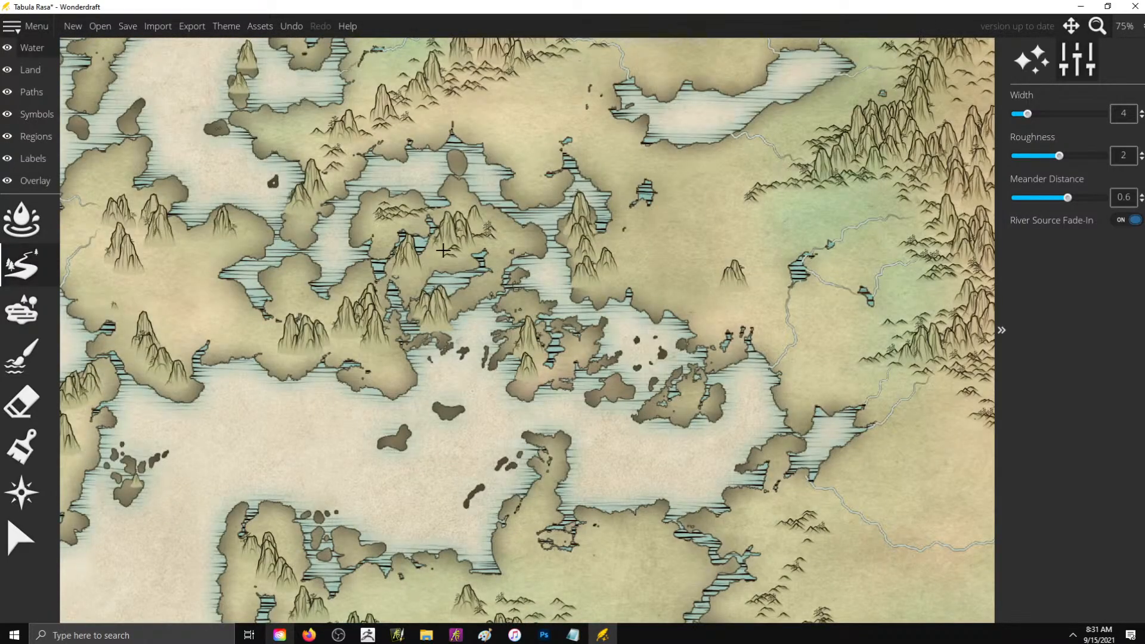
left_click_drag(451, 260, 446, 276)
left_click_drag(720, 285, 680, 317)
left_click_drag(345, 341, 321, 364)
scroll(603, 370, "down", 5)
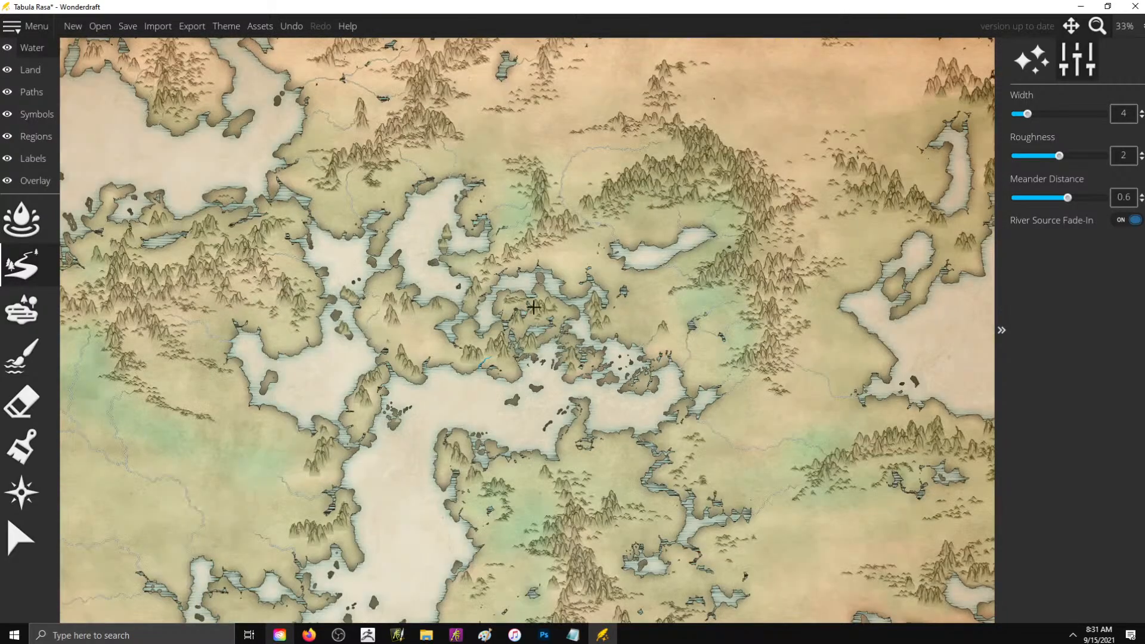
- Save the map to the Desktop as "to stream new map 9152021"
left_click(128, 27)
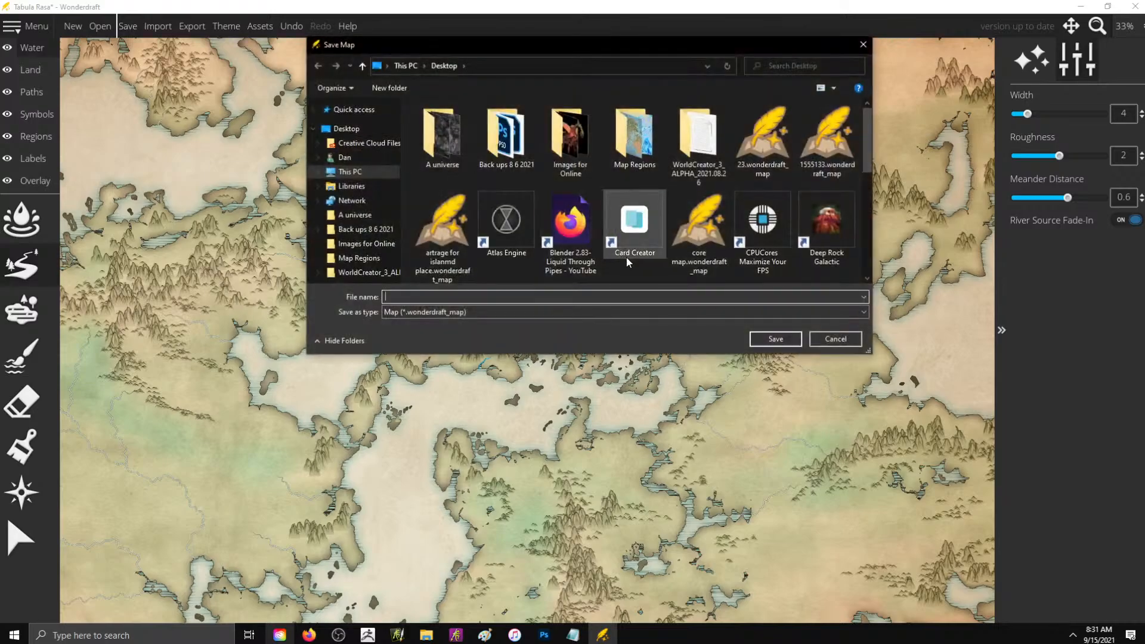
type("to s")
type("tream new map 9152021")
key("Return")
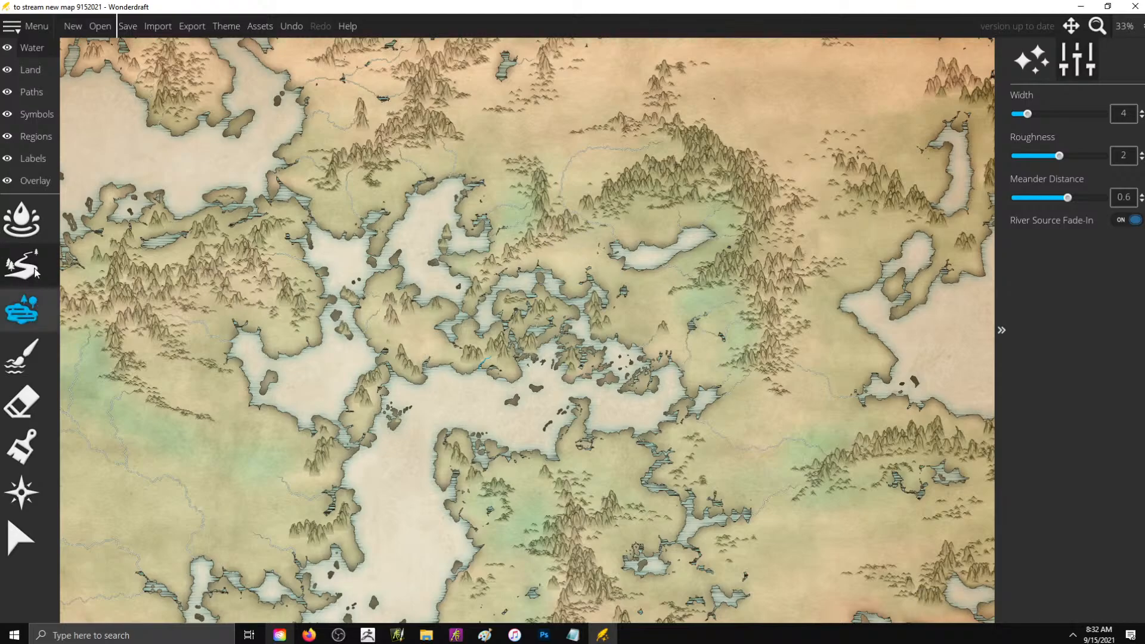
- Draw a short width-4 river just north of the central archipelago
left_click(21, 265)
left_click_drag(573, 260, 550, 272)
scroll(791, 225, "down", 1)
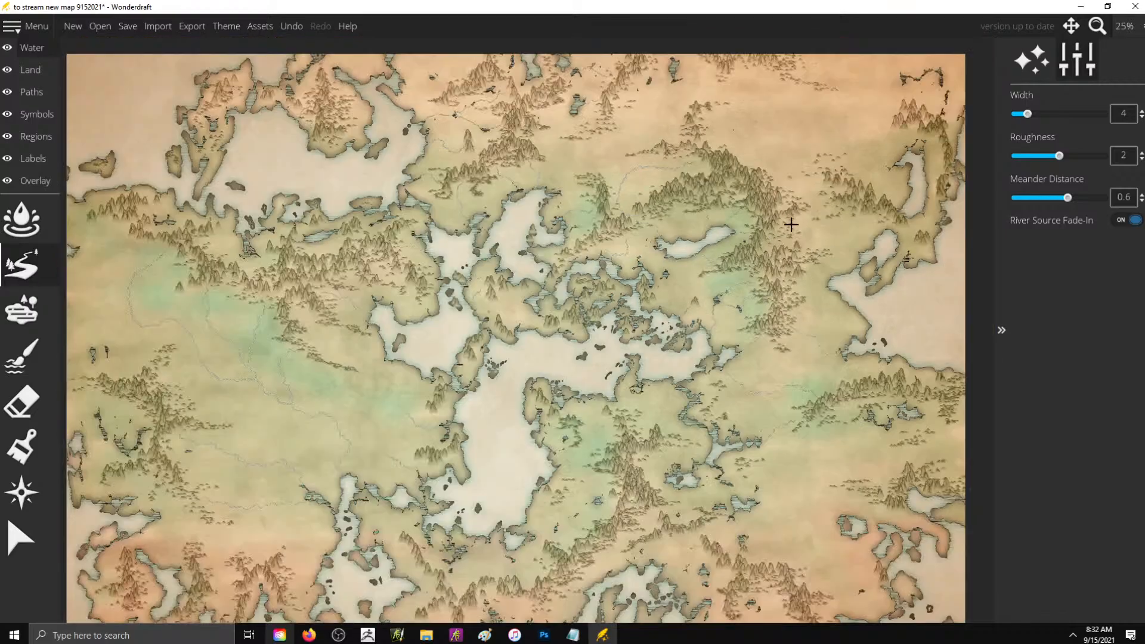
- Draw width-4 rivers from the range southeast of the inland sea to its eastern shore and southern bay, plus one into the small northern lake
scroll(596, 572, "up", 3)
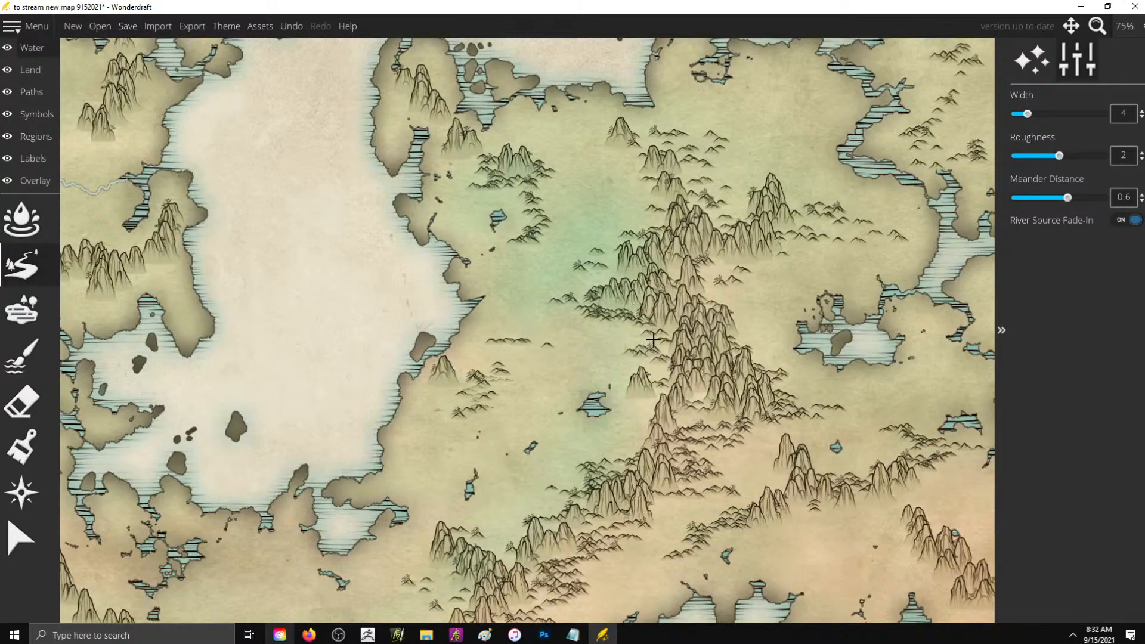
mouse_move(652, 344)
left_mouse_down()
mouse_move(578, 322)
mouse_move(514, 321)
mouse_move(488, 299)
left_mouse_up()
mouse_move(517, 192)
left_mouse_down()
mouse_move(496, 217)
mouse_move(512, 251)
mouse_move(496, 218)
left_mouse_up()
mouse_move(599, 458)
left_mouse_down()
mouse_move(529, 427)
mouse_move(371, 461)
mouse_move(498, 551)
mouse_move(511, 580)
mouse_move(454, 513)
mouse_move(355, 444)
left_mouse_up()
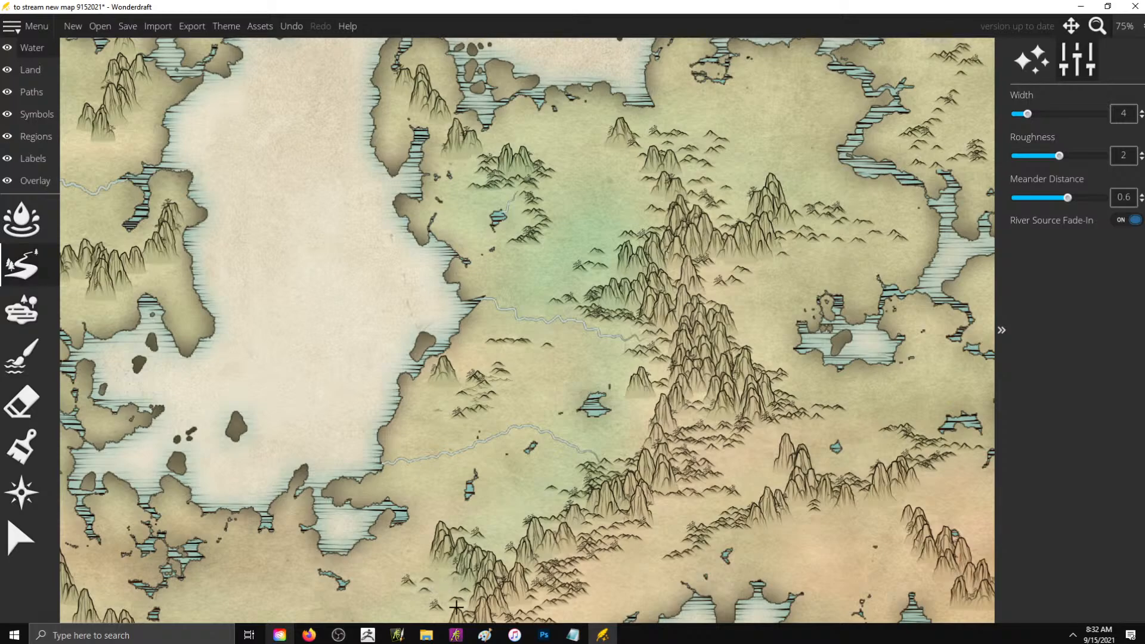
mouse_move(455, 608)
left_mouse_down()
mouse_move(406, 571)
mouse_move(336, 544)
left_mouse_up()
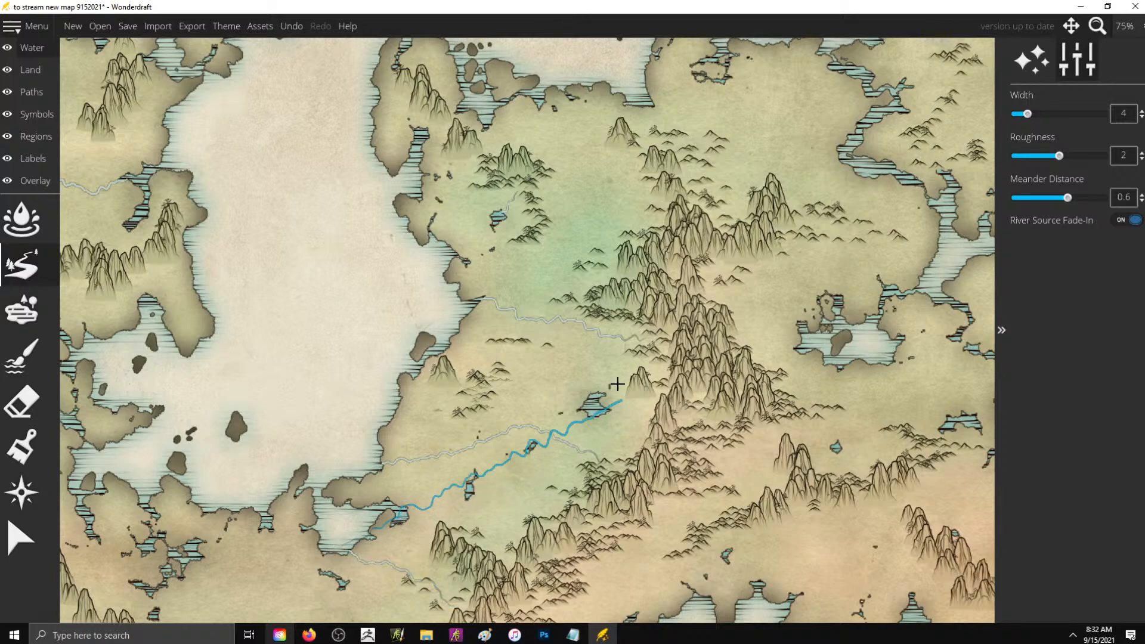
mouse_move(348, 379)
left_mouse_down()
mouse_move(347, 402)
mouse_move(309, 433)
left_mouse_up()
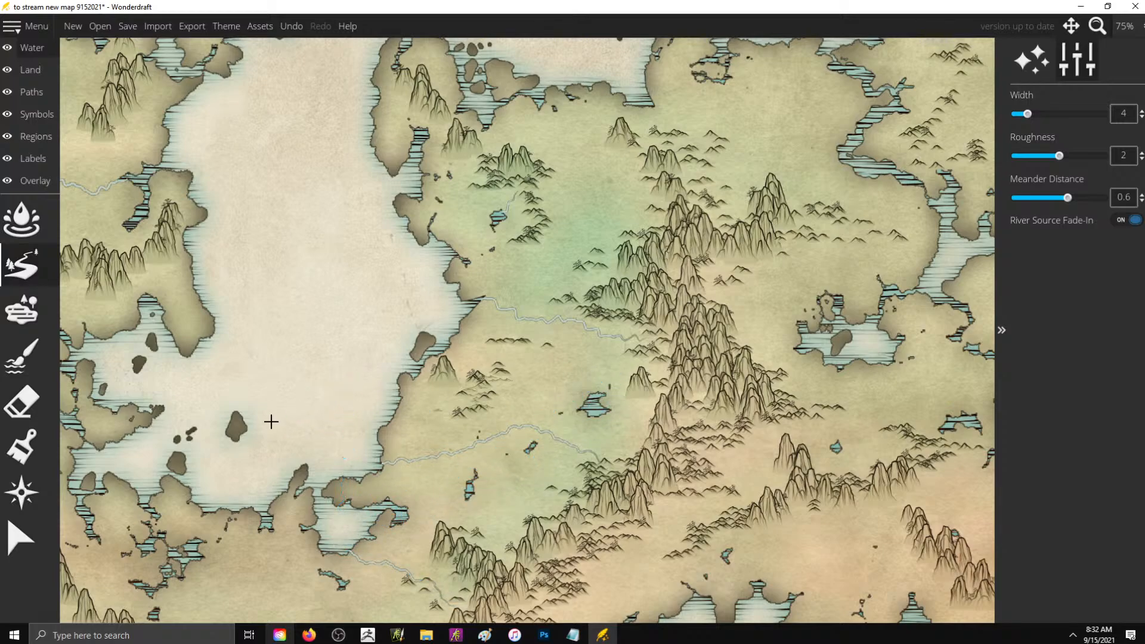
- Set the river width to 2 and draw short rivers linking the southeastern inlets and running from the central range to the nearby lake
scroll(373, 376, "down", 2)
scroll(737, 356, "down", 5)
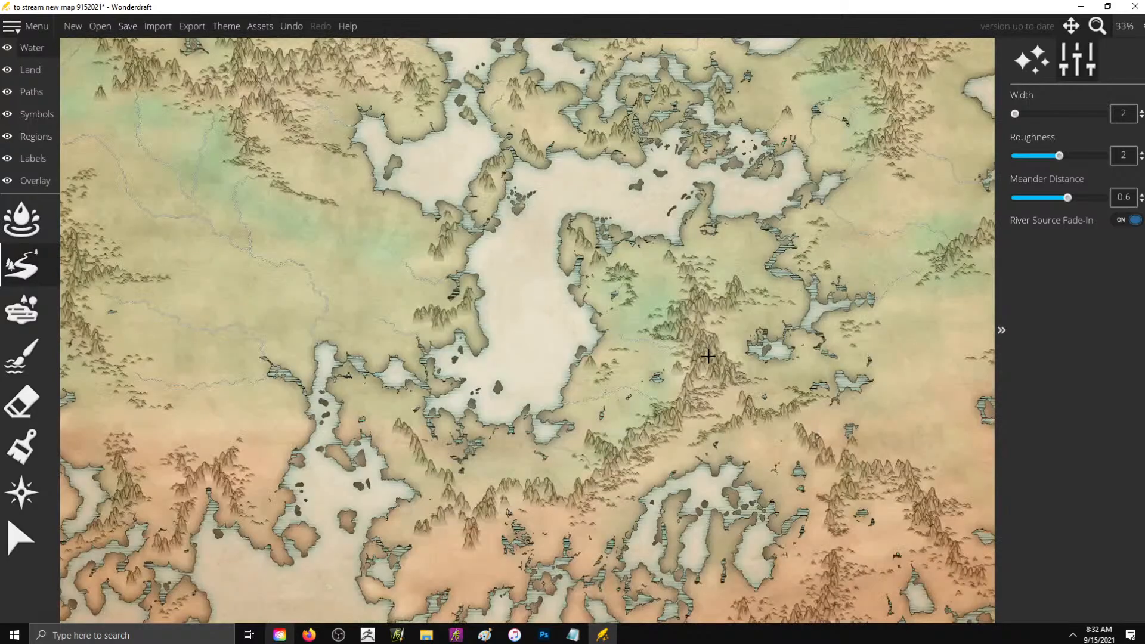
scroll(824, 298, "up", 2)
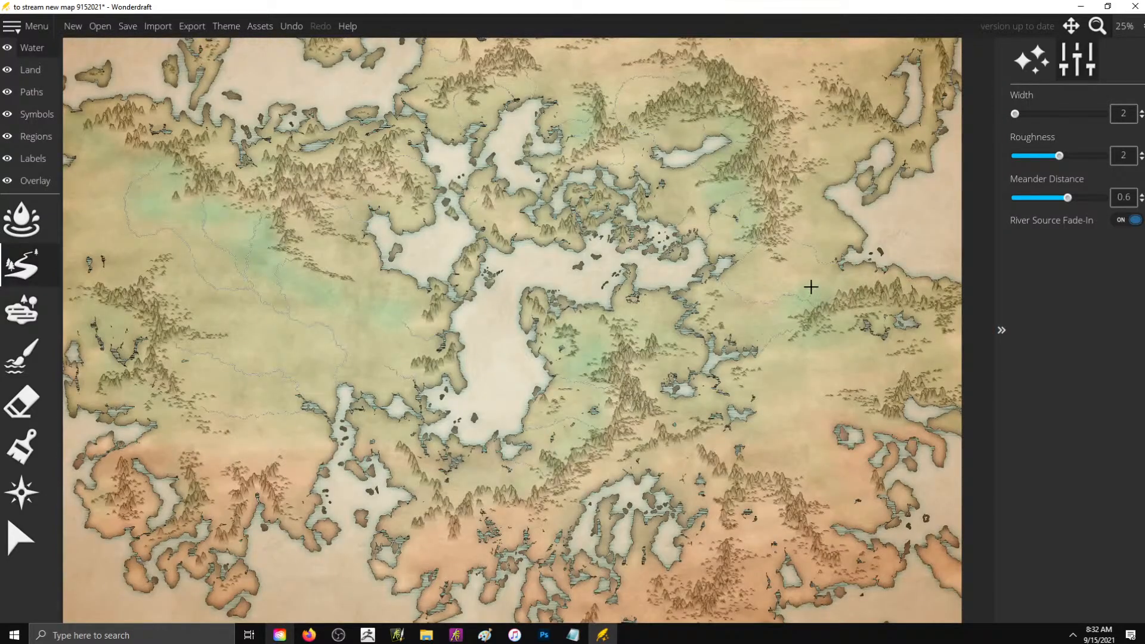
scroll(810, 286, "down", 1)
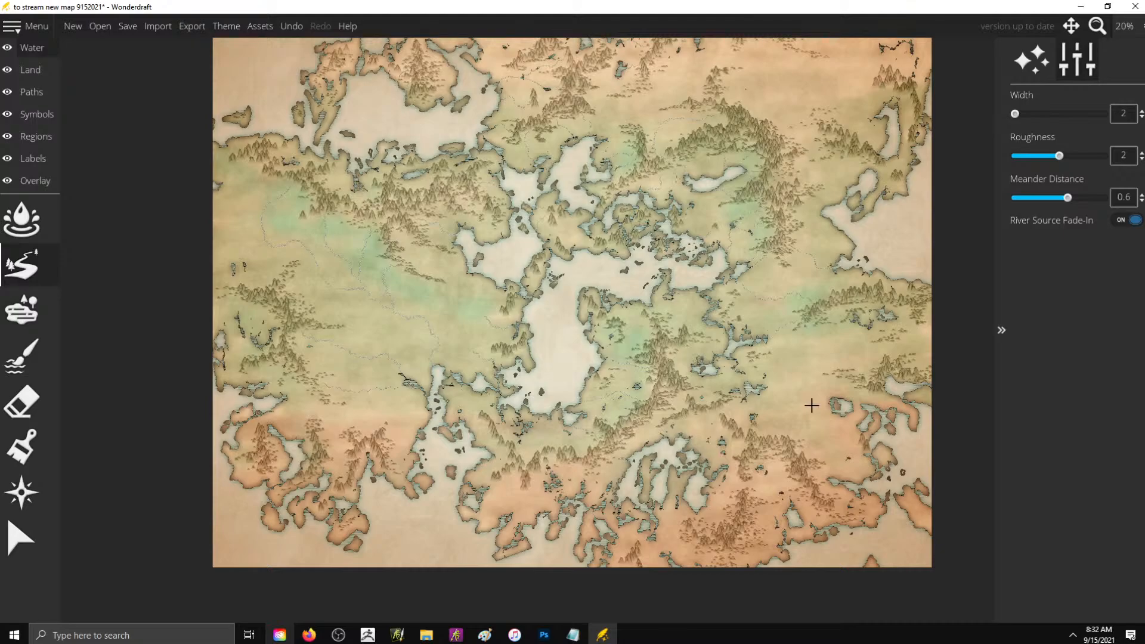
scroll(644, 357, "down", 1)
scroll(835, 388, "up", 4)
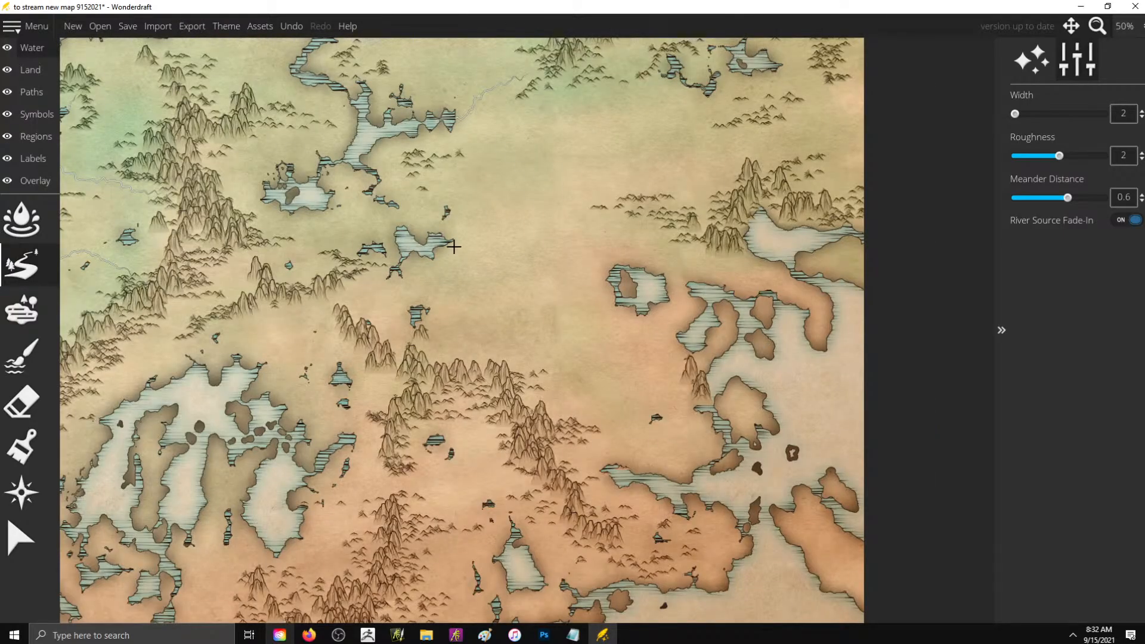
left_click_drag(393, 207, 406, 233)
left_click_drag(202, 149, 264, 183)
scroll(872, 245, "down", 2)
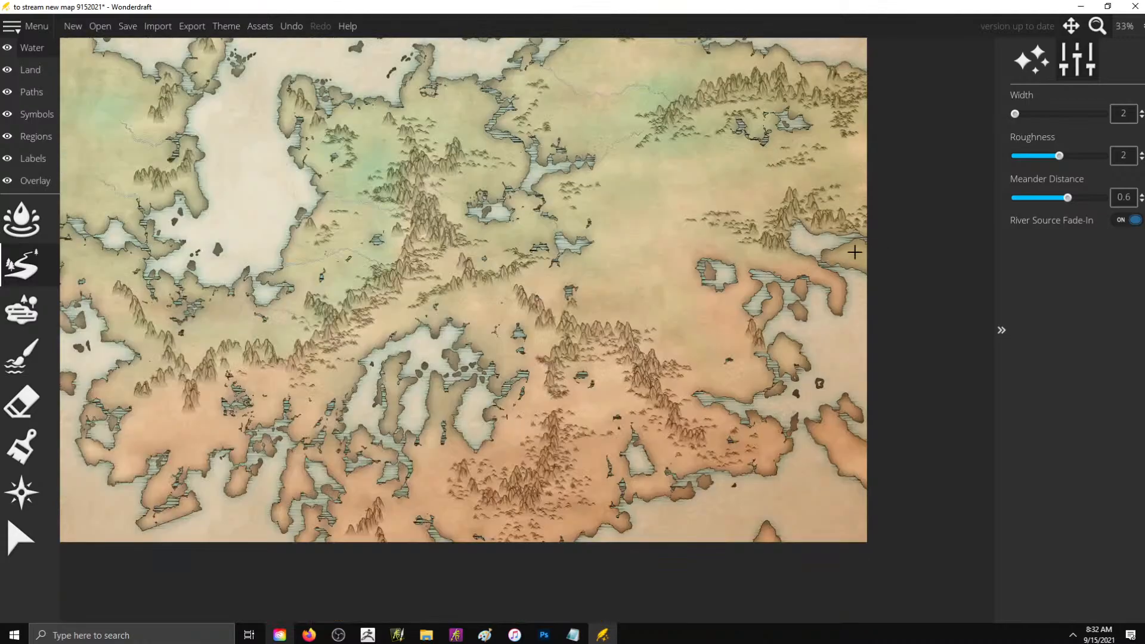
- Draw width-2 rivers from the southern mountains west to the large southern bay's eastern inlet and from the northern foothills down to its north shore
scroll(644, 351, "up", 2)
left_click_drag(586, 323, 540, 346)
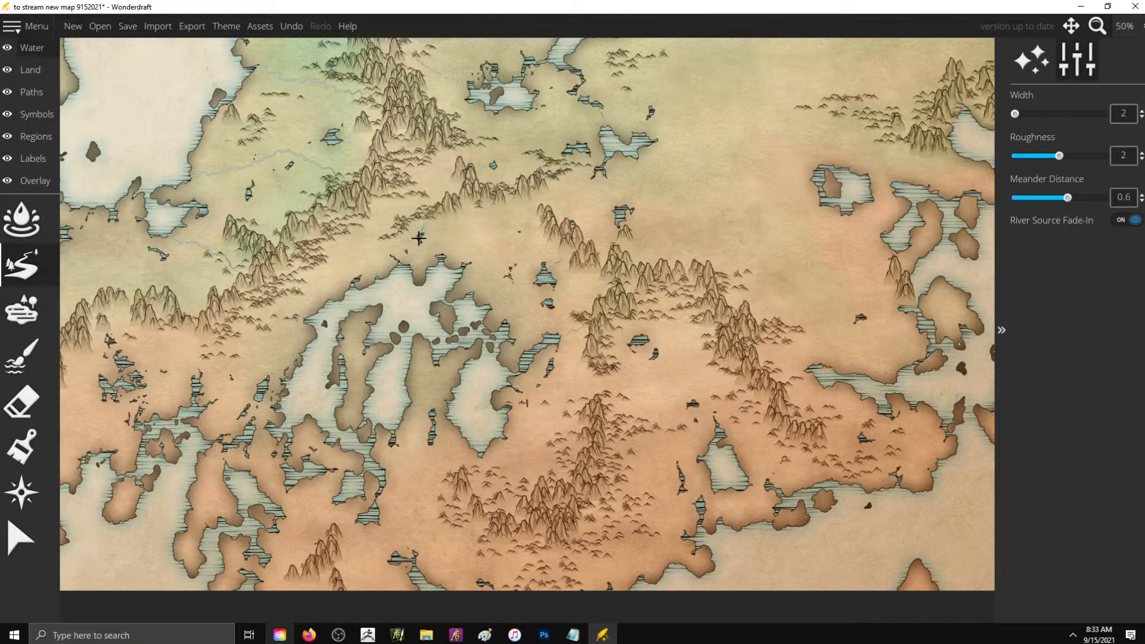
left_click_drag(417, 237, 440, 281)
- Draw width-2 rivers from the southern range into the lakes below it and from the lake cluster down to the south coast
scroll(735, 298, "down", 1)
scroll(291, 364, "up", 2)
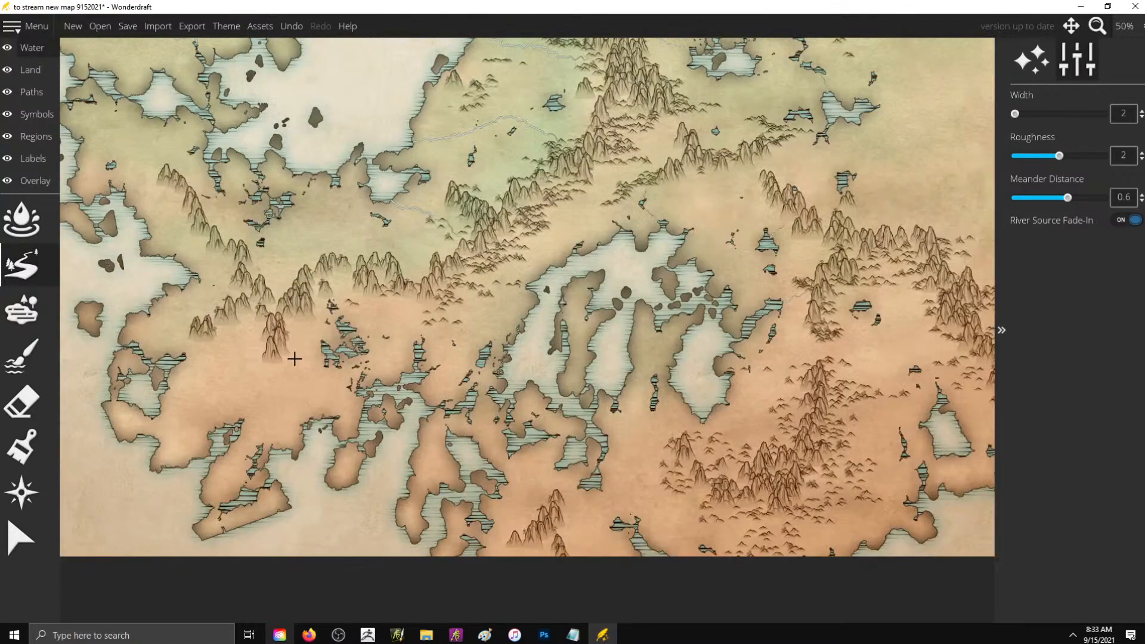
left_click_drag(452, 285, 455, 340)
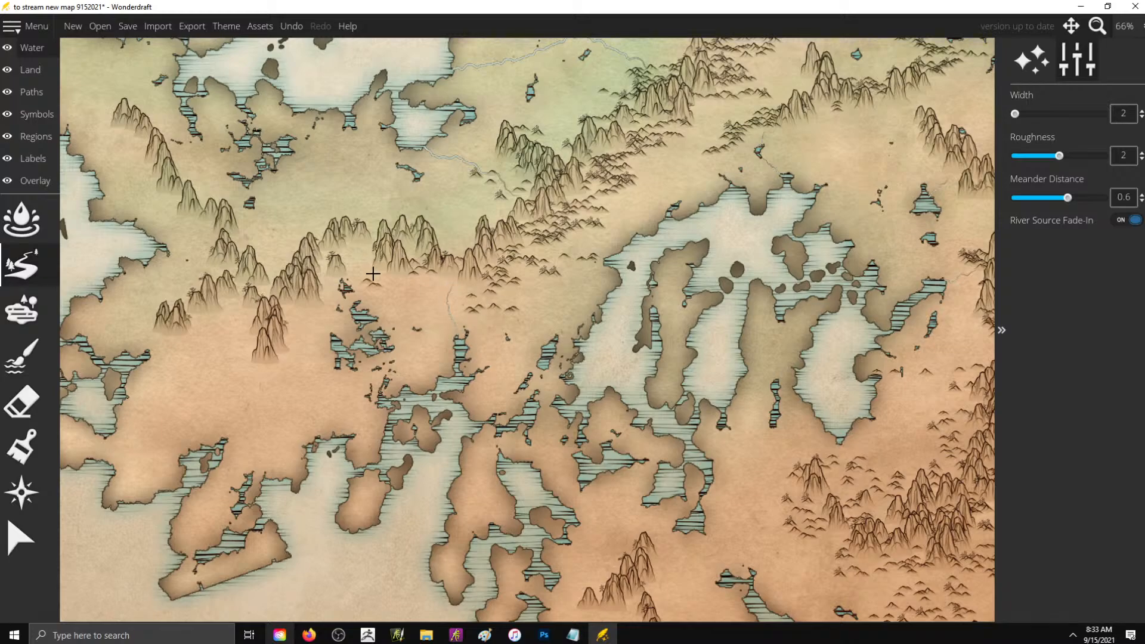
left_click_drag(357, 281, 358, 293)
mouse_move(337, 362)
left_mouse_down()
mouse_move(325, 384)
mouse_move(337, 411)
mouse_move(330, 452)
left_mouse_up()
- Draw width-2 rivers from the western end of the southern range to the southwestern inlet and the strait's eastern shore
scroll(723, 388, "down", 2)
scroll(371, 343, "up", 1)
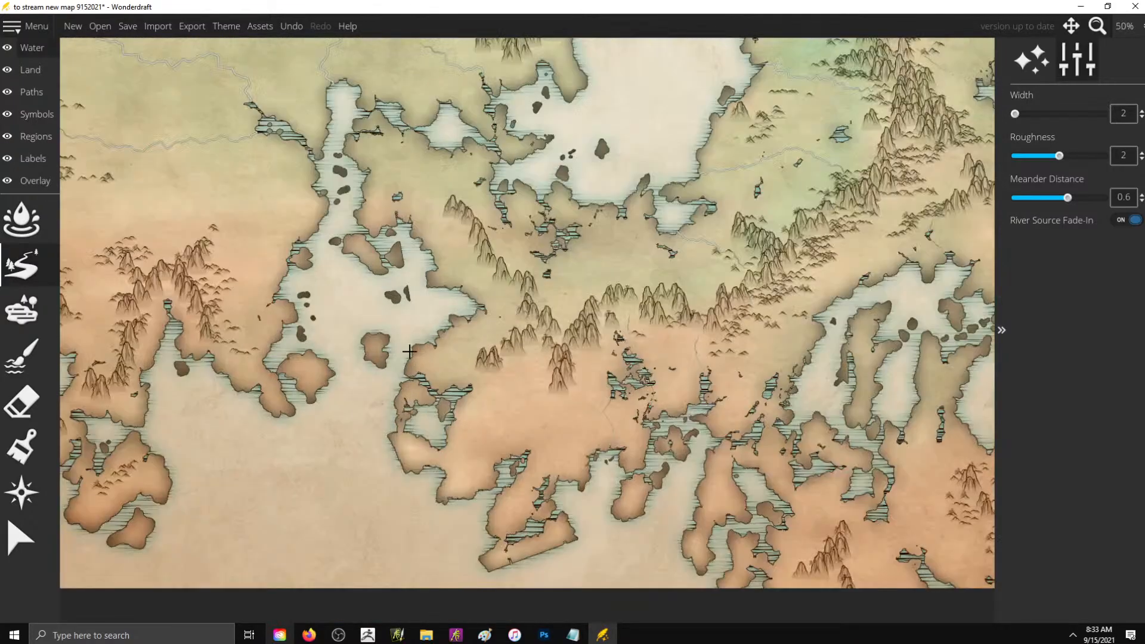
left_click_drag(534, 357, 462, 389)
mouse_move(470, 237)
left_mouse_down()
mouse_move(426, 263)
mouse_move(500, 279)
mouse_move(416, 273)
mouse_move(494, 272)
mouse_move(450, 311)
left_mouse_up()
scroll(427, 302, "down", 1)
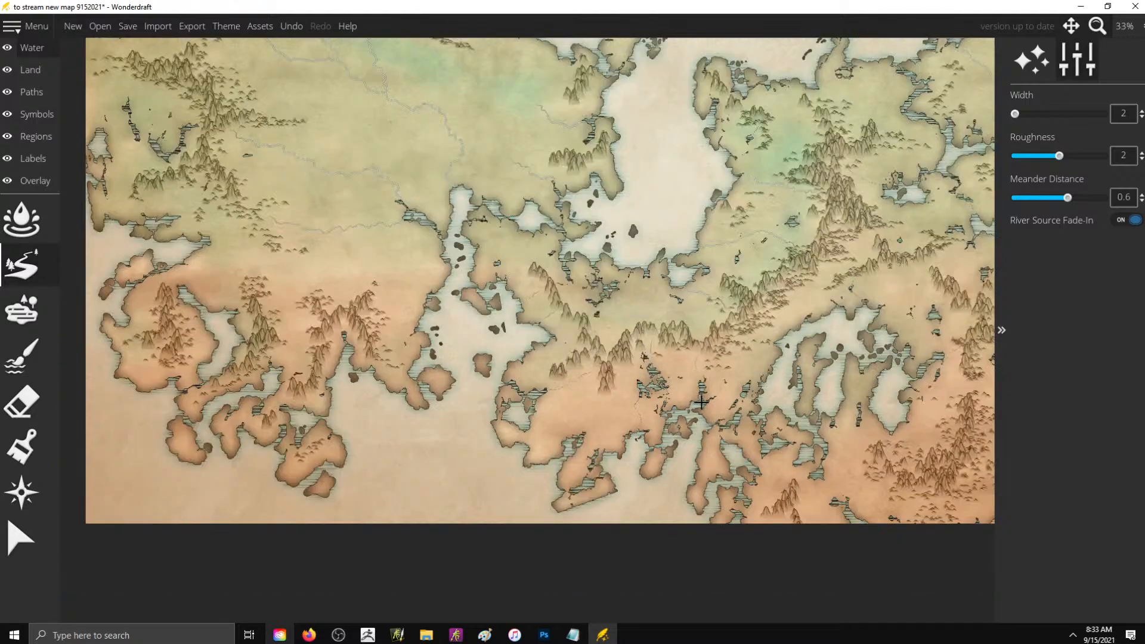
scroll(486, 217, "up", 3)
left_click_drag(723, 444, 606, 414)
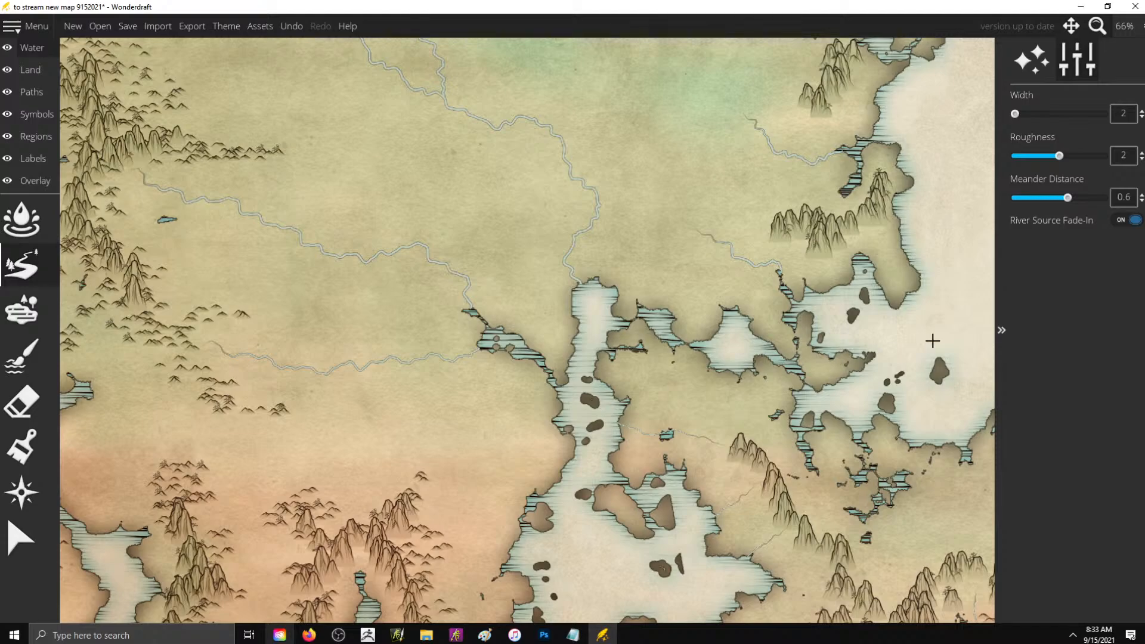
scroll(834, 303, "down", 3)
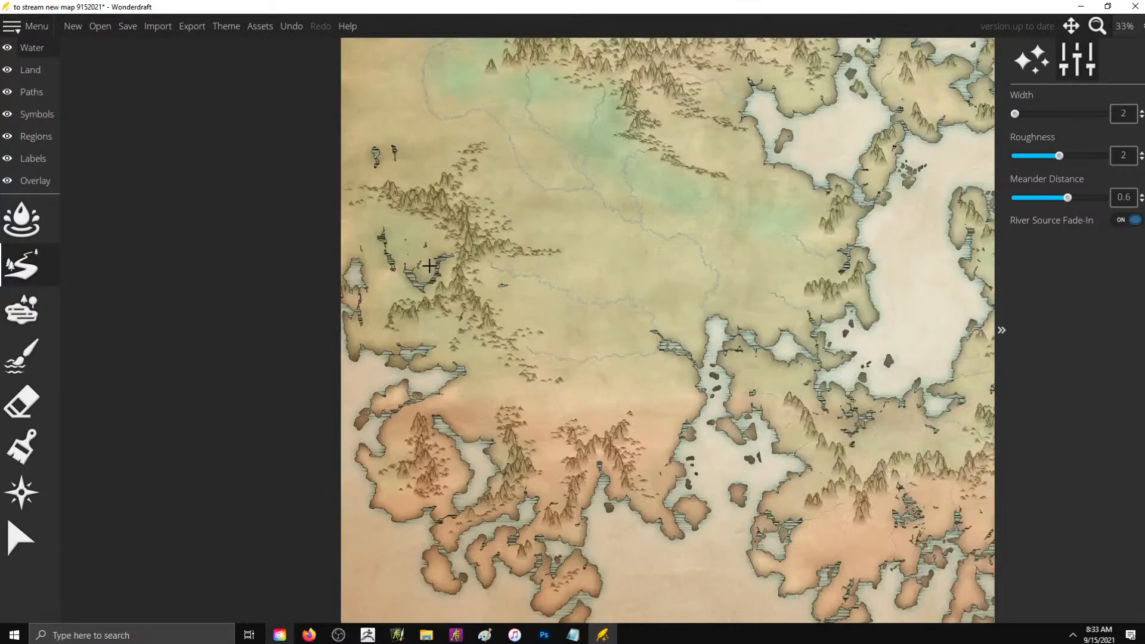
scroll(380, 261, "up", 3)
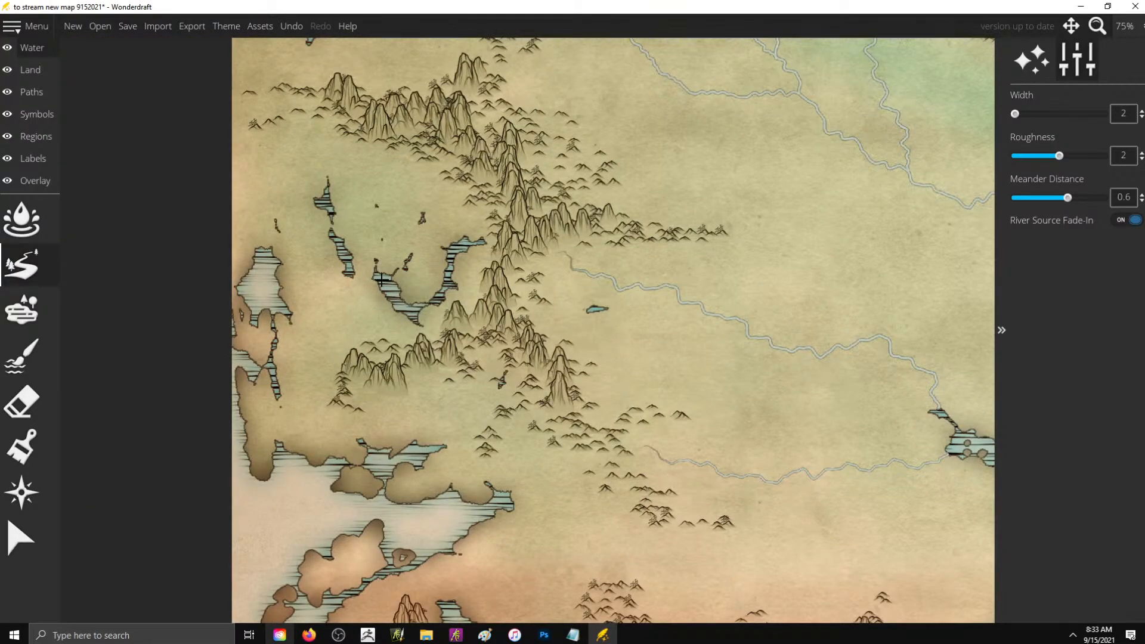
- Draw short width-2 rivers linking the narrow western lakes and running from the nearby mountains into the U-shaped lake
left_click_drag(376, 278, 350, 271)
mouse_move(471, 189)
left_mouse_down()
mouse_move(441, 215)
mouse_move(446, 239)
left_mouse_up()
mouse_move(347, 272)
left_mouse_down()
mouse_move(298, 300)
mouse_move(278, 295)
left_mouse_up()
left_click_drag(378, 260, 344, 250)
scroll(629, 344, "down", 6)
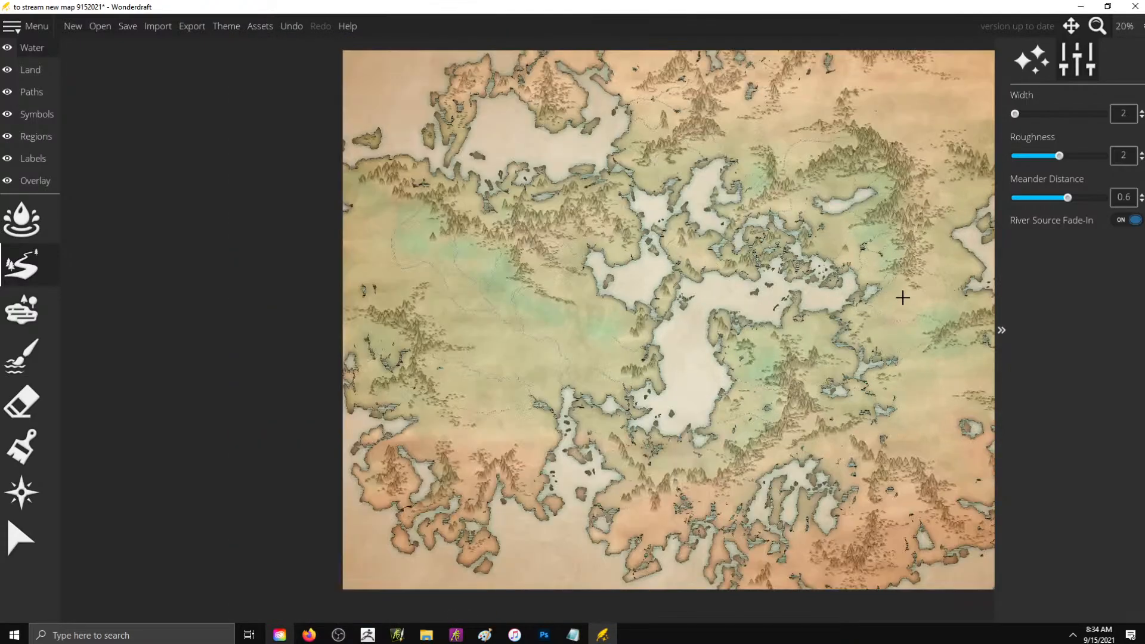
- Try painting a forest of dark leafy tree symbols at scale 30 south of the eastern mountain range
scroll(902, 297, "up", 1)
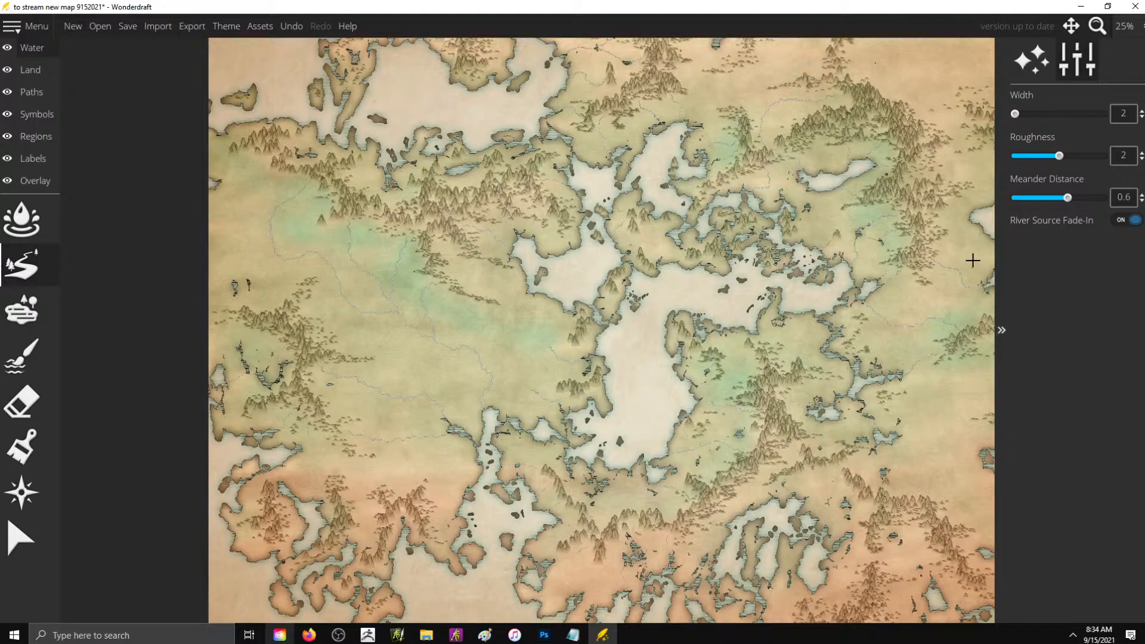
scroll(972, 260, "up", 1)
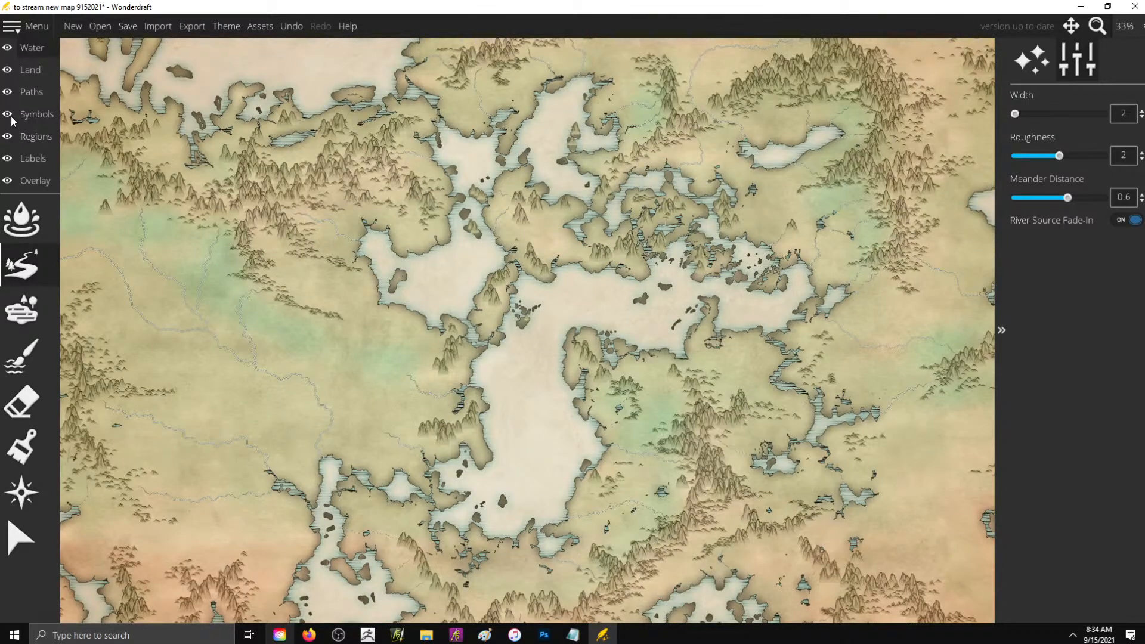
left_click(18, 114)
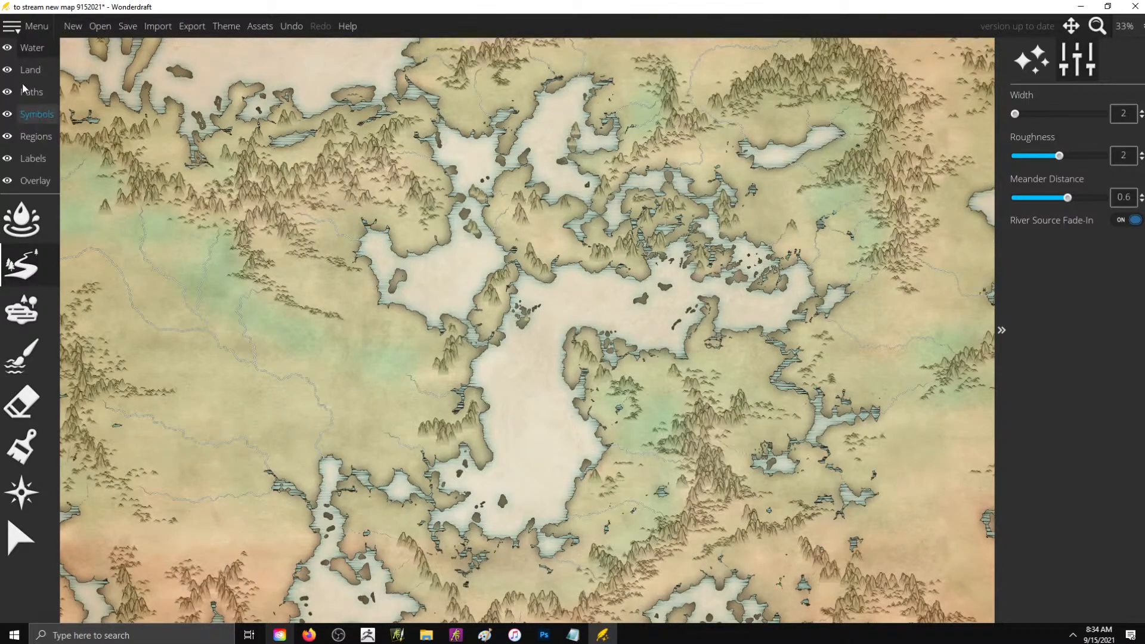
left_click(22, 119)
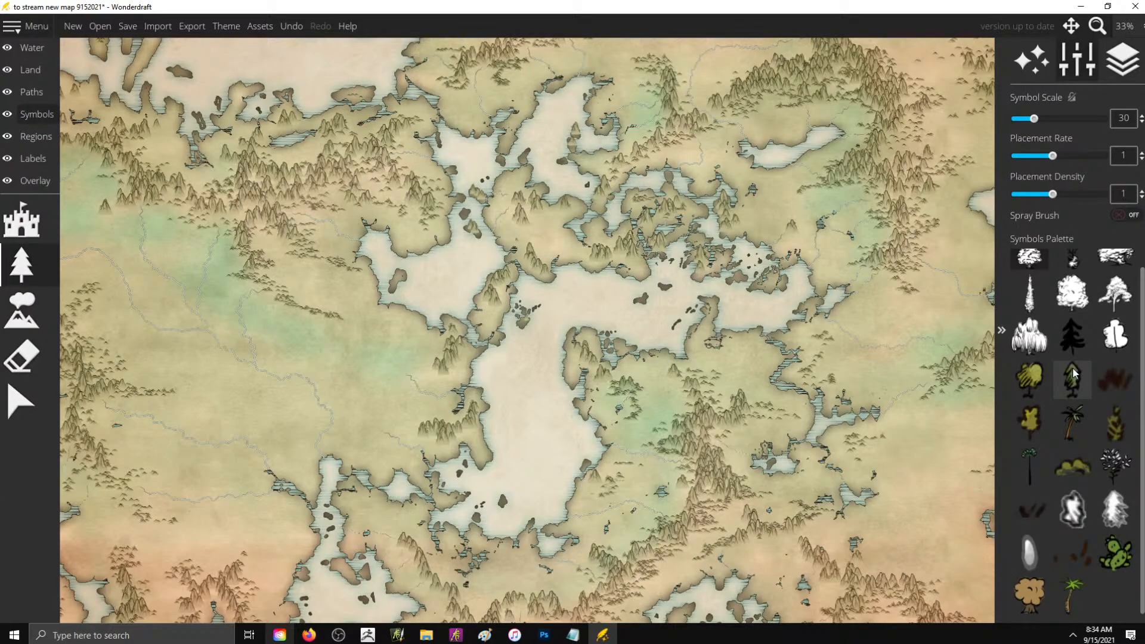
left_click(1112, 459)
scroll(786, 242, "up", 8)
mouse_move(786, 242)
left_mouse_down()
mouse_move(793, 295)
mouse_move(789, 253)
mouse_move(816, 282)
mouse_move(831, 252)
mouse_move(851, 247)
mouse_move(788, 260)
mouse_move(805, 292)
mouse_move(682, 362)
mouse_move(747, 333)
mouse_move(763, 340)
mouse_move(742, 370)
mouse_move(774, 378)
mouse_move(779, 359)
mouse_move(760, 340)
mouse_move(833, 319)
mouse_move(778, 298)
left_mouse_up()
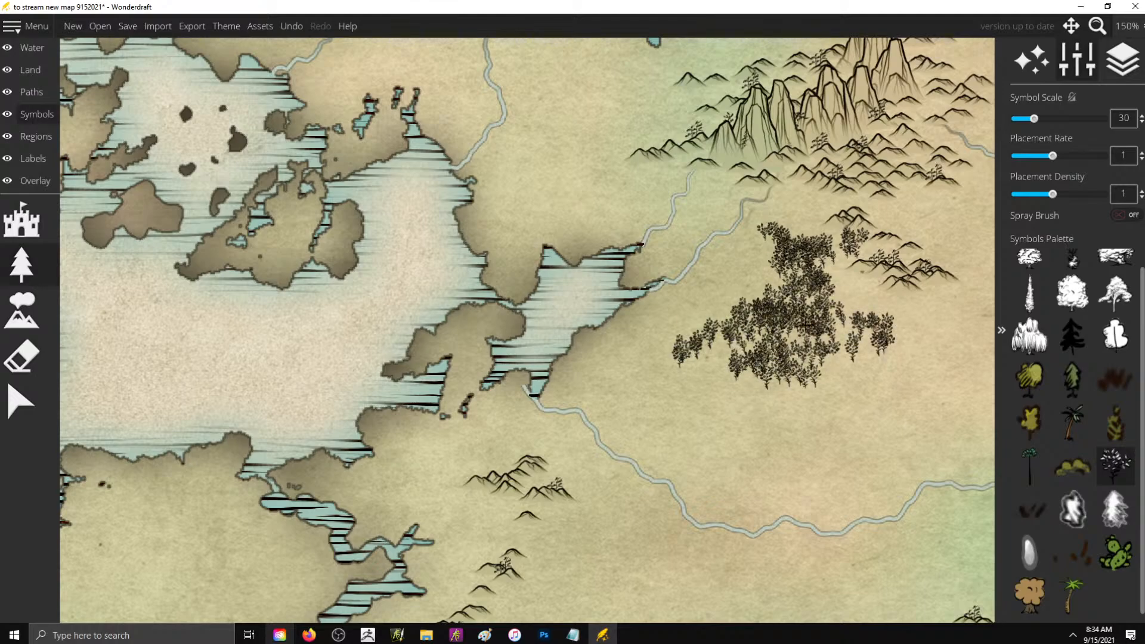
scroll(736, 332, "down", 3)
scroll(784, 328, "down", 3)
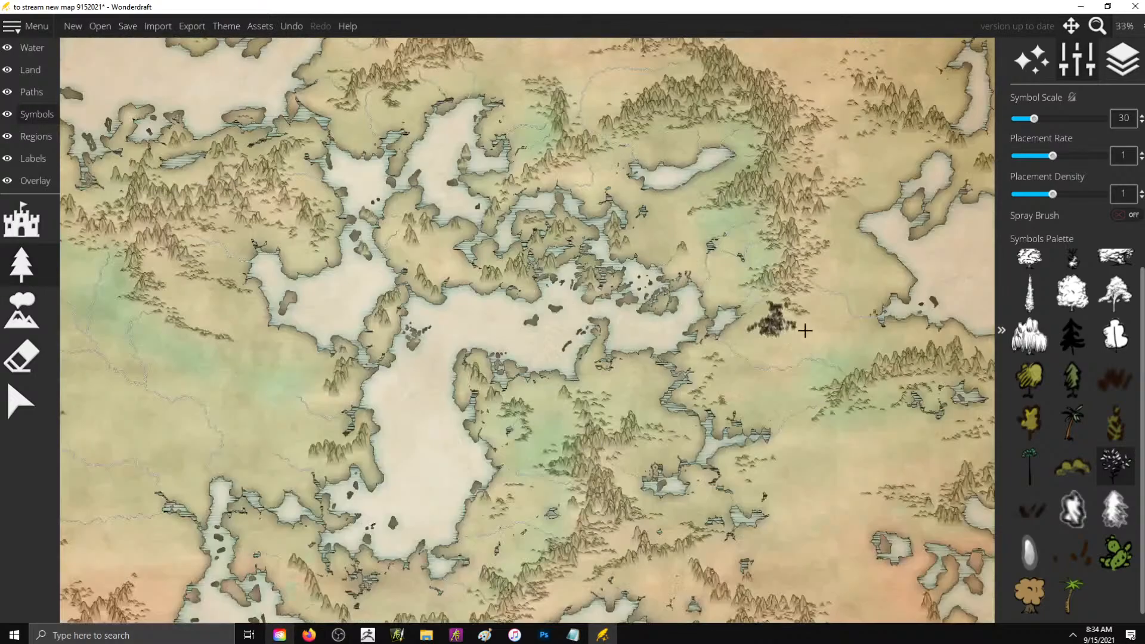
scroll(739, 316, "up", 5)
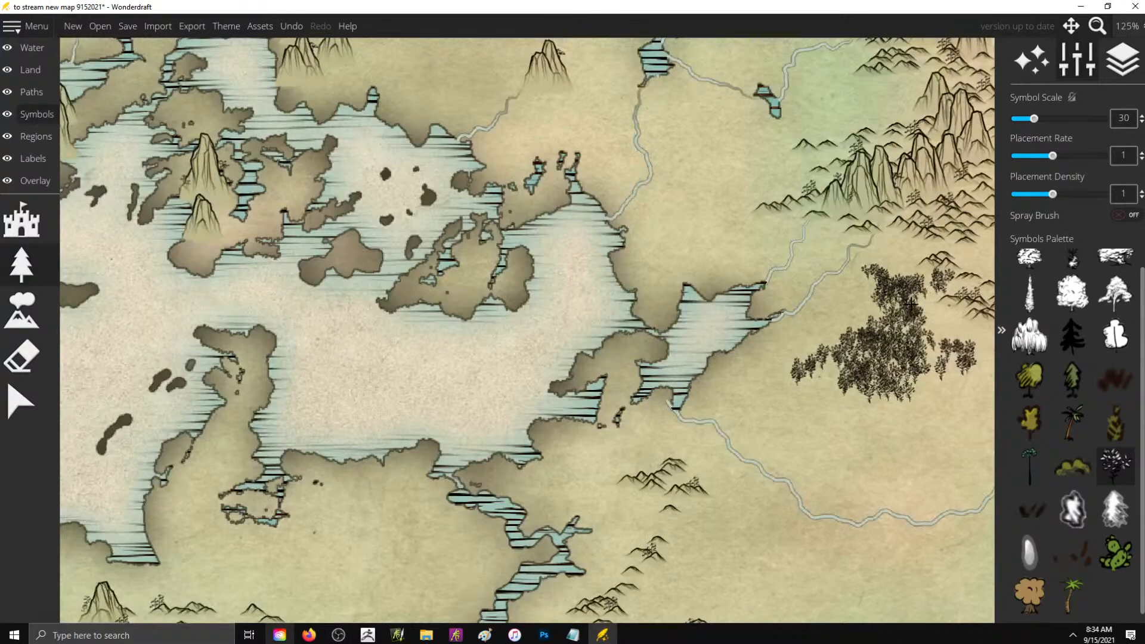
key("ctrl+z")
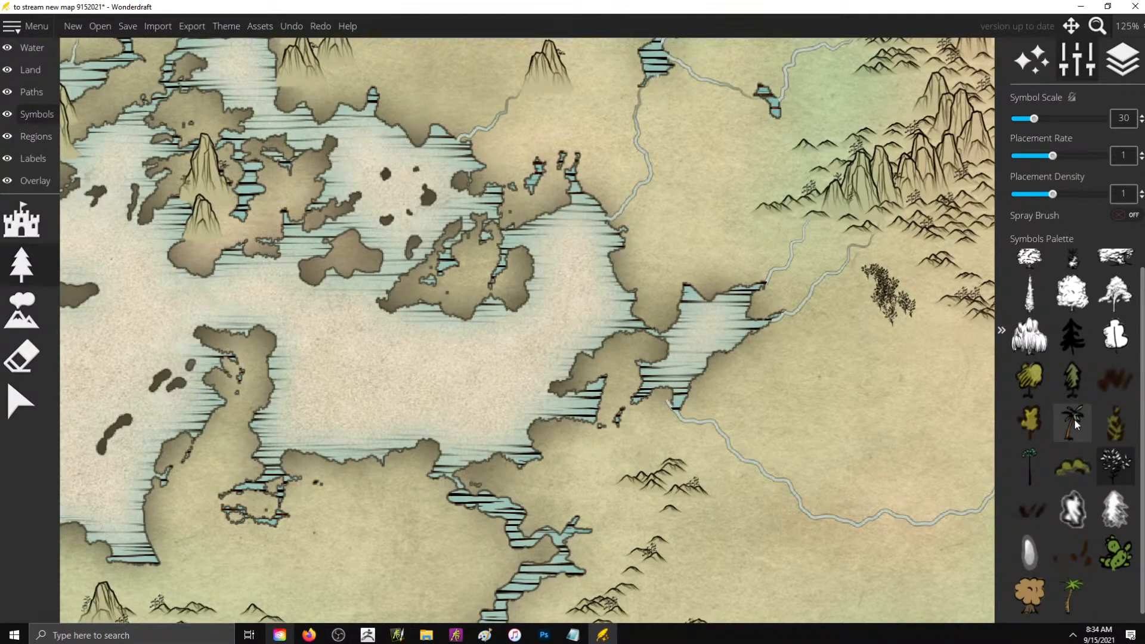
key("ctrl+z")
key("ctrl+z")
- Try painting willow tree symbols at scales 30 and 10 south of the eastern mountain range
left_click(1043, 349)
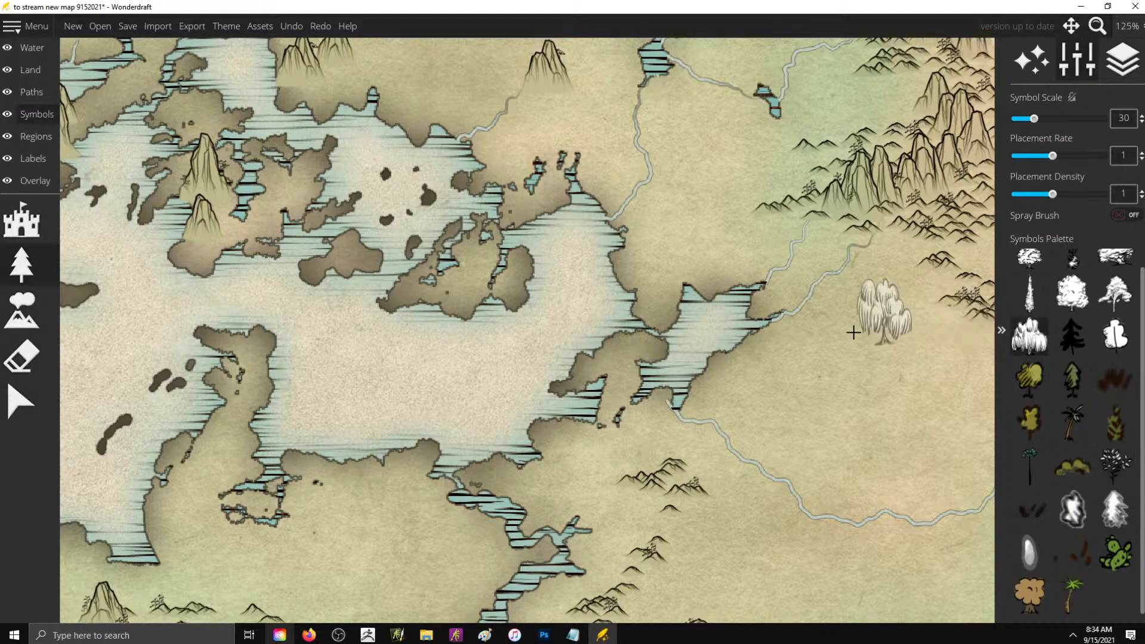
mouse_move(854, 323)
left_mouse_down()
mouse_move(874, 337)
mouse_move(880, 365)
mouse_move(889, 389)
left_mouse_up()
key("ctrl+z")
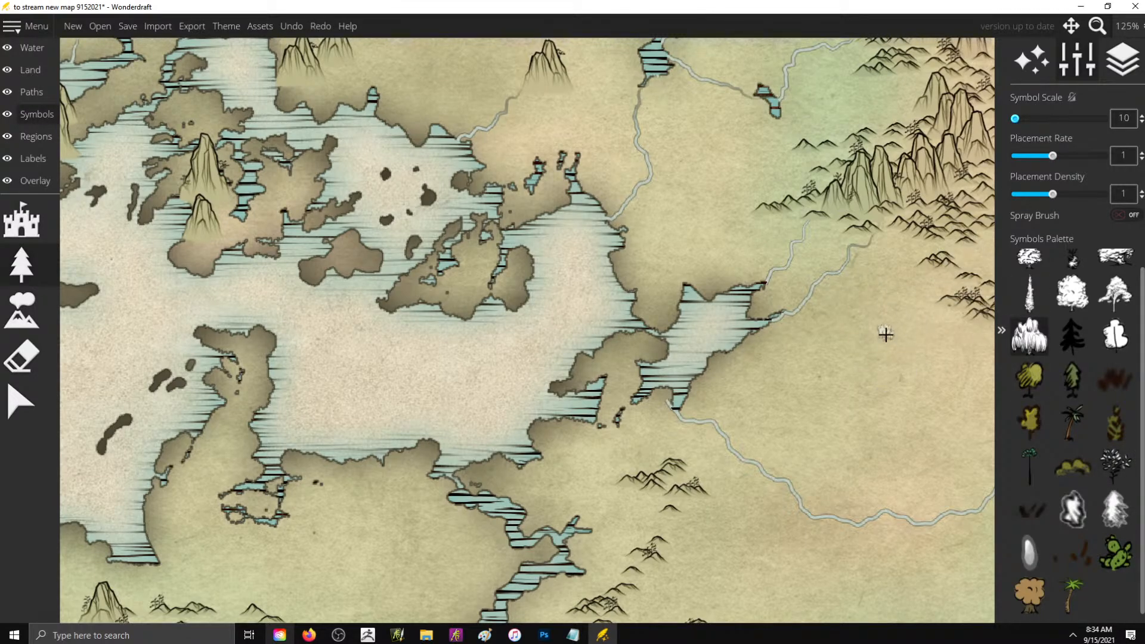
mouse_move(885, 334)
left_mouse_down()
mouse_move(920, 360)
mouse_move(891, 349)
mouse_move(889, 331)
mouse_move(914, 310)
mouse_move(890, 277)
mouse_move(896, 257)
mouse_move(889, 313)
left_mouse_up()
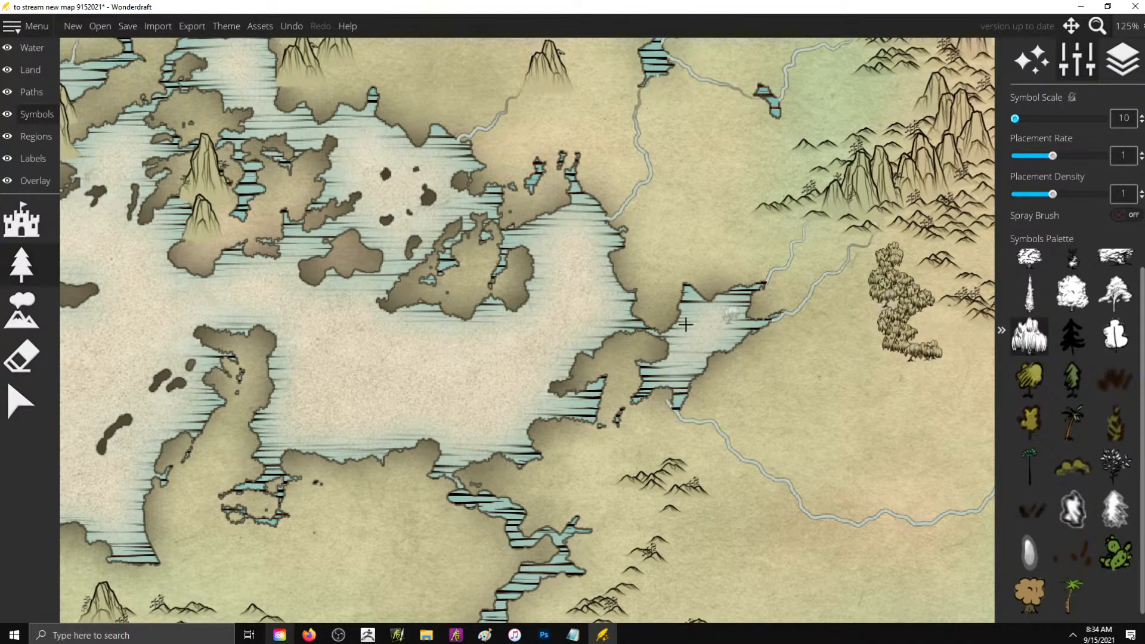
scroll(685, 324, "down", 2)
key("ctrl+z")
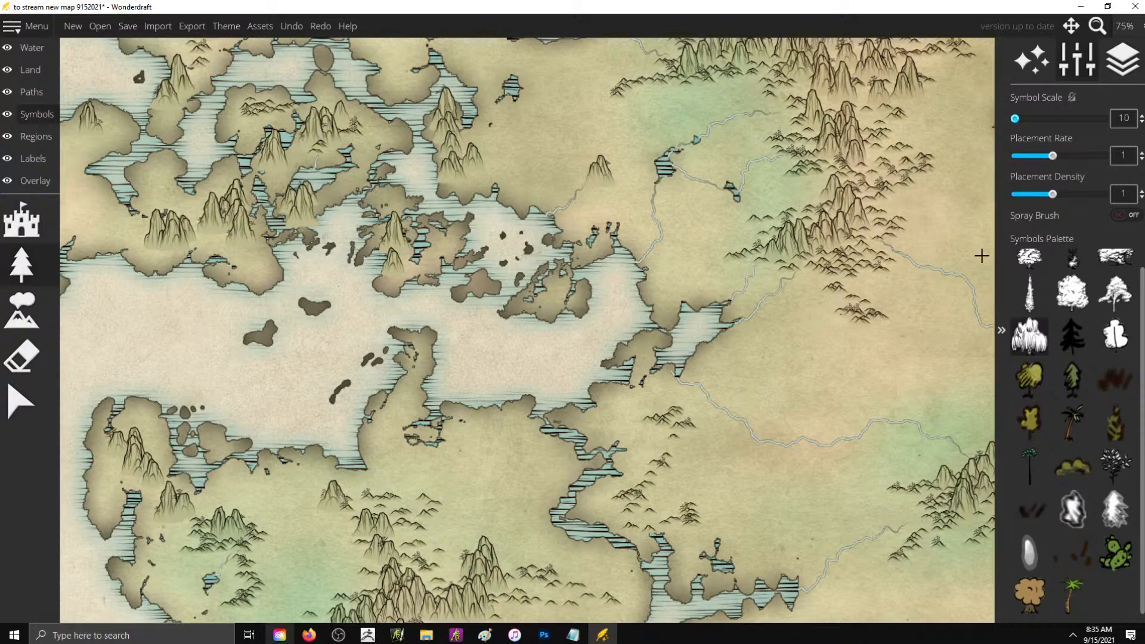
- Set the tree symbols' placement rate to 1.35 and placement density to 1.3
left_click_drag(1052, 157, 1070, 161)
scroll(882, 268, "down", 4)
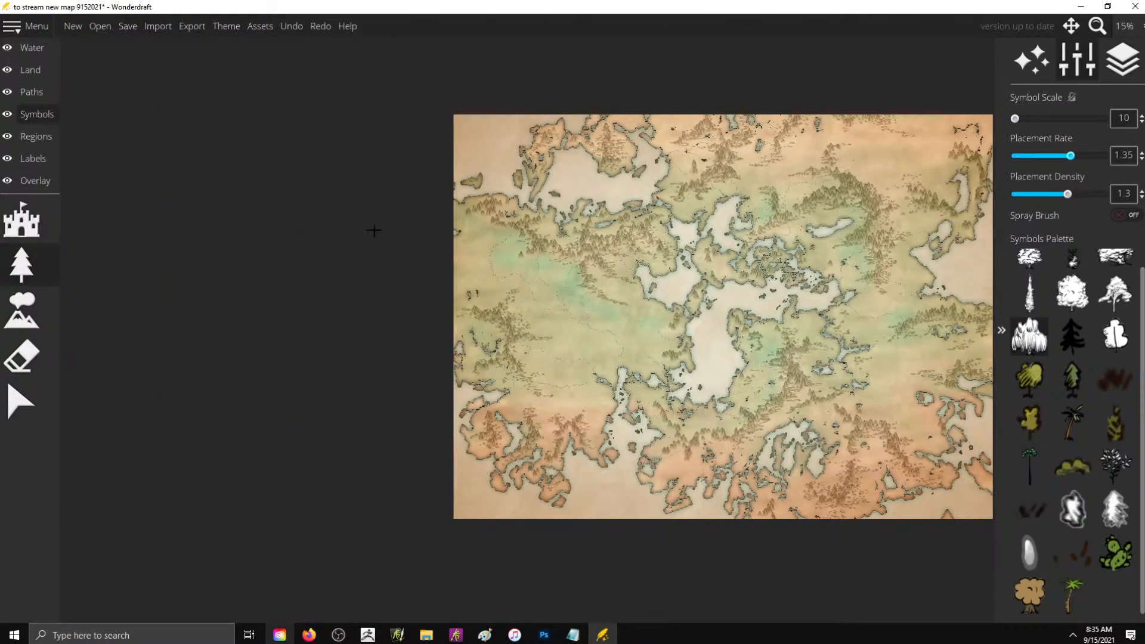
scroll(649, 202, "up", 4)
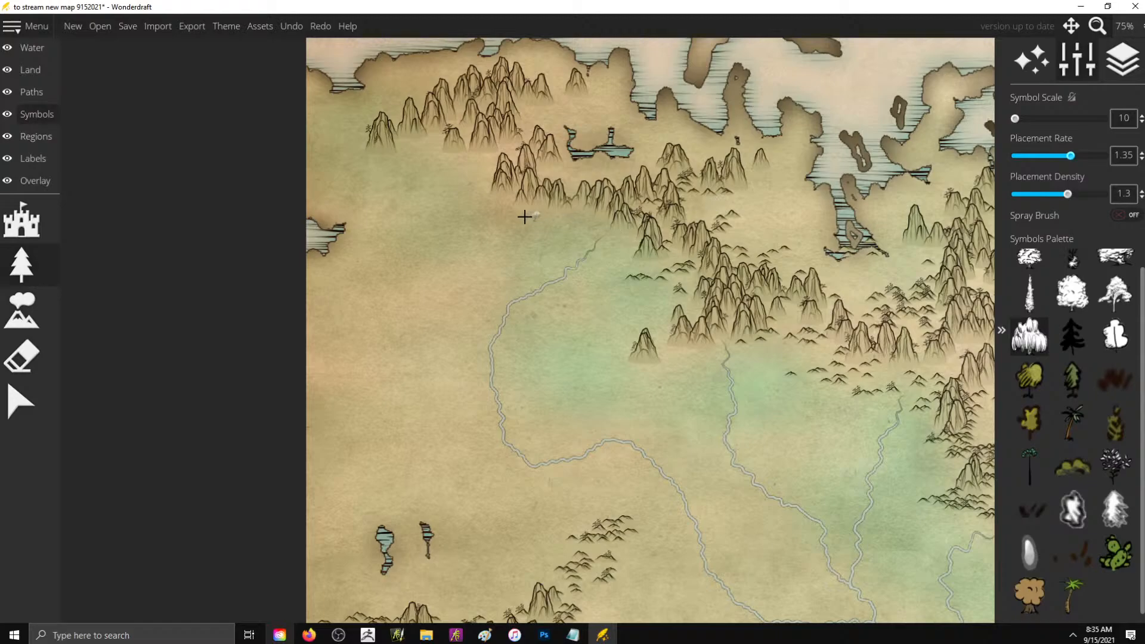
- Try painting willow forests at scale 10 on both sides of the river below the northwestern mountains
mouse_move(525, 217)
left_mouse_down()
mouse_move(578, 232)
mouse_move(528, 264)
mouse_move(548, 271)
mouse_move(573, 252)
mouse_move(552, 250)
mouse_move(584, 237)
mouse_move(575, 223)
mouse_move(596, 232)
mouse_move(579, 241)
mouse_move(538, 229)
mouse_move(536, 276)
left_mouse_up()
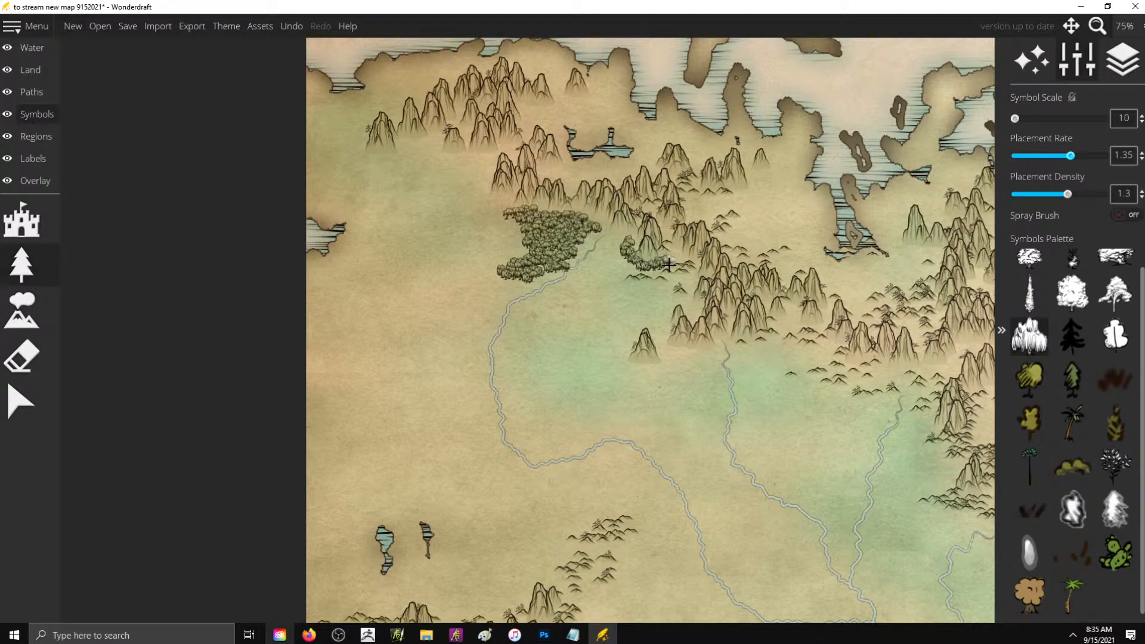
mouse_move(668, 265)
left_mouse_down()
mouse_move(608, 276)
mouse_move(603, 288)
mouse_move(680, 306)
mouse_move(655, 309)
mouse_move(664, 321)
mouse_move(637, 320)
mouse_move(585, 356)
mouse_move(611, 366)
mouse_move(597, 375)
mouse_move(595, 357)
mouse_move(626, 334)
mouse_move(629, 307)
mouse_move(625, 325)
mouse_move(658, 326)
left_mouse_up()
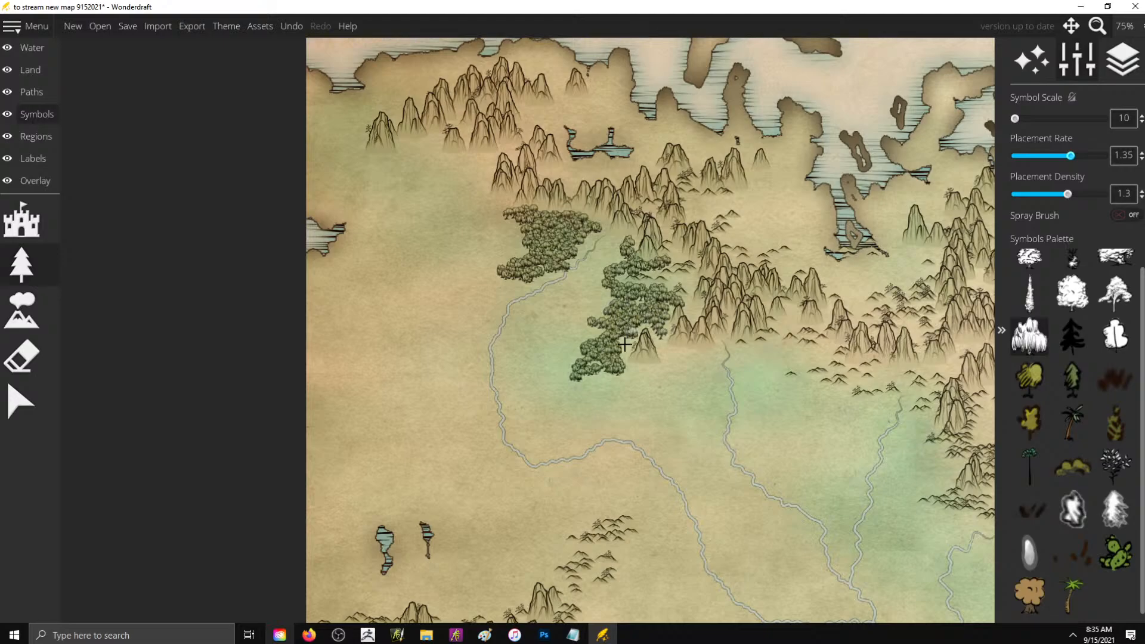
mouse_move(625, 370)
left_mouse_down()
mouse_move(643, 391)
mouse_move(624, 393)
mouse_move(654, 377)
mouse_move(670, 411)
mouse_move(676, 364)
left_mouse_up()
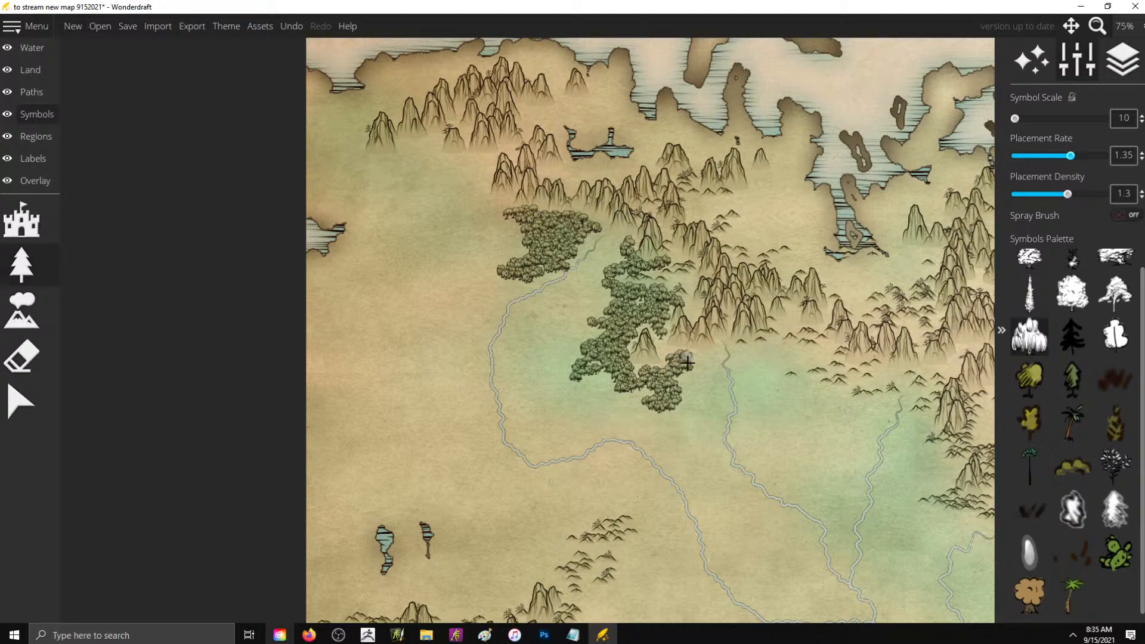
scroll(704, 363, "up", 6)
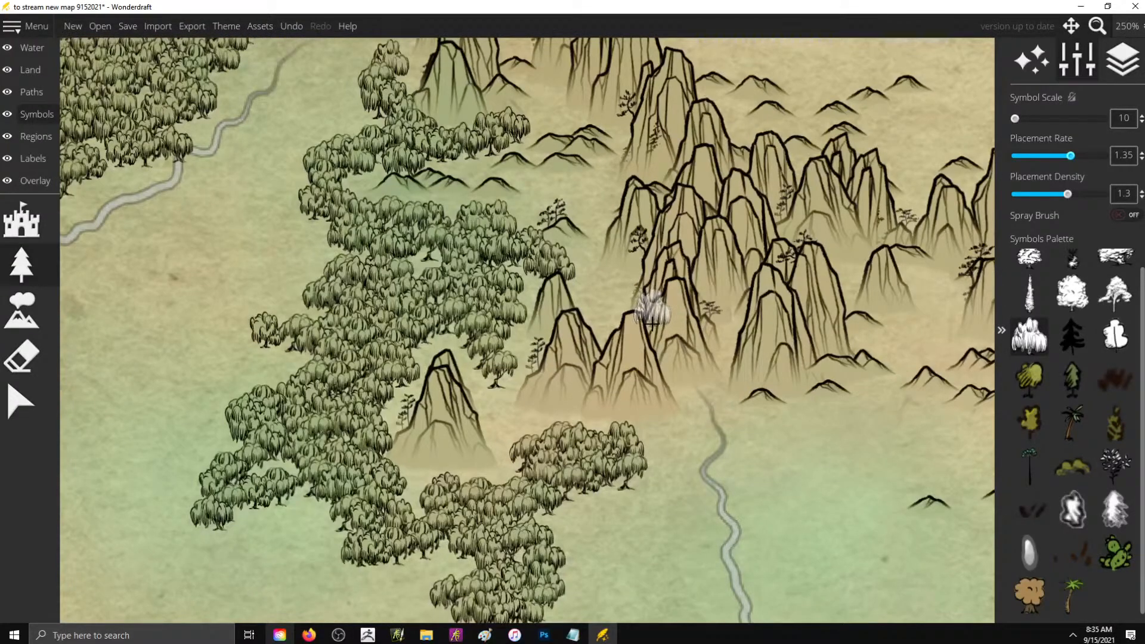
scroll(673, 299, "down", 3)
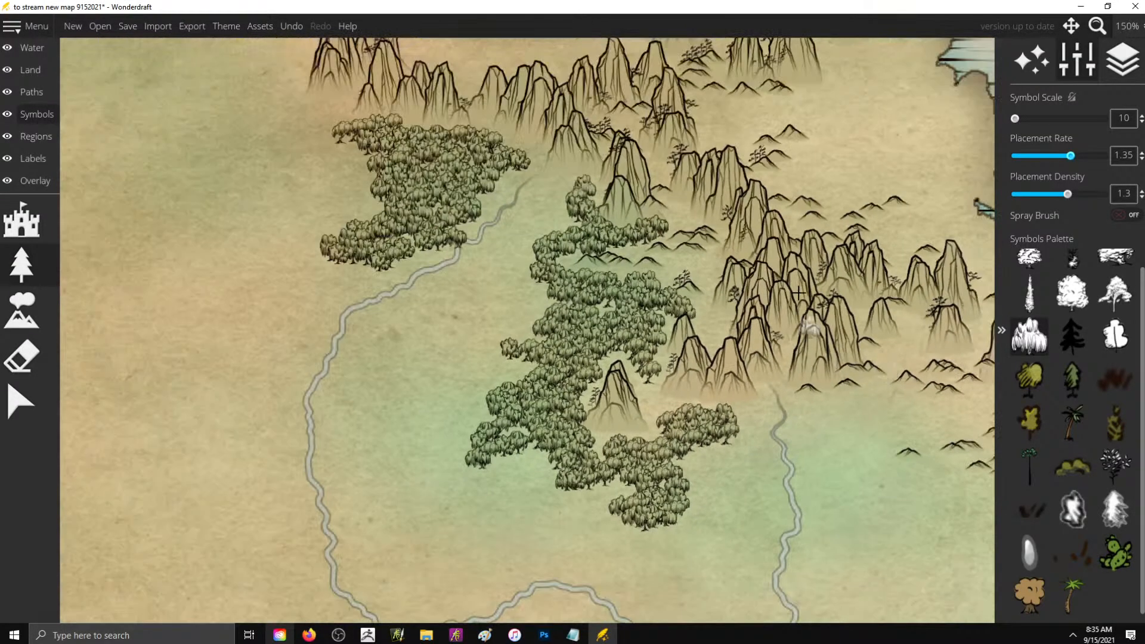
scroll(798, 292, "down", 1)
scroll(1107, 380, "up", 1)
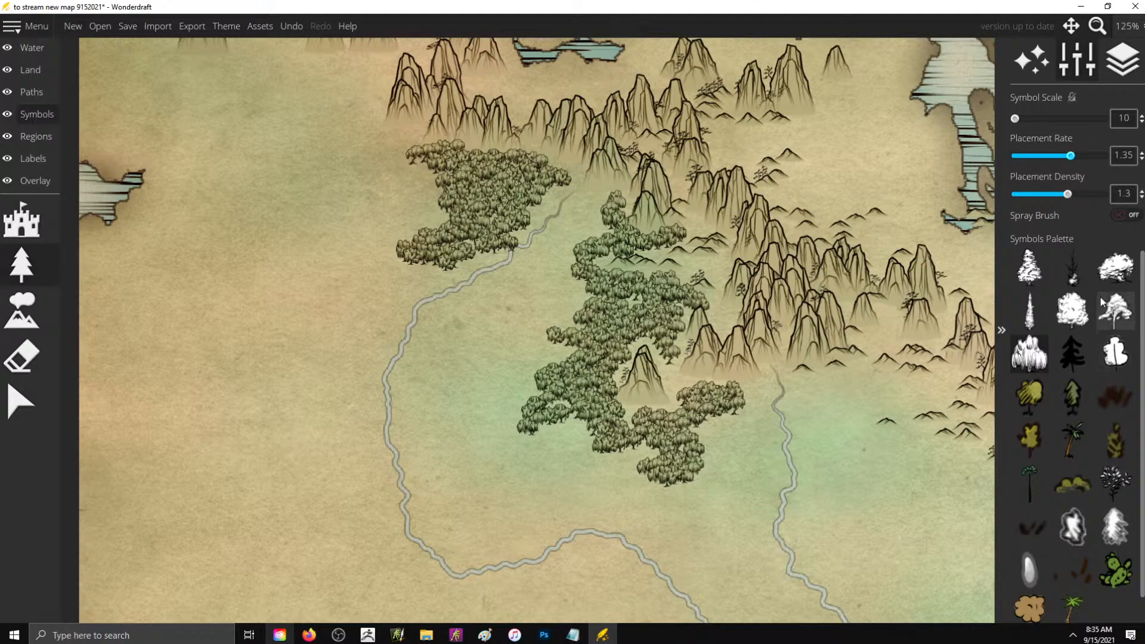
scroll(1104, 313, "down", 1)
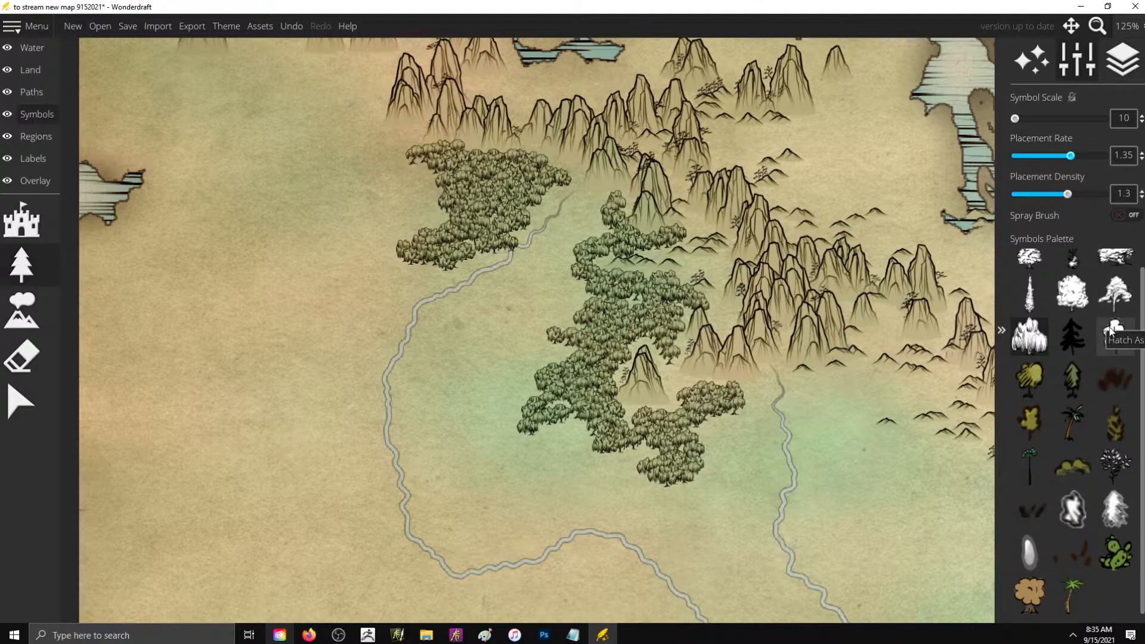
key("ctrl+z")
key("ctrl+z")
key("ctrl+z")
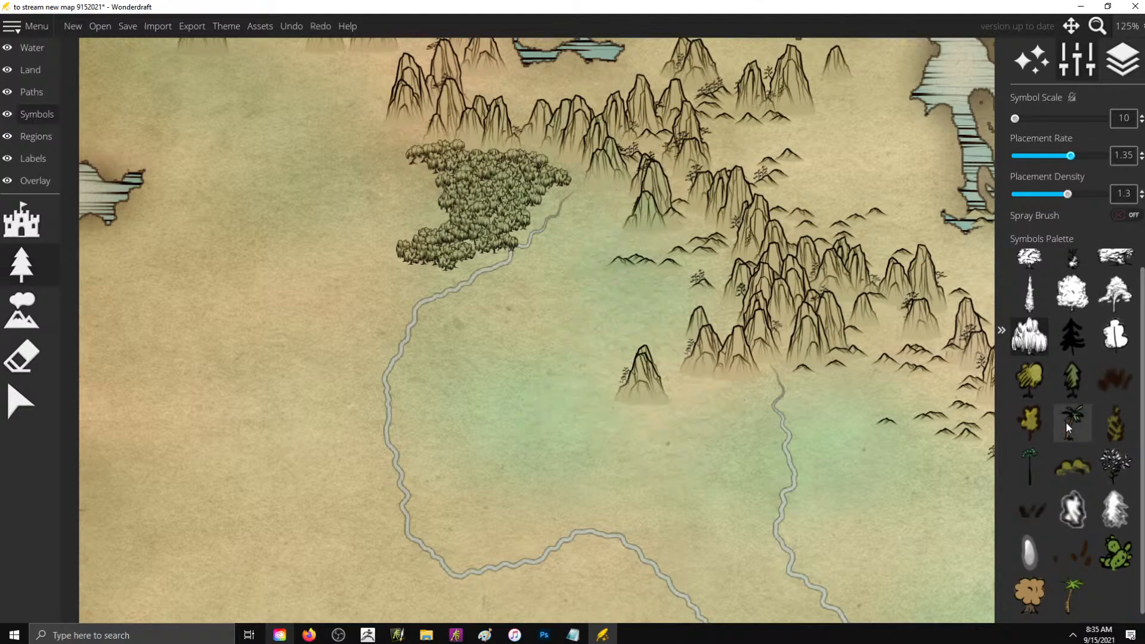
- Try painting a dark leafy tree forest at scale 20 west of the northwestern river's source
left_click(1115, 465)
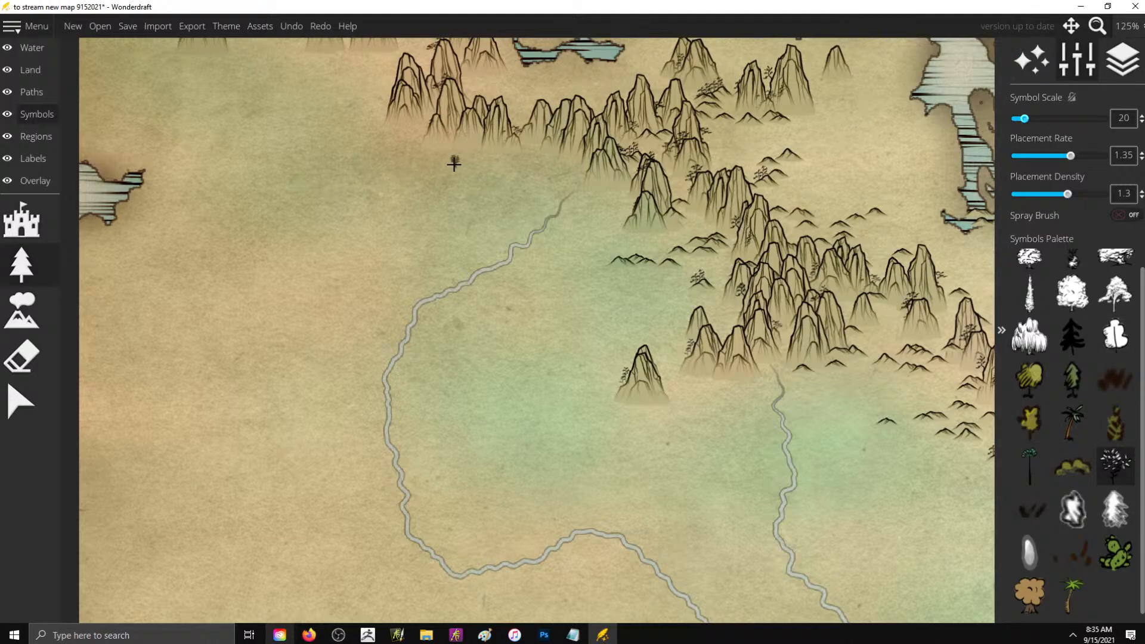
mouse_move(453, 164)
left_mouse_down()
mouse_move(364, 208)
mouse_move(430, 180)
mouse_move(463, 195)
mouse_move(456, 204)
mouse_move(438, 187)
mouse_move(478, 149)
mouse_move(468, 147)
mouse_move(447, 162)
mouse_move(455, 173)
mouse_move(429, 184)
mouse_move(490, 190)
mouse_move(528, 212)
mouse_move(509, 229)
mouse_move(549, 209)
mouse_move(558, 181)
mouse_move(489, 167)
mouse_move(497, 174)
mouse_move(479, 200)
mouse_move(531, 219)
mouse_move(544, 192)
left_mouse_up()
scroll(763, 266, "down", 8)
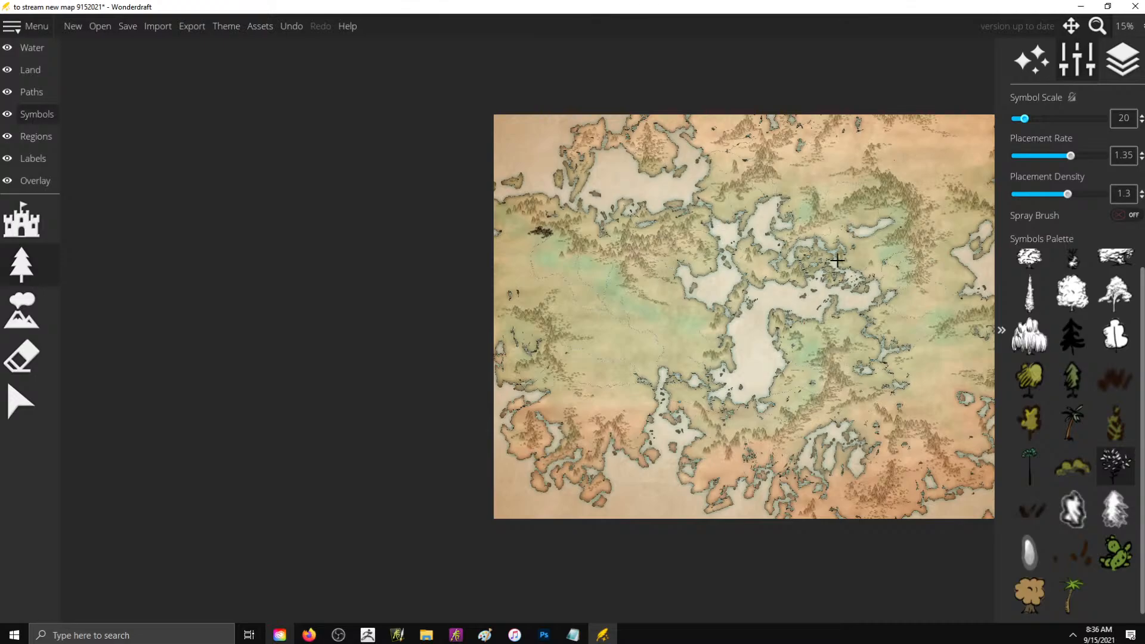
scroll(491, 230, "up", 10)
key("ctrl+z")
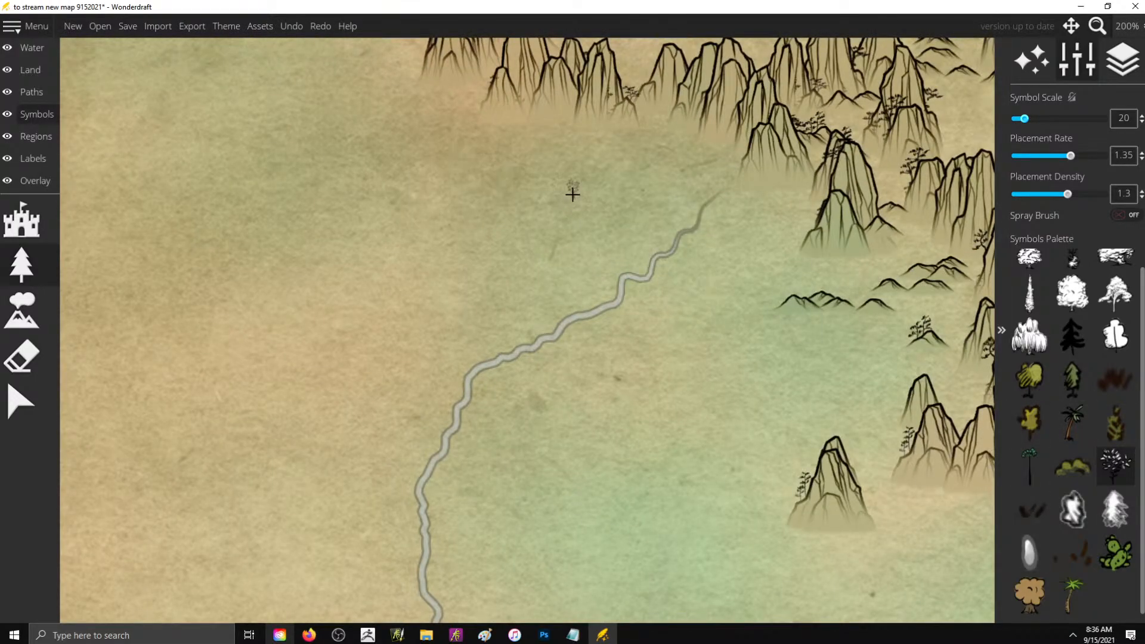
- Try larger dark leafy trees at scales 50 and 95 on either side of the northwestern river
scroll(581, 199, "up", 3)
scroll(581, 199, "up", 3)
mouse_move(581, 200)
left_mouse_down()
mouse_move(512, 200)
mouse_move(425, 286)
mouse_move(524, 191)
mouse_move(566, 179)
mouse_move(557, 263)
mouse_move(617, 184)
mouse_move(467, 119)
mouse_move(381, 114)
mouse_move(398, 166)
mouse_move(430, 179)
mouse_move(394, 233)
mouse_move(632, 229)
left_mouse_up()
scroll(788, 394, "up", 2)
scroll(783, 394, "down", 3)
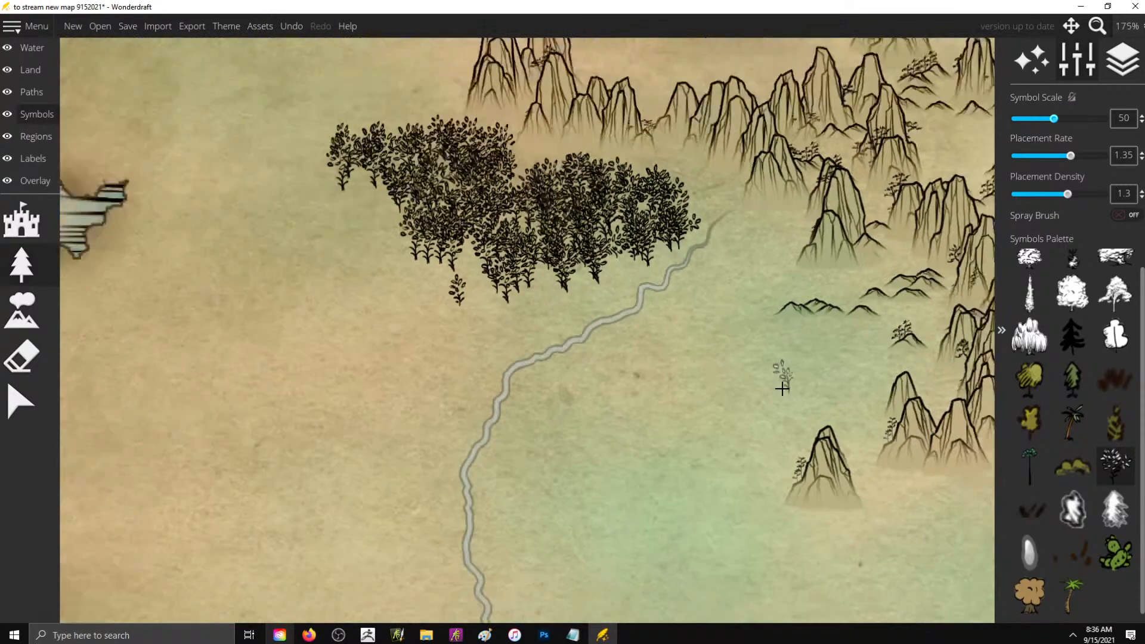
scroll(772, 391, "up", 6)
scroll(753, 379, "up", 3)
mouse_move(754, 380)
left_mouse_down()
mouse_move(717, 422)
mouse_move(712, 502)
mouse_move(632, 576)
mouse_move(760, 499)
left_mouse_up()
scroll(513, 306, "down", 10)
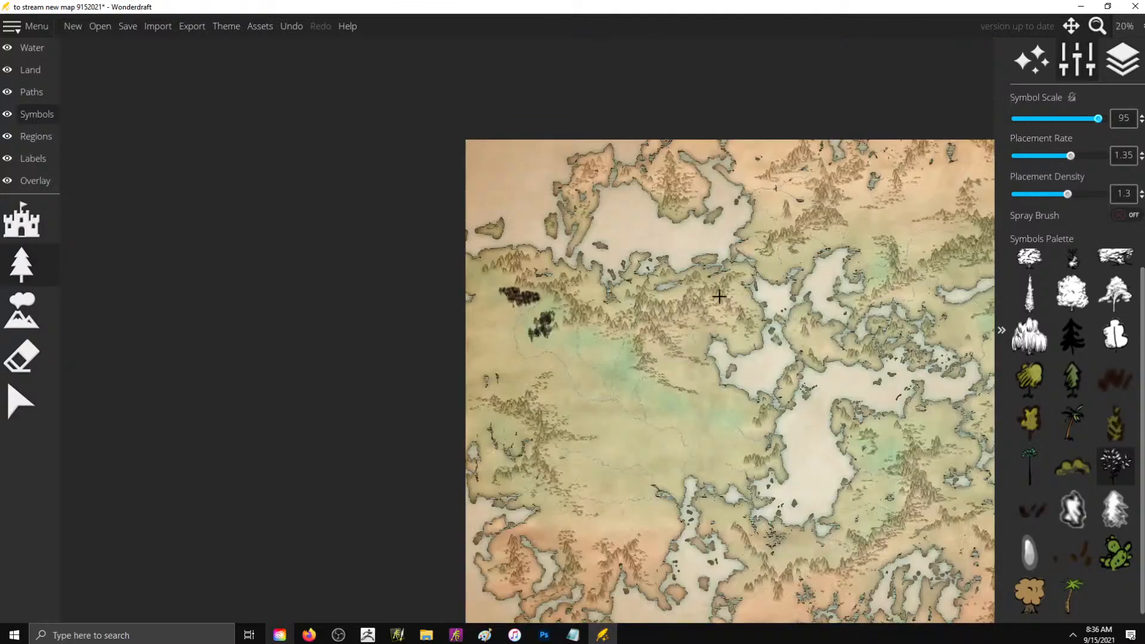
- Undo the trial strokes of dark leafy trees beside the northwestern river
scroll(552, 317, "up", 9)
key("ctrl+z")
key("ctrl+z")
key("ctrl+z")
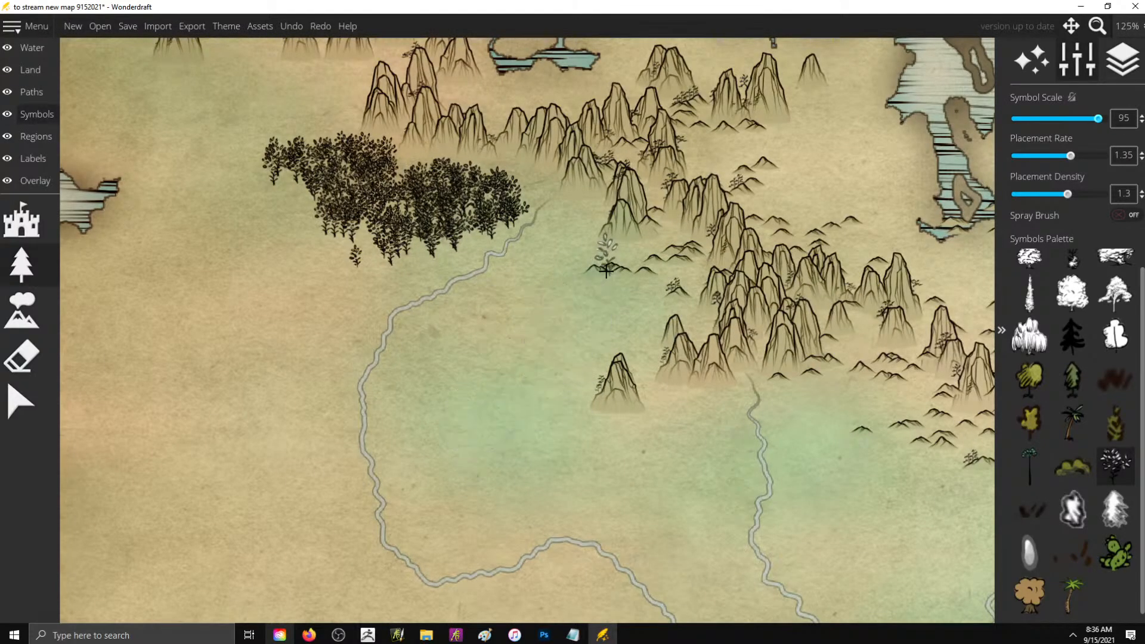
key("ctrl+z")
key("ctrl+z")
key("ctrl+z")
key("ctrl+z")
key("ctrl+z")
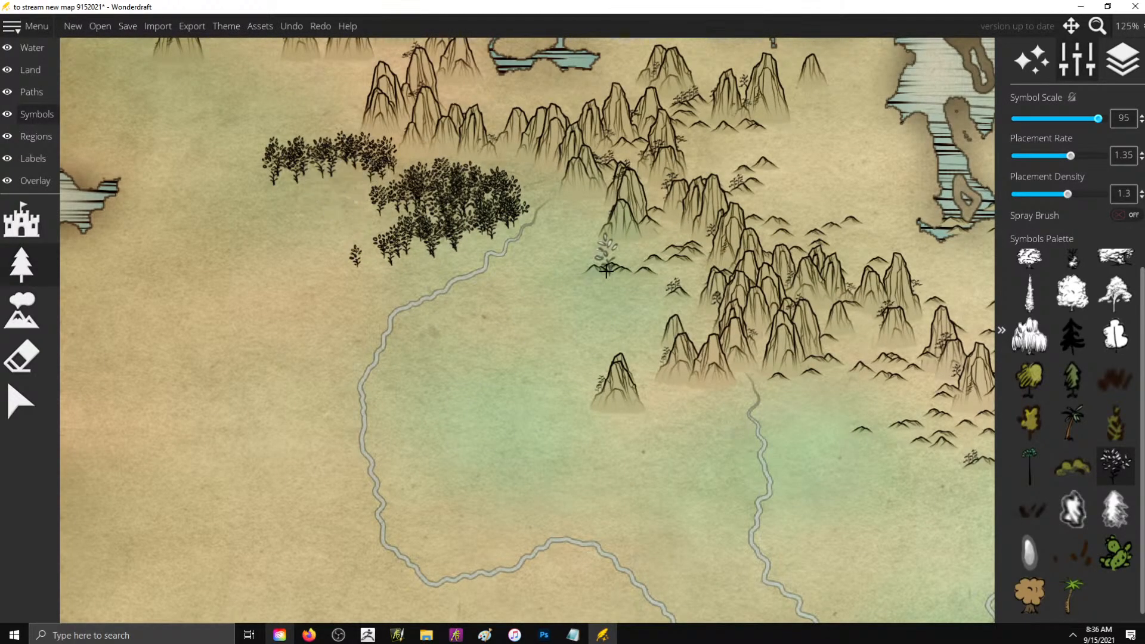
key("ctrl+z")
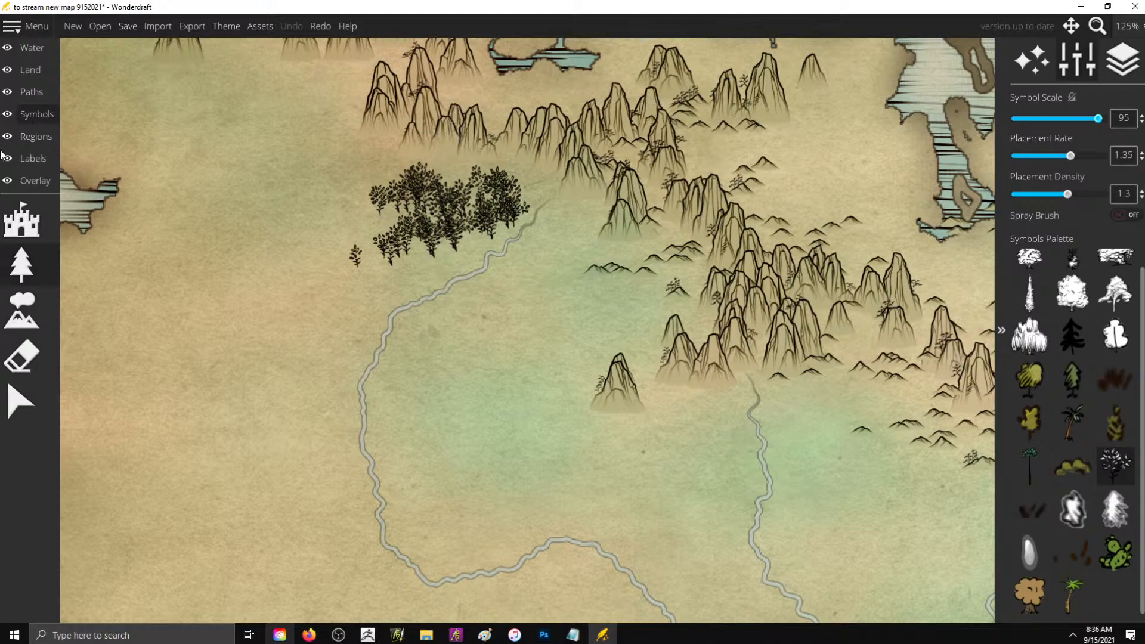
- Erase the leftover dark leafy trees west of the northwestern river's source, keeping the mountains above them
left_click(21, 356)
mouse_move(418, 263)
left_mouse_down()
mouse_move(426, 230)
mouse_move(364, 231)
mouse_move(477, 198)
mouse_move(391, 222)
left_mouse_up()
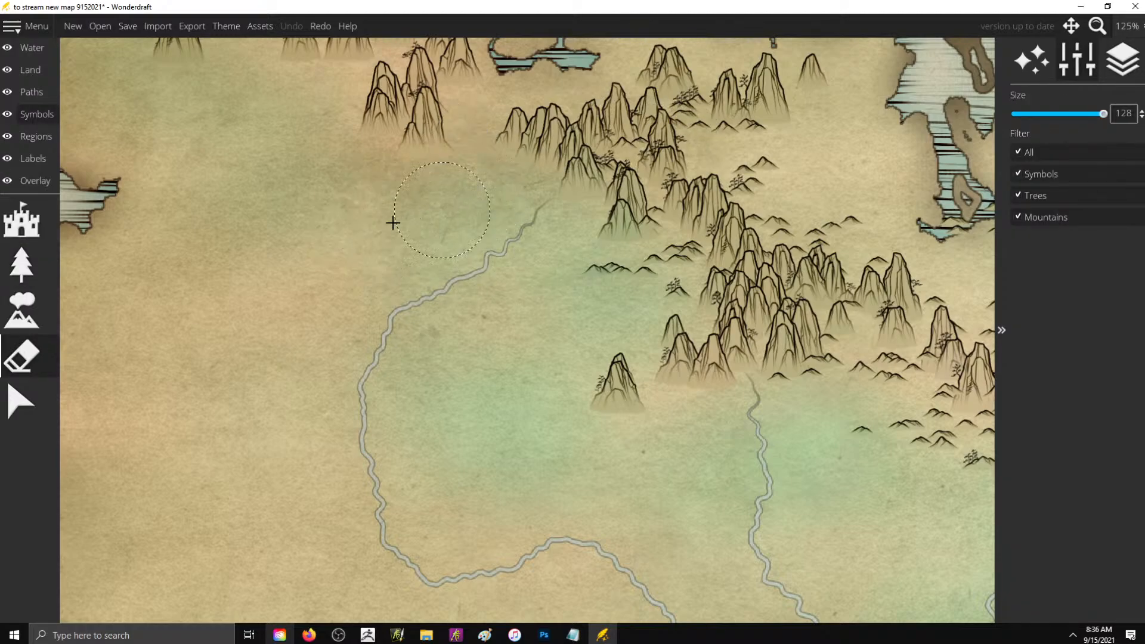
key("ctrl+z")
left_click_drag(357, 255, 457, 209)
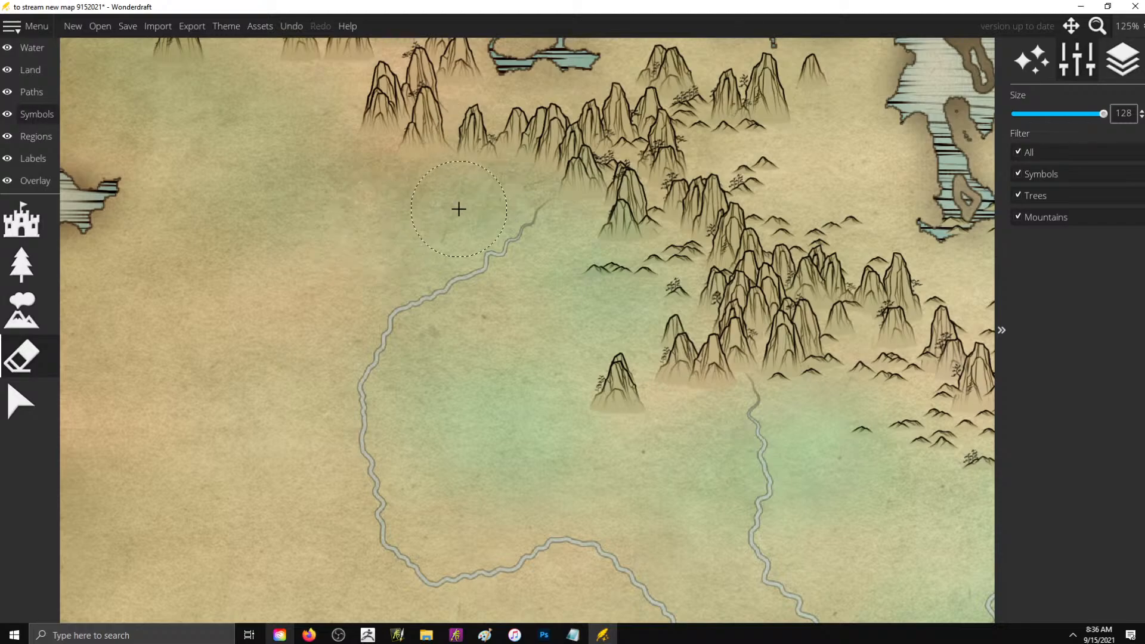
- Try painting bush symbols at scale 95 on the green lowland east of the northwestern river
left_click(21, 279)
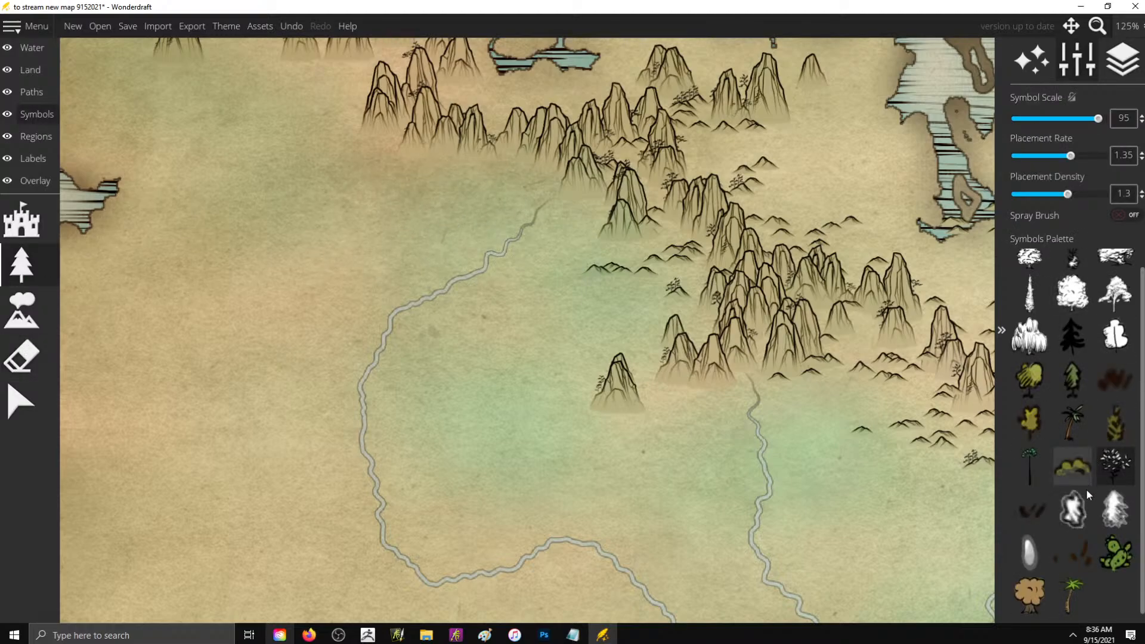
mouse_move(551, 287)
left_mouse_down()
mouse_move(533, 326)
mouse_move(409, 351)
mouse_move(478, 351)
mouse_move(508, 364)
mouse_move(495, 383)
left_mouse_up()
key("ctrl+z")
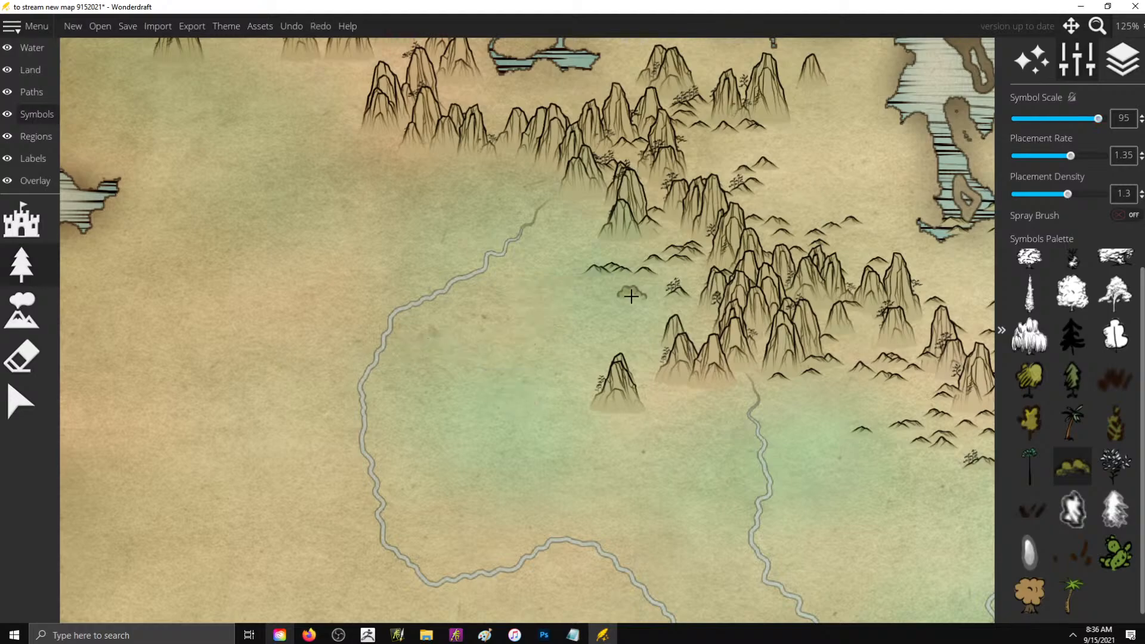
- Try bushes and grass tufts at scale 95 in the lowland north of the lone mountain, undoing each trial stroke
mouse_move(631, 296)
left_mouse_down()
mouse_move(589, 313)
mouse_move(633, 327)
mouse_move(616, 300)
mouse_move(645, 289)
mouse_move(596, 332)
mouse_move(646, 344)
left_mouse_up()
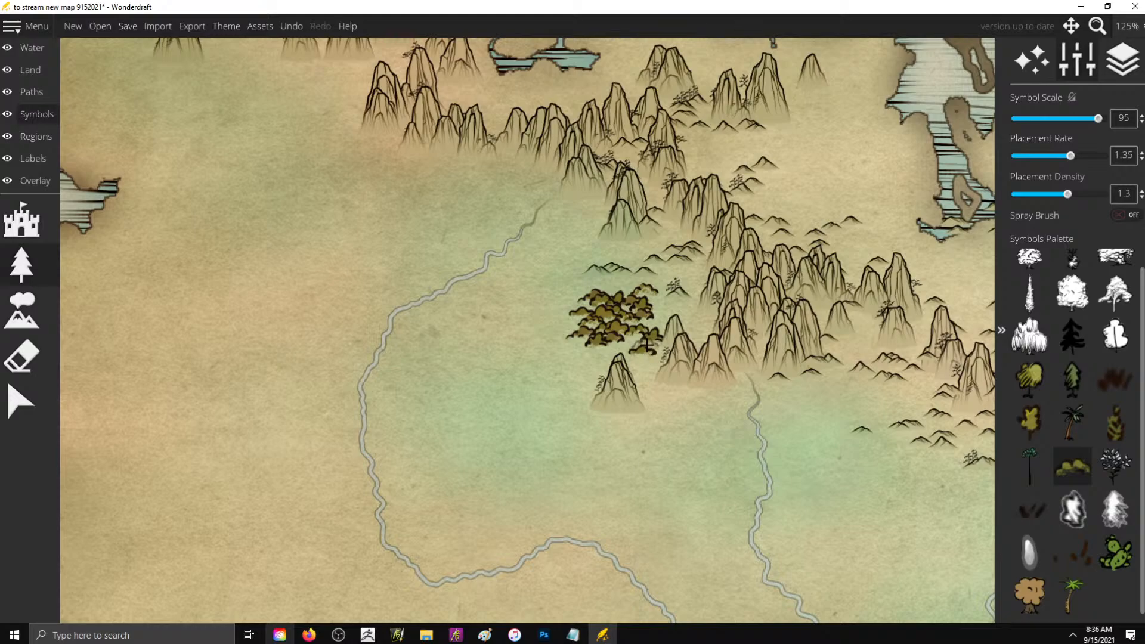
key("ctrl+z")
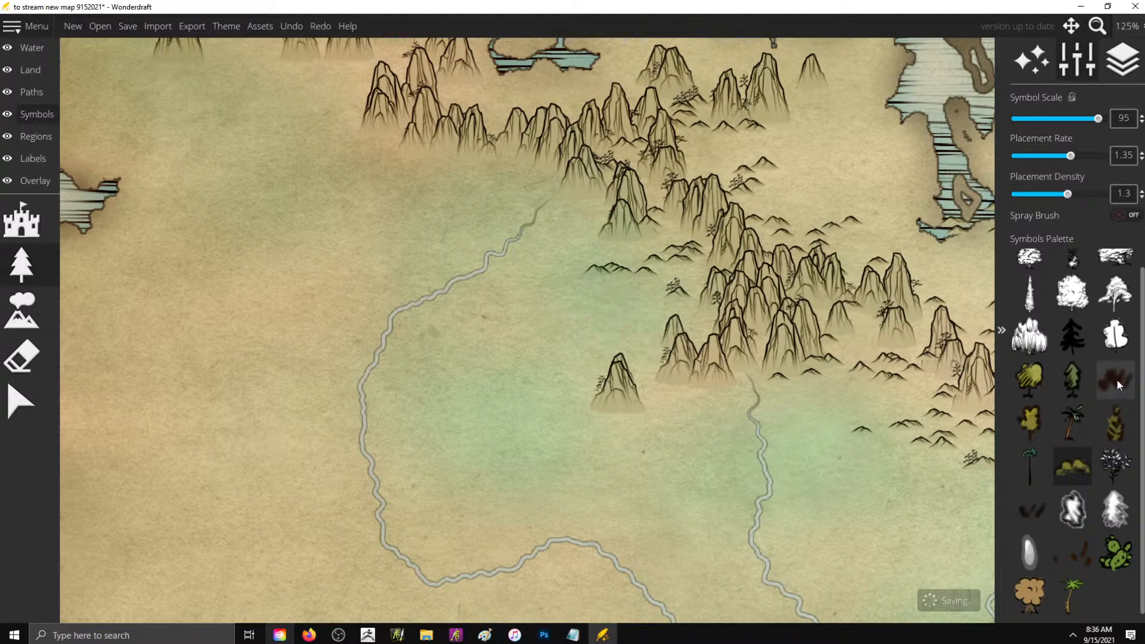
left_click(1119, 386)
mouse_move(572, 310)
left_mouse_down()
mouse_move(617, 325)
mouse_move(603, 301)
mouse_move(653, 328)
left_mouse_up()
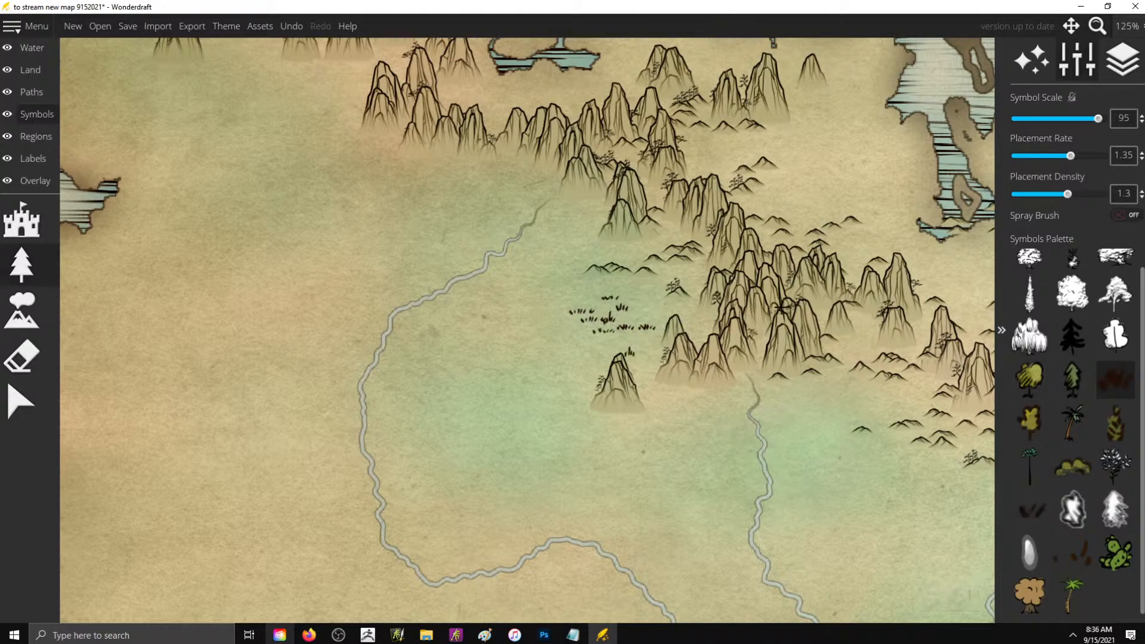
key("ctrl+z")
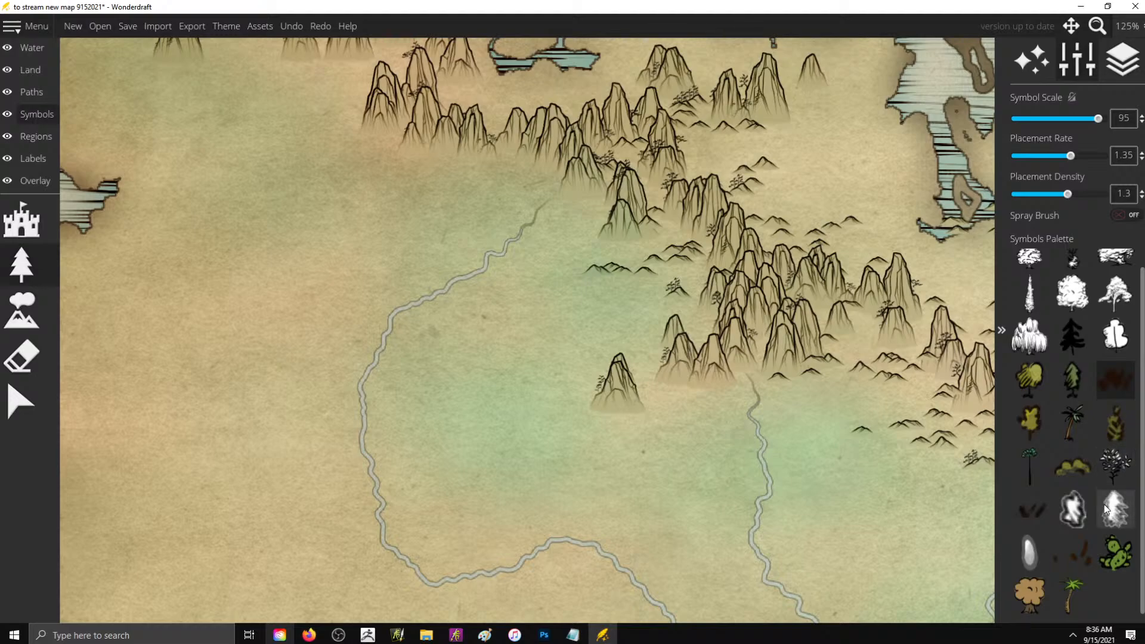
- Preview other vegetation symbols and try broad leafy trees at scale 20 east of the central river's source
left_click(1042, 512)
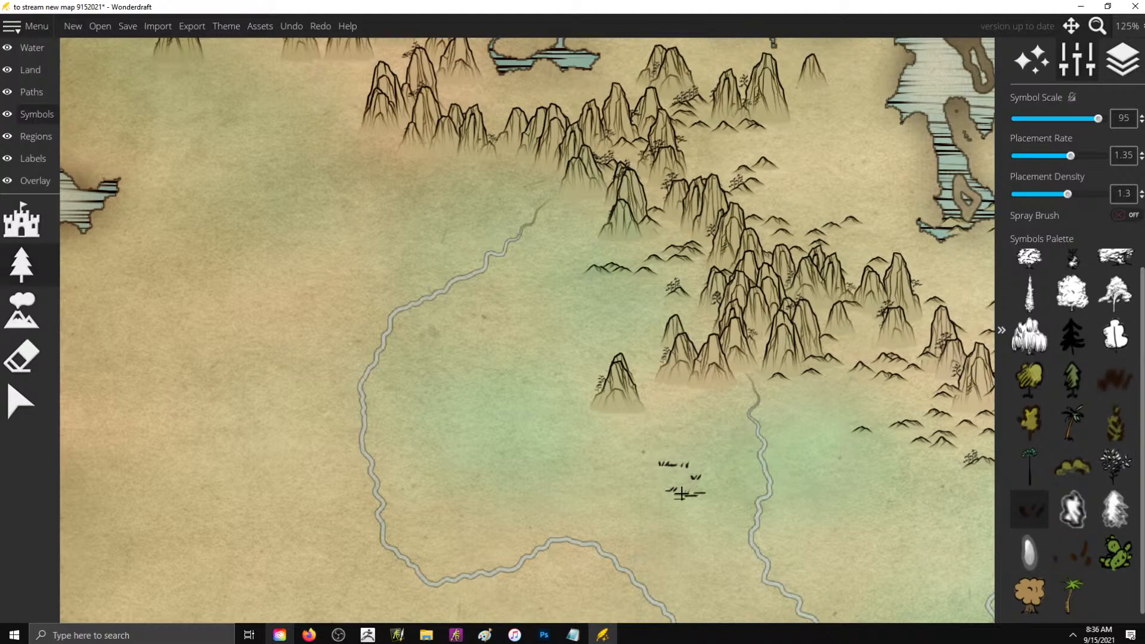
left_click(1072, 257)
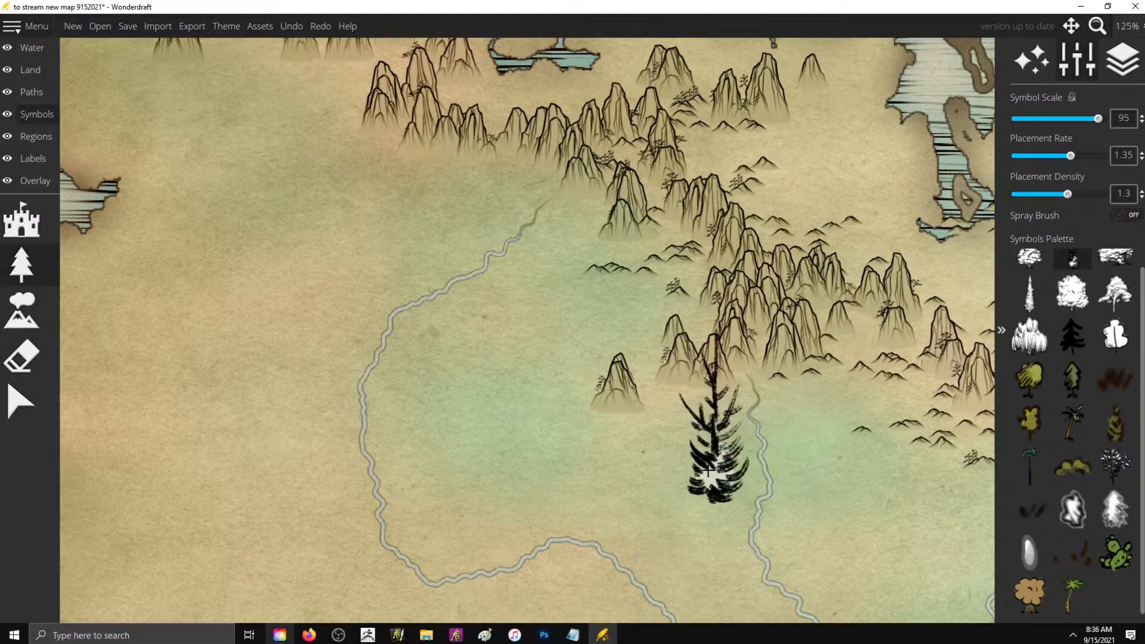
left_click(1029, 258)
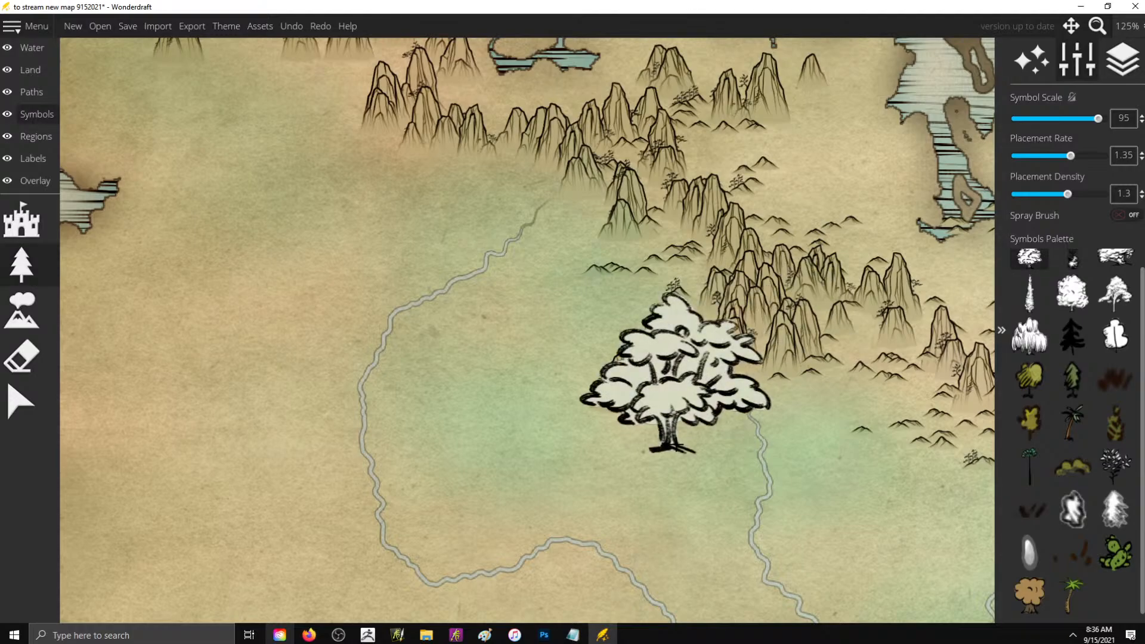
left_click(1024, 118)
mouse_move(769, 390)
left_mouse_down()
mouse_move(805, 404)
mouse_move(812, 441)
mouse_move(798, 451)
mouse_move(854, 414)
left_mouse_up()
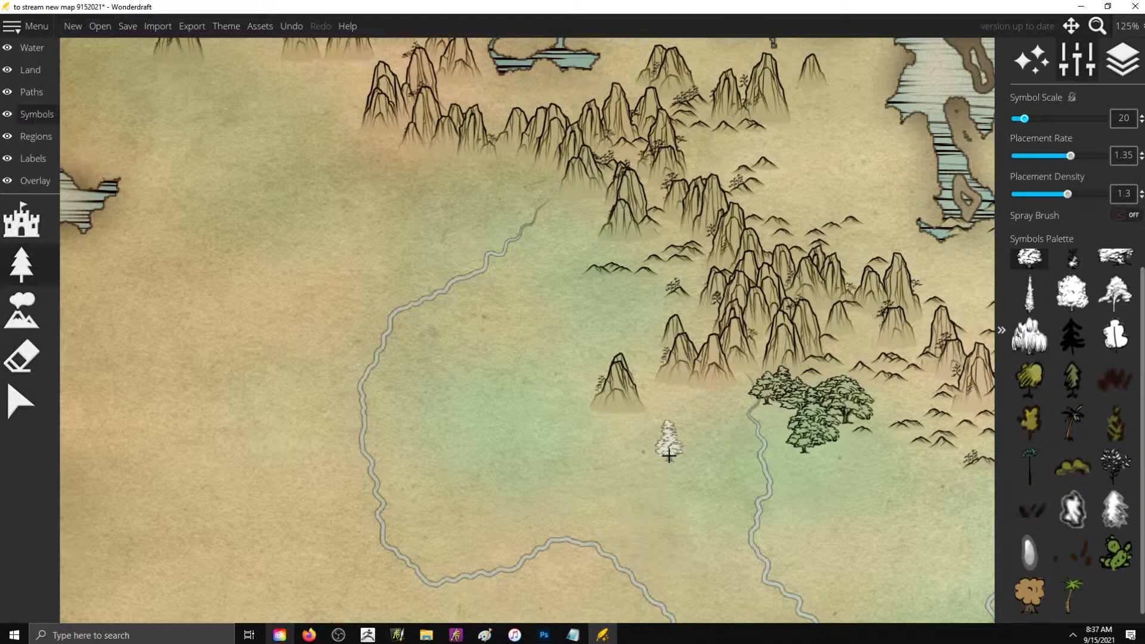
key("ctrl+z")
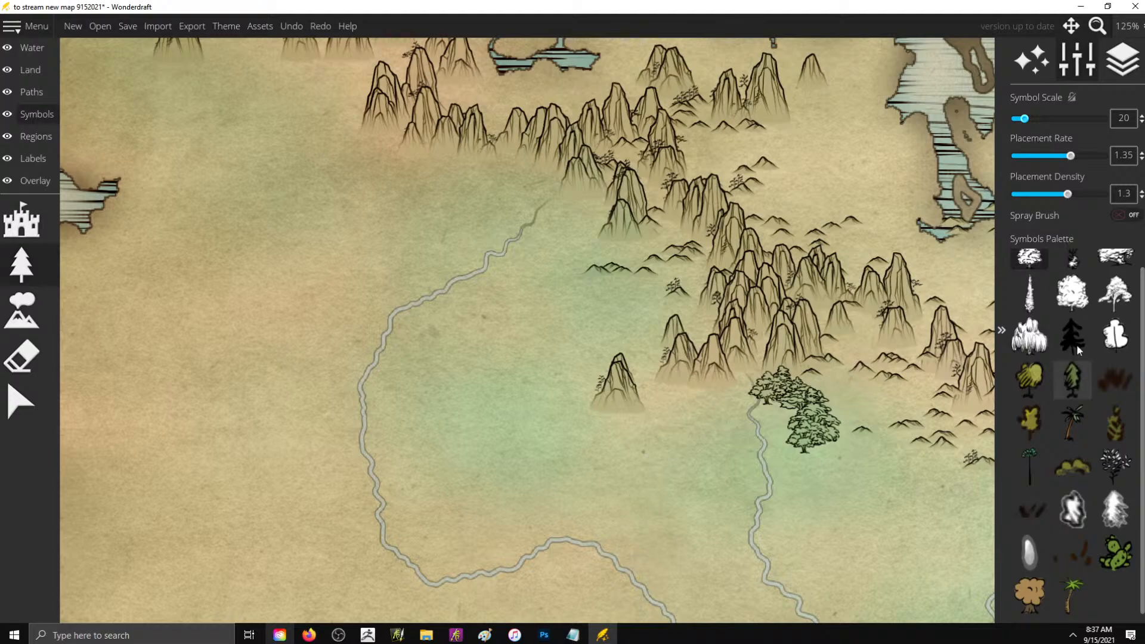
- Try tall leafy trees at scale 20 west of the central river and undo all trial trees on both banks
scroll(1115, 335, "up", 1)
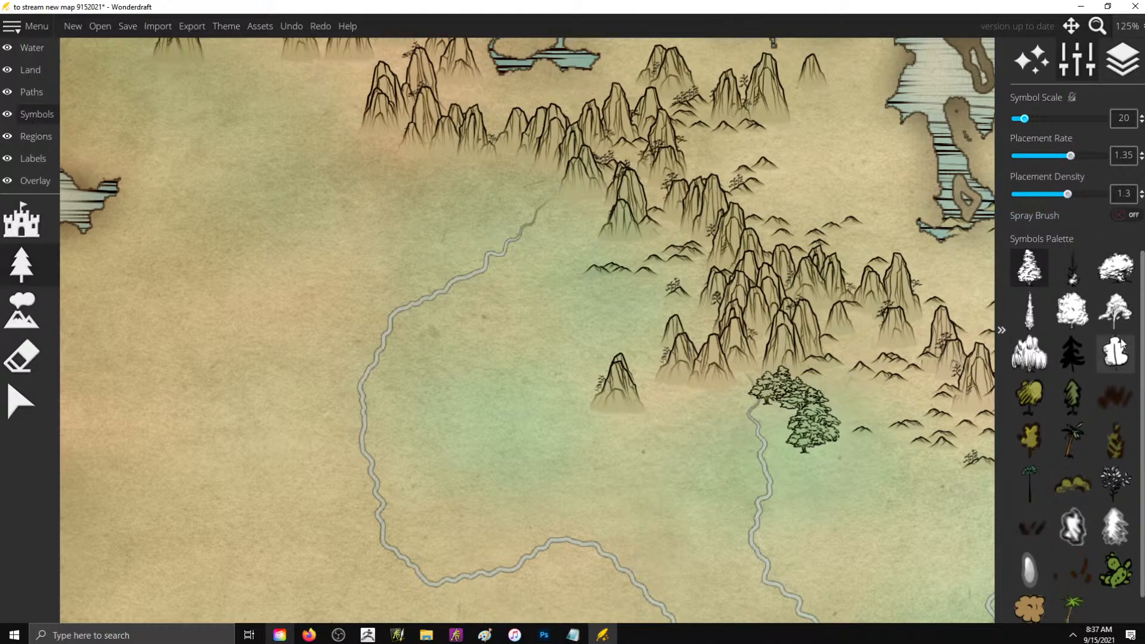
left_click(1121, 323)
mouse_move(691, 417)
left_mouse_down()
mouse_move(685, 455)
mouse_move(626, 522)
mouse_move(572, 471)
left_mouse_up()
key("ctrl+z")
key("ctrl+z")
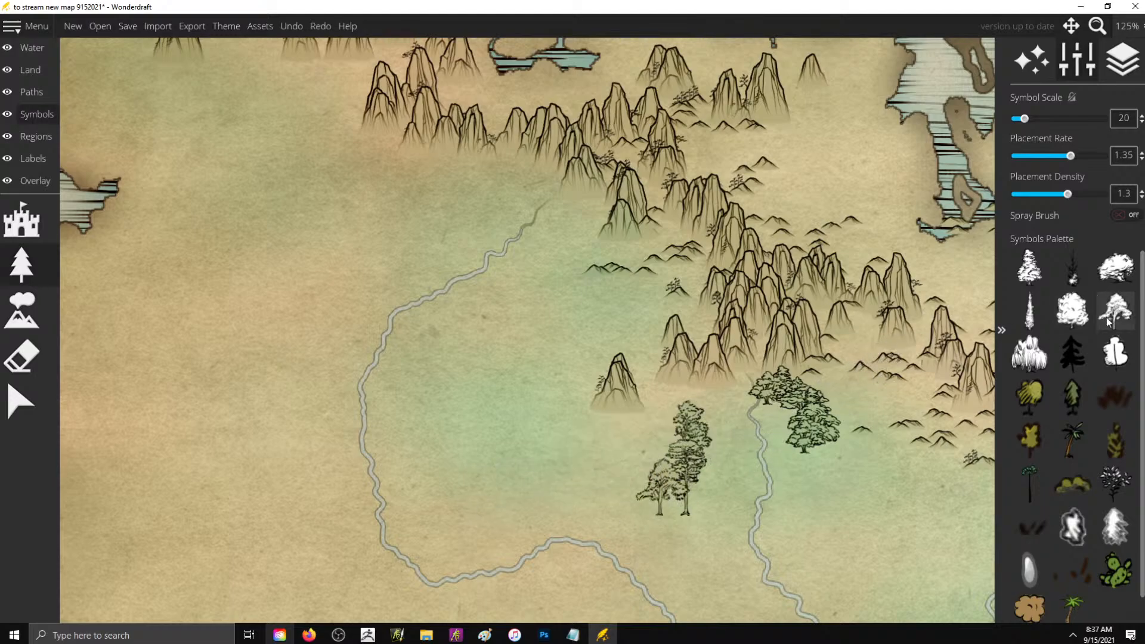
left_click(1115, 353)
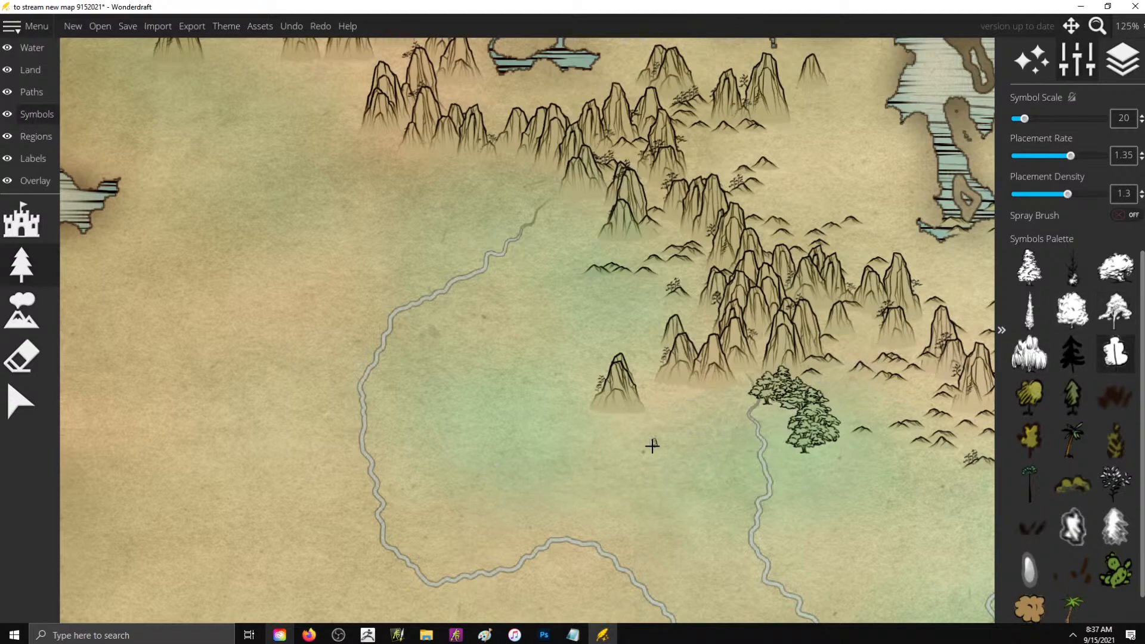
key("ctrl+z")
key("ctrl+z")
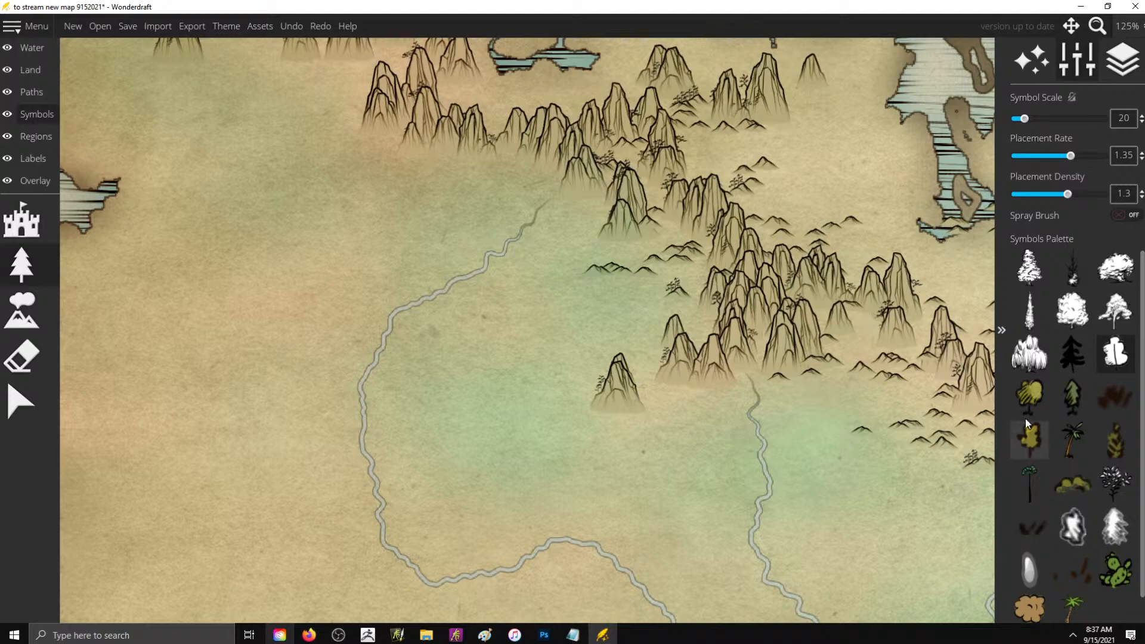
- Select the willow tree symbol, test and undo a stroke, and set placement rate to 1.6 and symbol scale to 15
left_click(1029, 353)
left_click_drag(801, 442, 793, 513)
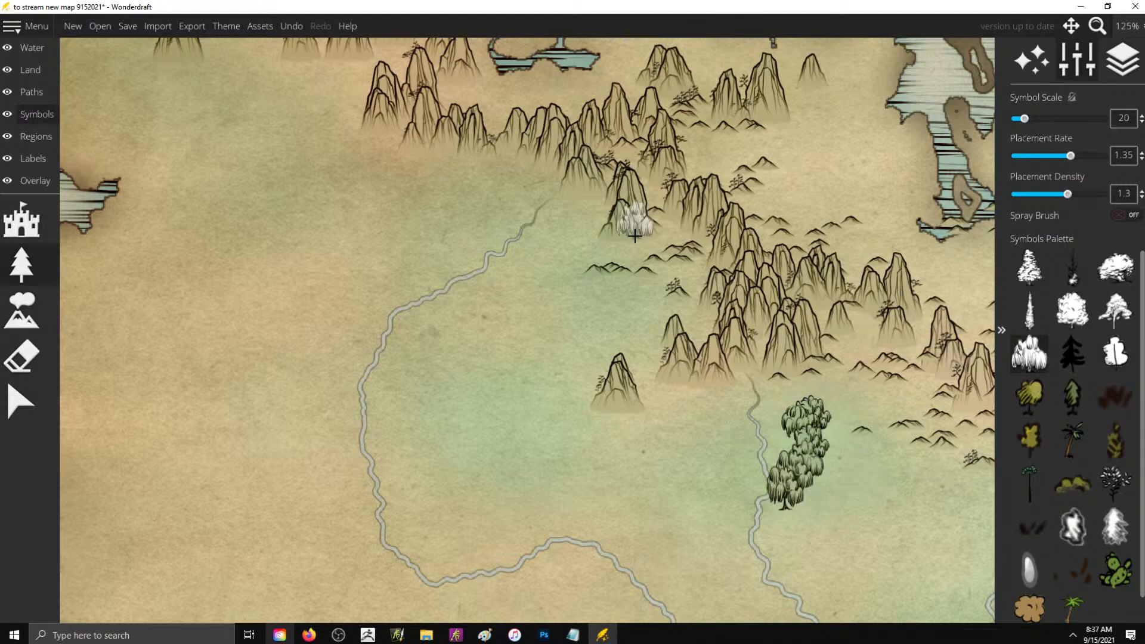
key("ctrl+z")
left_click(1029, 267)
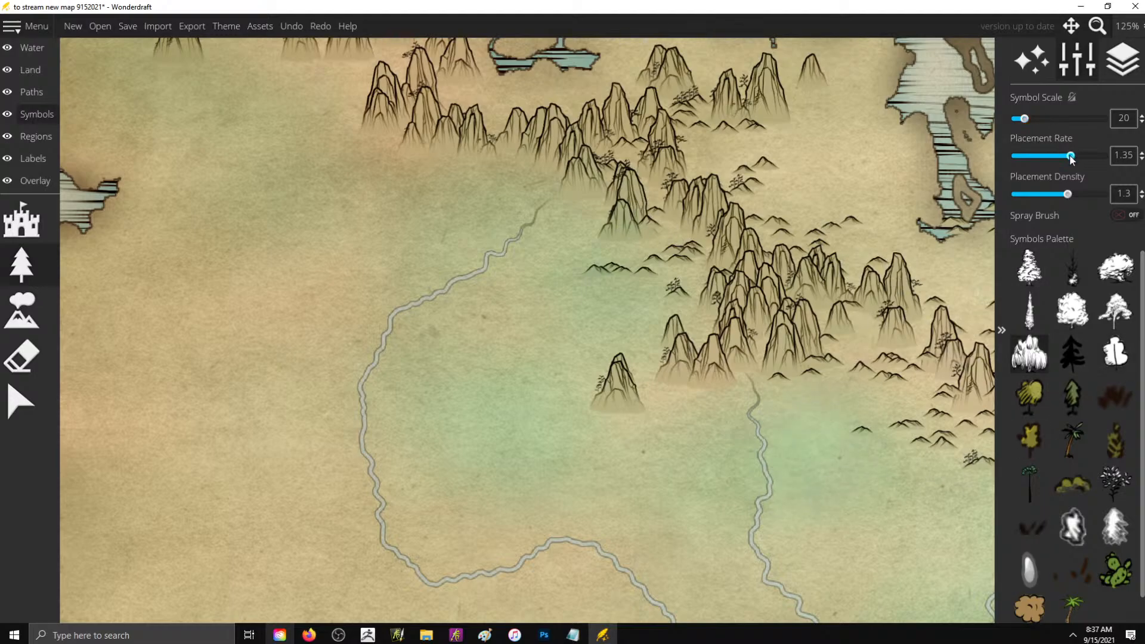
left_click_drag(1049, 156, 1080, 157)
left_click_drag(1021, 122, 1015, 121)
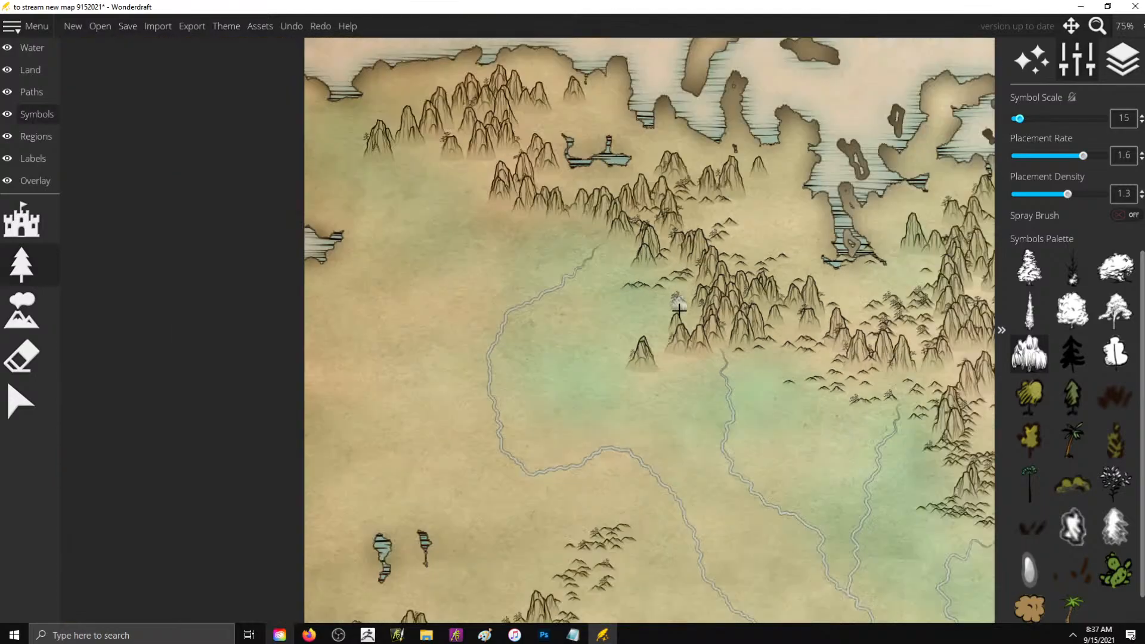
- Paint willow forests around the northwestern river's source, around the central river's source and beside the hills north of the western mountains
scroll(608, 268, "down", 2)
mouse_move(575, 225)
left_mouse_down()
mouse_move(505, 238)
mouse_move(558, 255)
mouse_move(481, 280)
mouse_move(520, 288)
mouse_move(534, 249)
mouse_move(521, 238)
mouse_move(525, 248)
mouse_move(515, 251)
mouse_move(528, 263)
mouse_move(501, 295)
left_mouse_up()
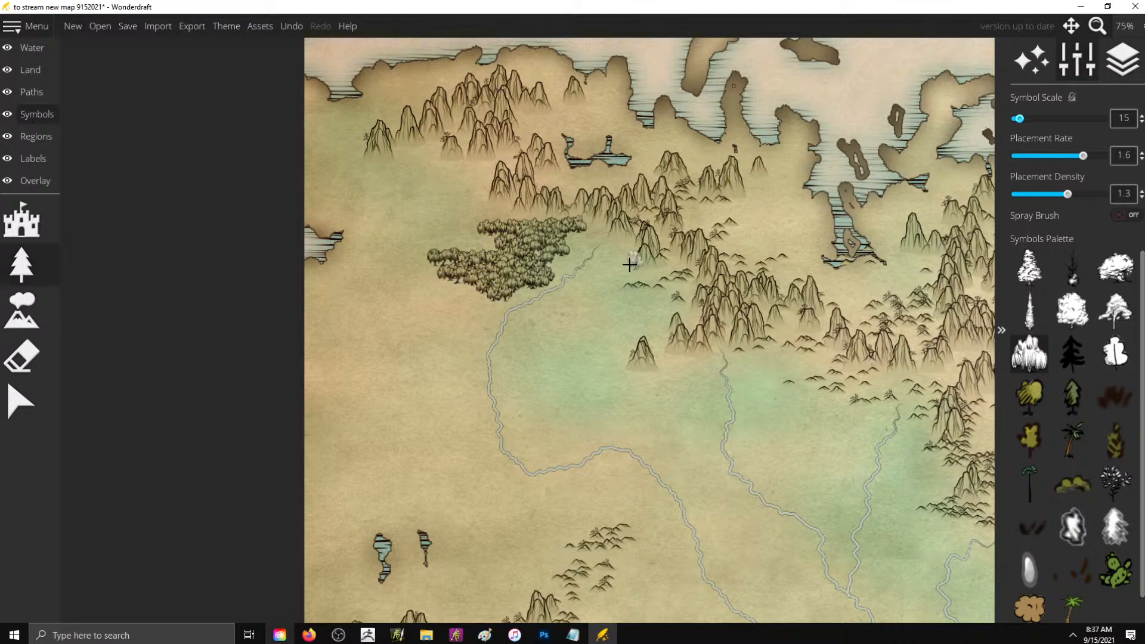
mouse_move(611, 254)
left_mouse_down()
mouse_move(585, 296)
mouse_move(528, 323)
mouse_move(549, 327)
mouse_move(560, 351)
mouse_move(600, 314)
mouse_move(648, 328)
mouse_move(640, 309)
mouse_move(586, 301)
mouse_move(615, 275)
mouse_move(614, 260)
mouse_move(622, 275)
mouse_move(656, 278)
mouse_move(614, 287)
mouse_move(632, 306)
mouse_move(600, 248)
mouse_move(585, 243)
mouse_move(538, 288)
left_mouse_up()
mouse_move(789, 356)
left_mouse_down()
mouse_move(737, 373)
mouse_move(749, 405)
mouse_move(794, 425)
mouse_move(766, 427)
mouse_move(750, 374)
mouse_move(750, 390)
mouse_move(738, 392)
mouse_move(732, 365)
mouse_move(692, 364)
mouse_move(717, 410)
mouse_move(681, 434)
mouse_move(654, 415)
mouse_move(678, 403)
mouse_move(680, 365)
mouse_move(700, 397)
mouse_move(697, 383)
mouse_move(660, 390)
mouse_move(645, 407)
mouse_move(651, 433)
mouse_move(583, 442)
mouse_move(620, 445)
mouse_move(611, 426)
mouse_move(643, 391)
left_mouse_up()
mouse_move(576, 512)
left_mouse_down()
mouse_move(549, 530)
mouse_move(547, 562)
mouse_move(520, 576)
mouse_move(539, 577)
mouse_move(606, 512)
left_mouse_up()
- Paint a large willow forest east of the next river to the east, with smaller patches around its source and west bank
scroll(793, 377, "down", 6)
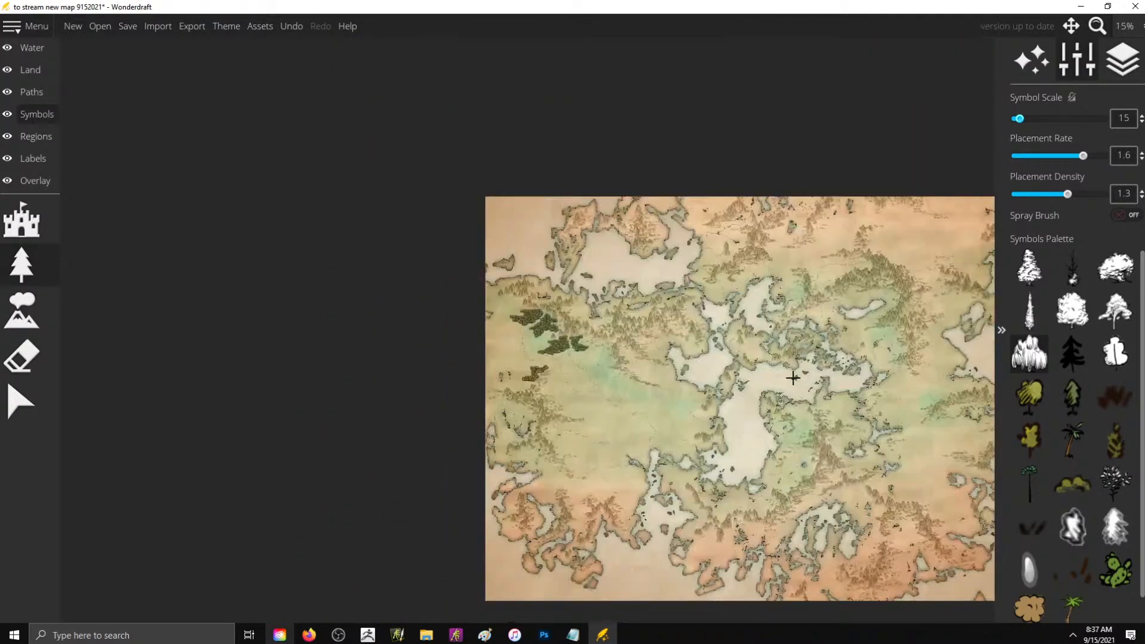
scroll(592, 484, "up", 6)
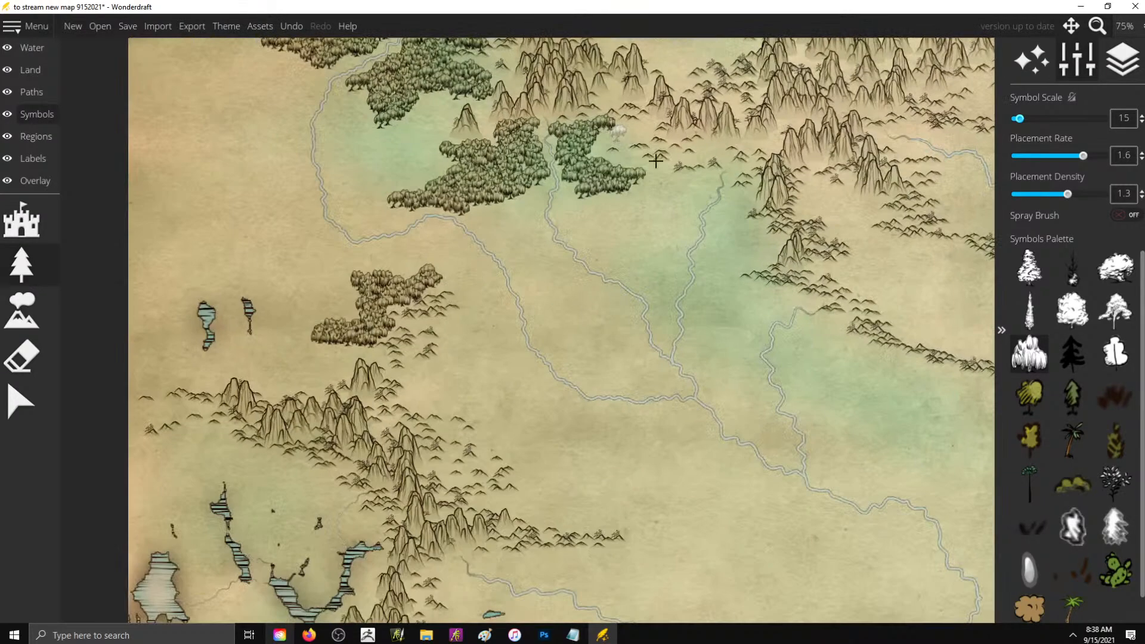
mouse_move(763, 209)
left_mouse_down()
mouse_move(724, 222)
mouse_move(755, 234)
mouse_move(717, 240)
mouse_move(709, 268)
mouse_move(758, 252)
mouse_move(729, 250)
mouse_move(745, 209)
mouse_move(776, 258)
mouse_move(746, 261)
mouse_move(724, 283)
mouse_move(780, 304)
mouse_move(720, 311)
mouse_move(722, 333)
mouse_move(704, 340)
mouse_move(710, 361)
mouse_move(746, 380)
mouse_move(753, 326)
mouse_move(791, 298)
mouse_move(743, 299)
mouse_move(724, 287)
mouse_move(696, 299)
mouse_move(713, 274)
mouse_move(709, 307)
left_mouse_up()
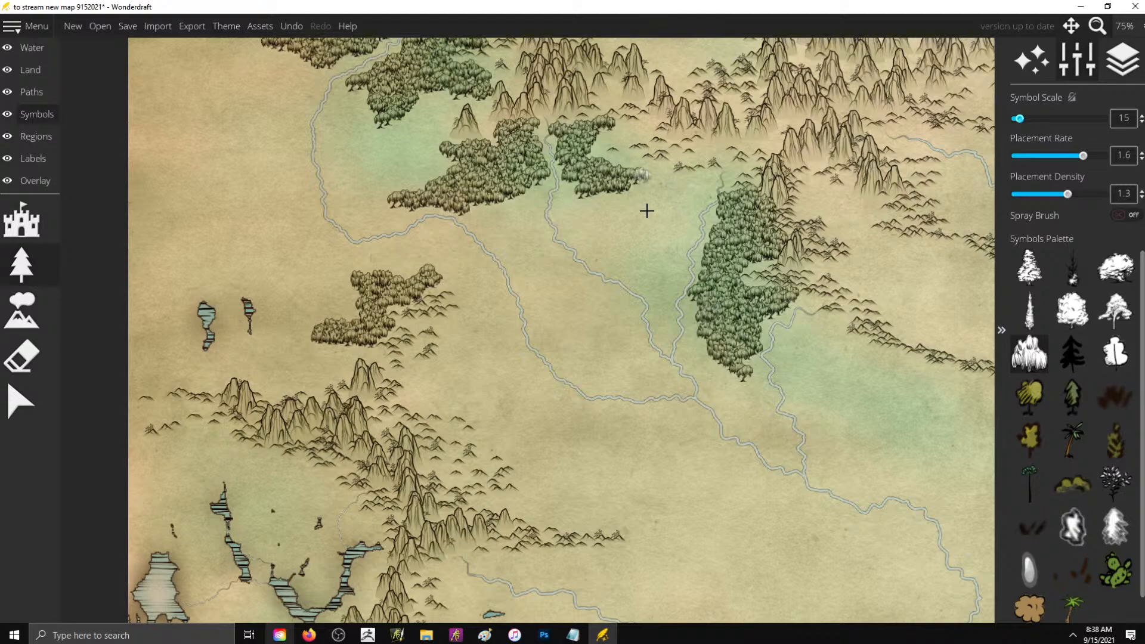
left_click(690, 186)
mouse_move(690, 187)
left_mouse_down()
mouse_move(666, 191)
mouse_move(703, 205)
mouse_move(674, 265)
left_mouse_up()
mouse_move(706, 141)
left_mouse_down()
mouse_move(692, 158)
mouse_move(720, 157)
mouse_move(734, 194)
left_mouse_up()
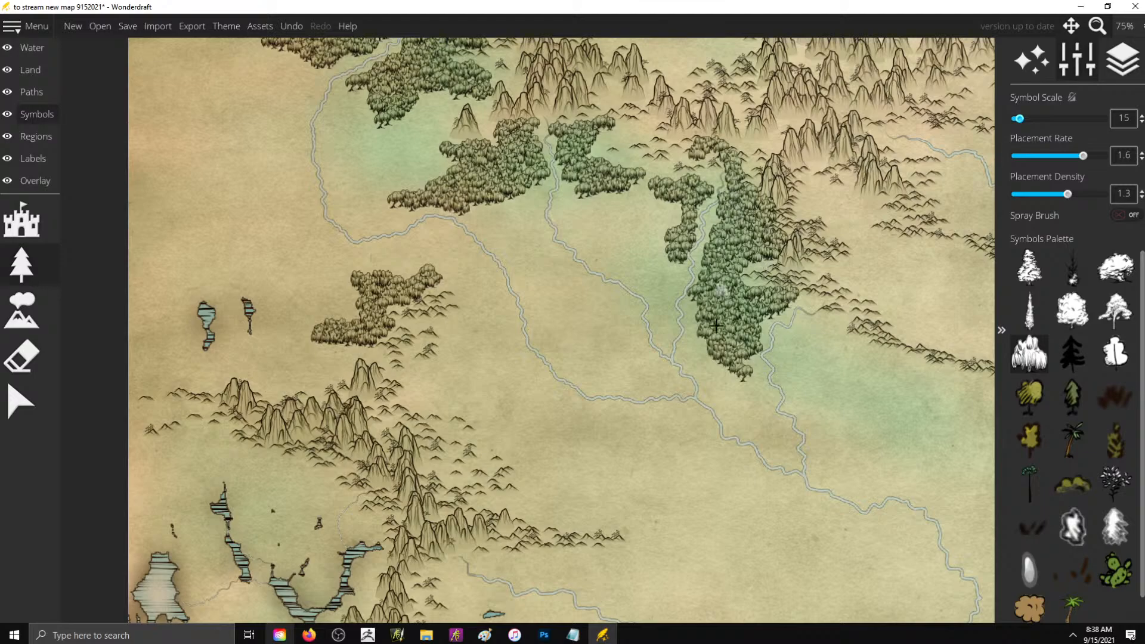
- Set placement density to 1.75 and paint a broad willow forest southeastward across the green lowland toward the inland sea
scroll(593, 209, "down", 5)
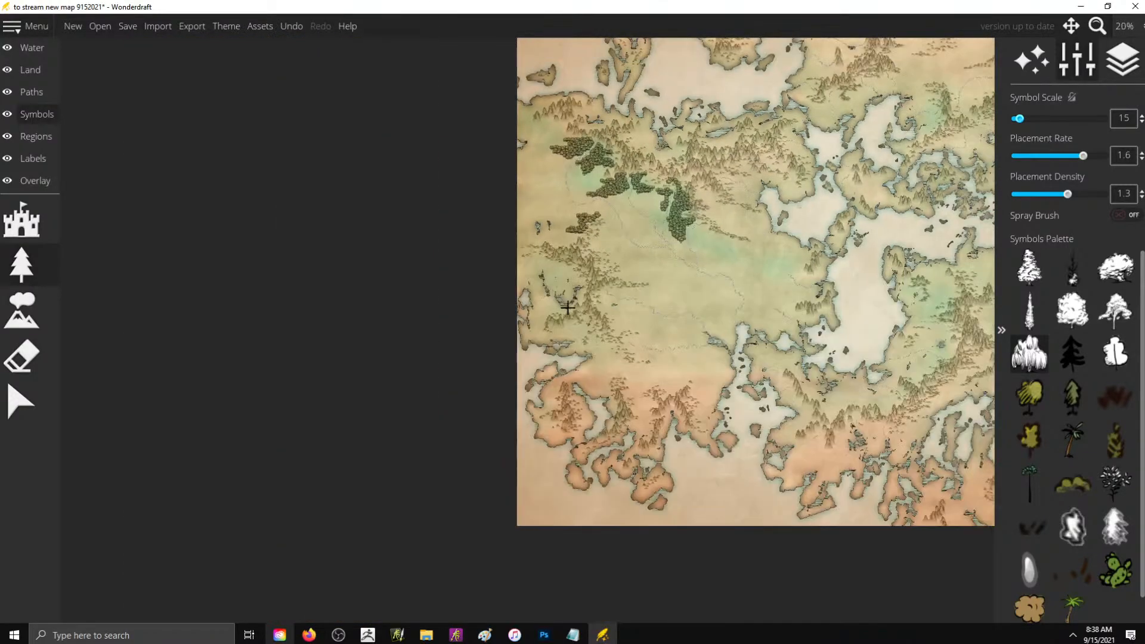
scroll(709, 256, "up", 2)
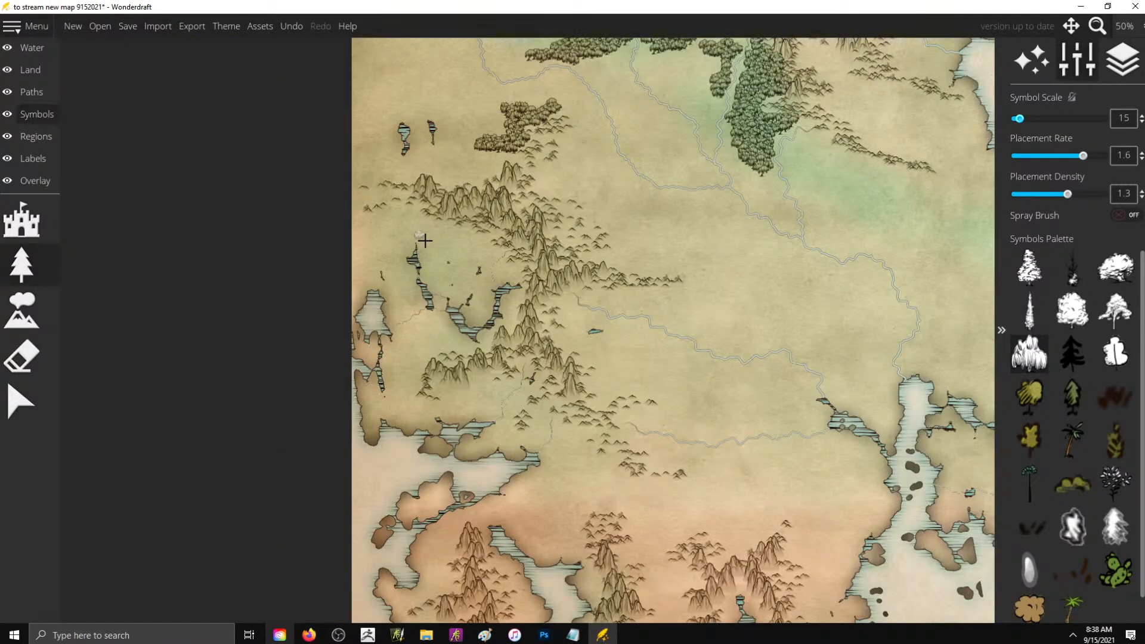
scroll(638, 215, "down", 2)
mouse_move(614, 200)
left_mouse_down()
mouse_move(644, 221)
mouse_move(655, 195)
mouse_move(684, 208)
mouse_move(658, 209)
mouse_move(673, 210)
mouse_move(660, 238)
mouse_move(688, 270)
mouse_move(729, 287)
mouse_move(757, 279)
mouse_move(723, 261)
mouse_move(684, 262)
mouse_move(698, 274)
mouse_move(727, 229)
mouse_move(680, 256)
mouse_move(740, 256)
mouse_move(732, 268)
mouse_move(749, 273)
mouse_move(711, 273)
left_mouse_up()
left_click(1091, 195)
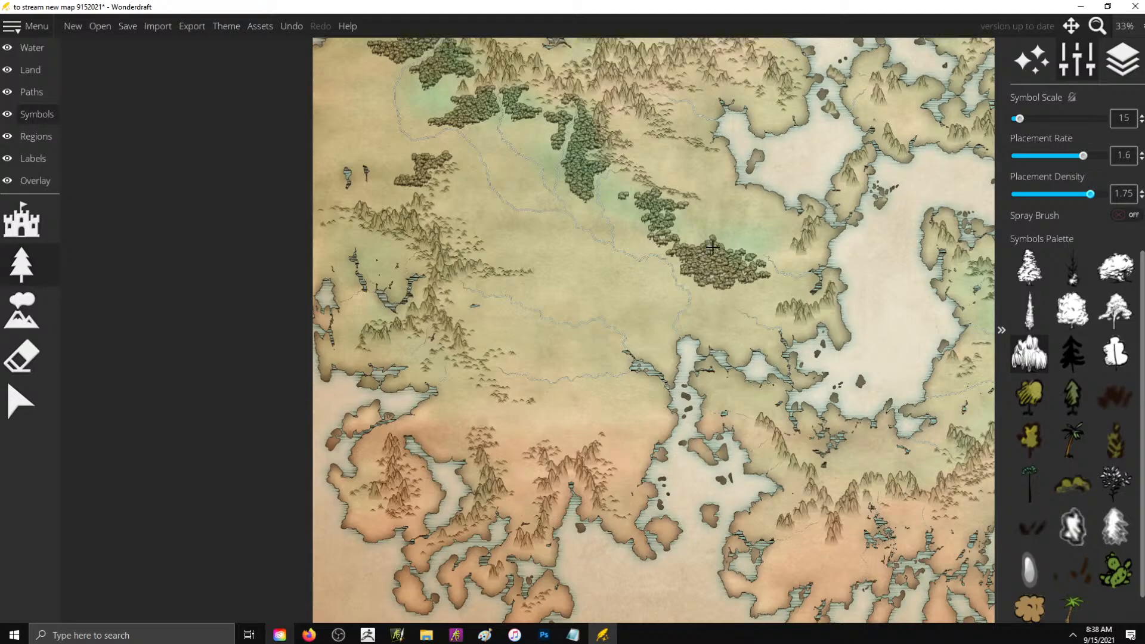
mouse_move(727, 240)
left_mouse_down()
mouse_move(701, 251)
mouse_move(696, 236)
mouse_move(653, 224)
mouse_move(697, 212)
mouse_move(682, 228)
mouse_move(699, 246)
left_mouse_up()
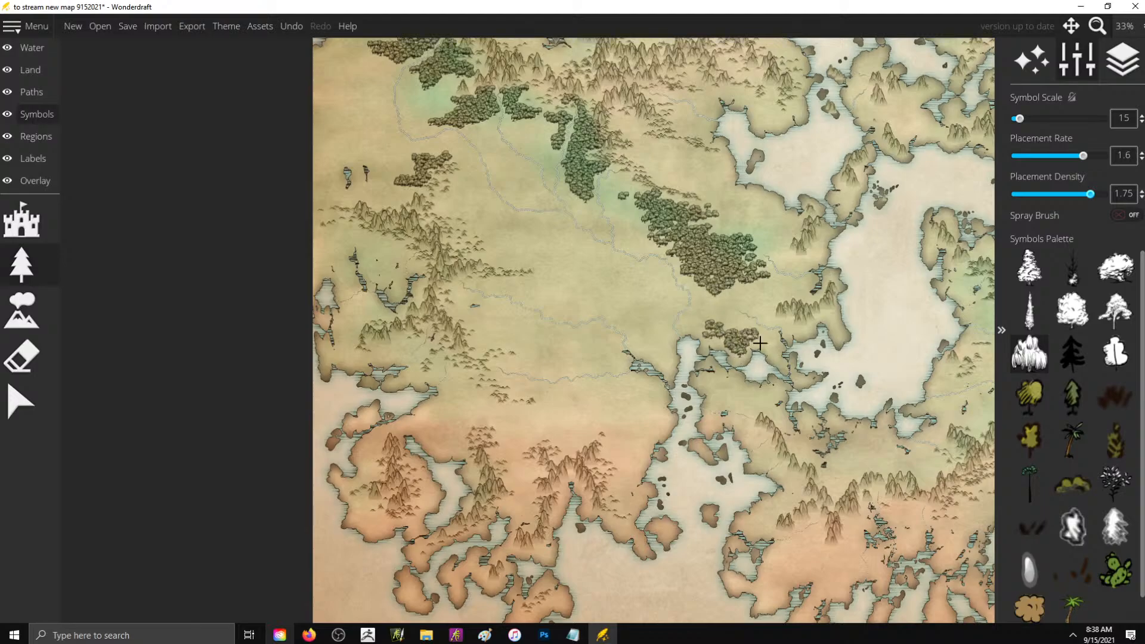
- Paint willow woods along the coast southwest of the inland sea and extend the northwestern end of the broad lowland forest
left_click_drag(759, 344, 742, 339)
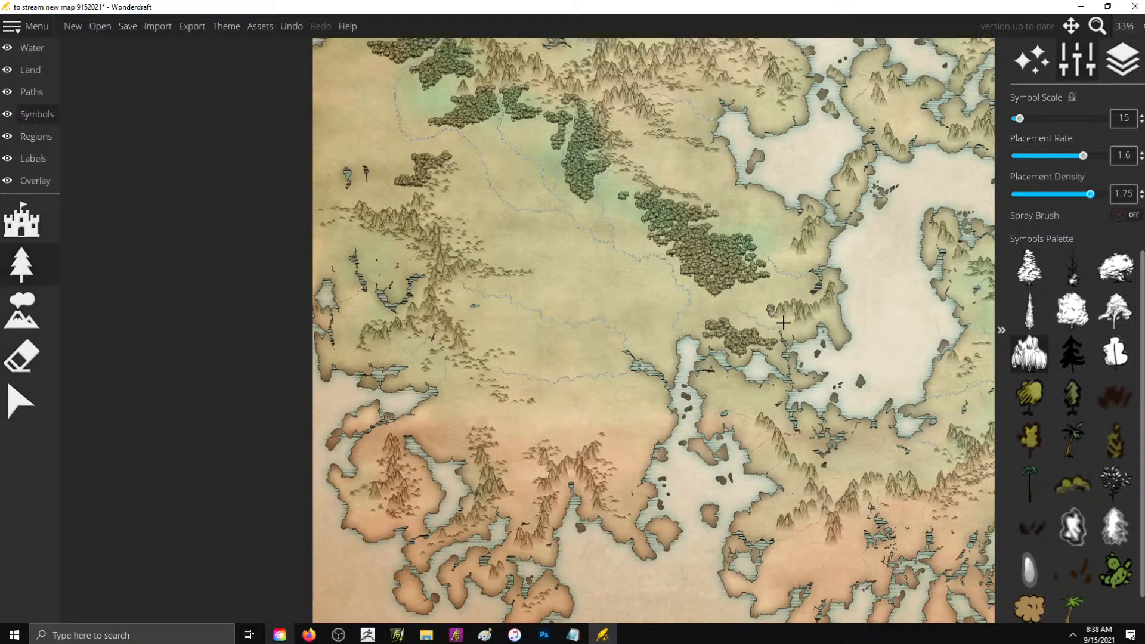
mouse_move(762, 308)
left_mouse_down()
mouse_move(745, 282)
mouse_move(707, 263)
left_mouse_up()
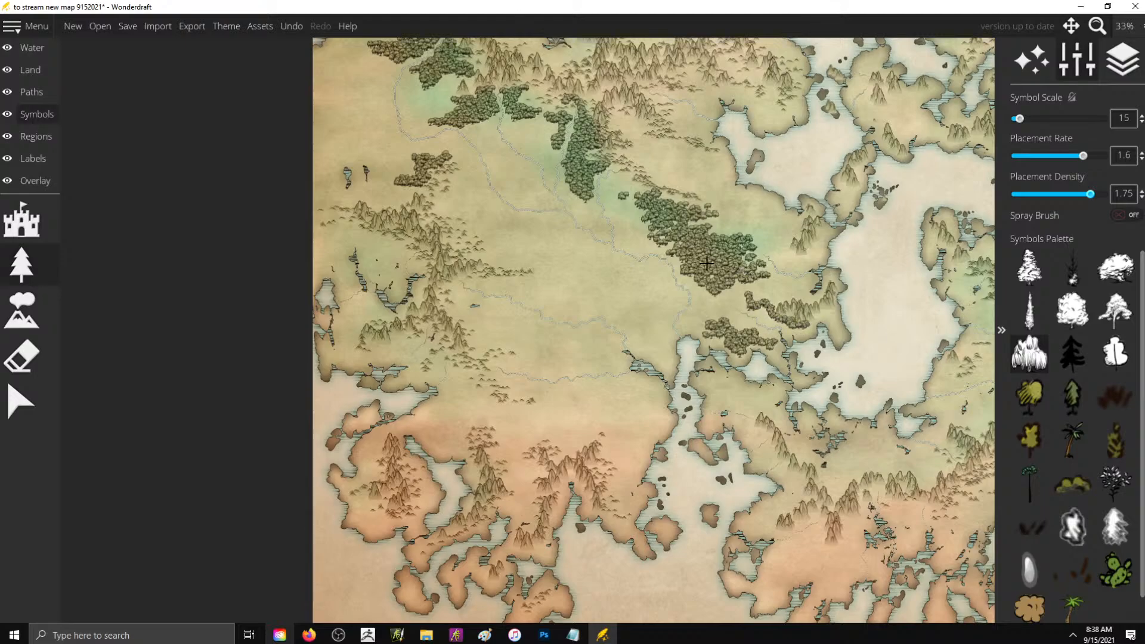
left_click_drag(631, 206, 662, 223)
- Paint a small willow wood beside the southern river and willow forests south of the western mountain ridge around the small lakes
left_click_drag(602, 296, 600, 305)
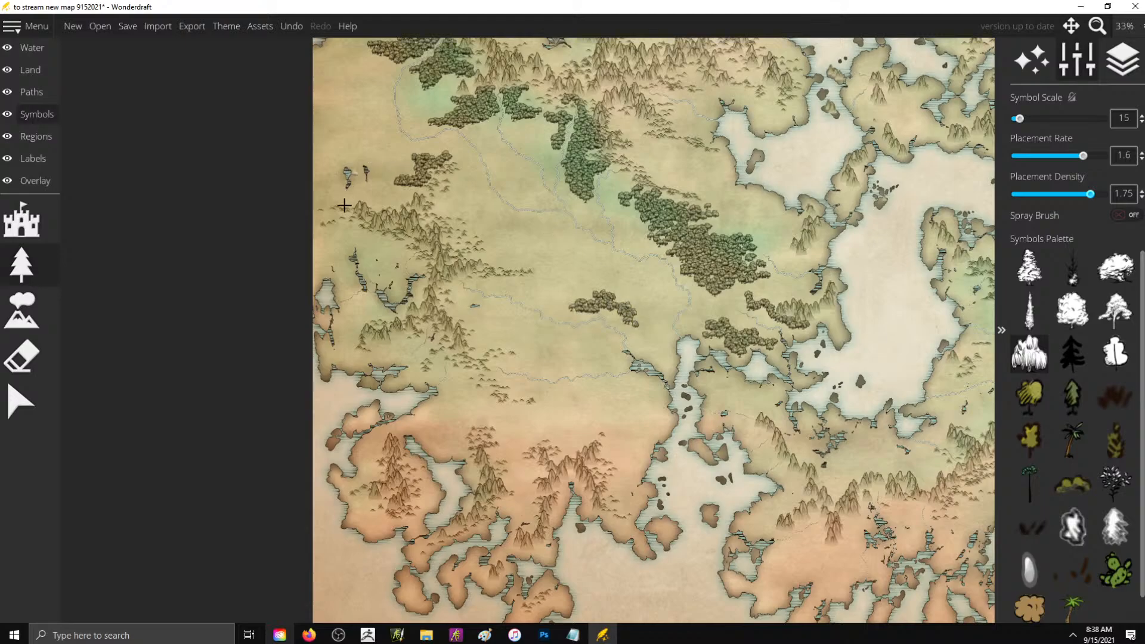
mouse_move(365, 233)
left_mouse_down()
mouse_move(370, 250)
mouse_move(397, 247)
mouse_move(420, 266)
left_mouse_up()
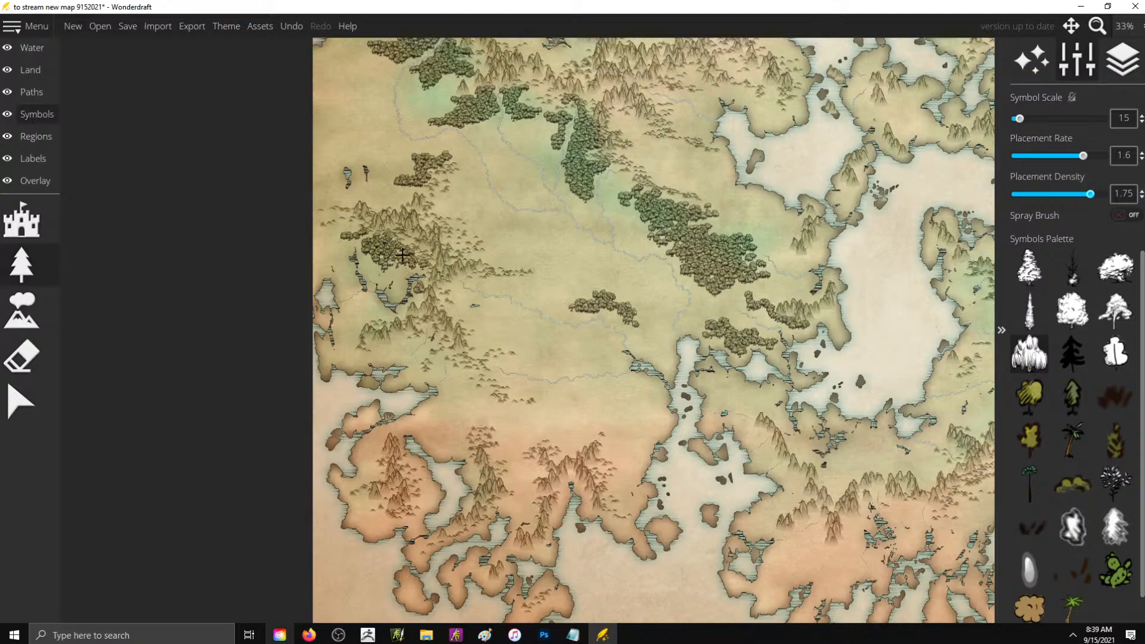
mouse_move(380, 249)
left_mouse_down()
mouse_move(327, 235)
mouse_move(339, 226)
mouse_move(321, 241)
mouse_move(354, 243)
left_mouse_up()
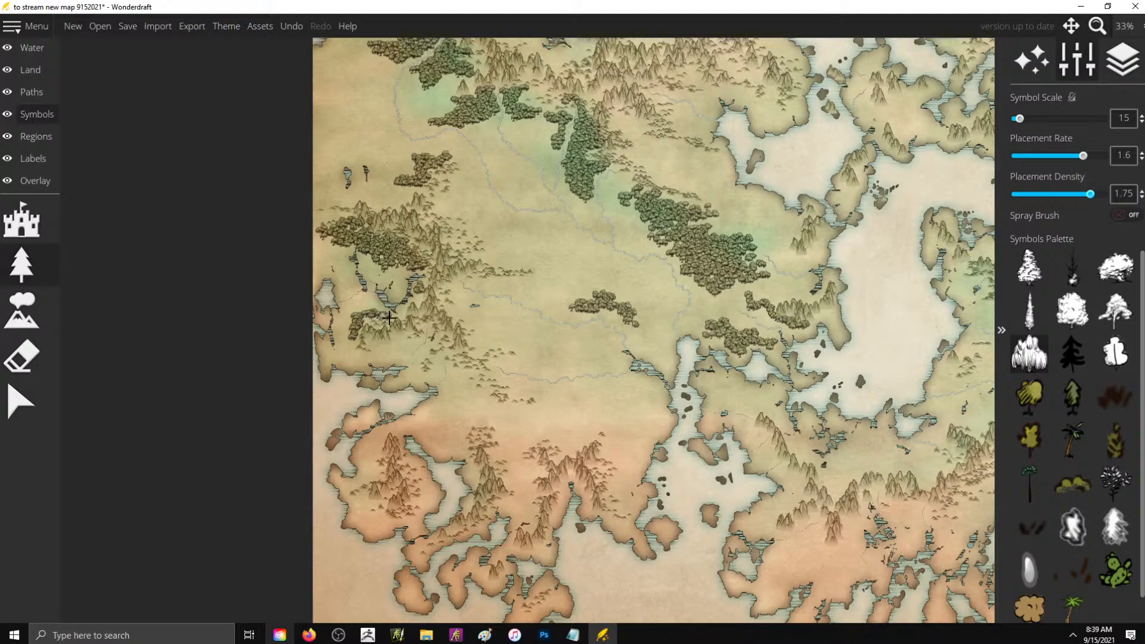
- Paint a chain of willow forests along the western foot of the mountain range east of the inland sea
scroll(513, 214, "down", 3)
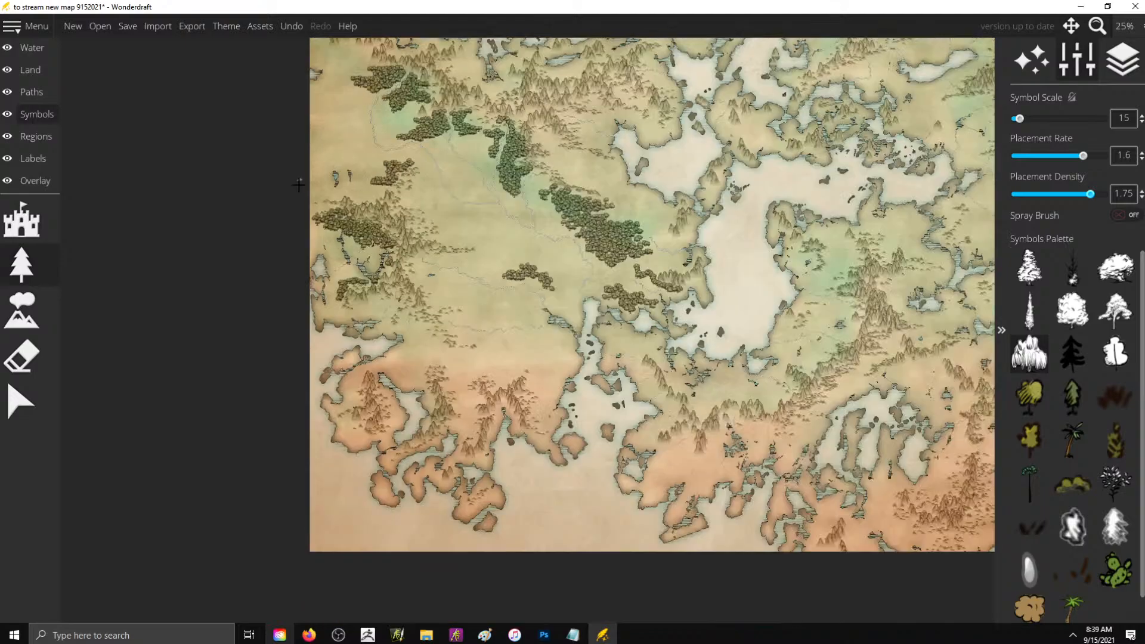
scroll(746, 128, "up", 1)
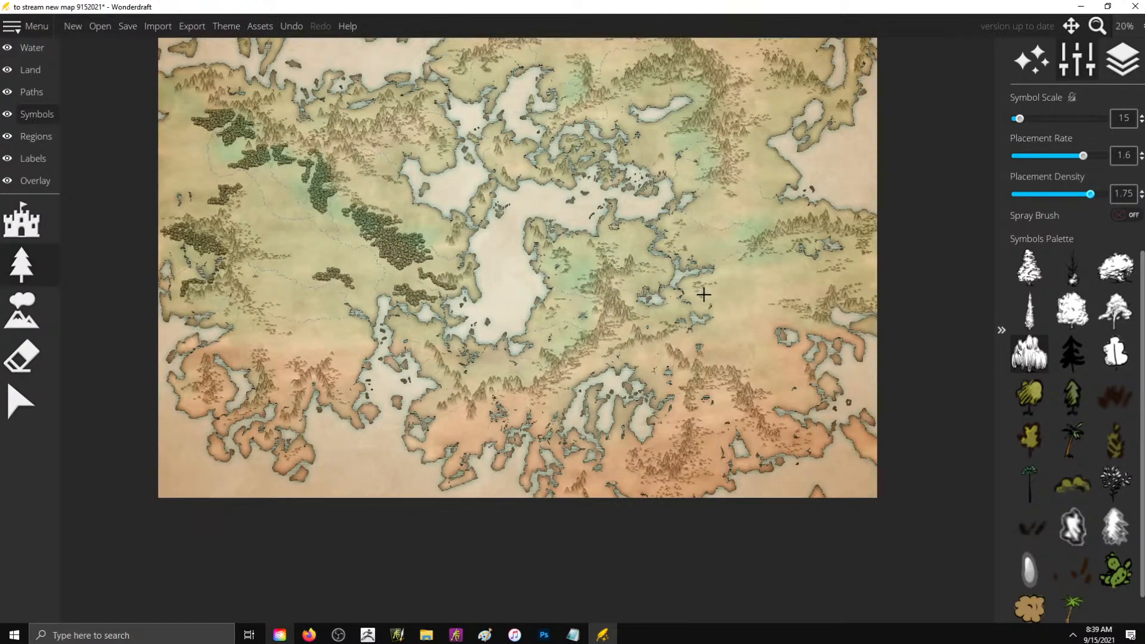
scroll(645, 256, "up", 3)
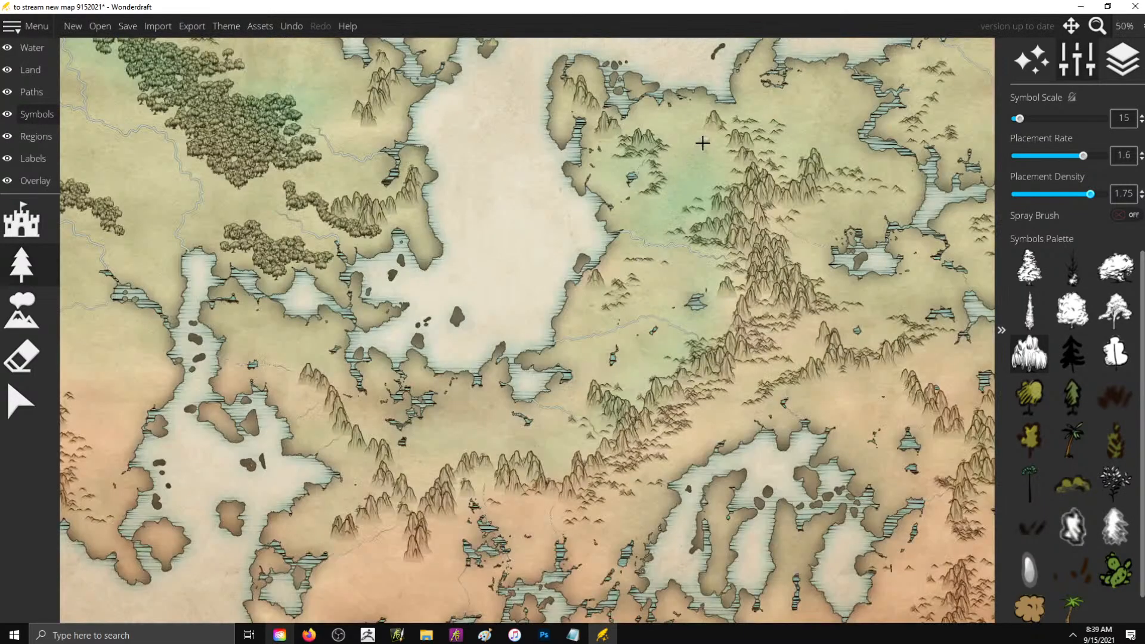
mouse_move(702, 143)
left_mouse_down()
mouse_move(723, 169)
mouse_move(707, 179)
mouse_move(698, 161)
mouse_move(711, 158)
mouse_move(713, 184)
mouse_move(728, 180)
mouse_move(654, 219)
mouse_move(674, 220)
mouse_move(651, 236)
mouse_move(652, 220)
mouse_move(688, 223)
mouse_move(705, 193)
mouse_move(671, 234)
mouse_move(674, 256)
mouse_move(705, 279)
mouse_move(662, 279)
mouse_move(659, 301)
mouse_move(707, 281)
mouse_move(720, 308)
mouse_move(689, 322)
mouse_move(715, 332)
mouse_move(732, 305)
mouse_move(717, 327)
mouse_move(718, 278)
left_mouse_up()
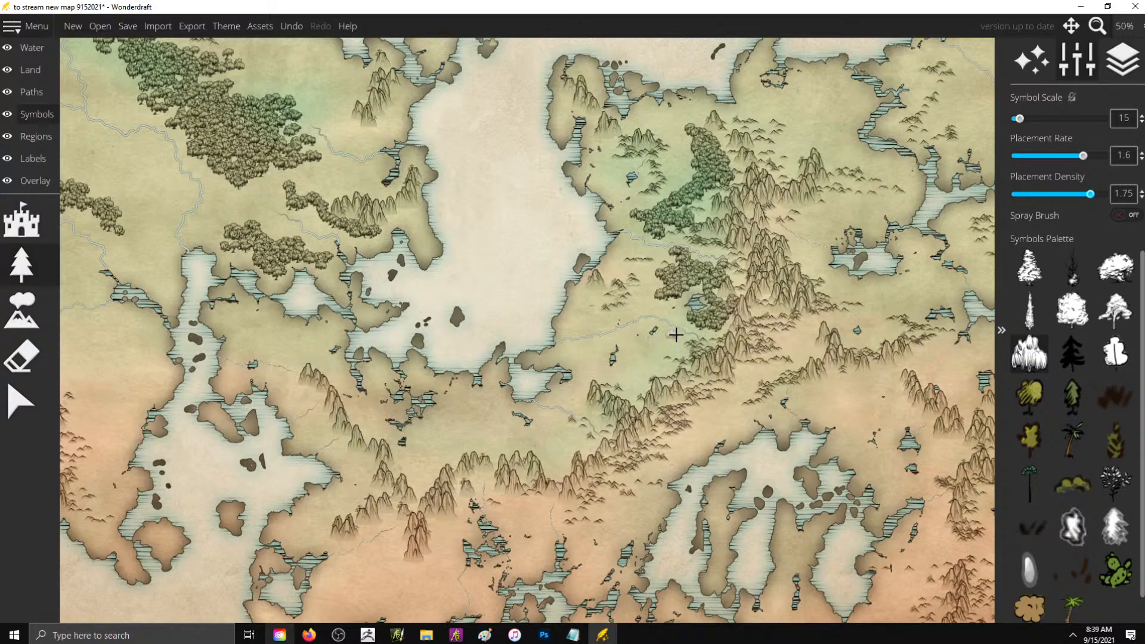
mouse_move(675, 335)
left_mouse_down()
mouse_move(657, 351)
mouse_move(667, 370)
mouse_move(630, 390)
mouse_move(645, 358)
mouse_move(656, 373)
mouse_move(674, 360)
mouse_move(633, 341)
left_mouse_up()
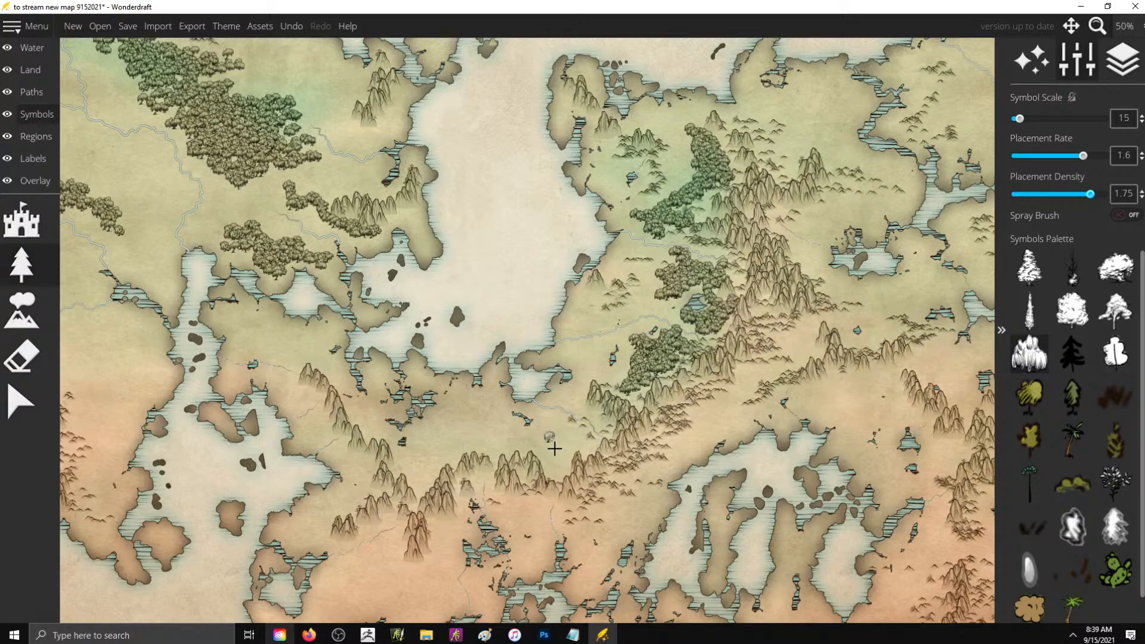
- Paint a long willow forest along the mountains south of the inland sea and a small wood on its southeastern shore
mouse_move(554, 448)
left_mouse_down()
mouse_move(550, 475)
mouse_move(583, 447)
mouse_move(551, 415)
left_mouse_up()
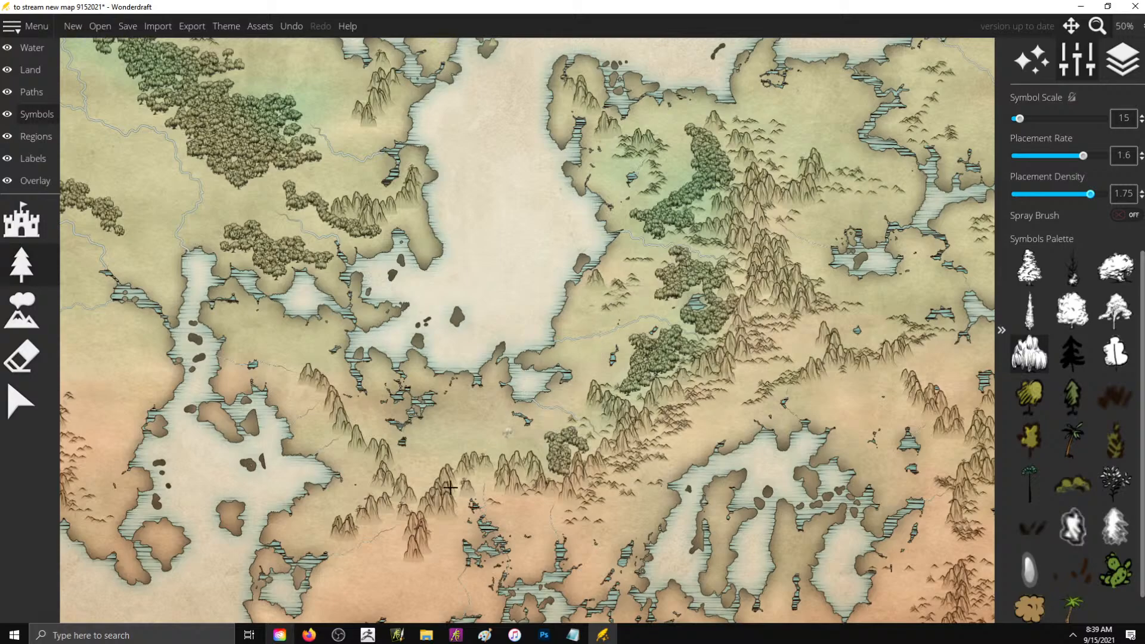
mouse_move(427, 440)
left_mouse_down()
mouse_move(409, 467)
mouse_move(422, 483)
mouse_move(450, 460)
mouse_move(432, 451)
mouse_move(487, 449)
mouse_move(478, 436)
mouse_move(486, 456)
mouse_move(547, 449)
mouse_move(558, 482)
mouse_move(559, 438)
mouse_move(521, 447)
mouse_move(499, 437)
mouse_move(499, 446)
mouse_move(557, 426)
left_mouse_up()
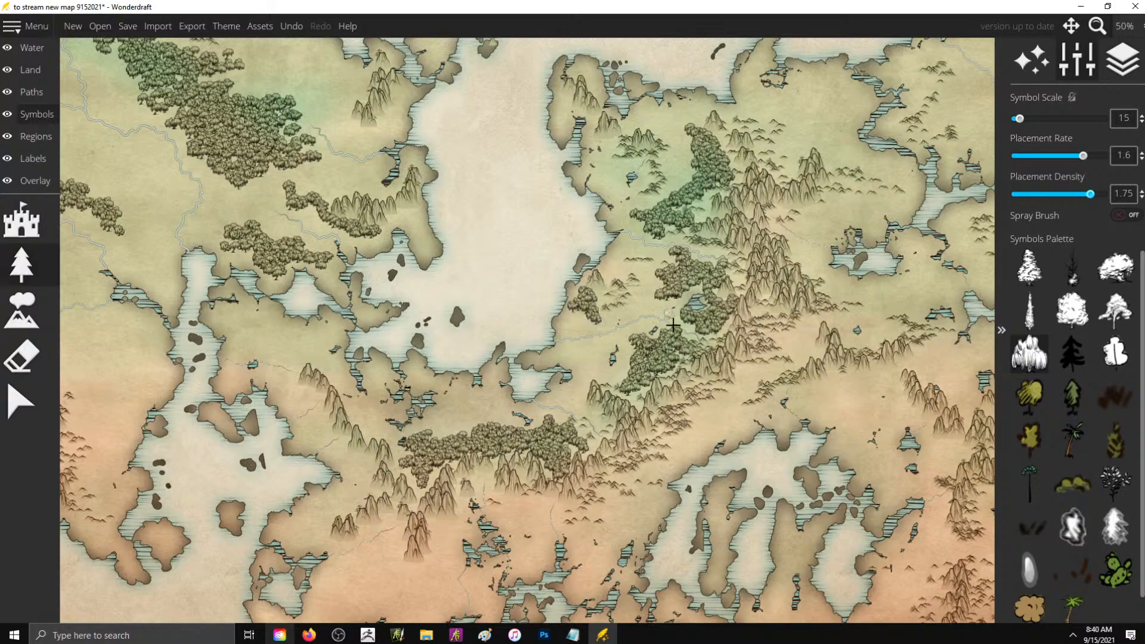
scroll(689, 344, "down", 2)
scroll(688, 343, "down", 2)
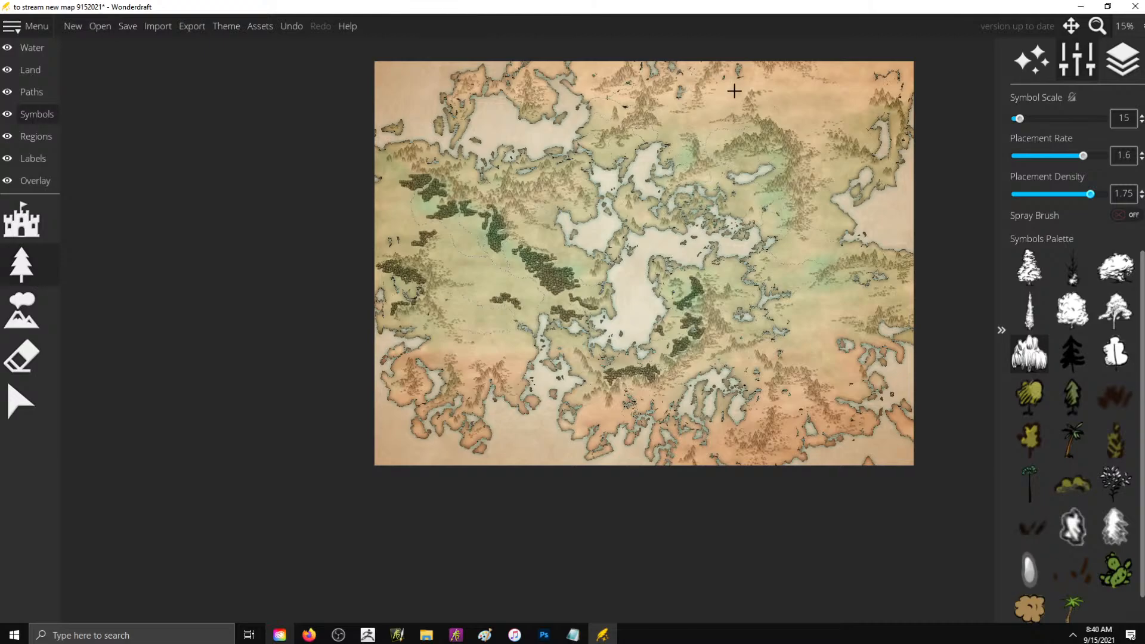
- Paint willow woods on the northwestern corner of the southwestern peninsula and its offshore island, undoing the last stray stroke
scroll(650, 149, "up", 4)
scroll(727, 132, "down", 3)
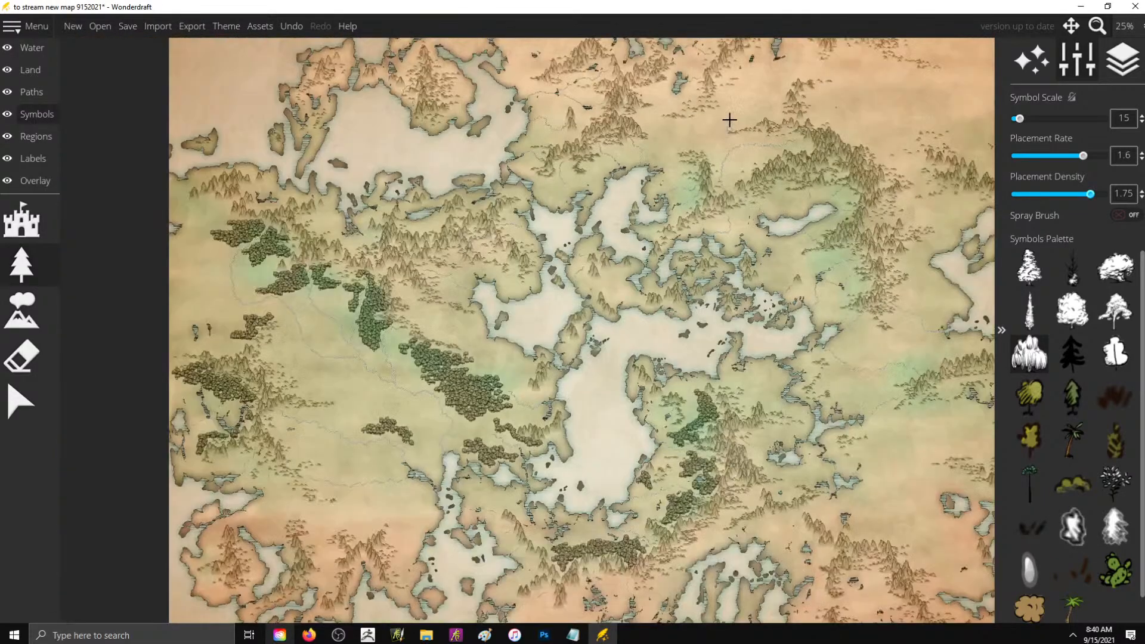
scroll(738, 186, "up", 2)
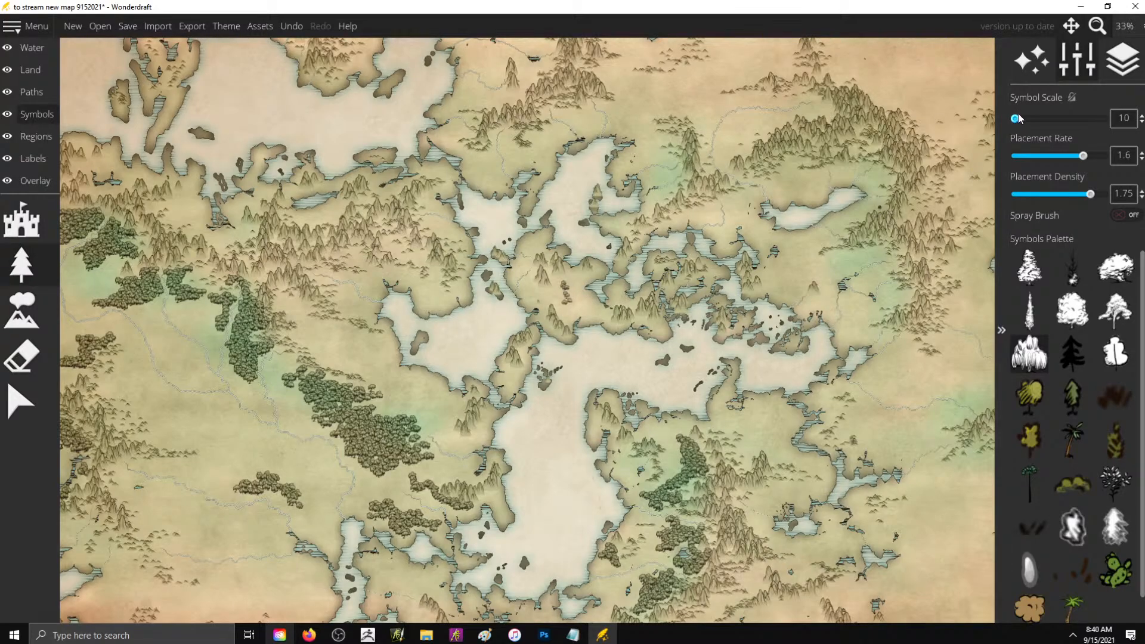
scroll(402, 439, "down", 2)
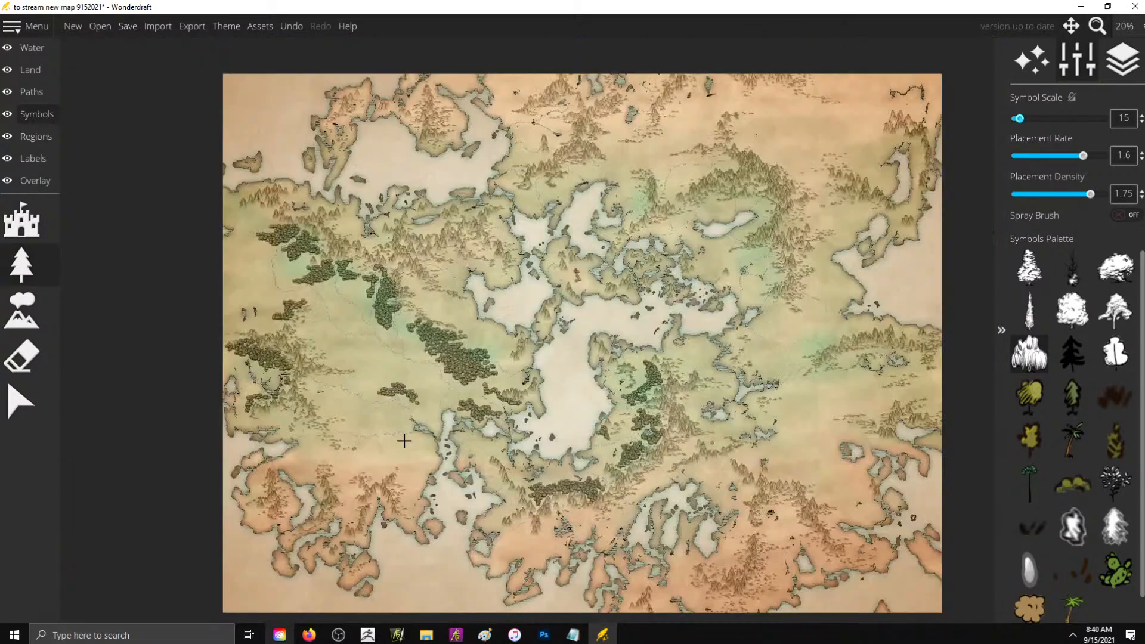
scroll(334, 464, "up", 1)
scroll(334, 464, "down", 1)
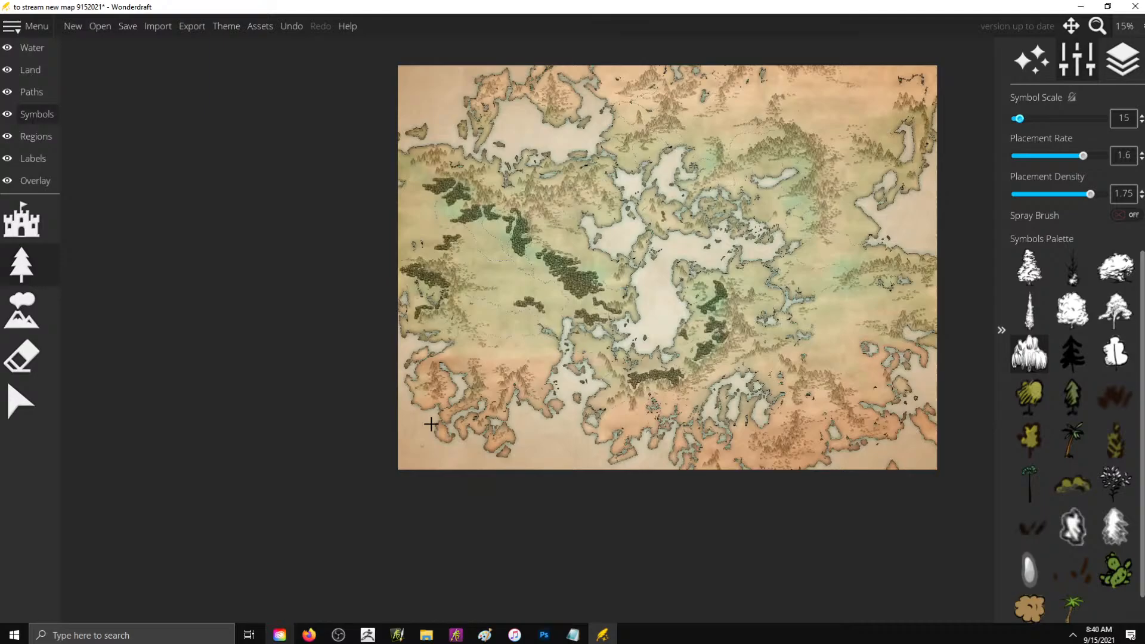
scroll(431, 424, "up", 3)
mouse_move(419, 222)
left_mouse_down()
mouse_move(407, 249)
mouse_move(417, 270)
left_mouse_up()
mouse_move(409, 186)
left_mouse_down()
mouse_move(363, 202)
mouse_move(392, 206)
mouse_move(375, 202)
mouse_move(408, 186)
left_mouse_up()
key("ctrl+z")
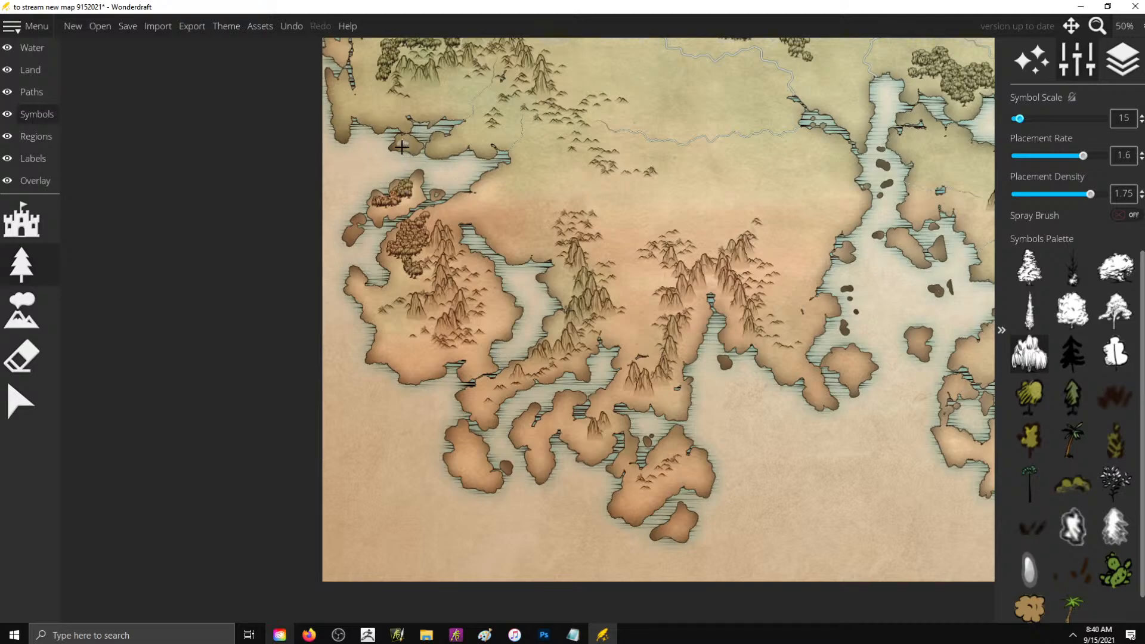
- Erase the broad lowland forest, the woods by the southern river and southwest coast of the inland sea, and the northwestern forests
scroll(477, 237, "down", 4)
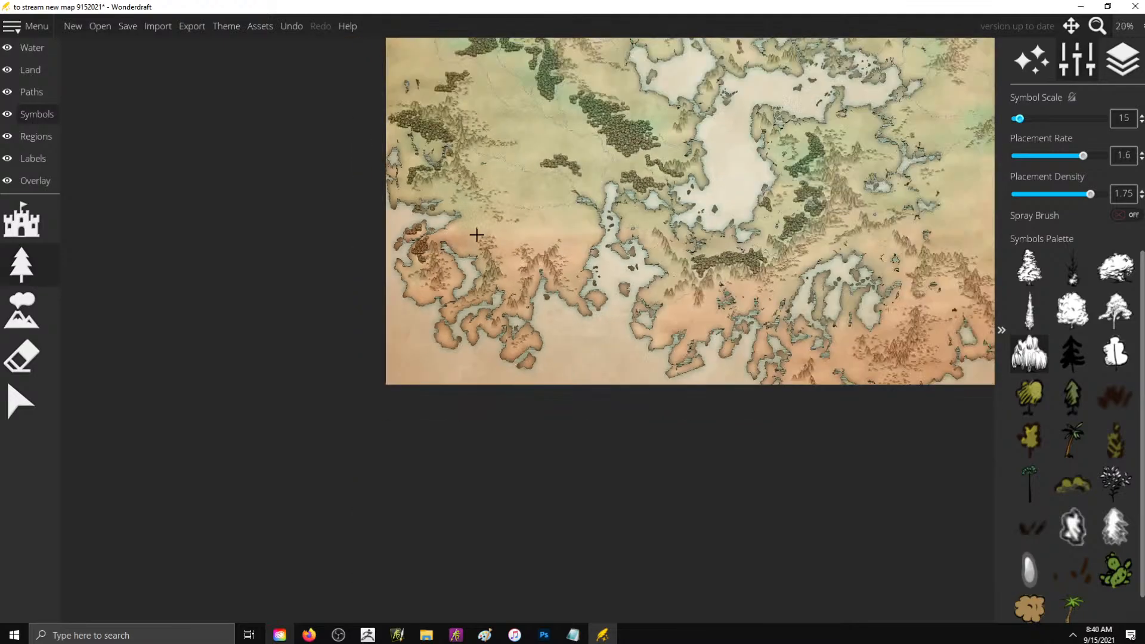
scroll(861, 173, "down", 1)
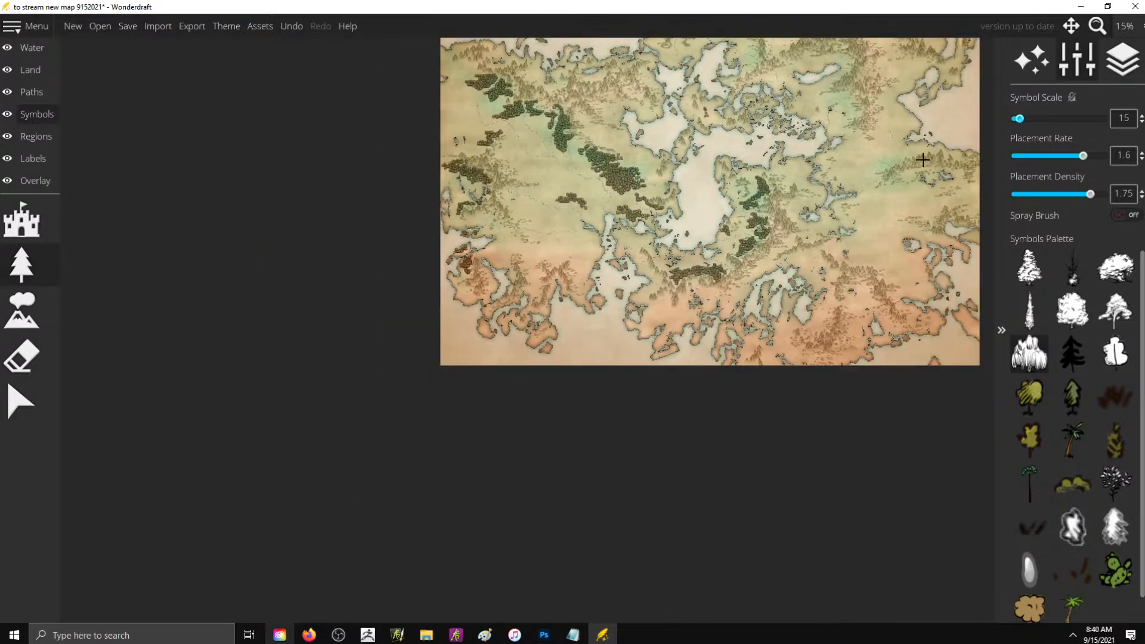
scroll(925, 104, "up", 1)
scroll(683, 290, "down", 1)
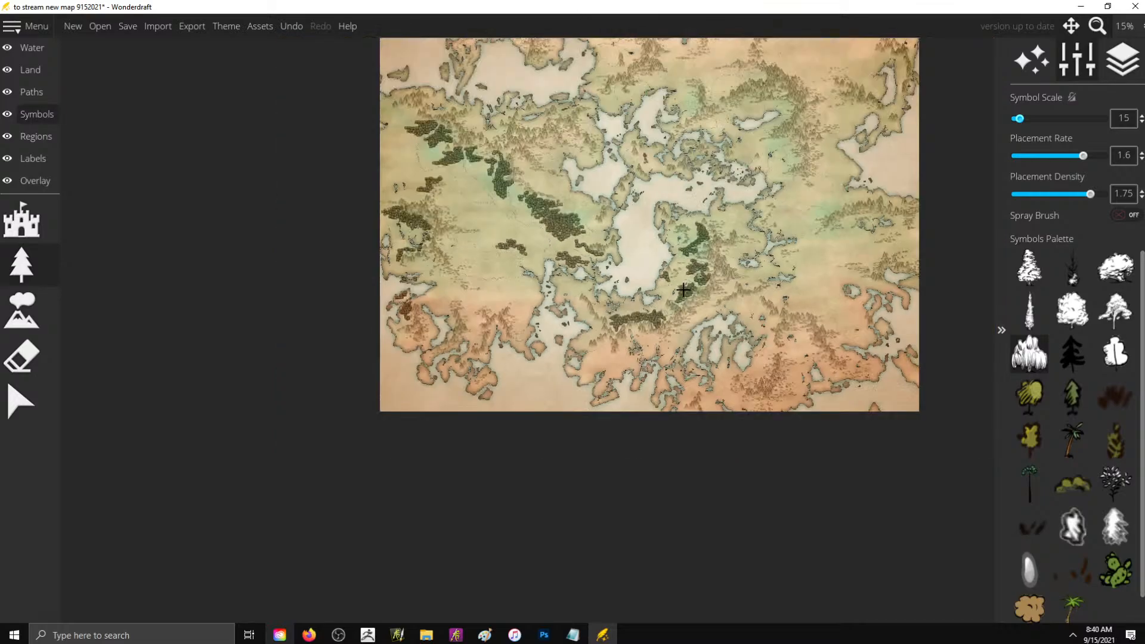
scroll(851, 156, "up", 1)
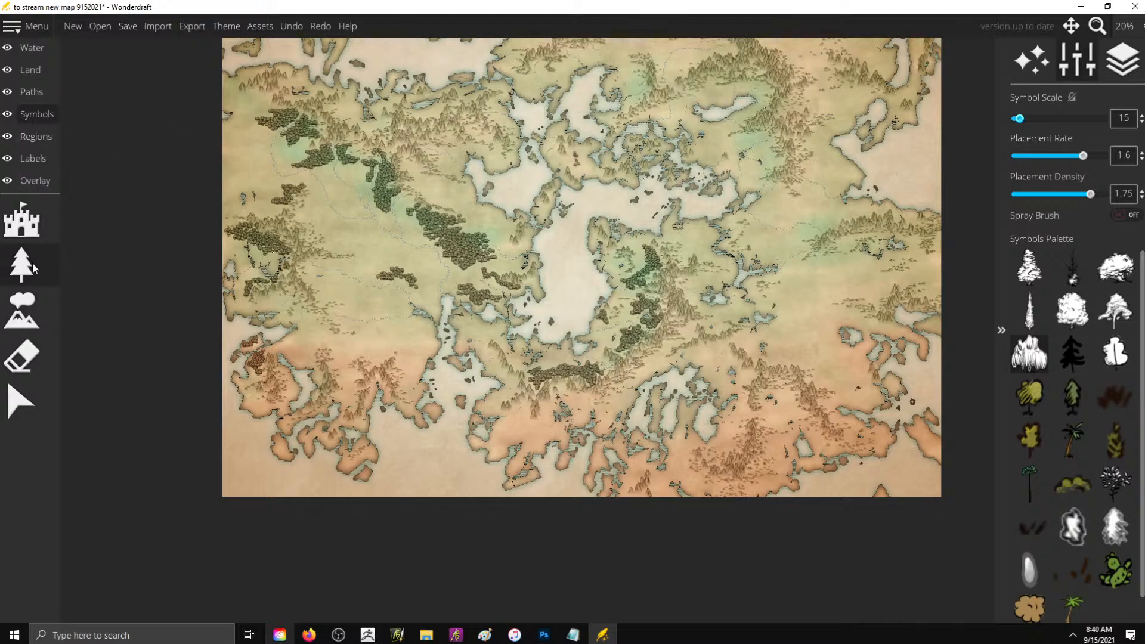
left_click(23, 356)
scroll(393, 243, "up", 3)
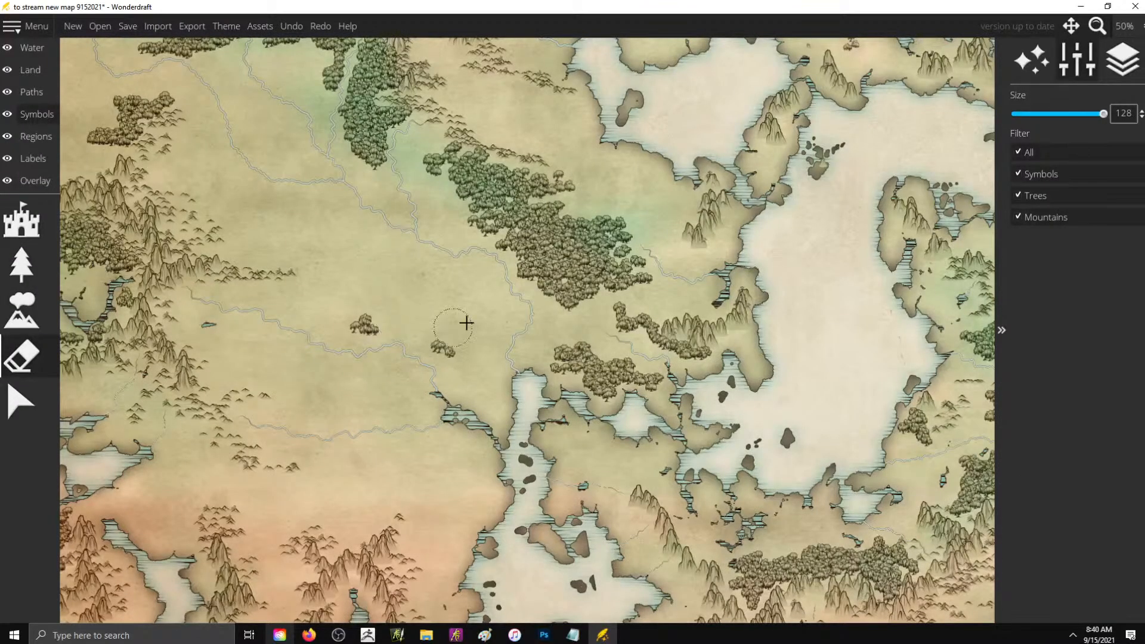
mouse_move(620, 338)
left_mouse_down()
mouse_move(666, 371)
mouse_move(703, 378)
mouse_move(679, 369)
mouse_move(665, 390)
mouse_move(542, 360)
mouse_move(455, 304)
mouse_move(440, 303)
mouse_move(420, 334)
mouse_move(545, 273)
mouse_move(522, 303)
mouse_move(577, 306)
mouse_move(539, 208)
mouse_move(531, 226)
mouse_move(436, 167)
mouse_move(448, 166)
mouse_move(448, 196)
mouse_move(491, 221)
mouse_move(507, 197)
mouse_move(568, 181)
mouse_move(560, 260)
left_mouse_up()
scroll(560, 261, "down", 4)
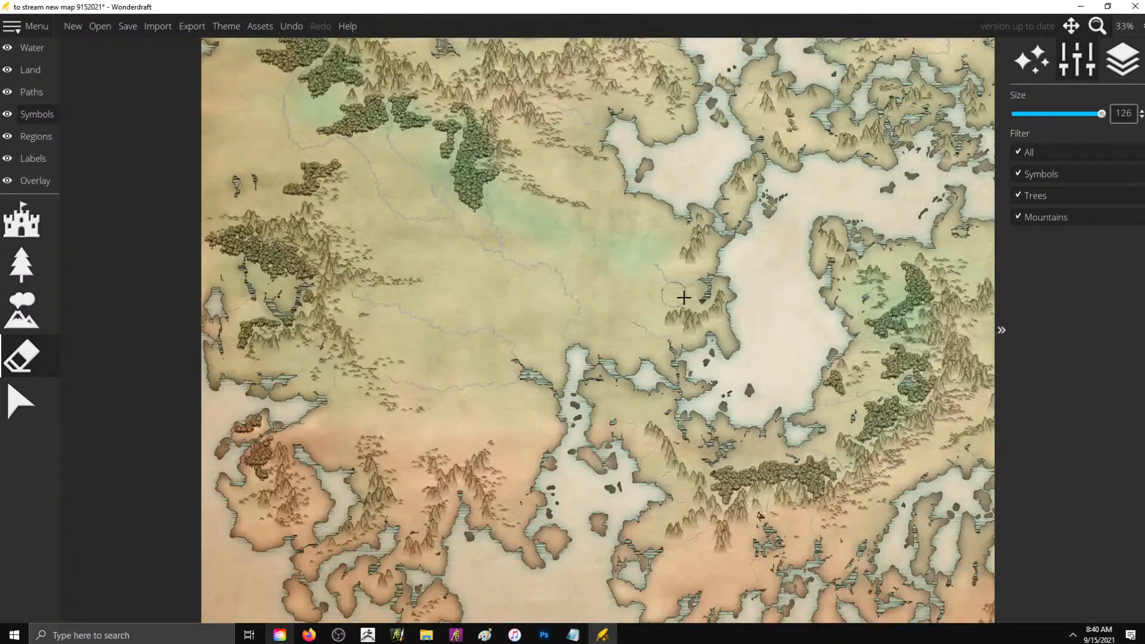
scroll(433, 187, "up", 4)
mouse_move(434, 187)
left_mouse_down()
mouse_move(499, 166)
mouse_move(524, 201)
mouse_move(579, 211)
mouse_move(591, 194)
mouse_move(616, 216)
mouse_move(633, 292)
mouse_move(600, 287)
mouse_move(597, 271)
mouse_move(579, 294)
mouse_move(524, 235)
mouse_move(477, 208)
mouse_move(354, 268)
mouse_move(342, 297)
mouse_move(370, 280)
mouse_move(414, 197)
mouse_move(431, 148)
mouse_move(419, 125)
mouse_move(433, 121)
mouse_move(409, 117)
mouse_move(391, 90)
mouse_move(277, 93)
mouse_move(352, 124)
mouse_move(398, 162)
mouse_move(367, 126)
mouse_move(362, 182)
left_mouse_up()
- Erase the willow forests between the inland sea and its eastern mountains and along the mountain range to the south
scroll(234, 185, "down", 2)
scroll(513, 252, "up", 3)
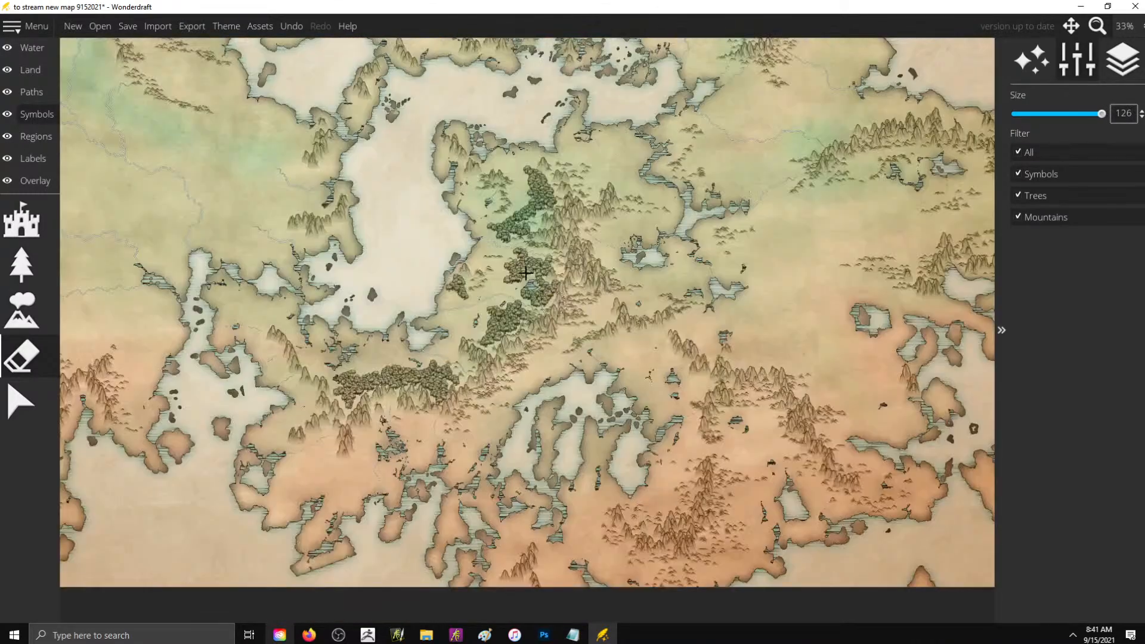
mouse_move(483, 190)
left_mouse_down()
mouse_move(511, 188)
mouse_move(541, 149)
mouse_move(547, 105)
mouse_move(566, 147)
left_mouse_up()
mouse_move(522, 288)
left_mouse_down()
mouse_move(521, 276)
mouse_move(552, 273)
mouse_move(547, 266)
mouse_move(554, 335)
mouse_move(584, 304)
mouse_move(571, 328)
left_mouse_up()
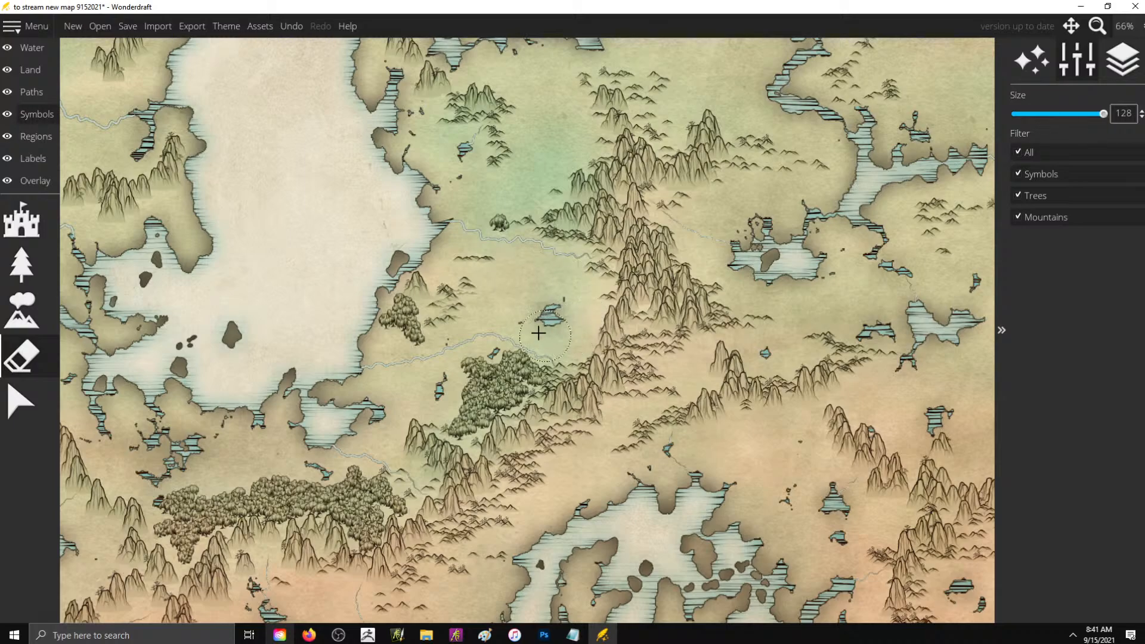
mouse_move(501, 360)
left_mouse_down()
mouse_move(469, 393)
mouse_move(468, 413)
mouse_move(521, 366)
left_mouse_up()
left_click(401, 328)
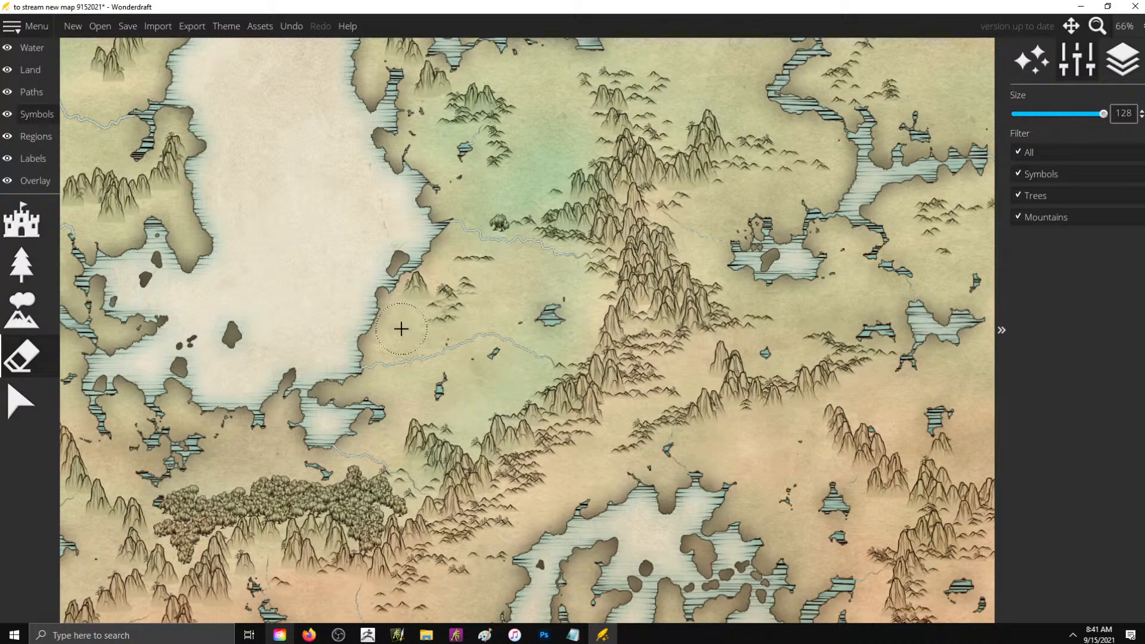
mouse_move(366, 464)
left_mouse_down()
mouse_move(365, 524)
mouse_move(347, 478)
mouse_move(267, 483)
mouse_move(288, 492)
mouse_move(278, 497)
mouse_move(318, 487)
mouse_move(193, 496)
mouse_move(187, 526)
mouse_move(223, 509)
mouse_move(200, 529)
left_mouse_up()
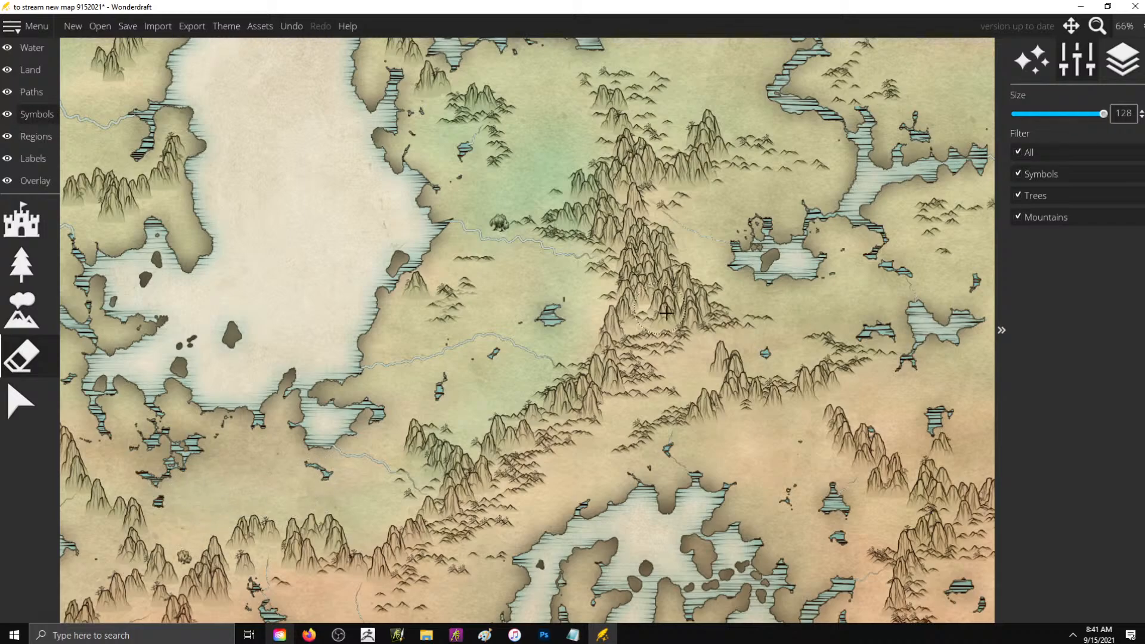
- Erase the willow forests around the small lakes beside the western mountain ridge
scroll(666, 312, "down", 5)
scroll(285, 147, "up", 4)
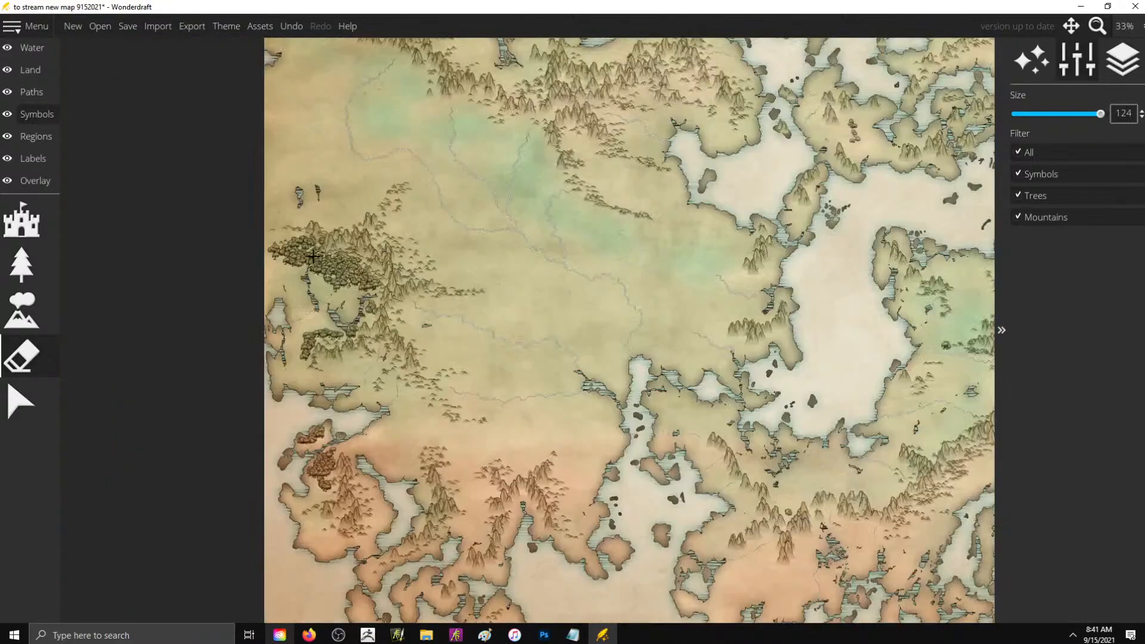
mouse_move(313, 256)
left_mouse_down()
mouse_move(281, 251)
mouse_move(299, 241)
mouse_move(296, 266)
mouse_move(331, 263)
mouse_move(352, 285)
mouse_move(363, 280)
mouse_move(339, 295)
mouse_move(364, 310)
mouse_move(293, 351)
left_mouse_up()
scroll(310, 220, "down", 2)
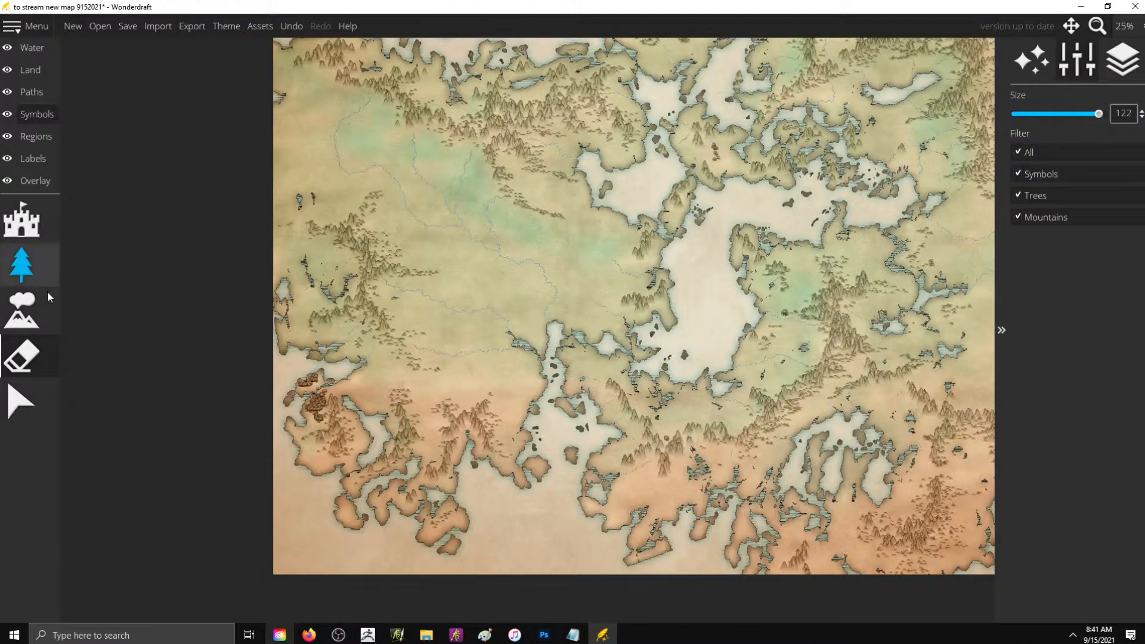
- Switch to the river drawing tool and set the river width to 3
left_click(35, 49)
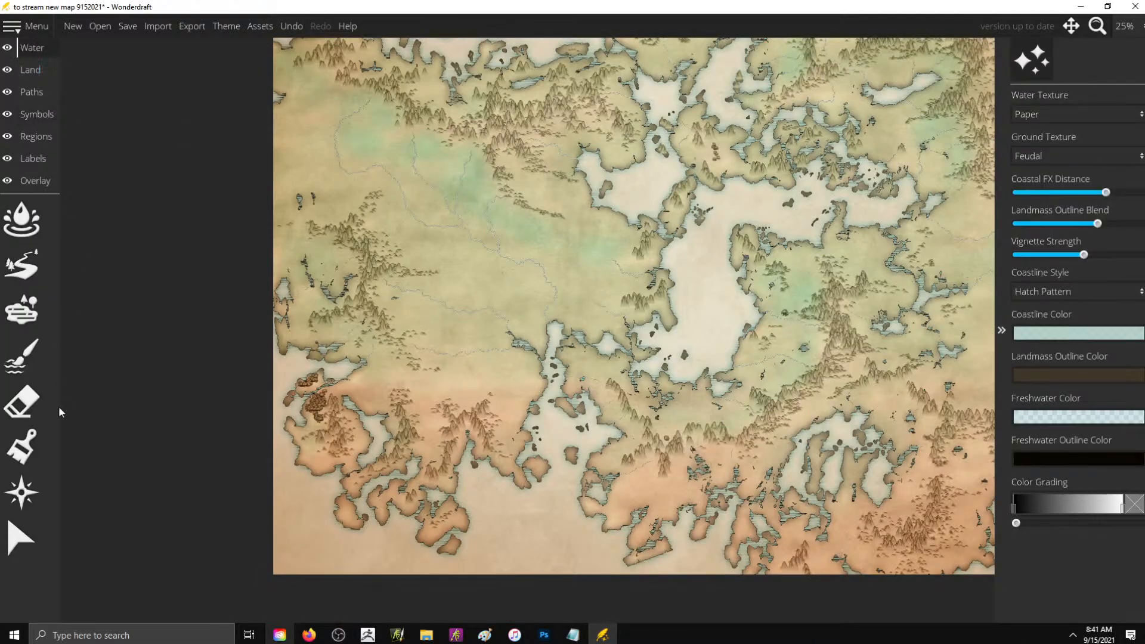
left_click(34, 269)
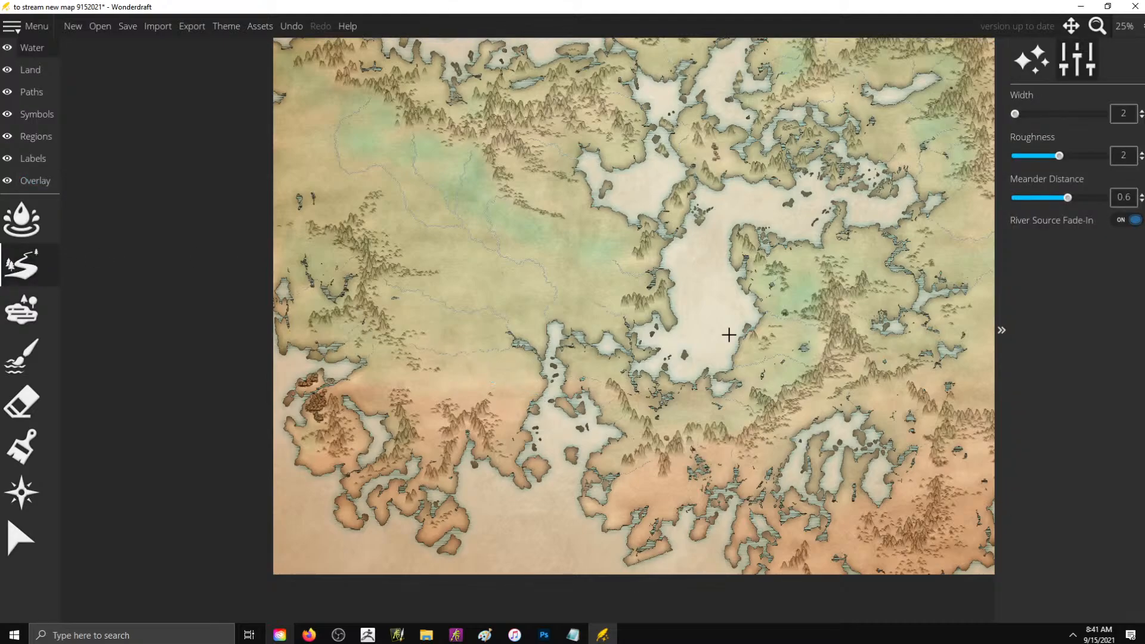
scroll(907, 217, "up", 1)
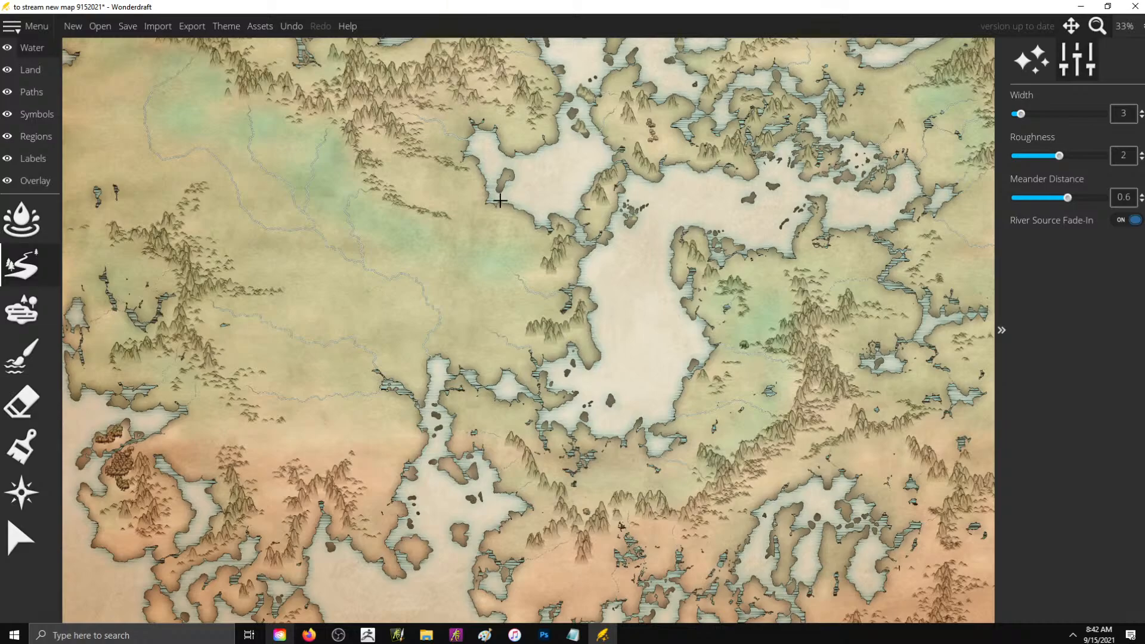
mouse_move(499, 201)
left_mouse_down()
mouse_move(381, 142)
mouse_move(373, 124)
left_mouse_up()
scroll(373, 124, "up", 4)
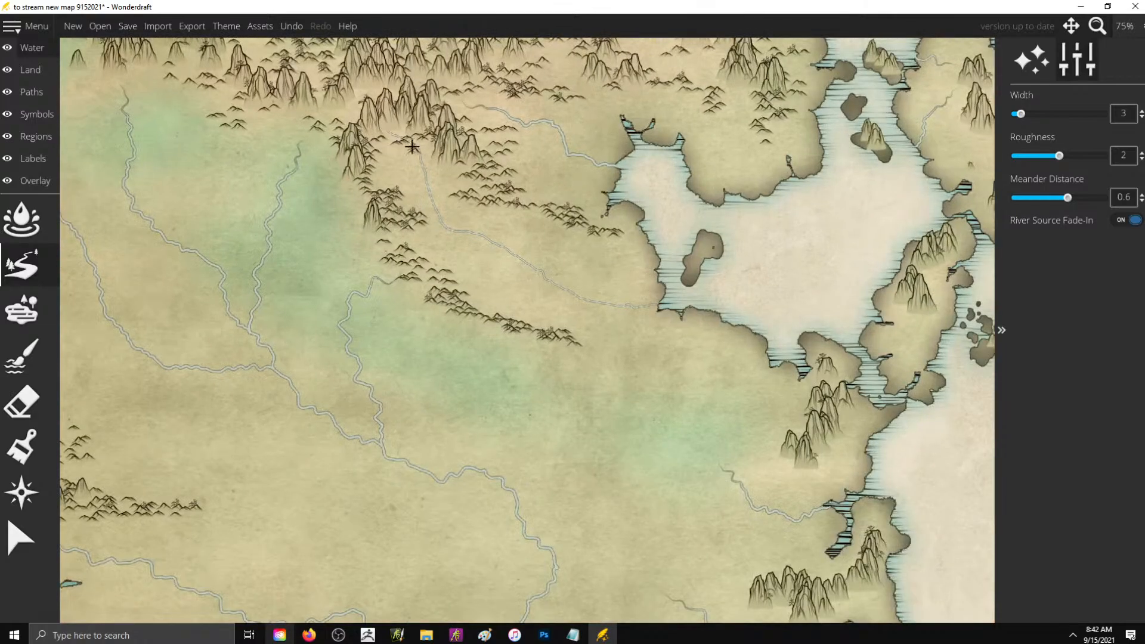
key("ctrl+z")
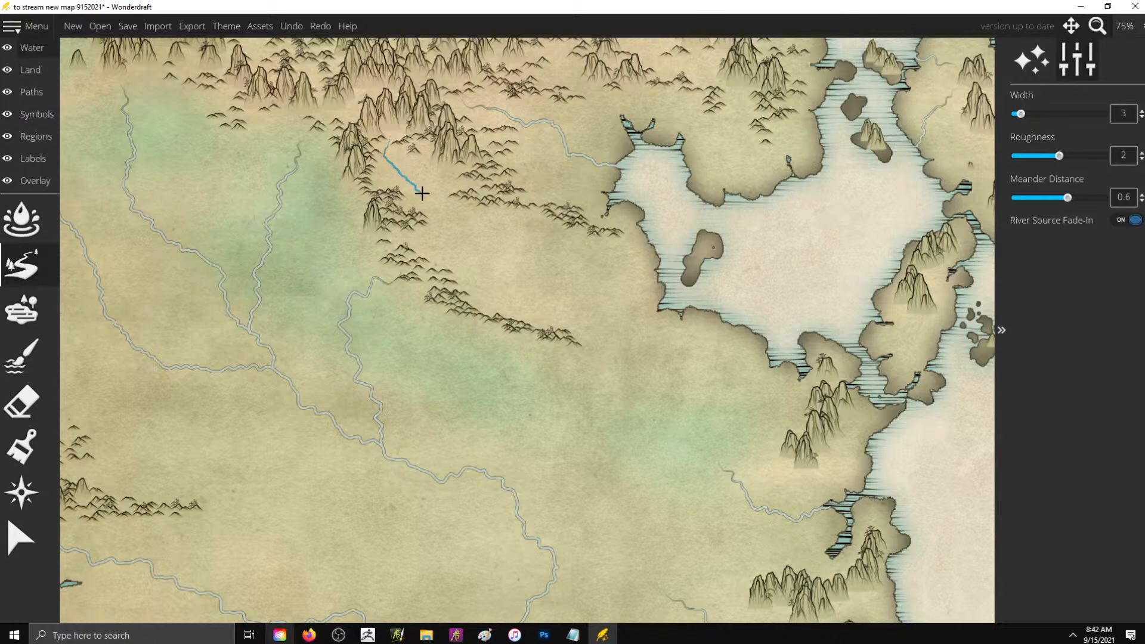
- Draw rivers from the northern mountains and hills to the western shore of the bay, plus short streams around its northern shore
left_click_drag(439, 241, 585, 316)
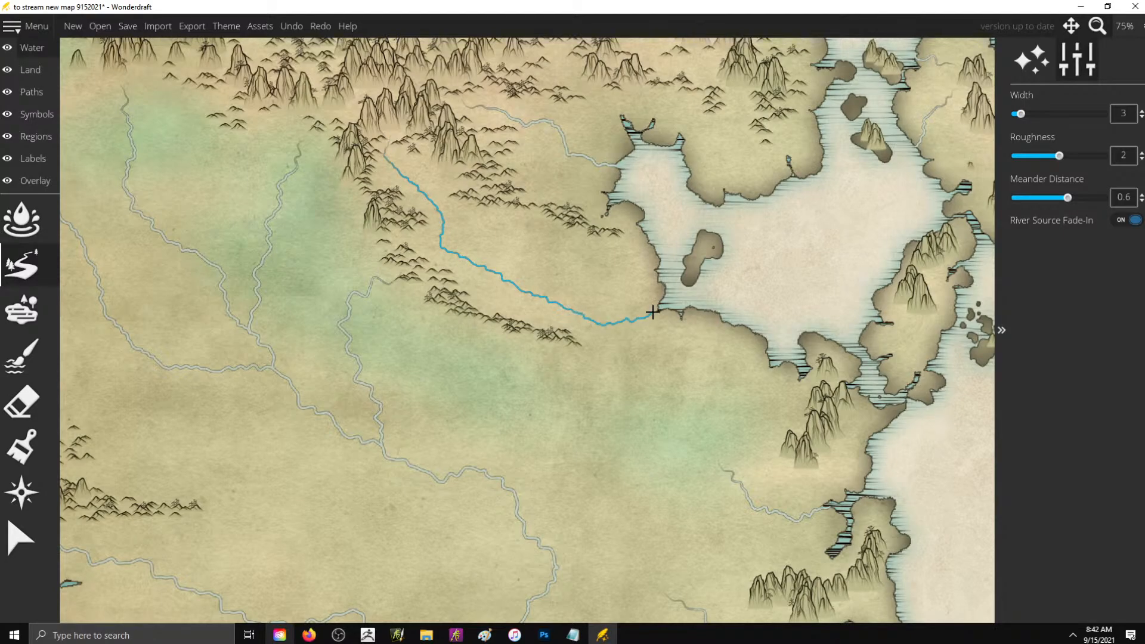
left_click_drag(669, 305, 669, 303)
mouse_move(500, 210)
left_mouse_down()
mouse_move(560, 263)
mouse_move(655, 236)
left_mouse_up()
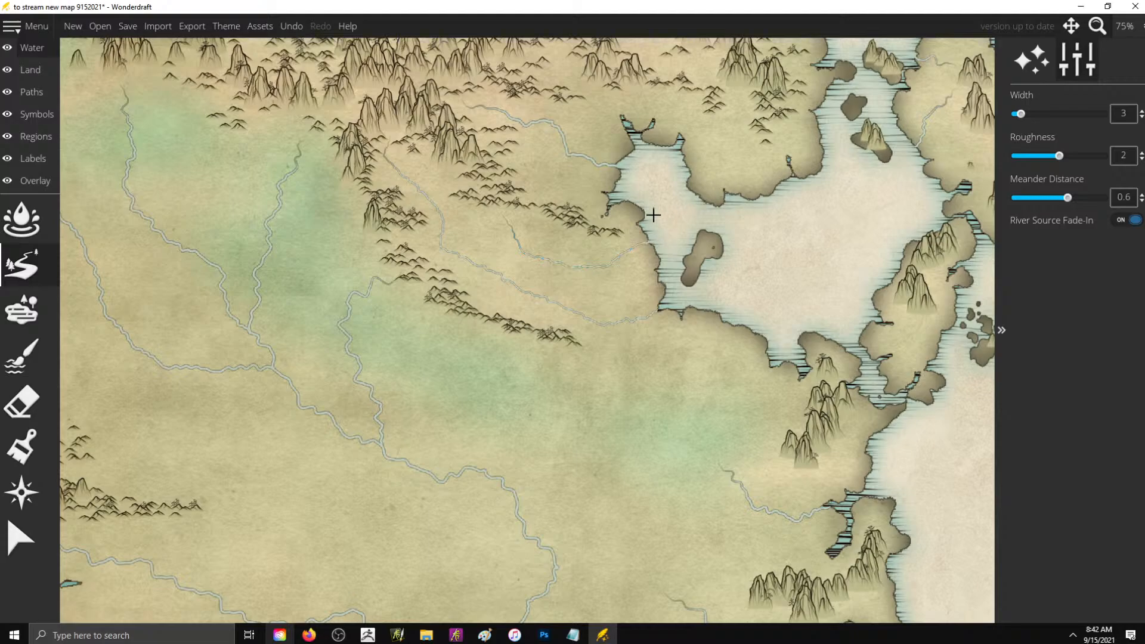
scroll(651, 215, "down", 1)
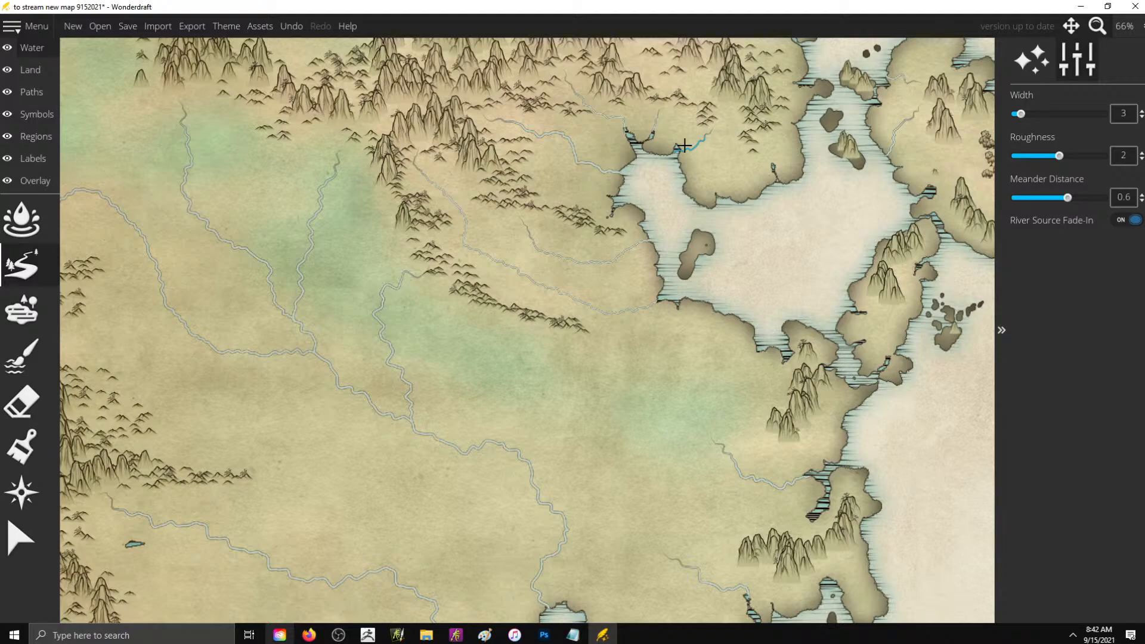
mouse_move(772, 169)
left_mouse_down()
mouse_move(808, 232)
mouse_move(765, 242)
mouse_move(793, 224)
left_mouse_up()
- Return to placing tree symbols on the western lowland
left_click(37, 72)
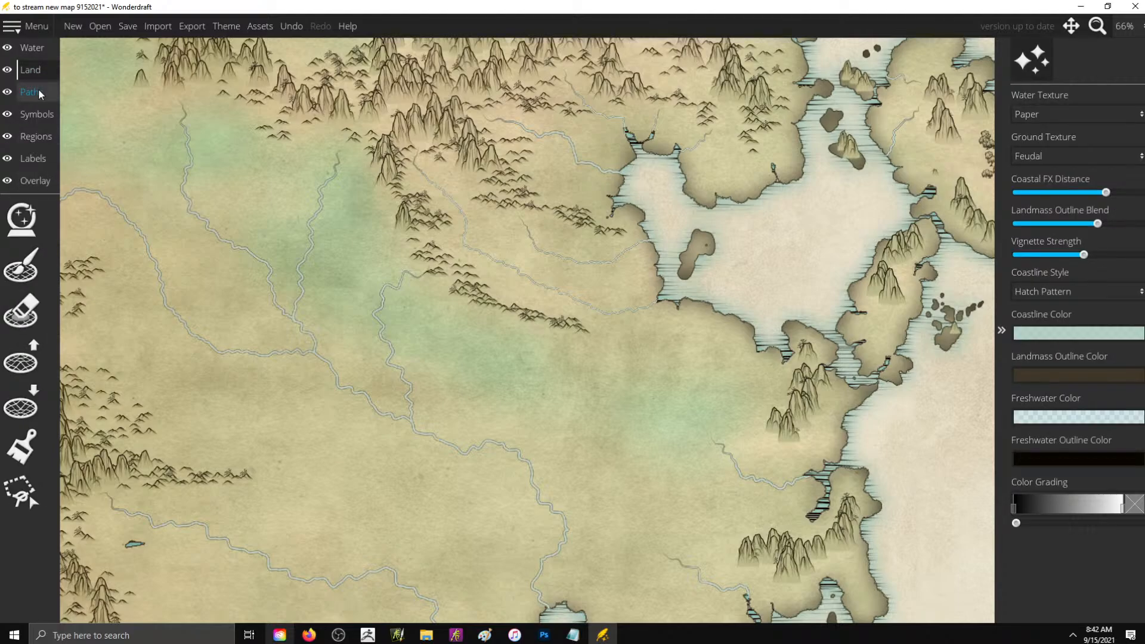
left_click(35, 117)
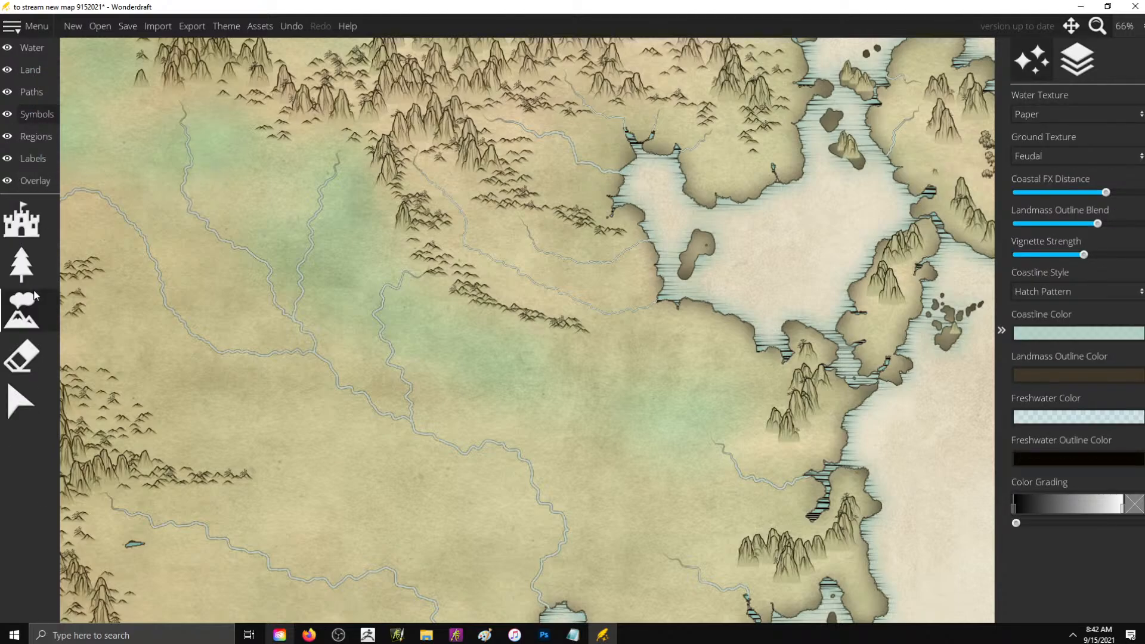
left_click(22, 310)
left_click(21, 265)
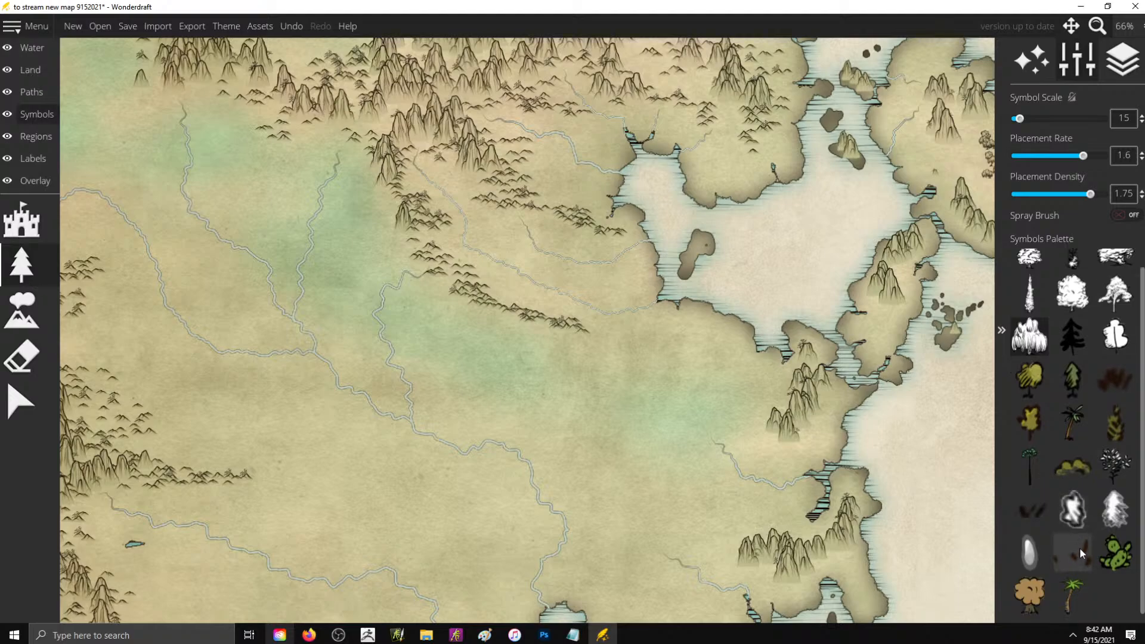
scroll(605, 276, "down", 3)
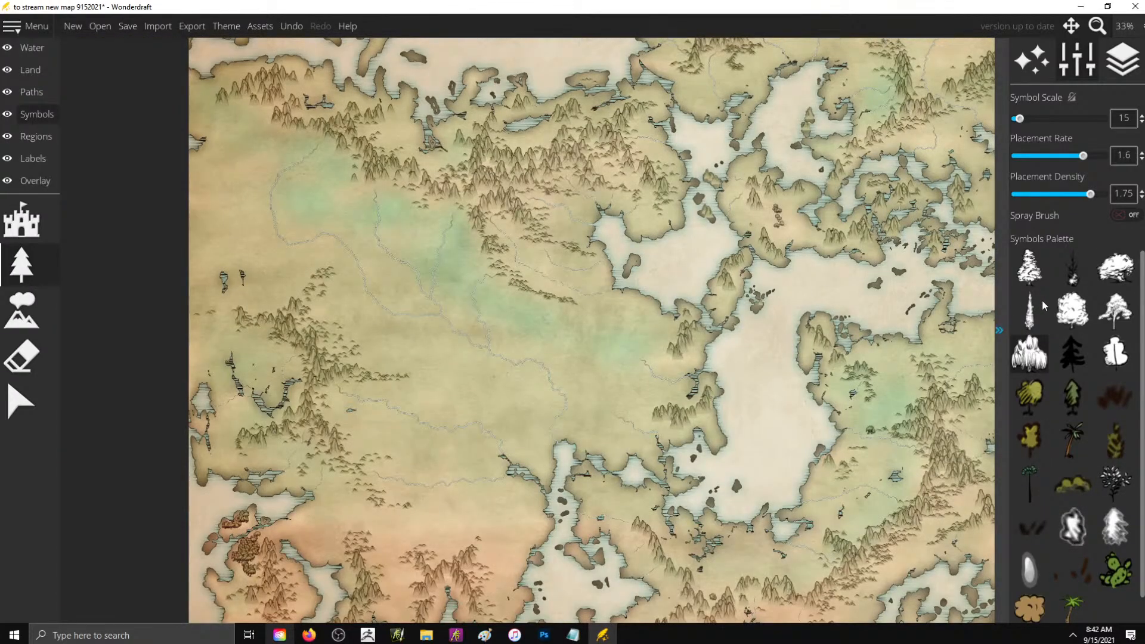
left_click(1115, 310)
left_click_drag(466, 396, 500, 416)
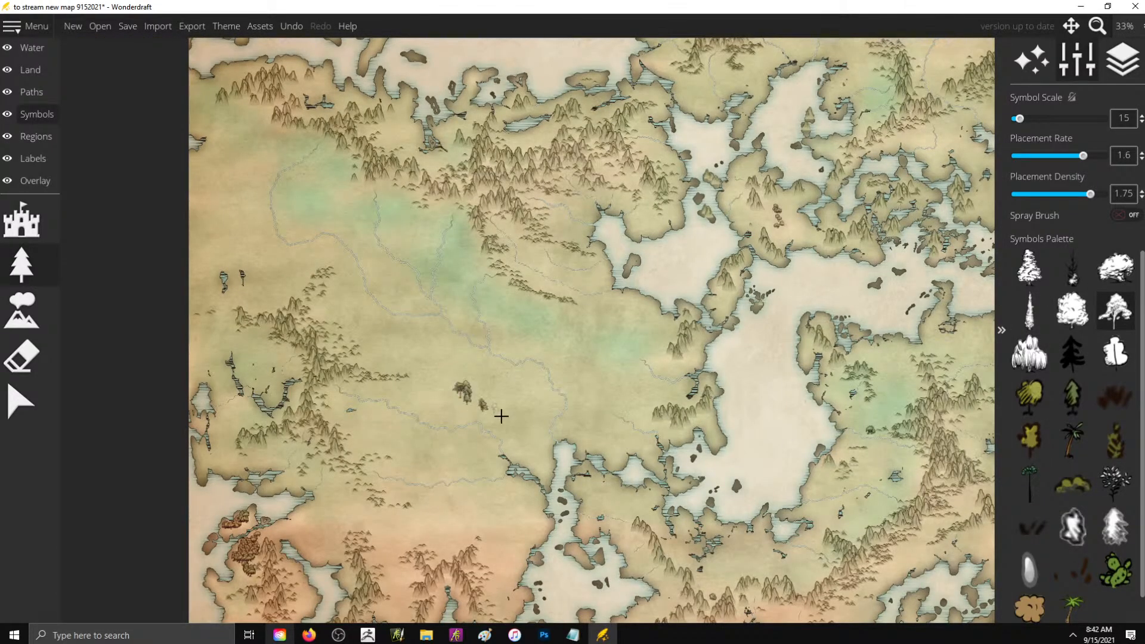
key("ctrl+z")
- Try painting a dense willow forest at symbol scale 15 around the foothills and river east of the western mountain ridge
left_click(1029, 353)
scroll(380, 446, "up", 2)
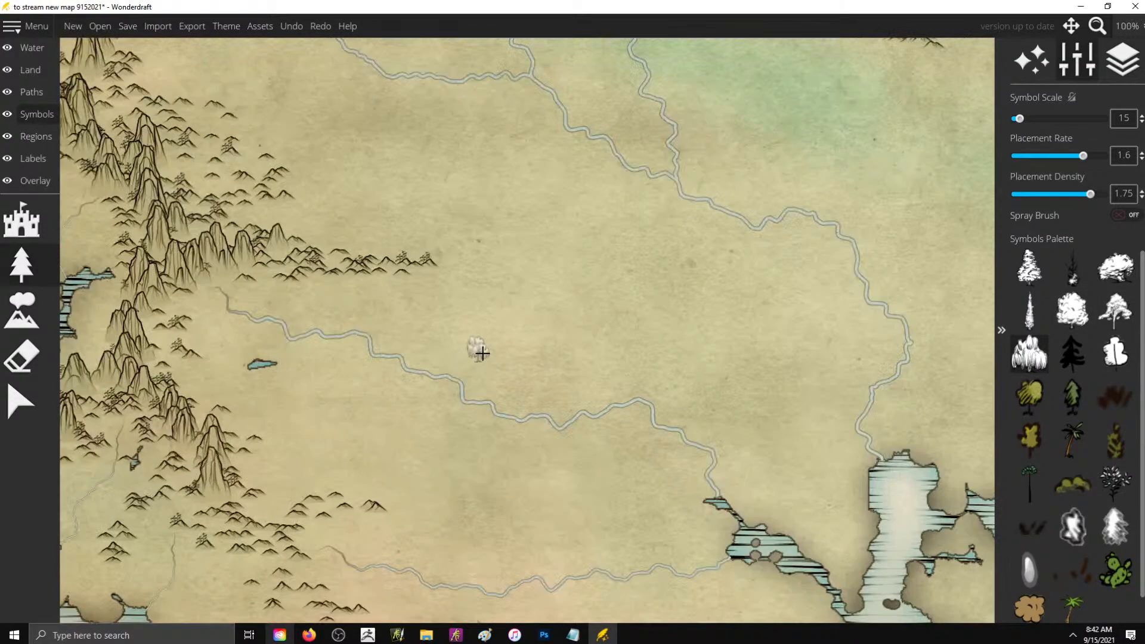
mouse_move(277, 308)
left_mouse_down()
mouse_move(327, 306)
mouse_move(300, 321)
mouse_move(327, 326)
mouse_move(331, 310)
mouse_move(389, 311)
mouse_move(372, 299)
mouse_move(494, 276)
mouse_move(517, 251)
mouse_move(463, 239)
mouse_move(445, 215)
mouse_move(266, 216)
mouse_move(429, 227)
mouse_move(380, 243)
mouse_move(444, 262)
mouse_move(457, 203)
mouse_move(489, 221)
mouse_move(473, 251)
mouse_move(502, 279)
mouse_move(568, 297)
mouse_move(488, 354)
mouse_move(577, 365)
left_mouse_up()
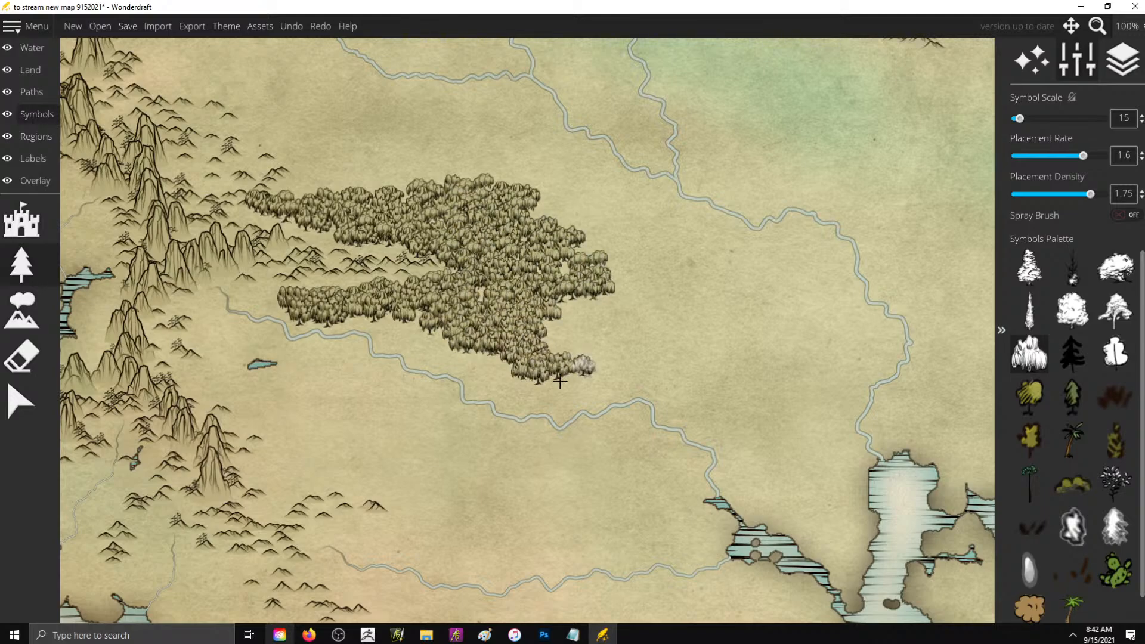
key("ctrl+z")
- Set placement rate and density to 2, try tall thin-trunked trees along the river east of the western ridge, and undo them
left_click(1028, 483)
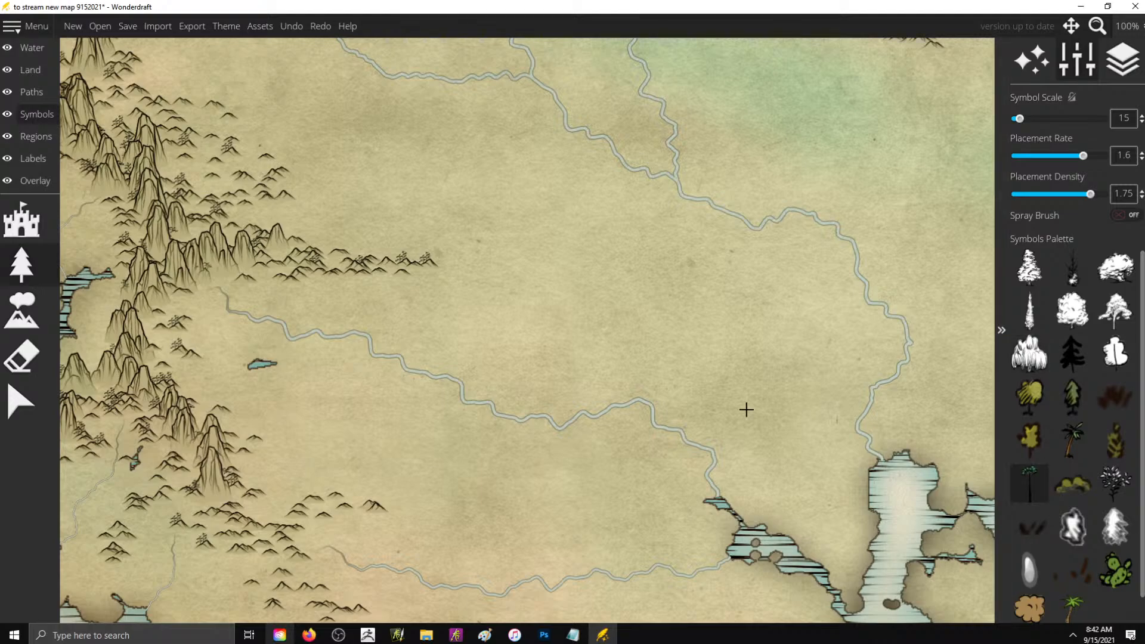
mouse_move(439, 328)
left_mouse_down()
mouse_move(485, 320)
mouse_move(470, 353)
mouse_move(441, 301)
mouse_move(662, 276)
left_mouse_up()
key("ctrl+z")
mouse_move(337, 312)
left_mouse_down()
mouse_move(290, 307)
mouse_move(379, 298)
mouse_move(357, 318)
mouse_move(419, 341)
mouse_move(373, 316)
mouse_move(426, 287)
mouse_move(394, 311)
mouse_move(430, 318)
mouse_move(413, 331)
mouse_move(420, 351)
mouse_move(492, 377)
mouse_move(426, 343)
mouse_move(427, 328)
mouse_move(460, 311)
mouse_move(366, 299)
mouse_move(397, 292)
mouse_move(248, 305)
mouse_move(298, 321)
left_mouse_up()
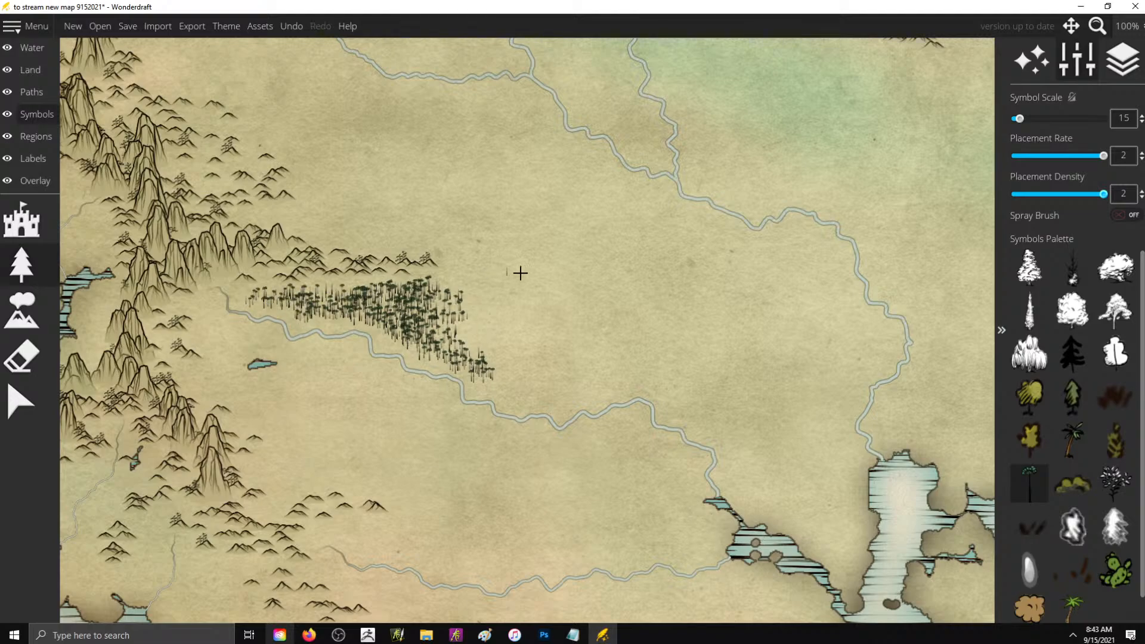
scroll(520, 273, "down", 4)
scroll(460, 246, "up", 1)
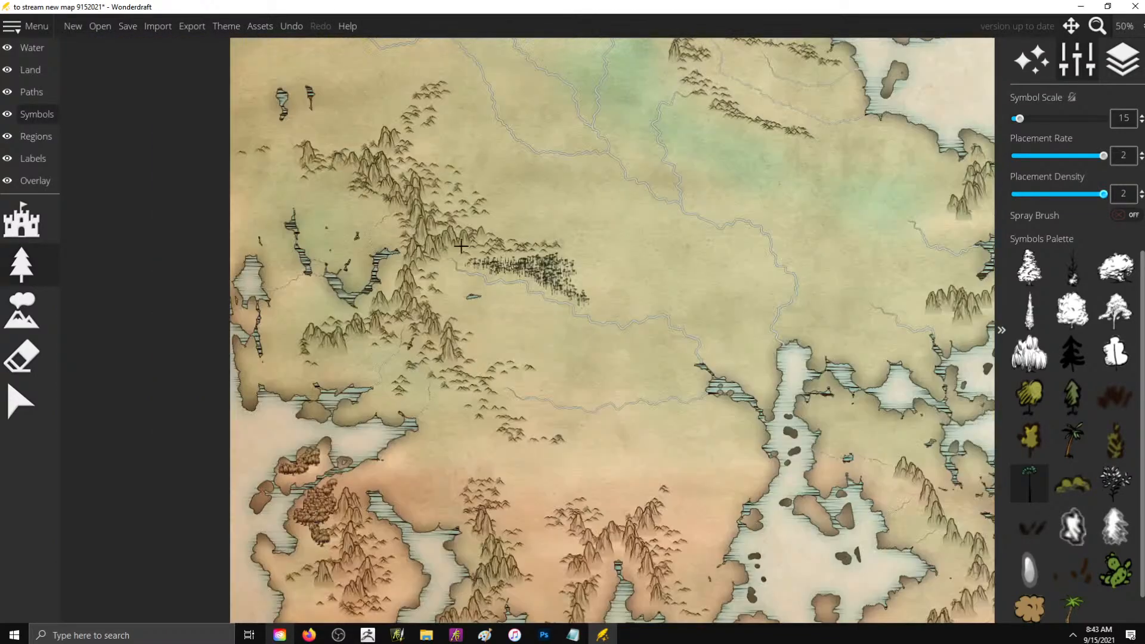
scroll(645, 218, "up", 1)
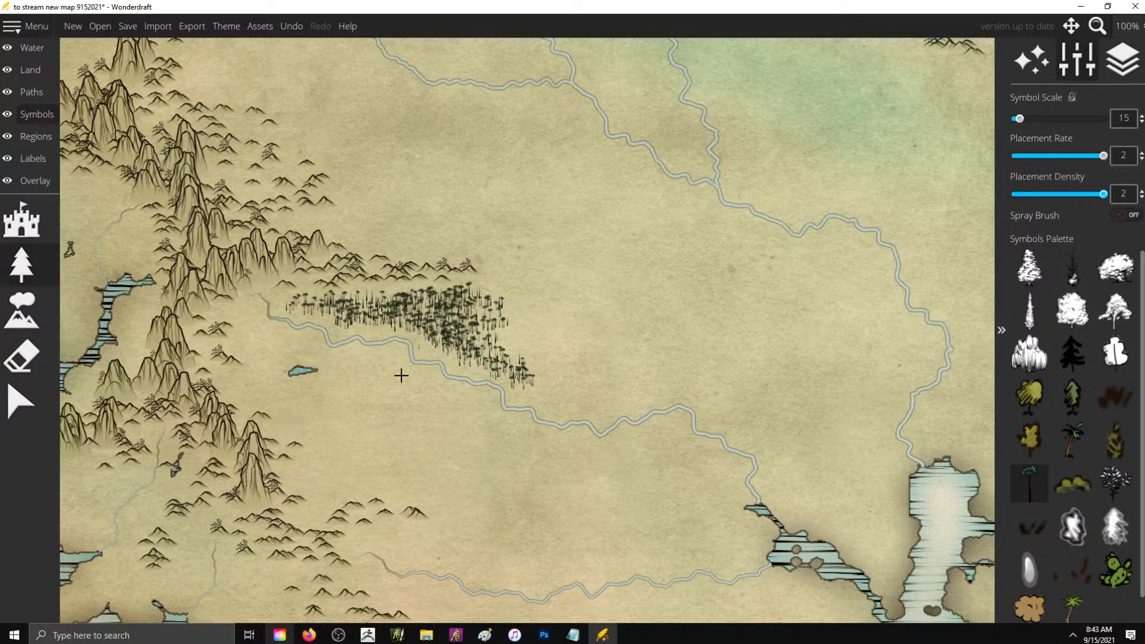
key("ctrl+z")
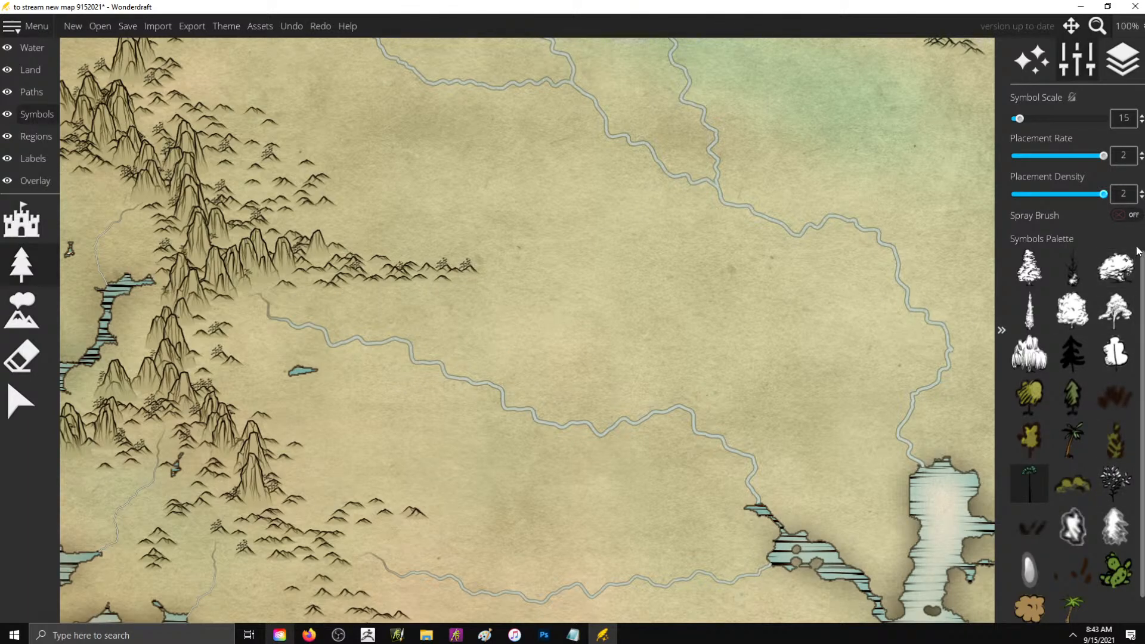
- Try the small rounded tree symbol on the western lowland, raise the symbol scale to 20, and undo the test trees
left_click(1123, 358)
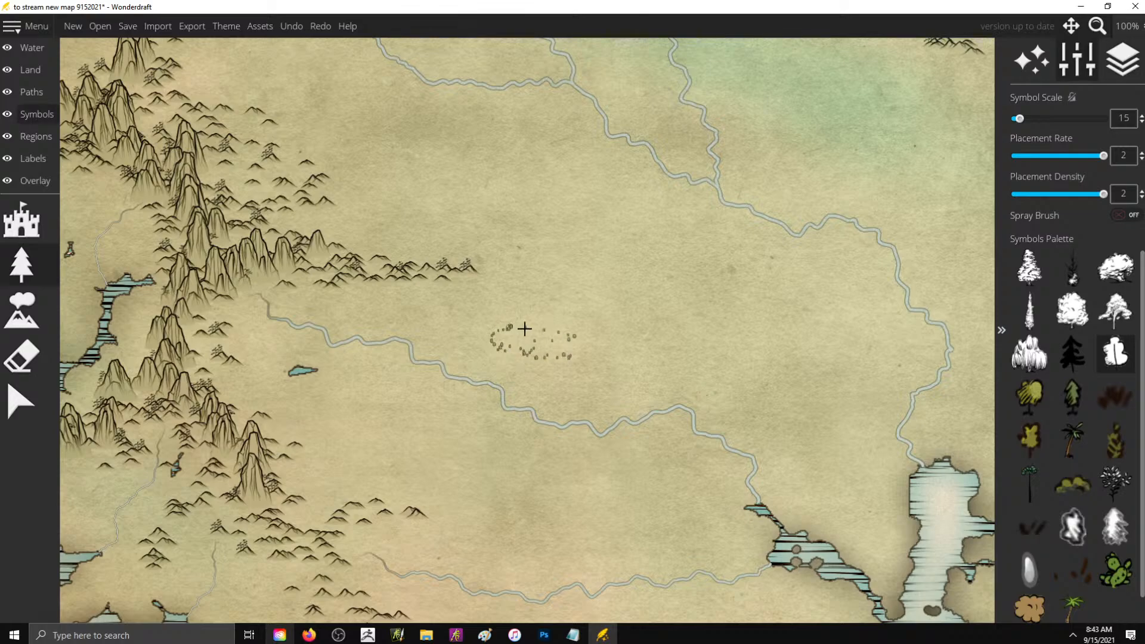
left_click(524, 329)
key("ctrl+z")
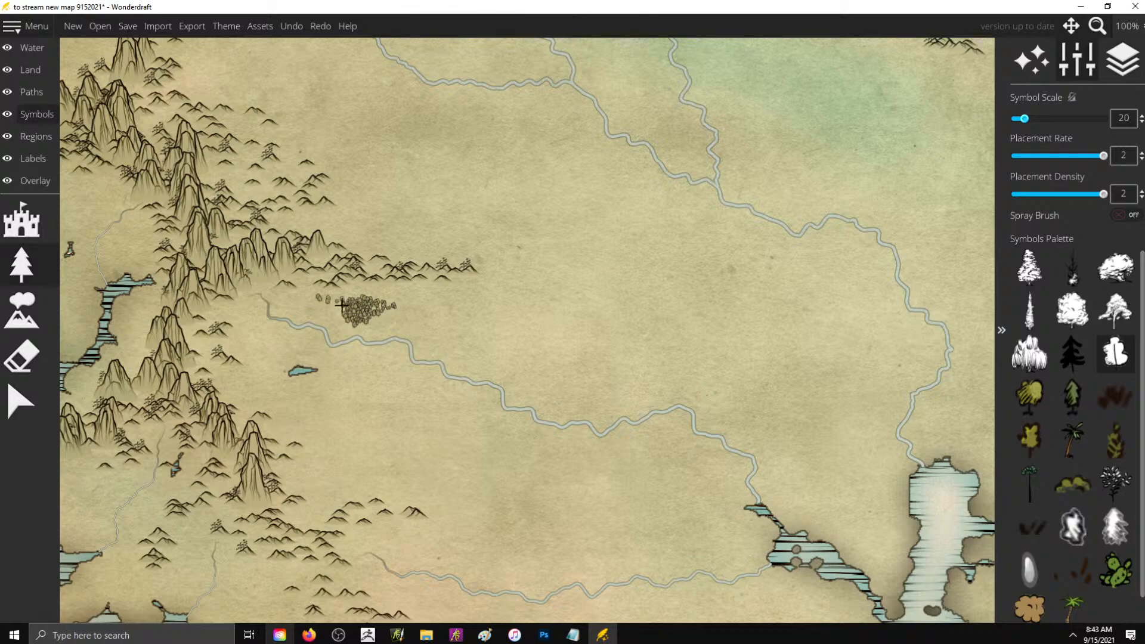
key("ctrl+z")
- Paint dense willow forests on both sides of the middle river across the western lowland, at symbol scale 20
left_click(1029, 352)
left_click(315, 338)
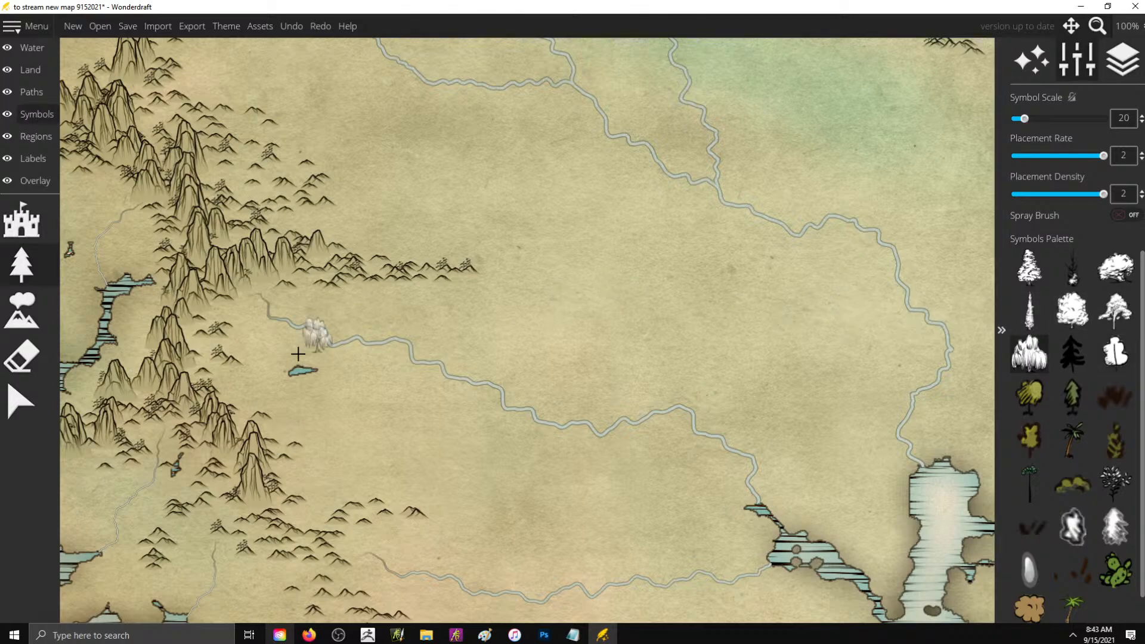
mouse_move(329, 317)
left_mouse_down()
mouse_move(421, 313)
mouse_move(474, 368)
mouse_move(471, 331)
mouse_move(444, 301)
mouse_move(483, 298)
mouse_move(560, 390)
mouse_move(602, 358)
mouse_move(512, 280)
mouse_move(541, 343)
mouse_move(632, 355)
mouse_move(569, 399)
mouse_move(769, 391)
mouse_move(621, 334)
mouse_move(690, 286)
mouse_move(675, 325)
mouse_move(734, 364)
mouse_move(817, 387)
mouse_move(834, 316)
mouse_move(764, 334)
mouse_move(760, 309)
mouse_move(742, 422)
mouse_move(793, 428)
left_mouse_up()
mouse_move(307, 406)
left_mouse_down()
mouse_move(420, 404)
mouse_move(370, 435)
mouse_move(493, 452)
mouse_move(575, 535)
mouse_move(468, 412)
mouse_move(441, 417)
mouse_move(379, 379)
mouse_move(272, 397)
mouse_move(257, 343)
mouse_move(335, 429)
mouse_move(276, 401)
mouse_move(324, 459)
left_mouse_up()
mouse_move(327, 500)
left_mouse_down()
mouse_move(451, 502)
mouse_move(466, 529)
mouse_move(439, 555)
mouse_move(518, 564)
mouse_move(541, 580)
mouse_move(579, 536)
mouse_move(552, 502)
mouse_move(592, 520)
mouse_move(613, 562)
mouse_move(644, 537)
left_mouse_up()
- Extend the western willow forest north along the mountain ridge and fill out the eastern end of the southern forest
scroll(508, 389, "down", 8)
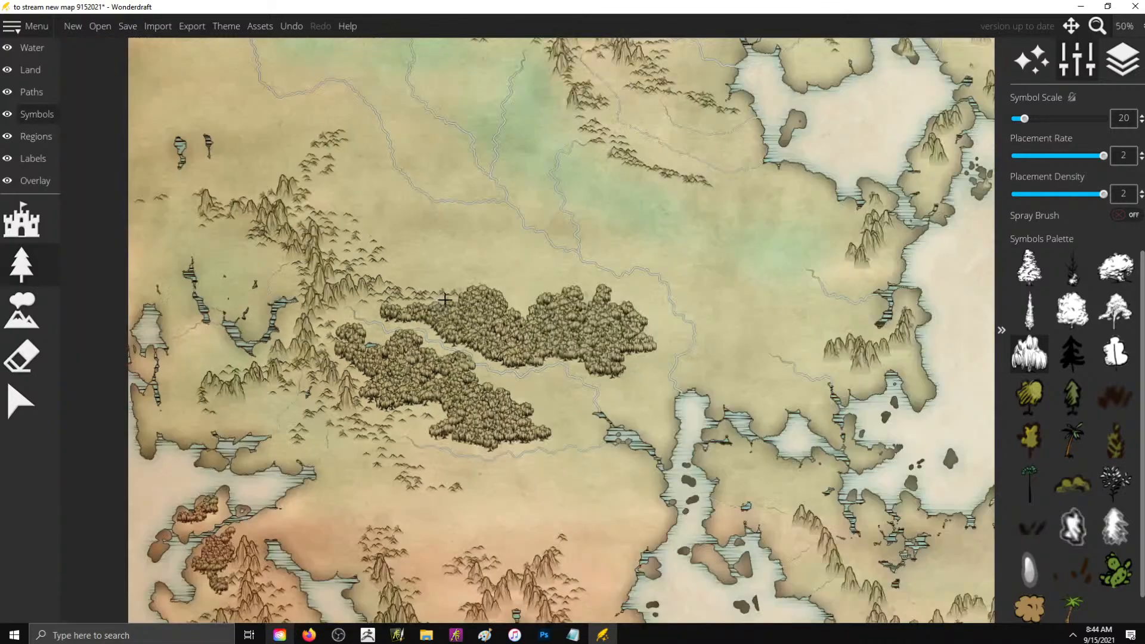
scroll(360, 226, "up", 3)
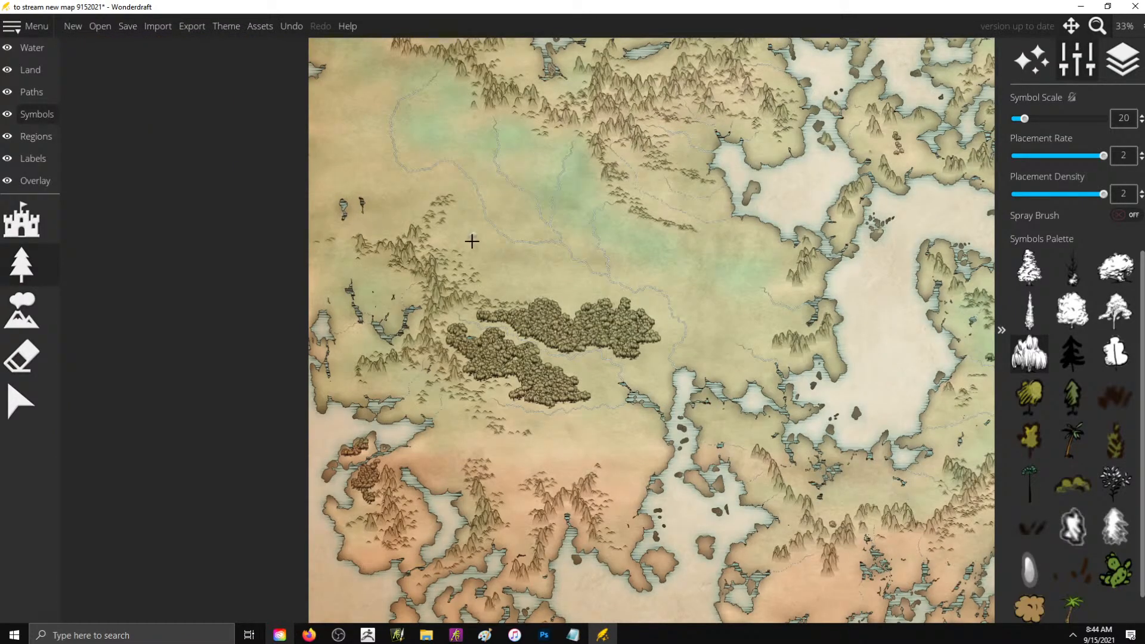
mouse_move(459, 227)
left_mouse_down()
mouse_move(442, 248)
mouse_move(464, 236)
mouse_move(513, 262)
mouse_move(495, 255)
mouse_move(504, 272)
mouse_move(494, 300)
mouse_move(489, 277)
mouse_move(512, 279)
mouse_move(538, 287)
mouse_move(536, 305)
mouse_move(553, 313)
mouse_move(547, 296)
mouse_move(579, 265)
mouse_move(556, 288)
mouse_move(576, 318)
mouse_move(608, 305)
mouse_move(577, 278)
mouse_move(582, 295)
mouse_move(653, 320)
left_mouse_up()
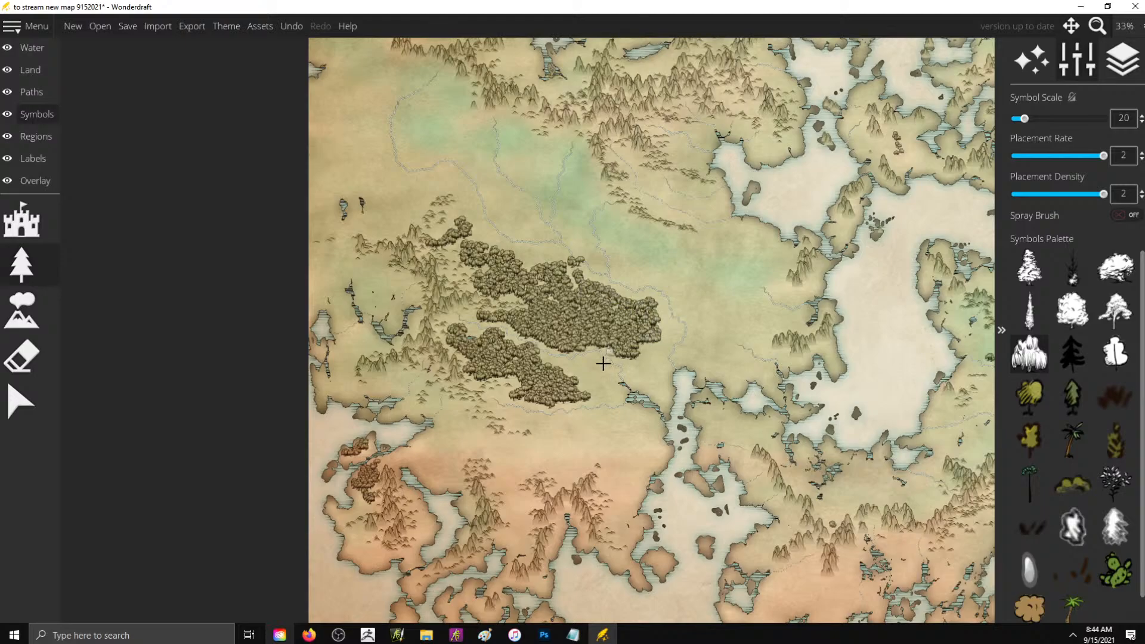
left_click_drag(583, 369, 583, 378)
- Add a willow forest on the green lowland northeast of the large western forest, plus small groves in the hills above it
mouse_move(629, 229)
left_mouse_down()
mouse_move(650, 228)
mouse_move(638, 237)
mouse_move(665, 257)
mouse_move(690, 237)
left_mouse_up()
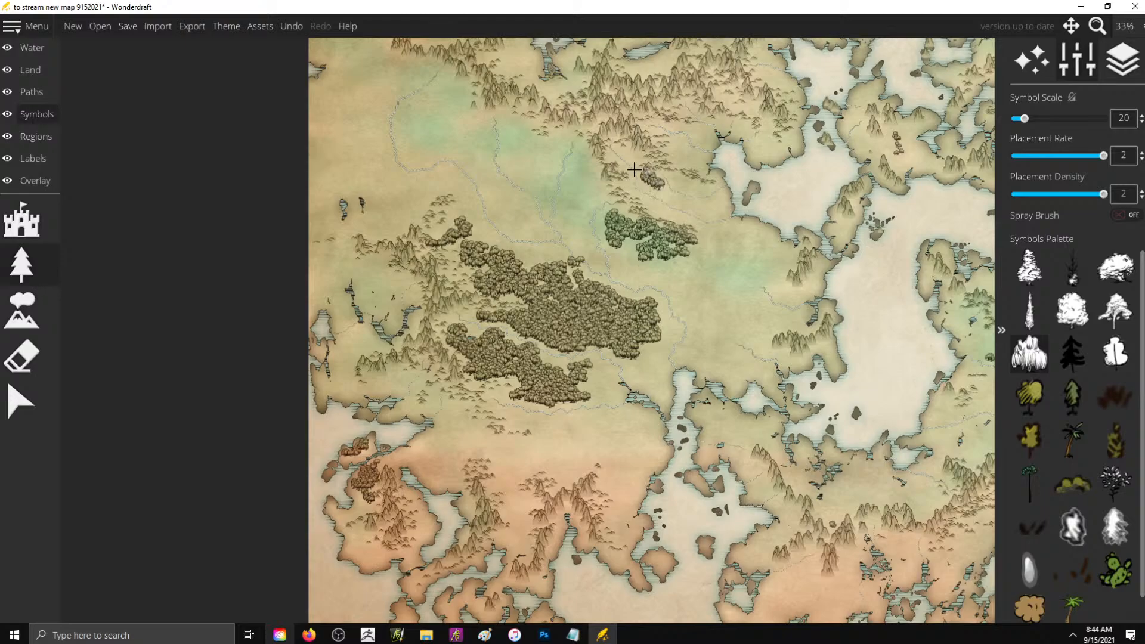
left_click_drag(626, 146, 622, 157)
mouse_move(660, 231)
left_mouse_down()
mouse_move(681, 259)
mouse_move(635, 239)
mouse_move(705, 243)
left_mouse_up()
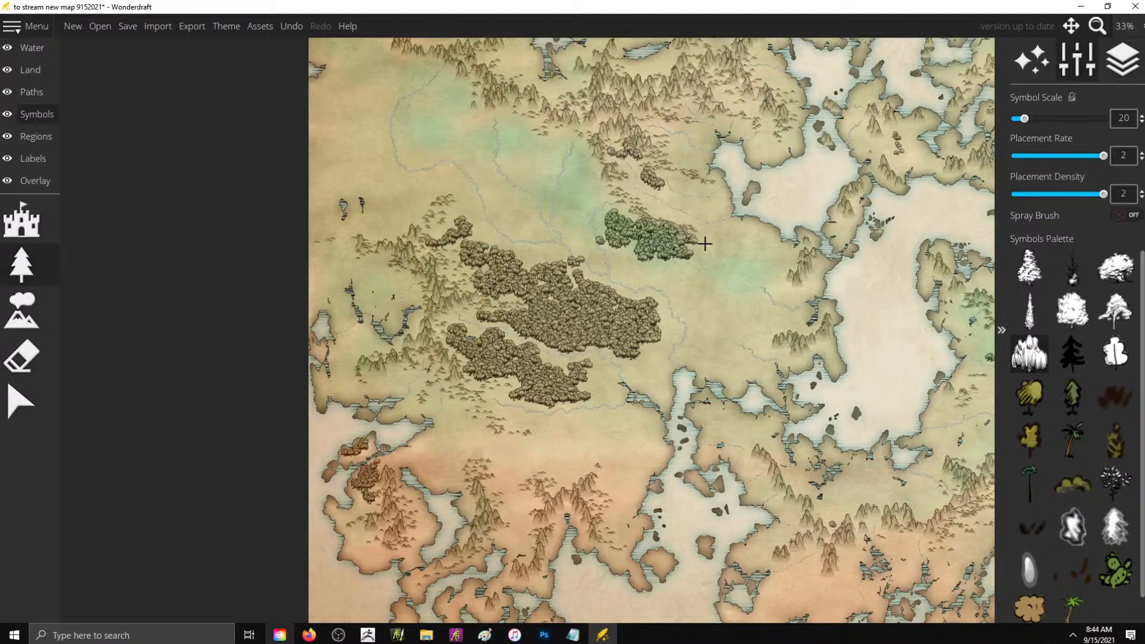
- Paint willow forests around the lake just east of the central mountain range, including a few trees on its inlet
scroll(525, 301, "down", 4)
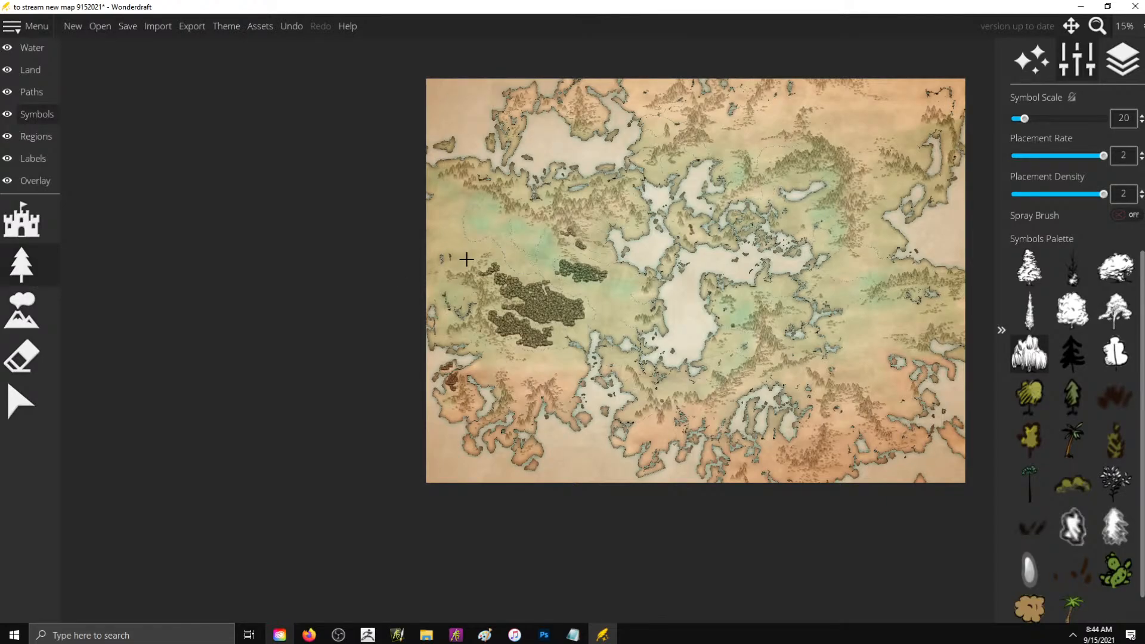
scroll(781, 356, "up", 5)
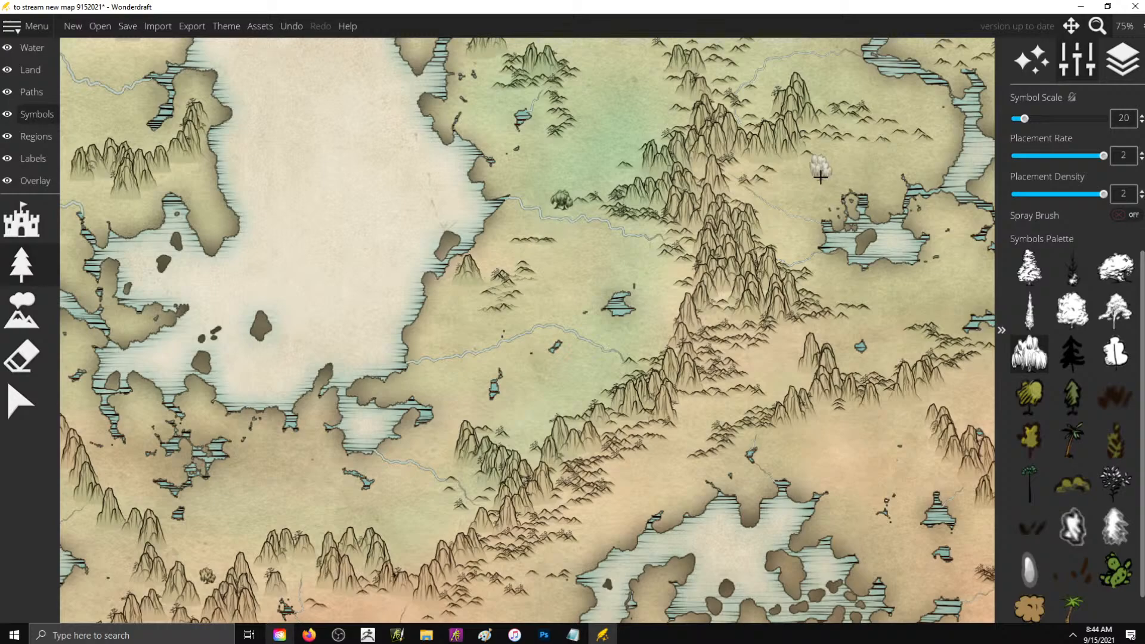
mouse_move(799, 186)
left_mouse_down()
mouse_move(864, 165)
mouse_move(880, 194)
mouse_move(874, 177)
mouse_move(900, 167)
mouse_move(774, 228)
mouse_move(799, 237)
mouse_move(829, 294)
mouse_move(892, 305)
mouse_move(885, 325)
mouse_move(841, 336)
mouse_move(842, 354)
mouse_move(906, 326)
mouse_move(900, 365)
mouse_move(950, 297)
left_mouse_up()
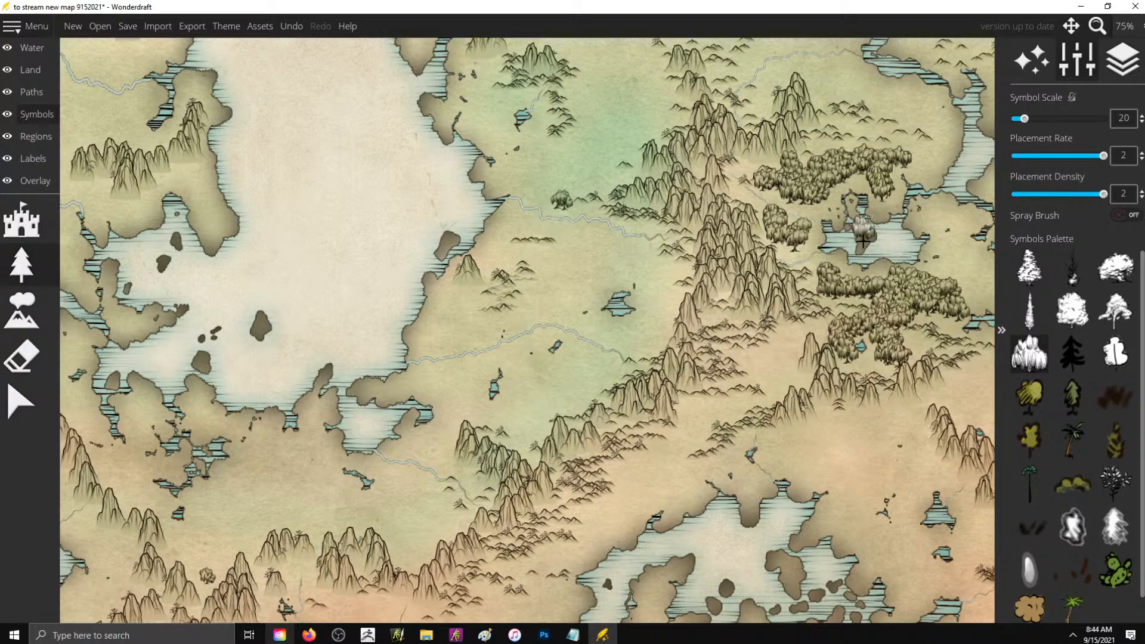
mouse_move(862, 245)
left_mouse_down()
mouse_move(961, 235)
mouse_move(937, 222)
mouse_move(945, 216)
mouse_move(886, 198)
mouse_move(874, 216)
mouse_move(884, 189)
mouse_move(853, 200)
left_mouse_up()
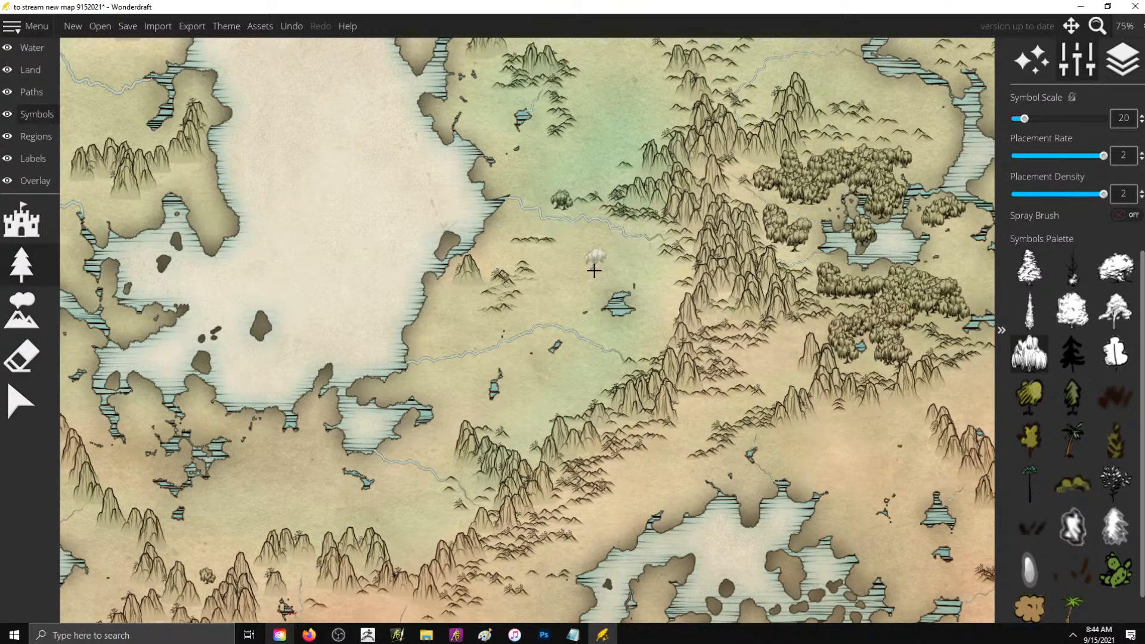
- Paint a willow forest along the far eastern map edge and another on the plain between it and the central lake
scroll(587, 267, "down", 2)
scroll(581, 265, "down", 1)
scroll(816, 222, "up", 1)
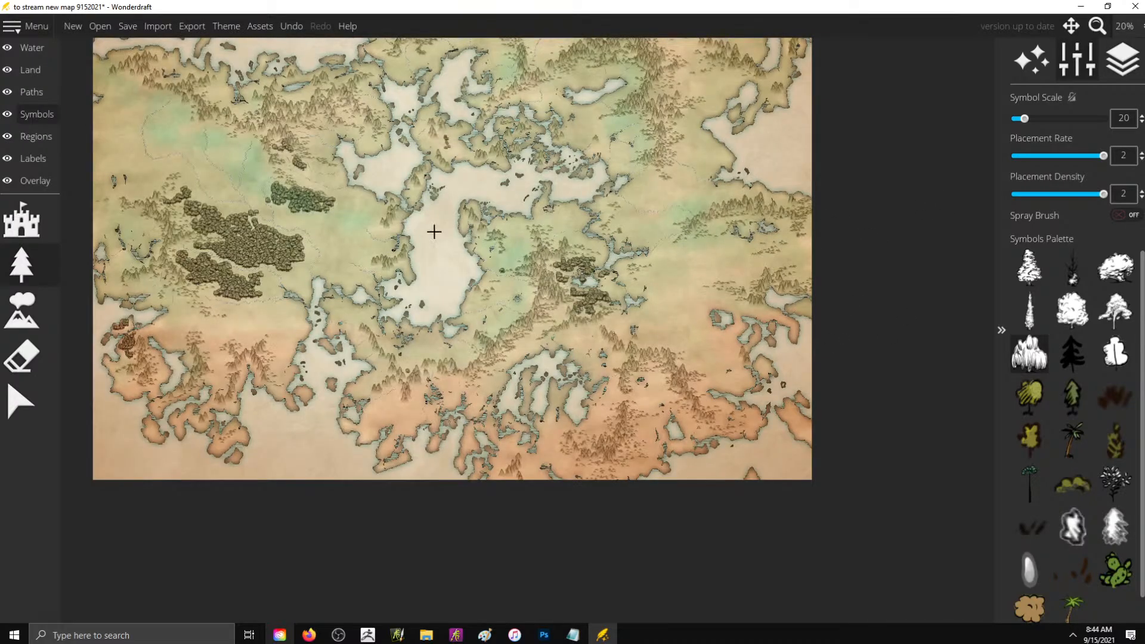
scroll(706, 180, "up", 2)
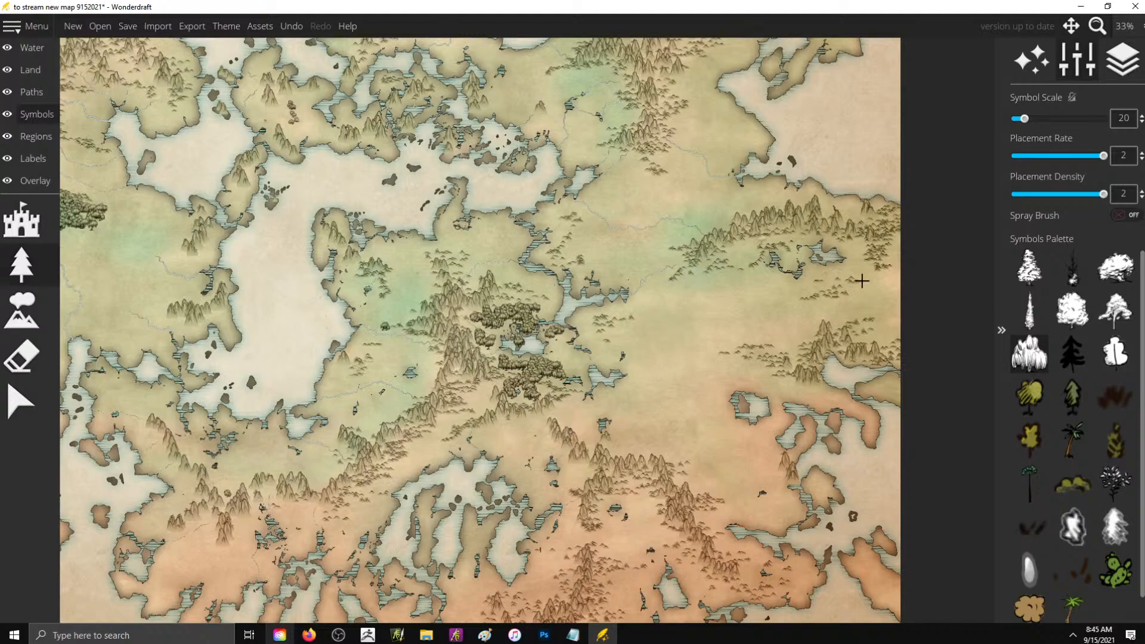
mouse_move(862, 294)
left_mouse_down()
mouse_move(825, 309)
mouse_move(844, 308)
mouse_move(846, 323)
mouse_move(876, 316)
mouse_move(858, 254)
mouse_move(891, 286)
mouse_move(880, 296)
mouse_move(900, 300)
mouse_move(882, 330)
mouse_move(893, 335)
mouse_move(897, 283)
left_mouse_up()
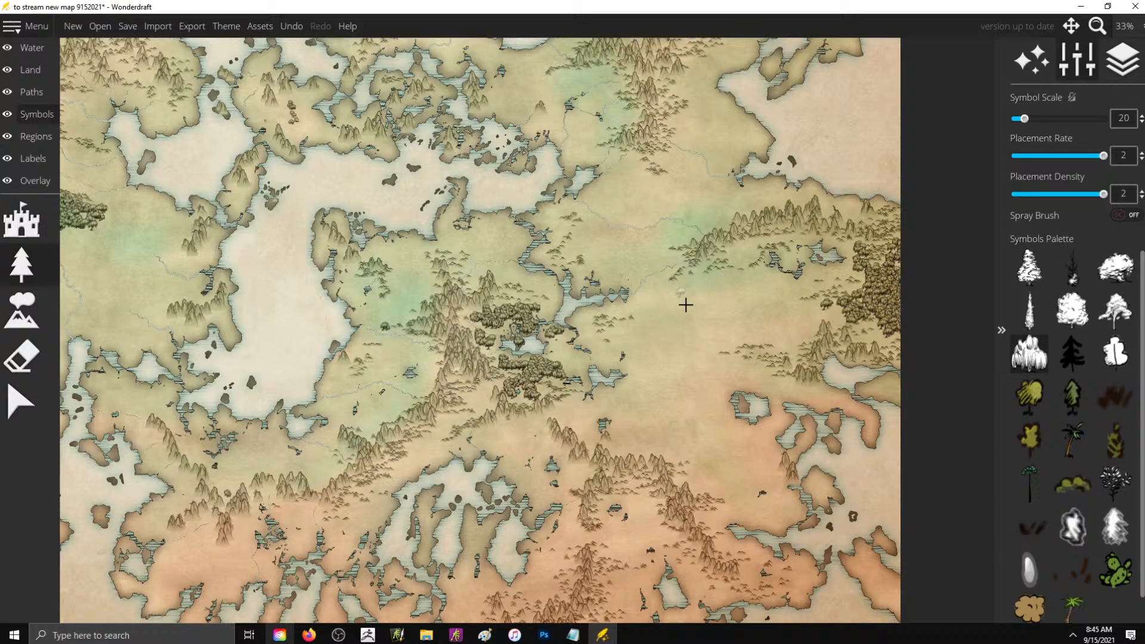
left_click(622, 342)
mouse_move(651, 332)
left_mouse_down()
mouse_move(694, 291)
mouse_move(666, 310)
mouse_move(667, 329)
mouse_move(626, 323)
mouse_move(609, 358)
mouse_move(632, 344)
mouse_move(663, 356)
mouse_move(651, 360)
mouse_move(676, 332)
mouse_move(659, 329)
mouse_move(695, 311)
left_mouse_up()
- Apply the Eastward map theme to the whole map
scroll(760, 257, "down", 5)
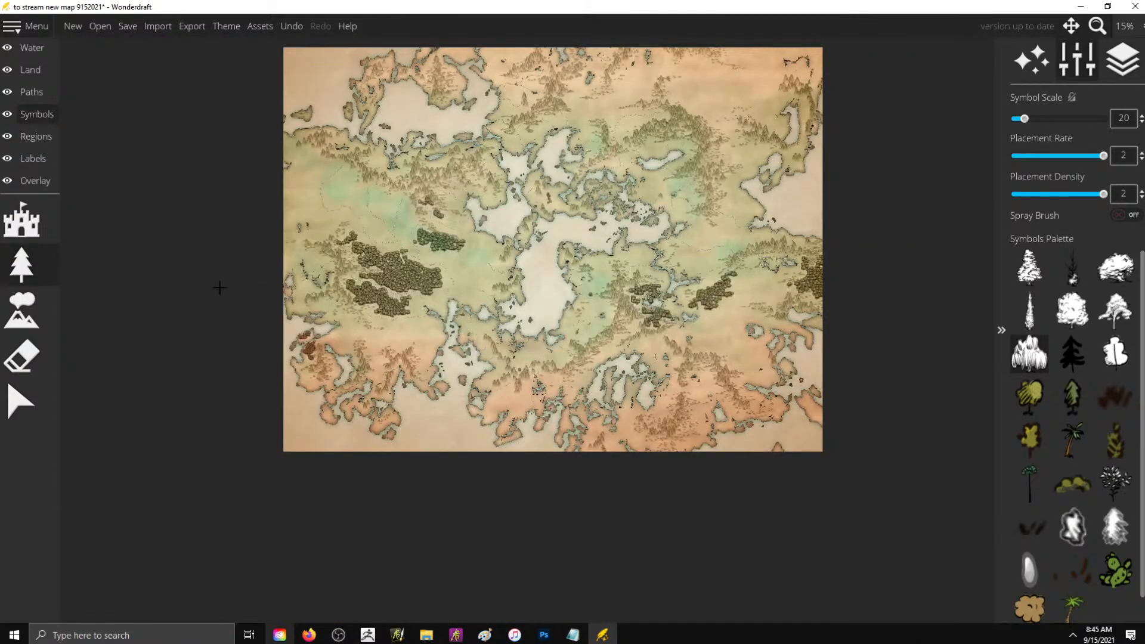
scroll(319, 290, "up", 1)
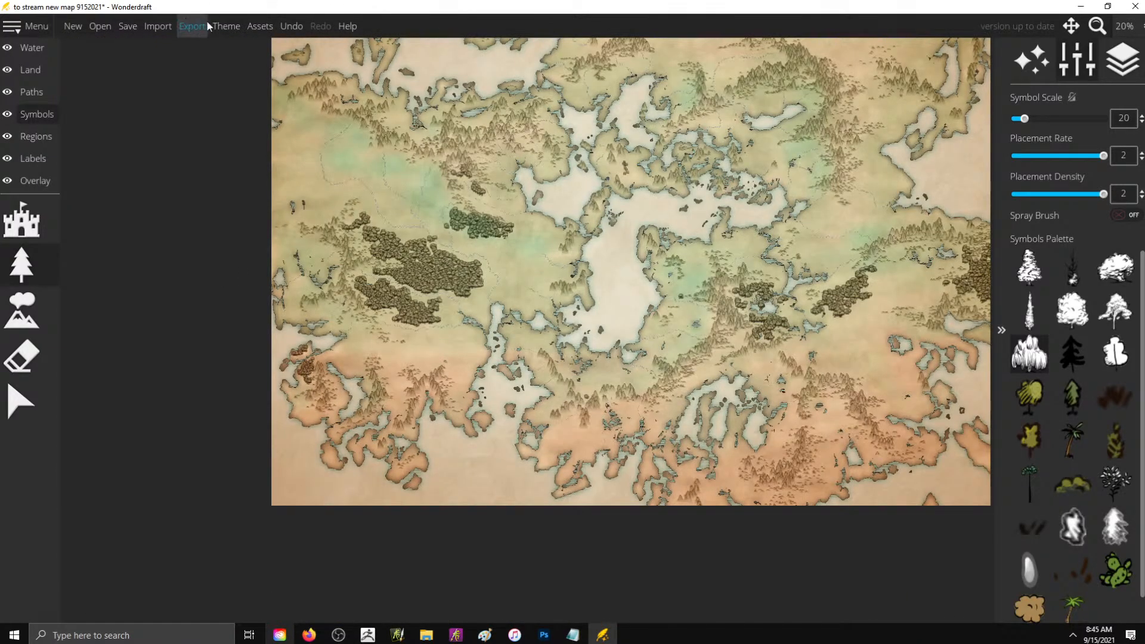
left_click(226, 28)
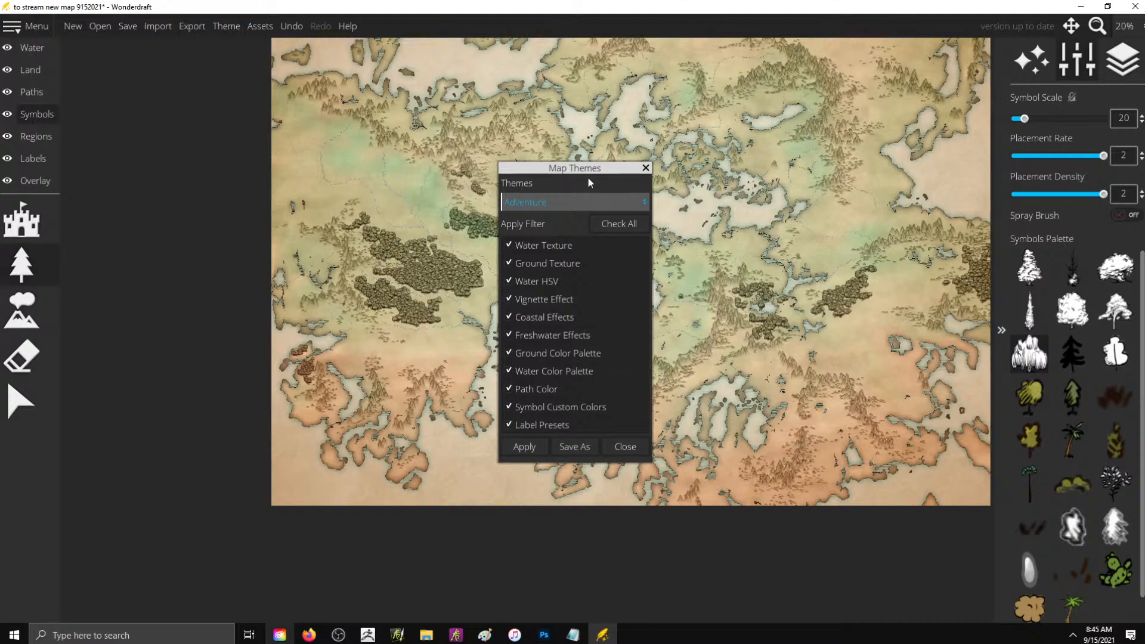
left_click(582, 202)
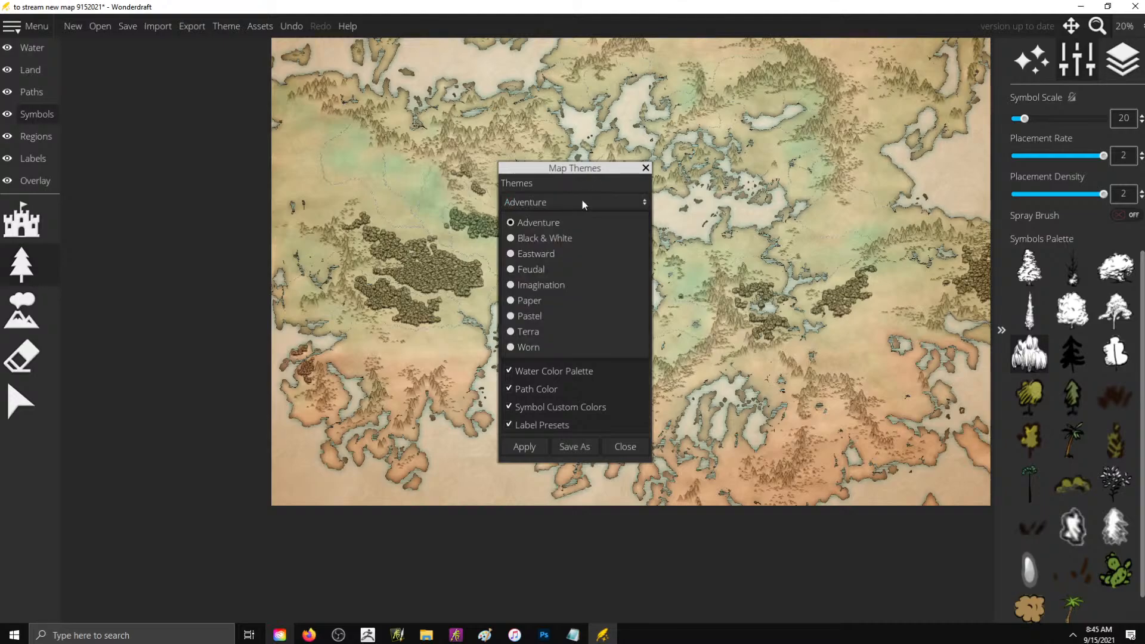
left_click(559, 254)
left_click(519, 452)
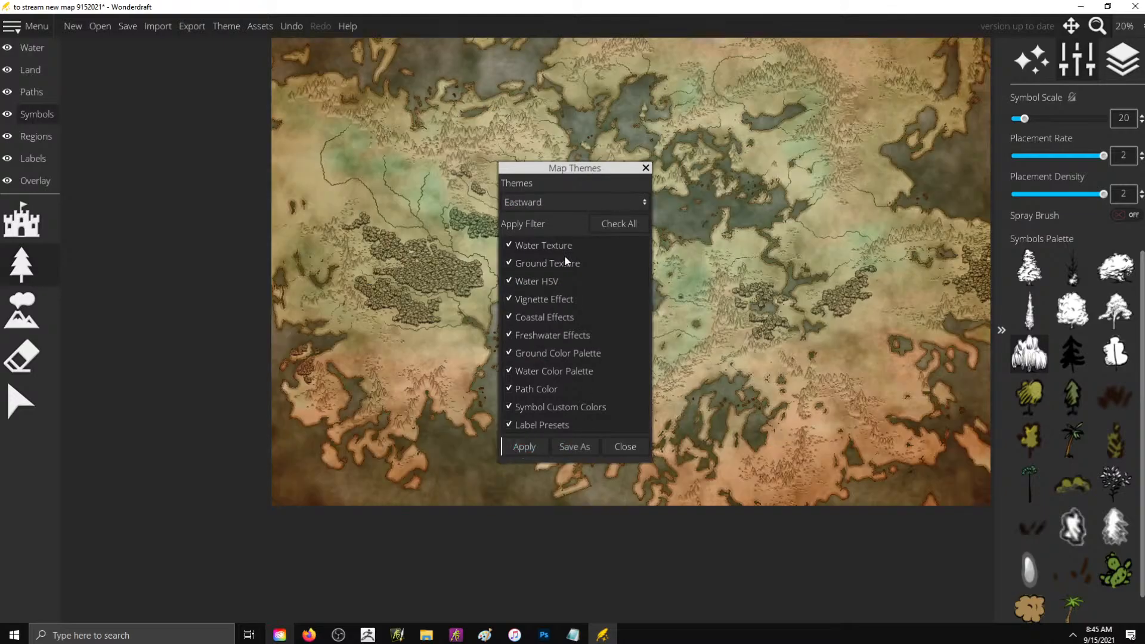
- Switch the map theme to Imagination and apply it
left_click_drag(598, 167, 588, 132)
left_click(557, 168)
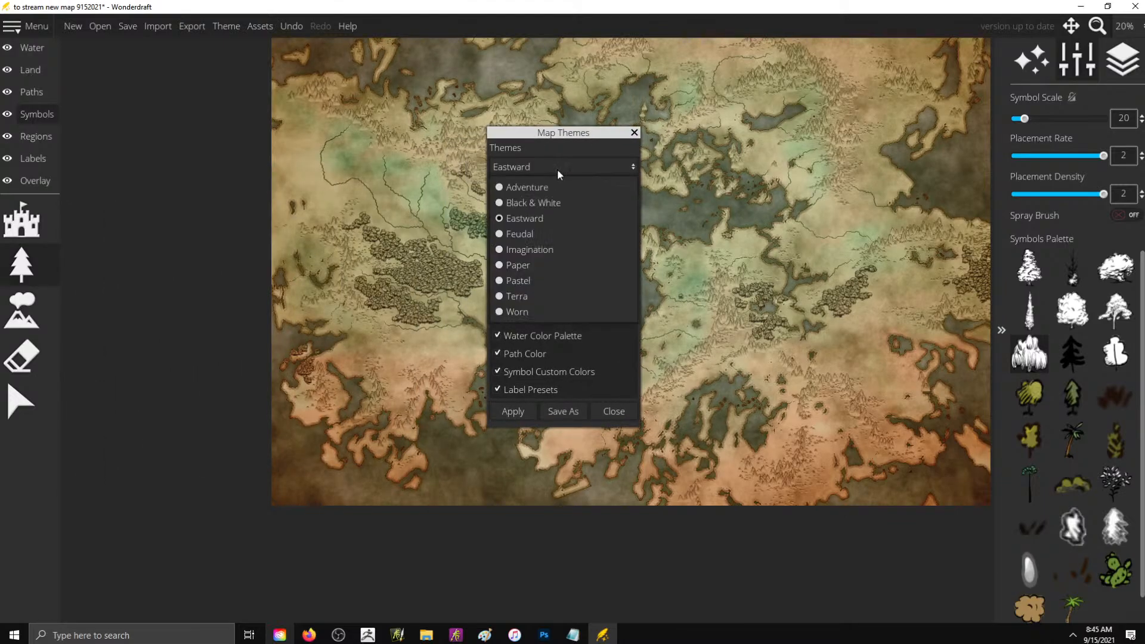
left_click(563, 249)
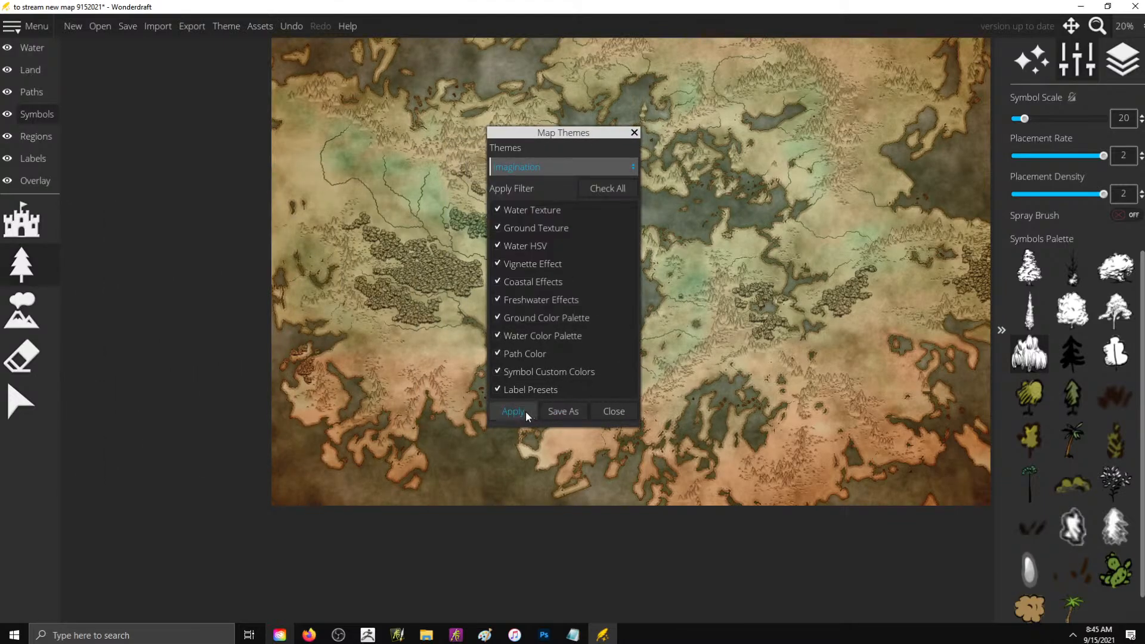
left_click(525, 412)
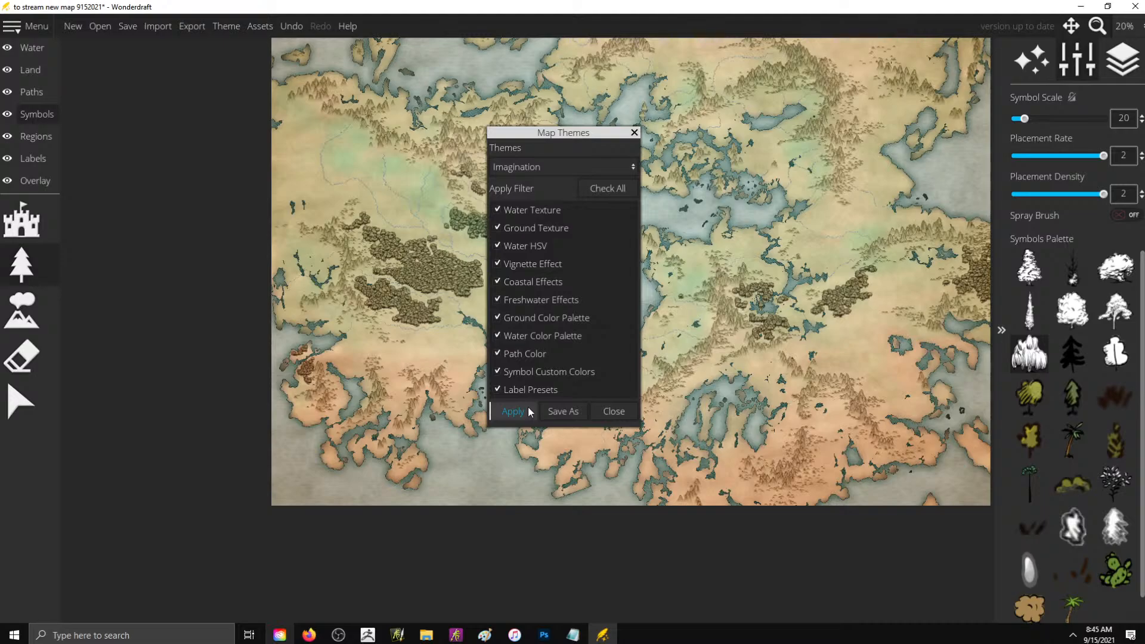
- Move the theme dialog off the central bay and apply the Worn theme
left_click_drag(607, 134, 784, 185)
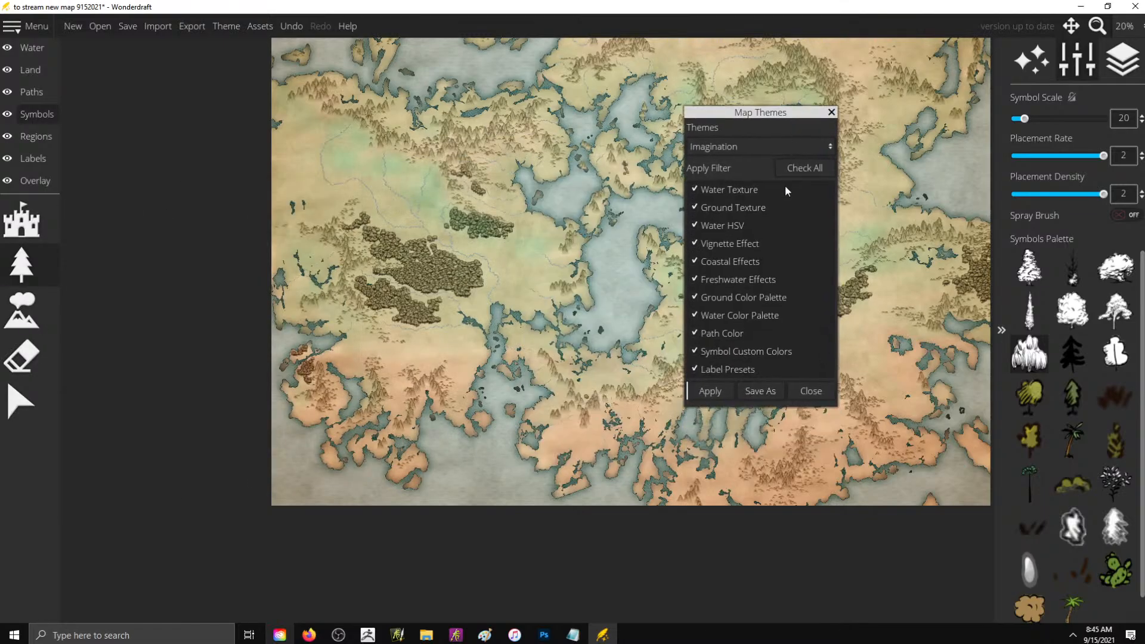
left_click(749, 146)
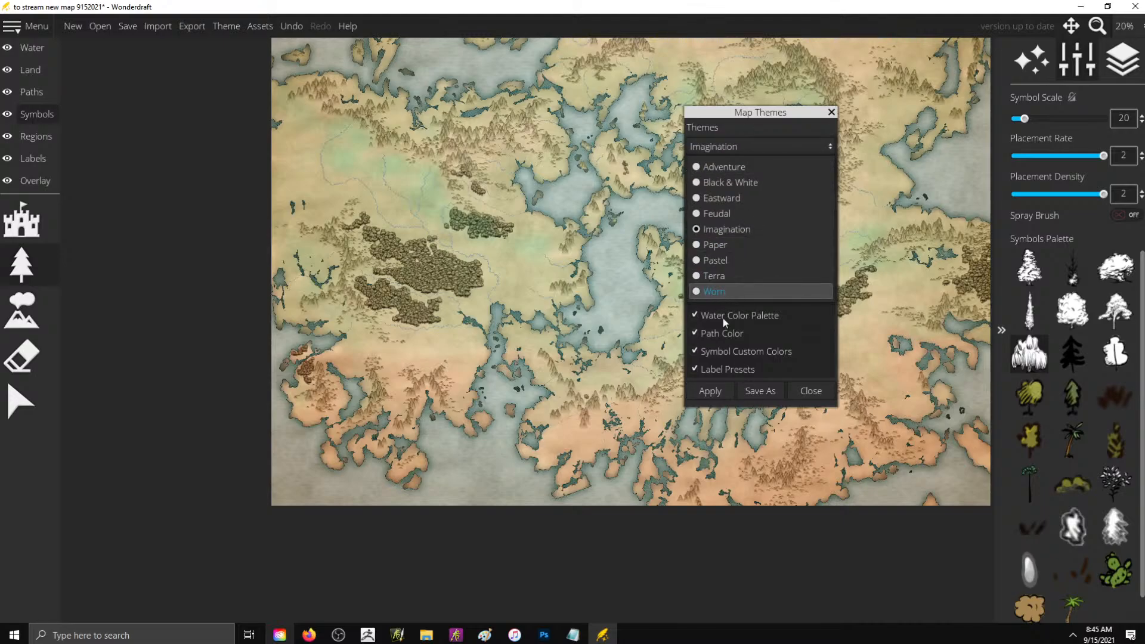
left_click(719, 293)
left_click(710, 391)
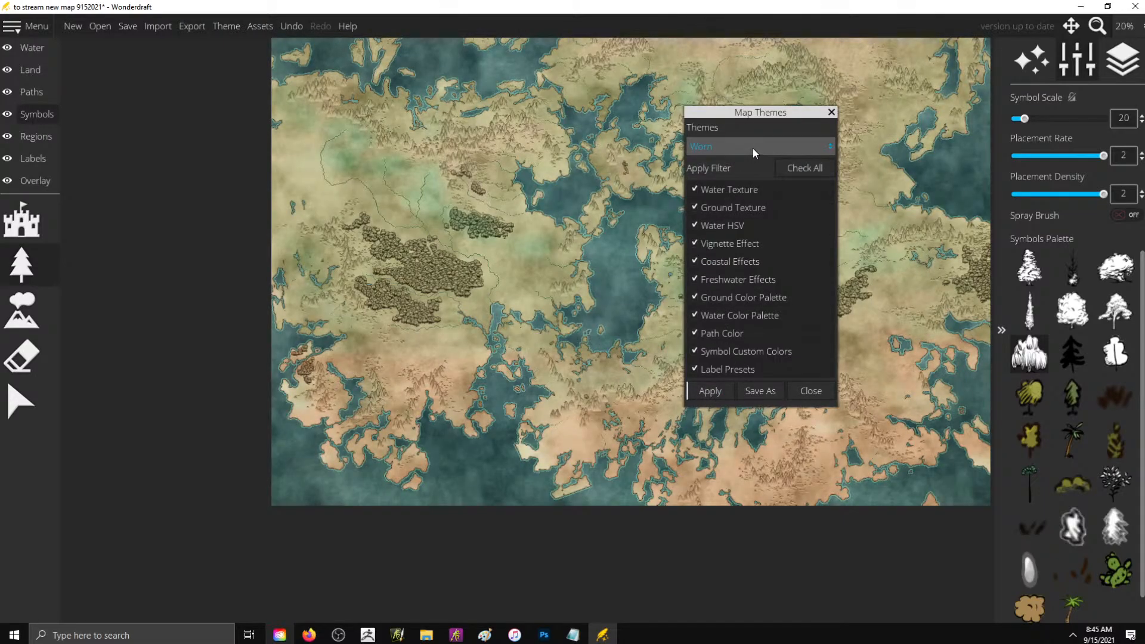
- Apply the Feudal theme to the map
left_click(753, 148)
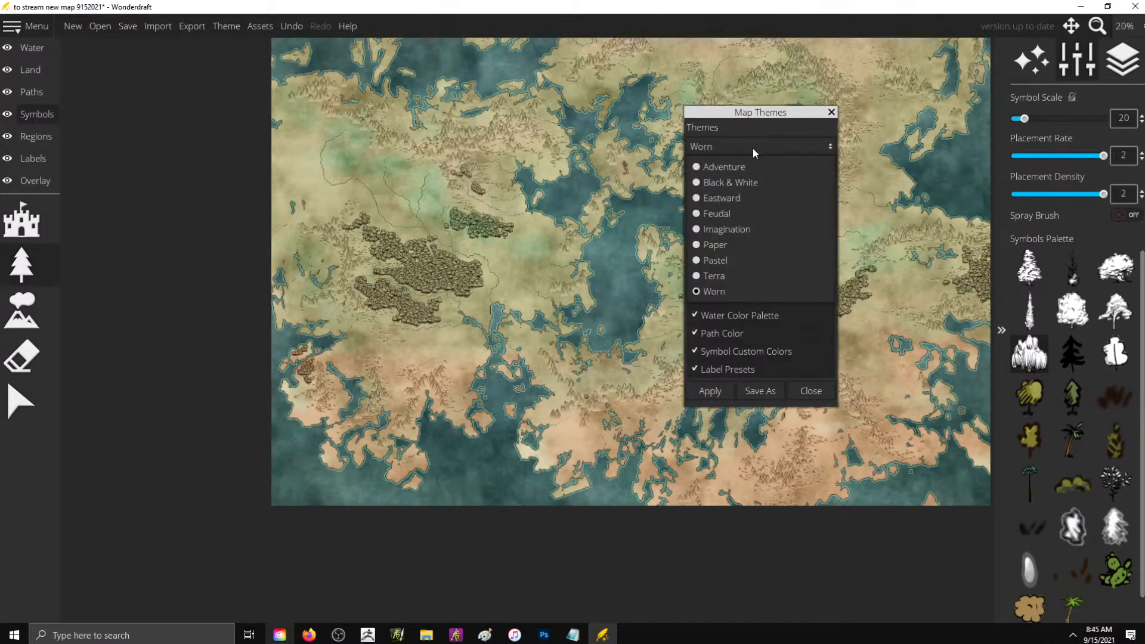
left_click(728, 217)
left_click(709, 396)
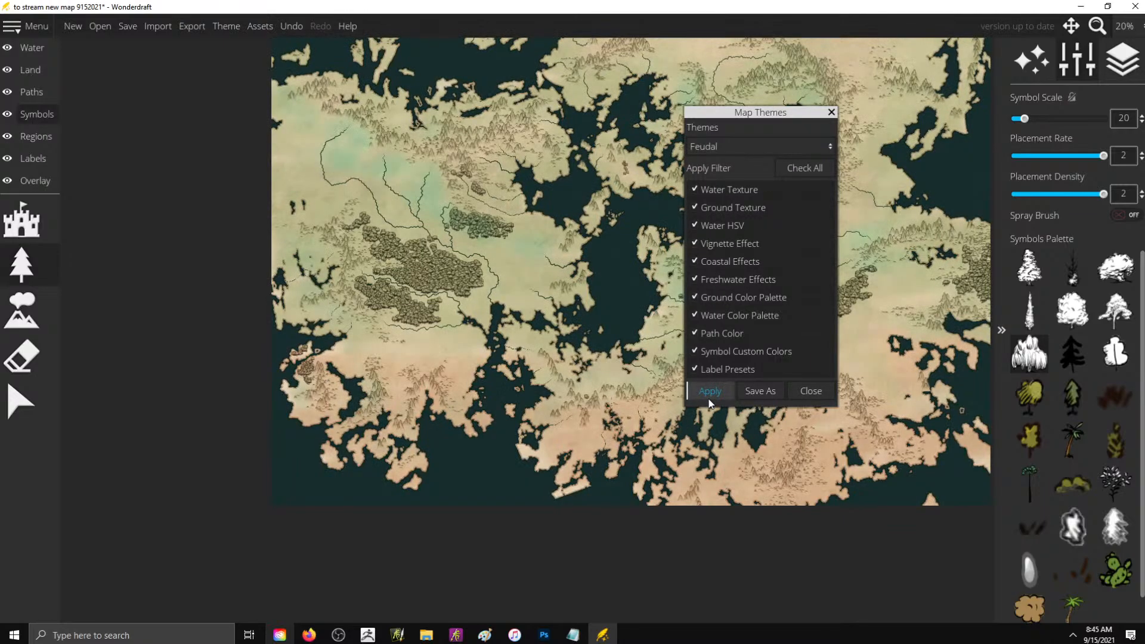
- Apply the Eastward theme to the map, move the theme dialog off the central bay and close it
left_click(742, 146)
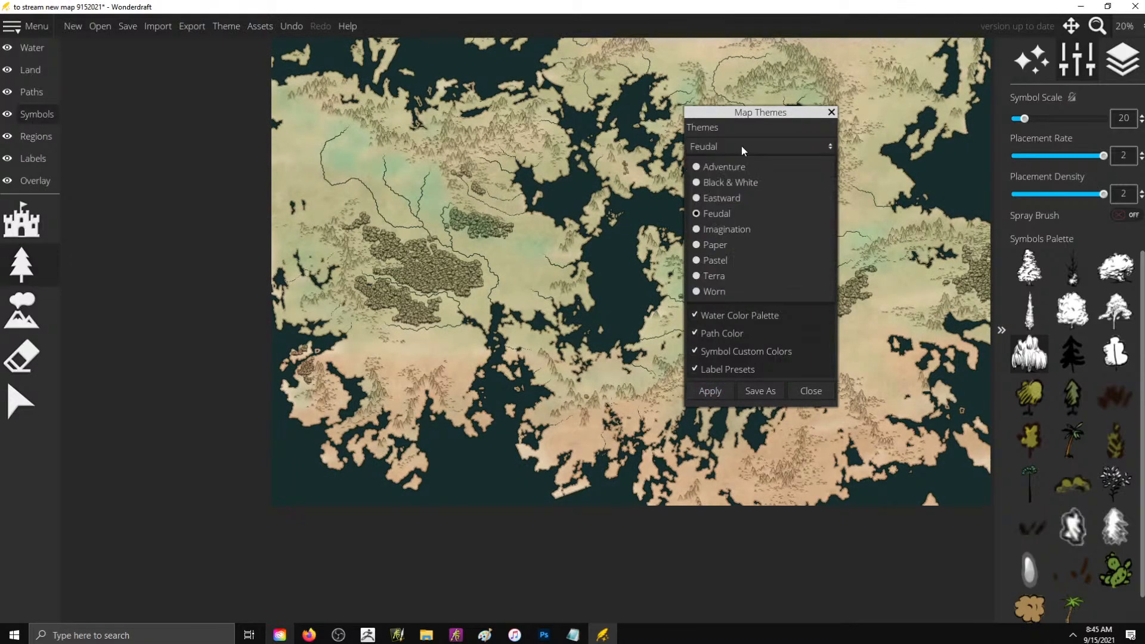
left_click(739, 195)
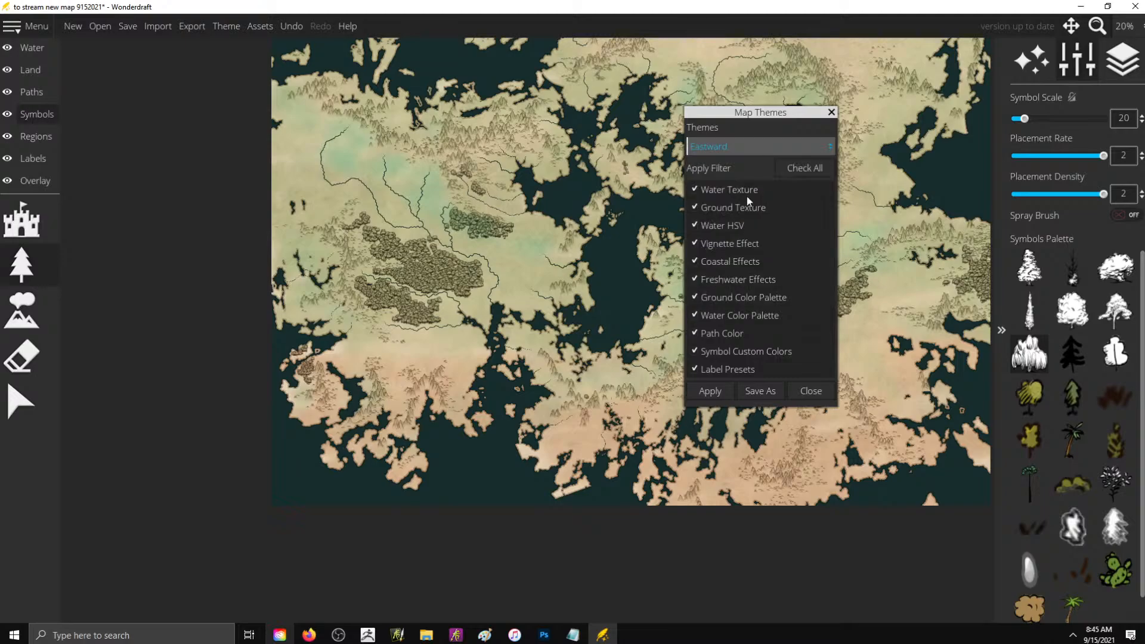
left_click(724, 392)
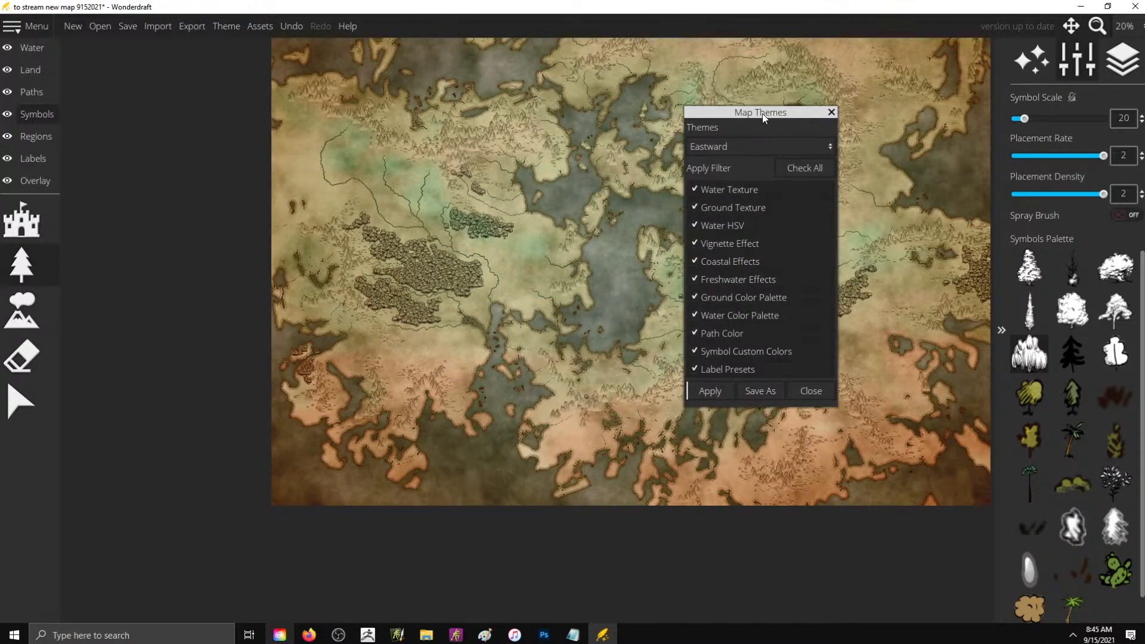
left_click_drag(762, 113, 399, 257)
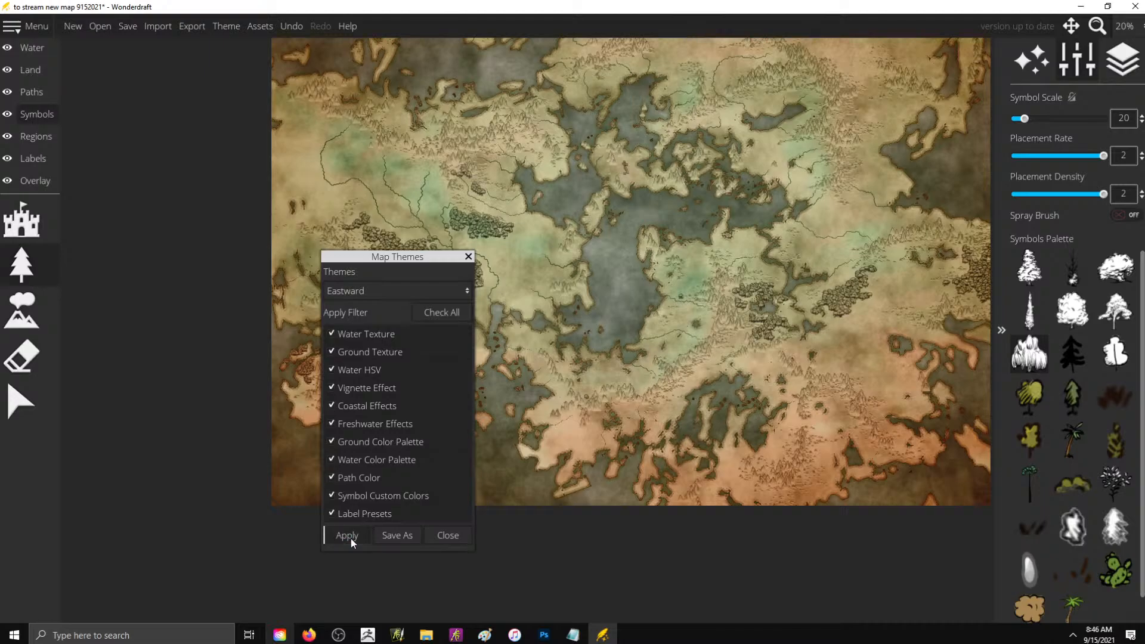
left_click(438, 539)
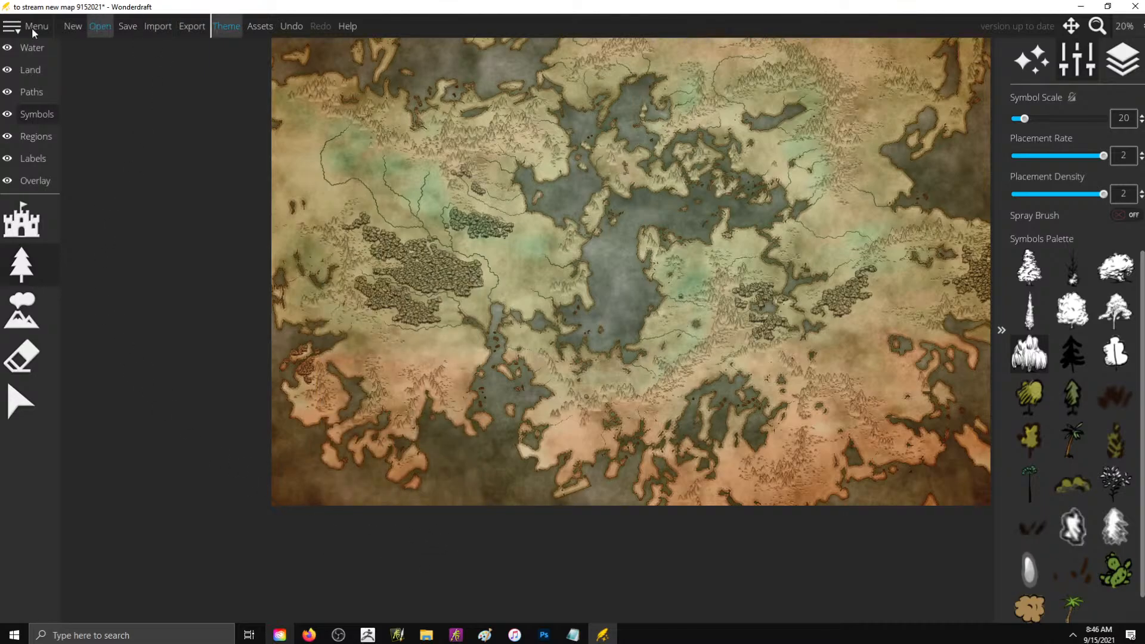
- Switch from the symbol settings to the Land layer to reach the coastline and landmass color settings
left_click(35, 49)
left_click(24, 72)
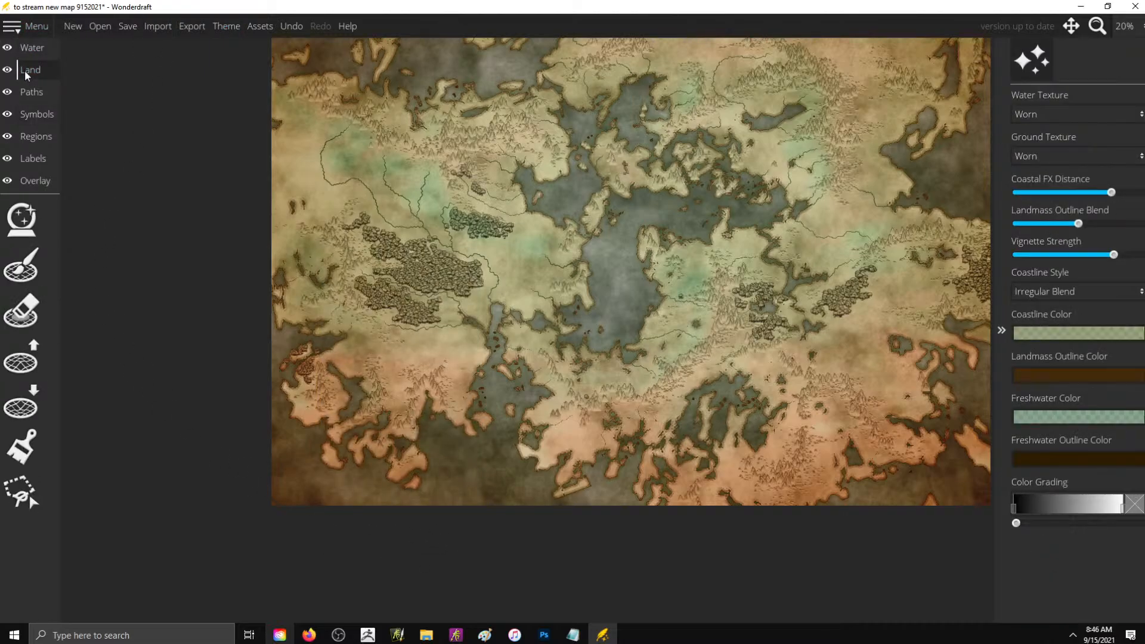
left_click(29, 49)
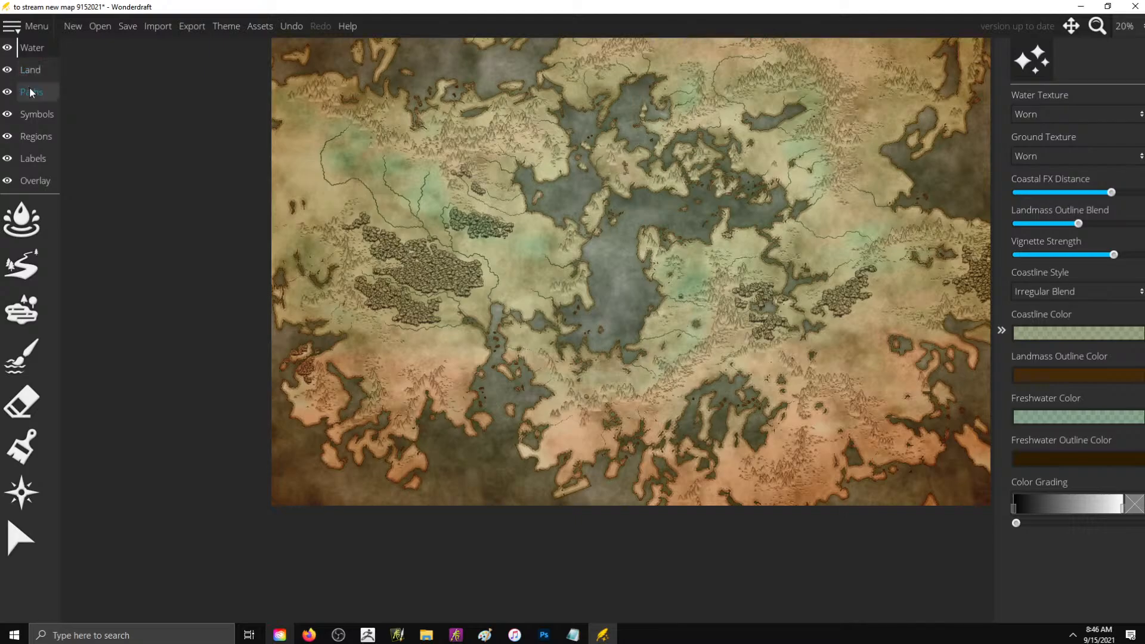
left_click(27, 69)
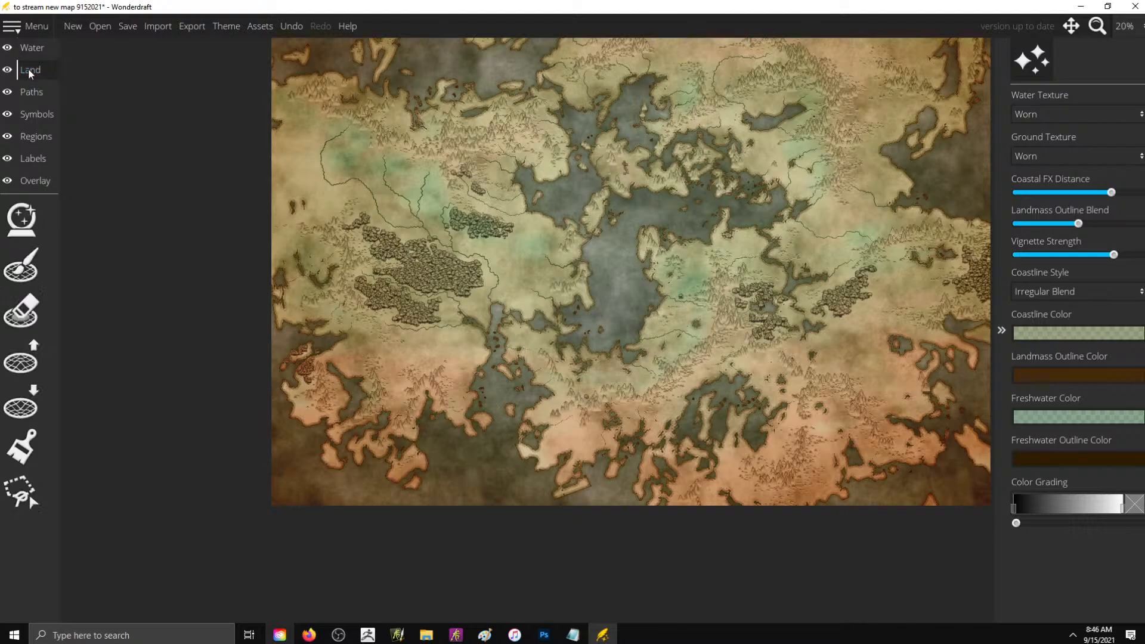
- Try a dark green, a muted green (7b9e72) and a sampled dark gray (303030) as the landmass outline color
left_click(1059, 378)
left_click_drag(995, 163, 998, 143)
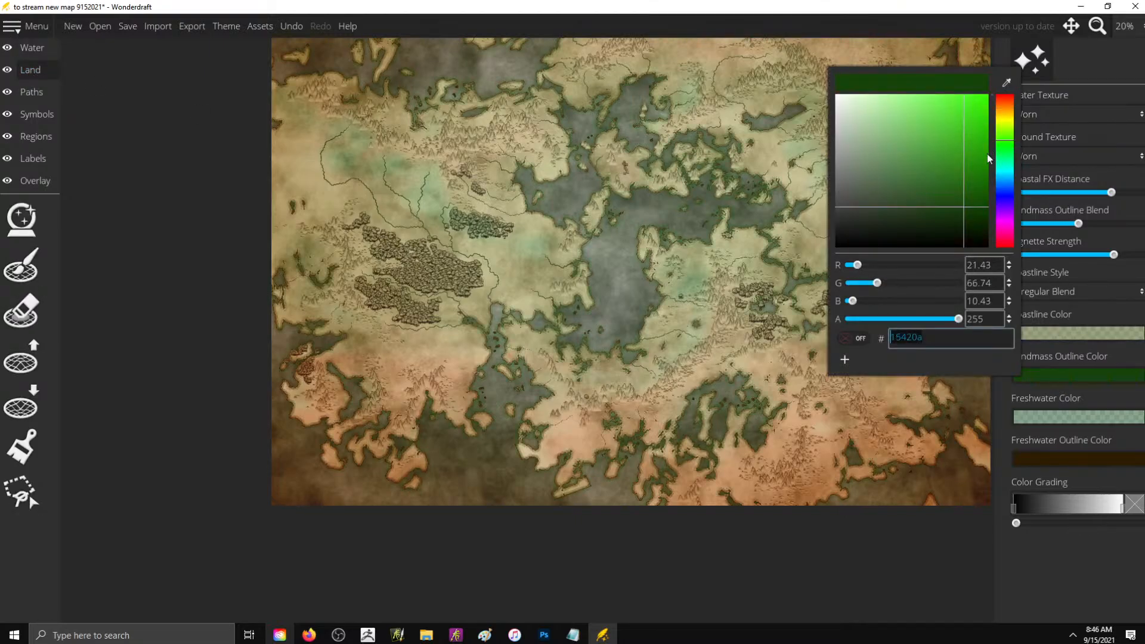
left_click_drag(969, 187, 877, 153)
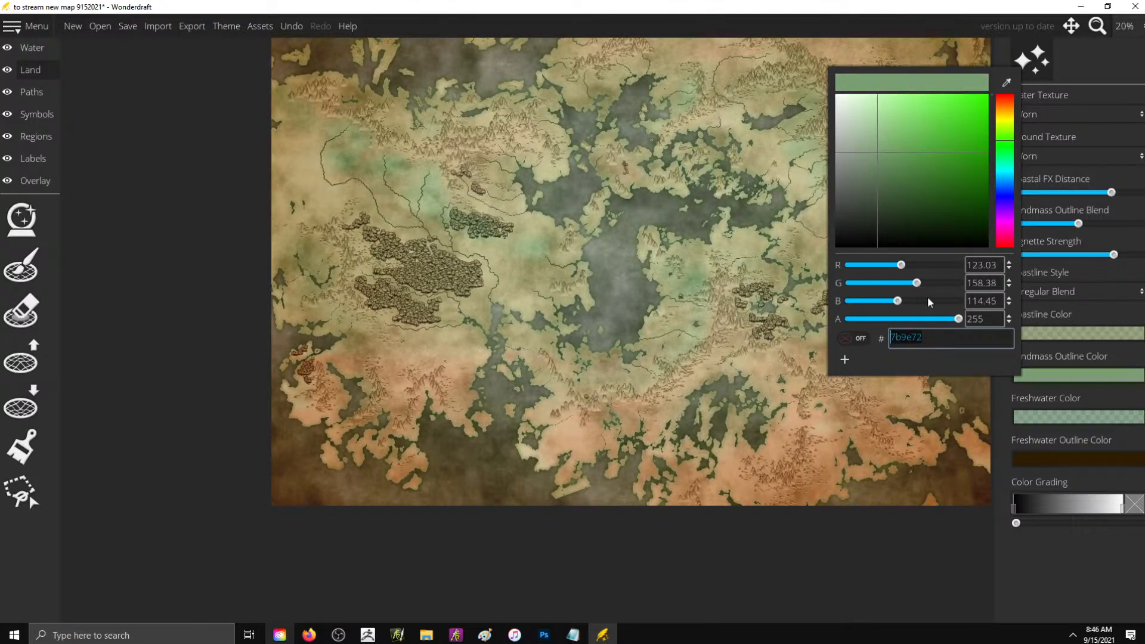
left_click(1006, 81)
left_click(1072, 571)
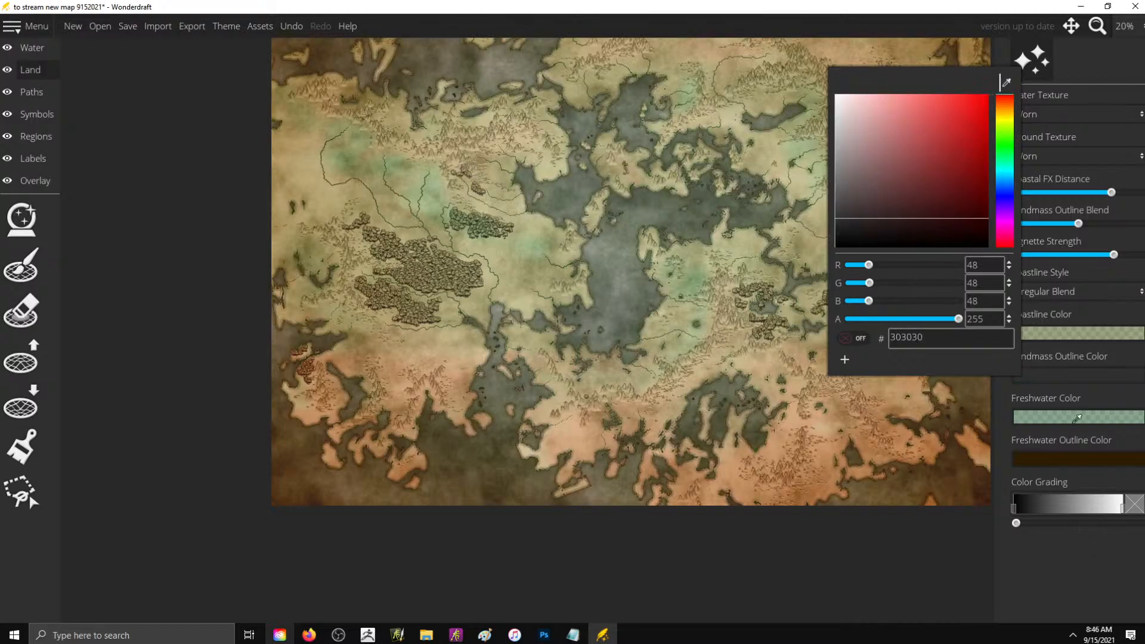
- Set the landmass outline color to pale gray-green 99a193 and check the coastlines up close
left_click(1004, 136)
left_click_drag(948, 137, 850, 156)
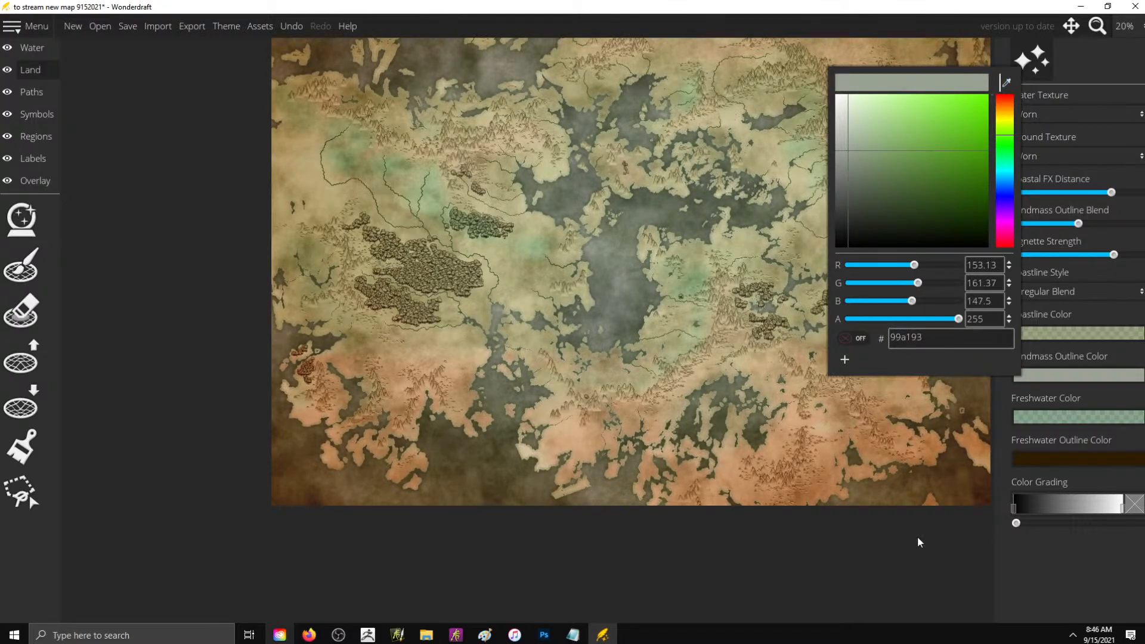
left_click(886, 572)
scroll(720, 276, "up", 5)
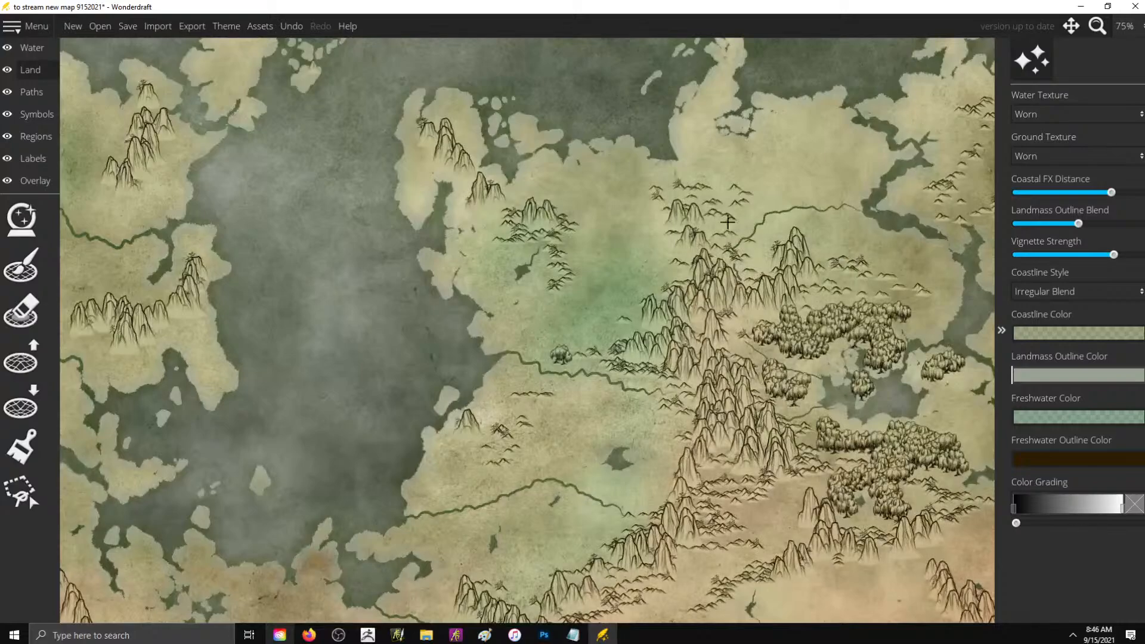
scroll(728, 222, "down", 6)
scroll(726, 174, "up", 2)
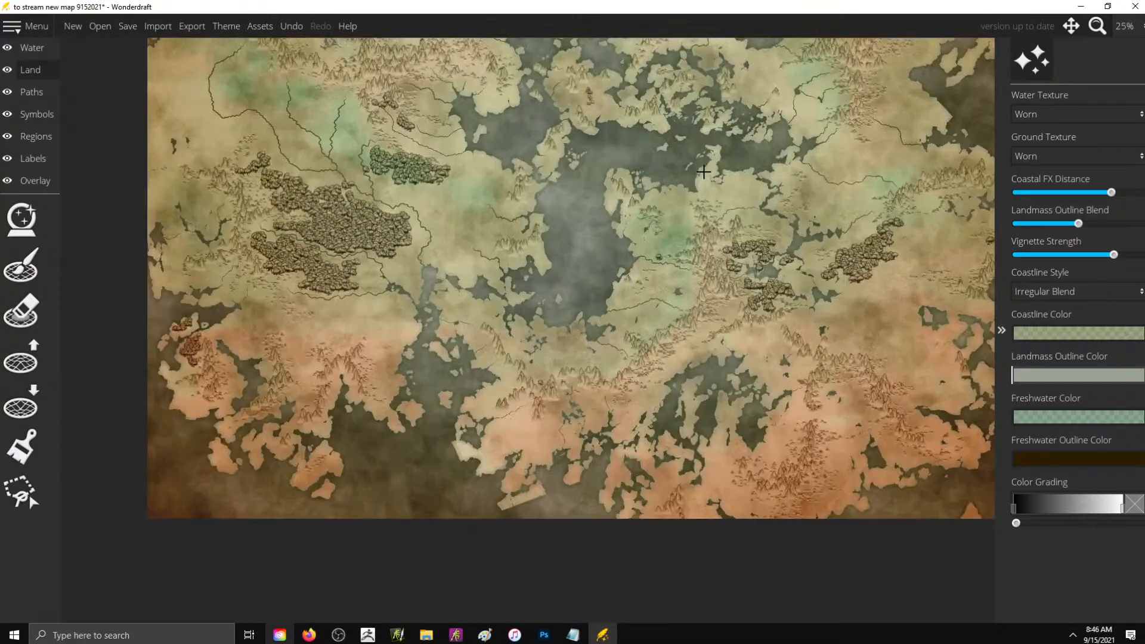
- Set the freshwater outline color to a more muted dark gray-brown
left_click(1047, 462)
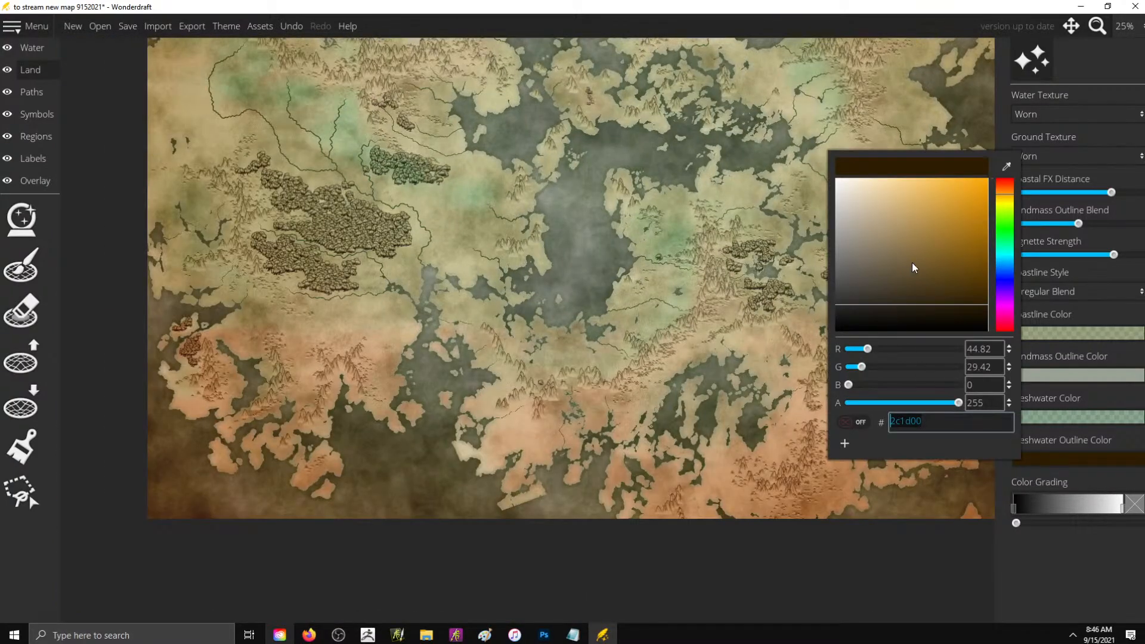
mouse_move(914, 268)
left_mouse_down()
mouse_move(895, 274)
mouse_move(886, 299)
mouse_move(936, 357)
left_mouse_up()
left_click(946, 549)
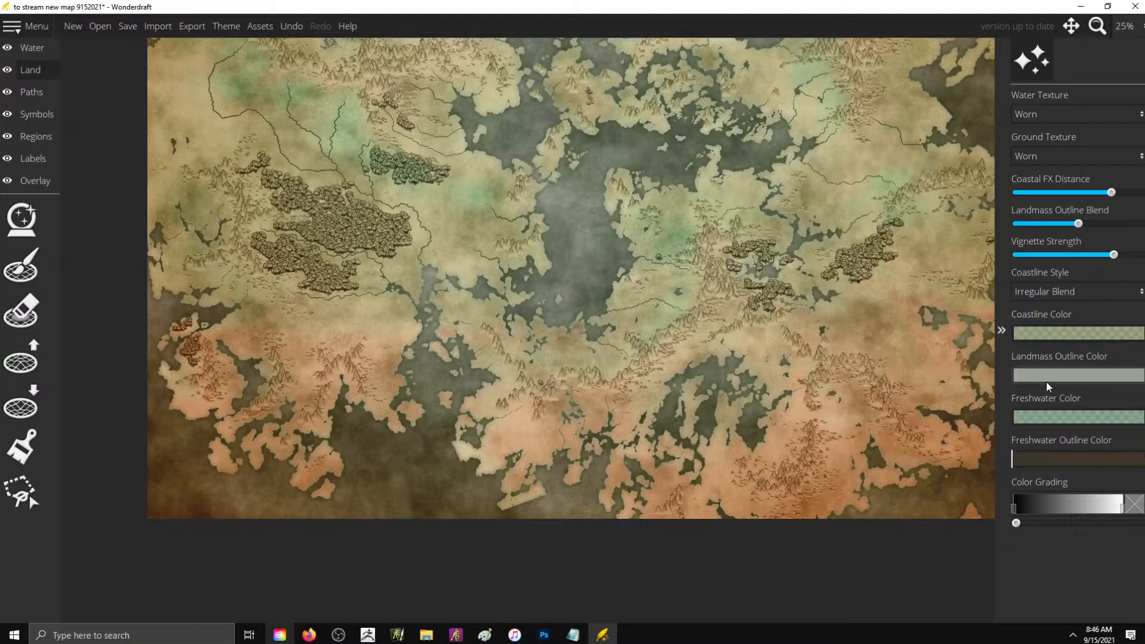
- Change the landmass outline to dark gray-green 444742, lower its opacity, and check the coastlines across the whole map
left_click(1047, 382)
mouse_move(887, 201)
left_mouse_down()
mouse_move(874, 230)
mouse_move(839, 110)
mouse_move(853, 230)
mouse_move(849, 209)
left_mouse_up()
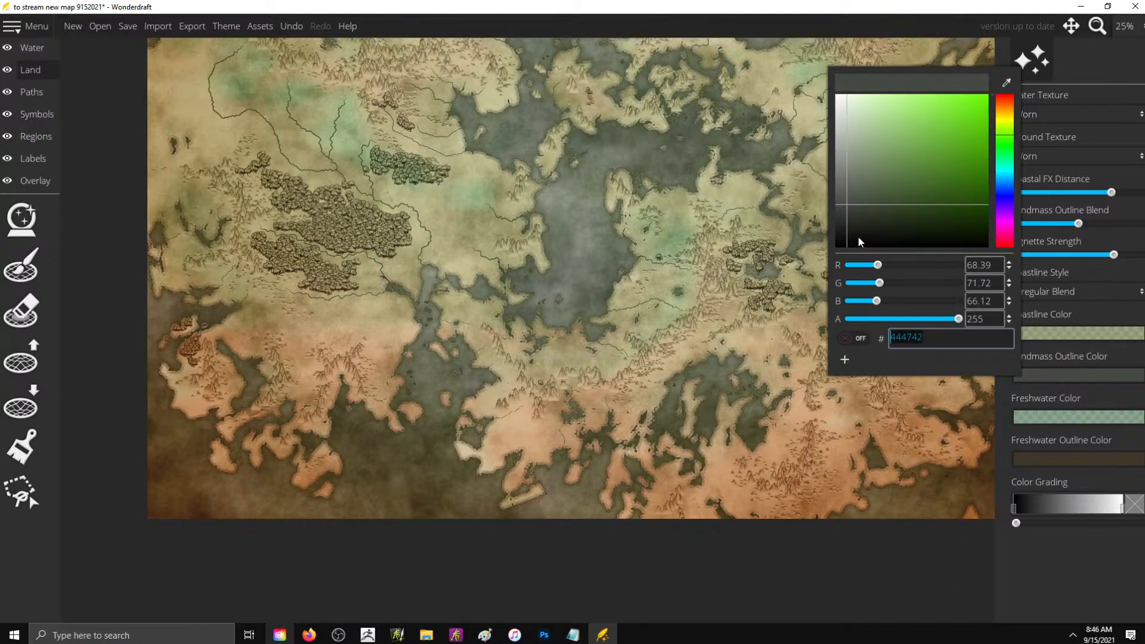
left_click_drag(936, 319, 884, 323)
left_click(959, 585)
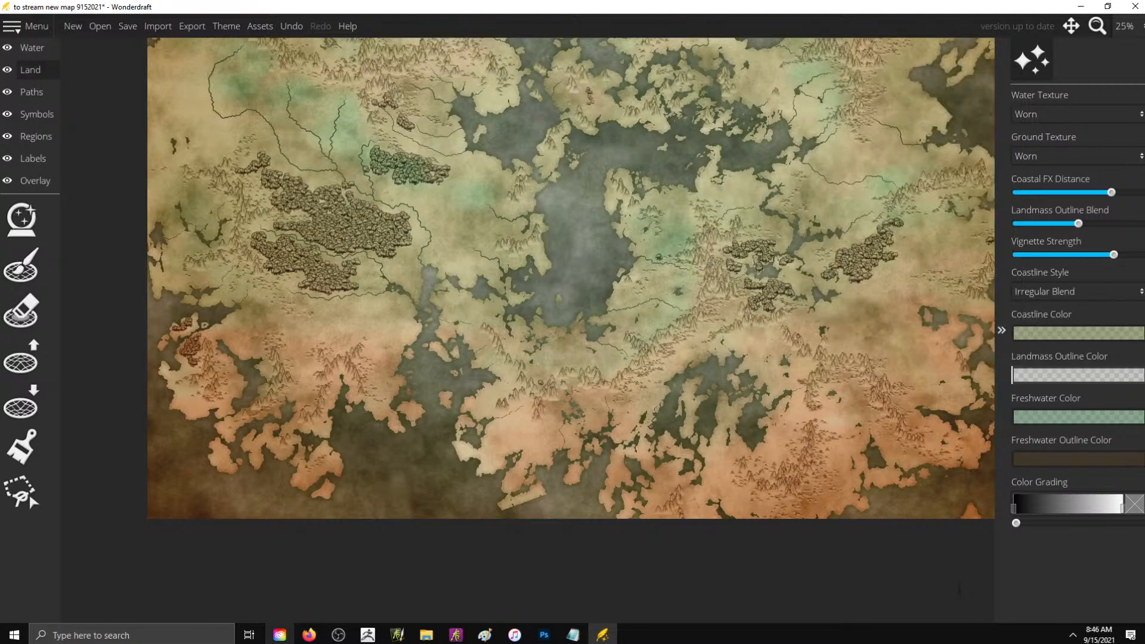
scroll(665, 275, "down", 2)
scroll(783, 79, "up", 1)
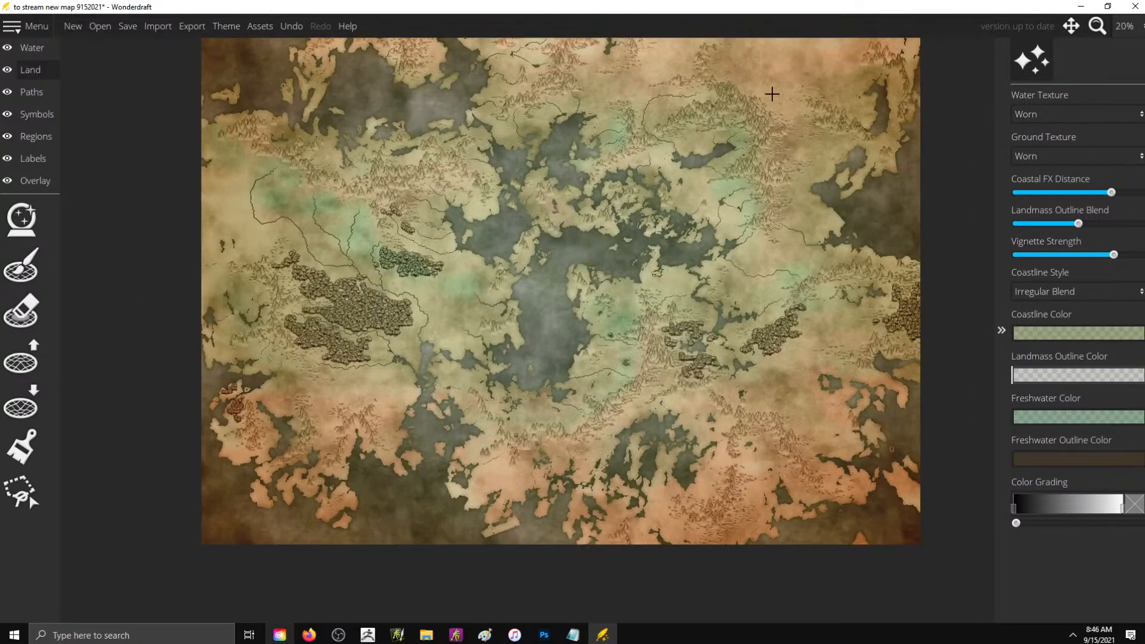
scroll(404, 260, "down", 1)
scroll(585, 132, "up", 1)
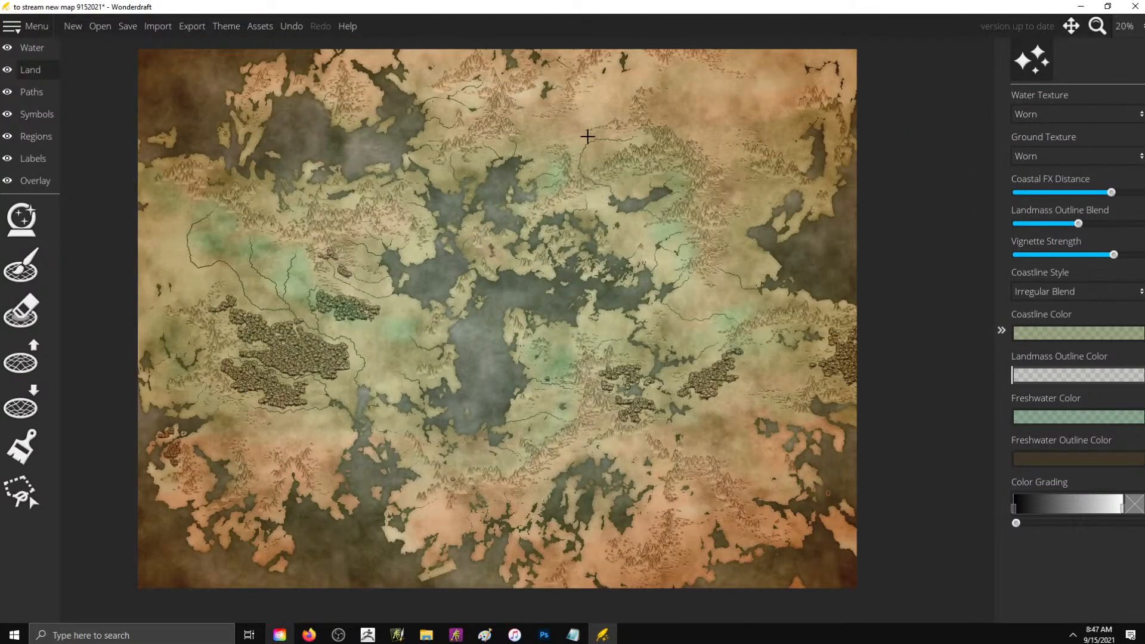